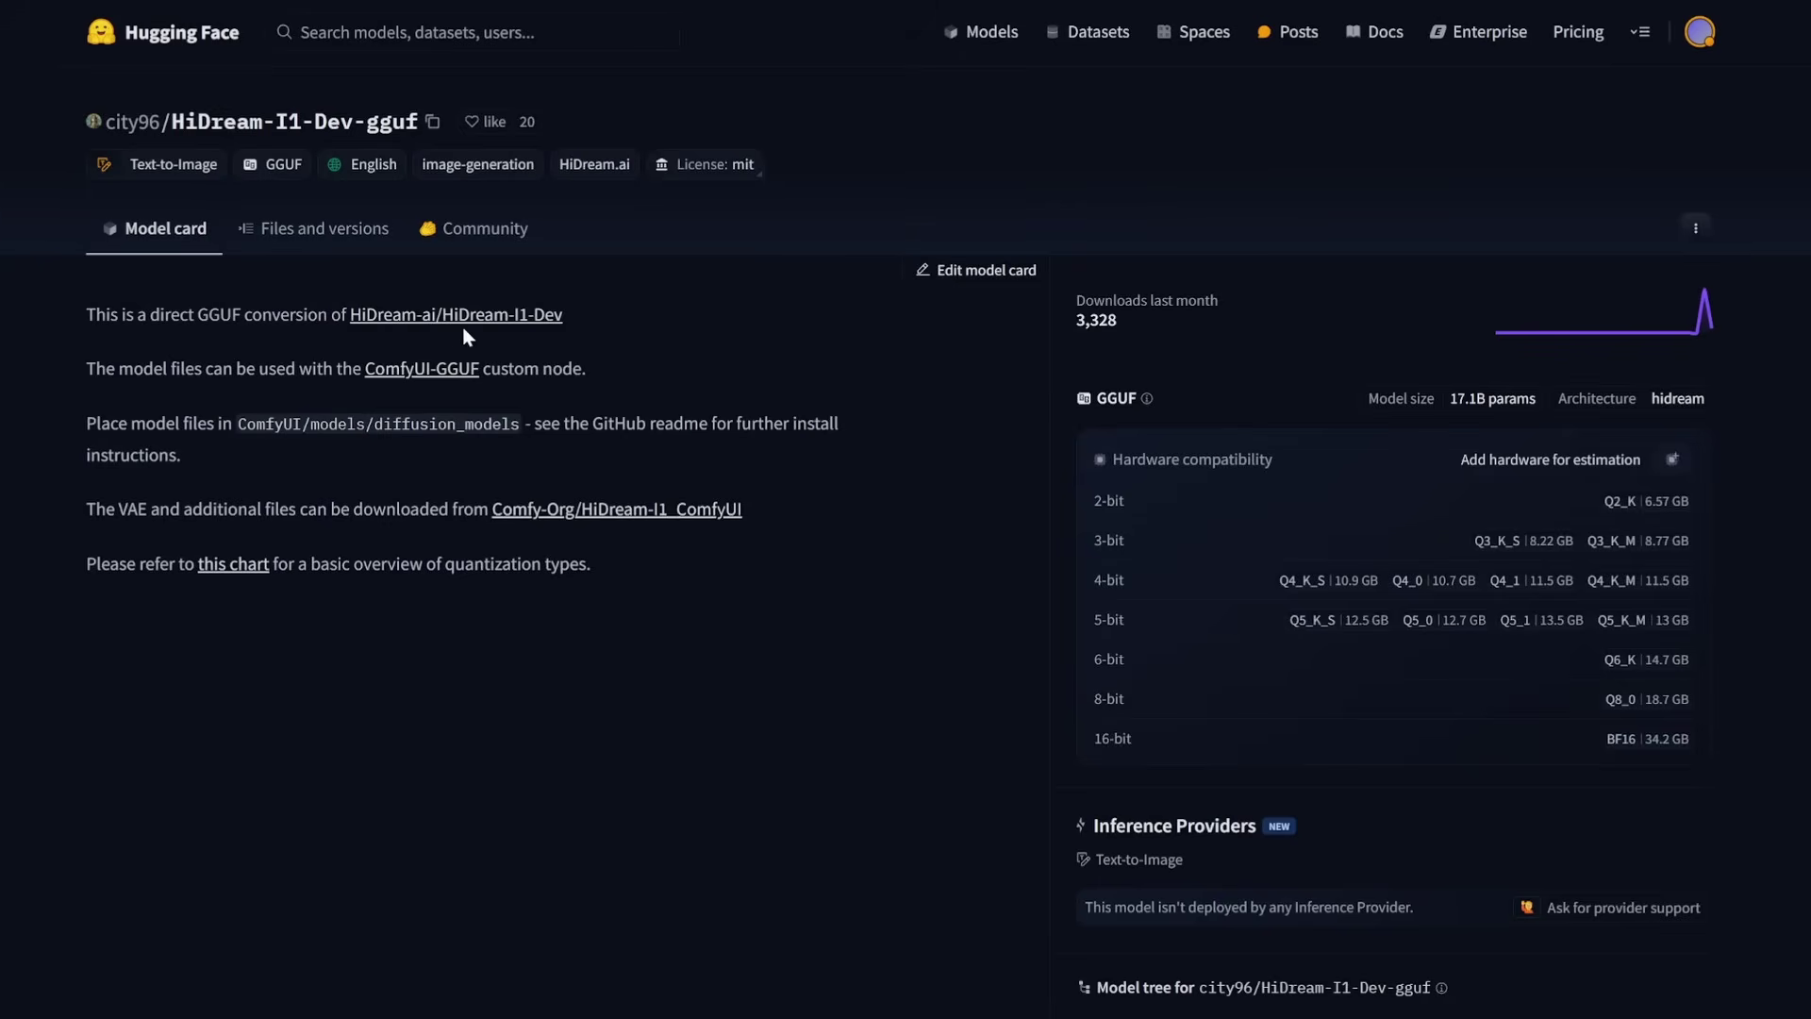
Step: Open the file list of the city96/HiDream-I1-Dev-gguf repository and look through the available GGUF model files
{"action": "left_click", "coordinate": [348, 242]}
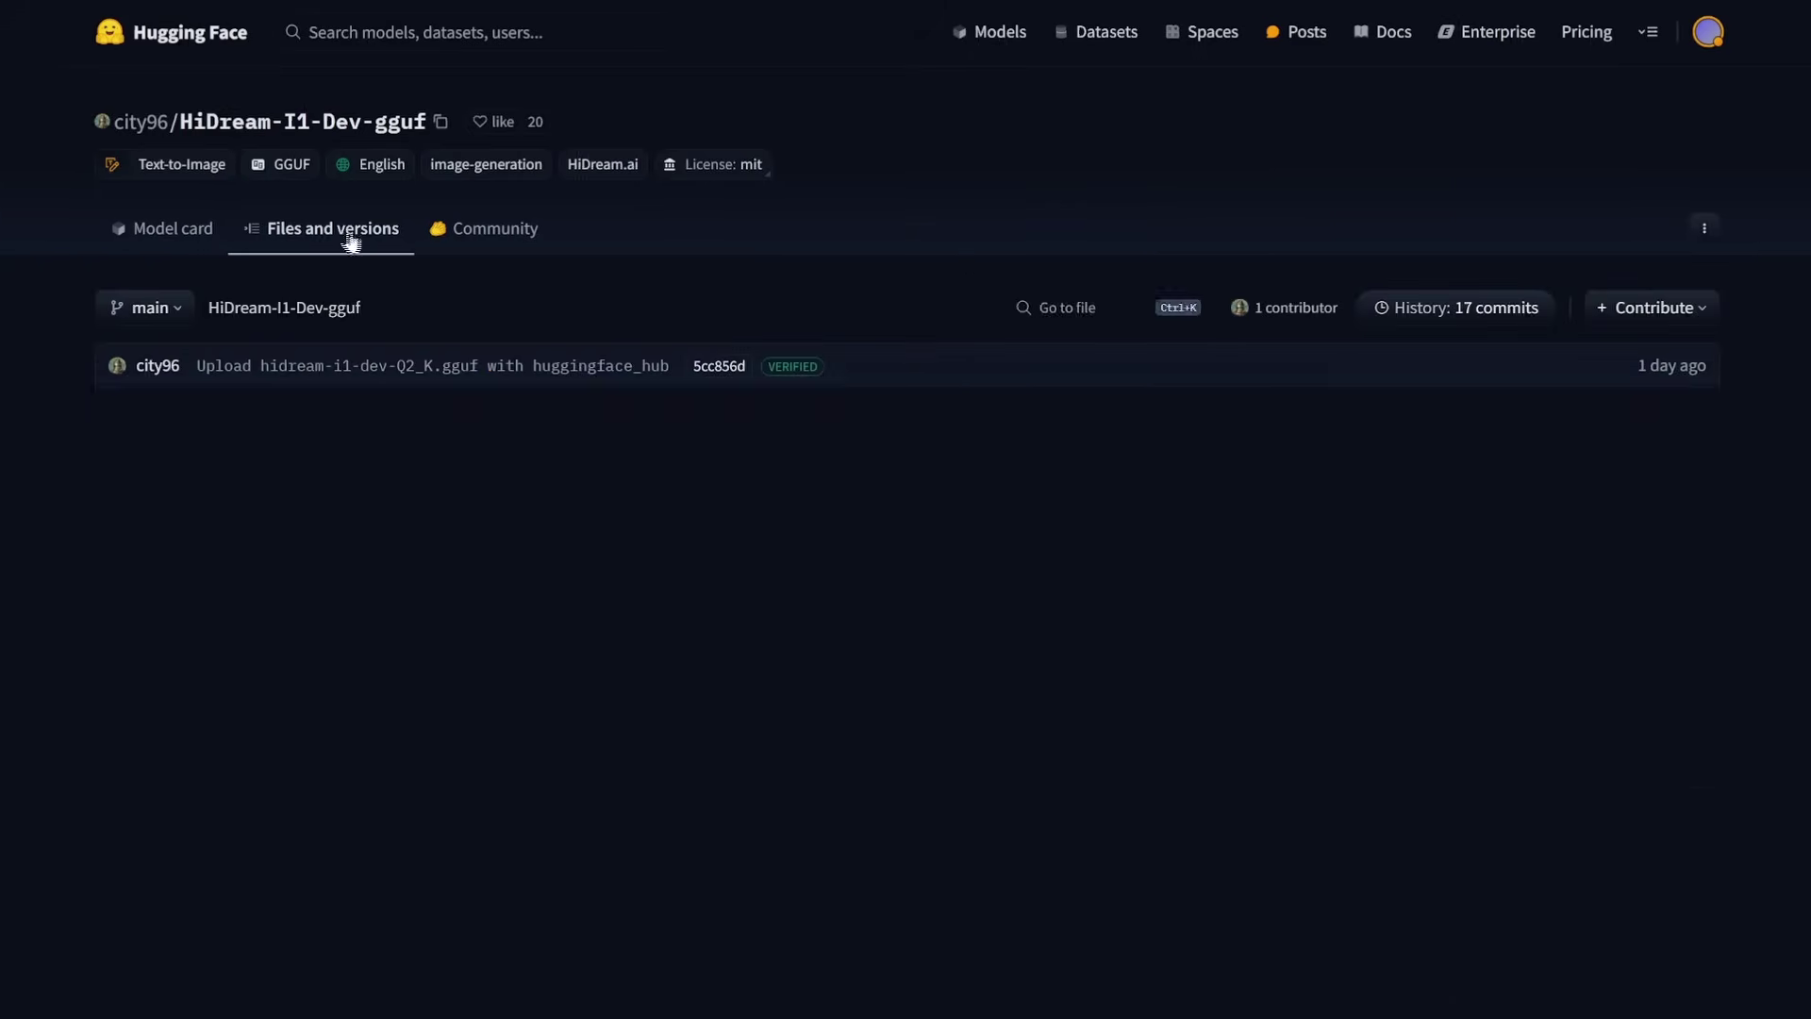
{"action": "scroll", "coordinate": [530, 440], "scroll_direction": "down", "scroll_amount": 2}
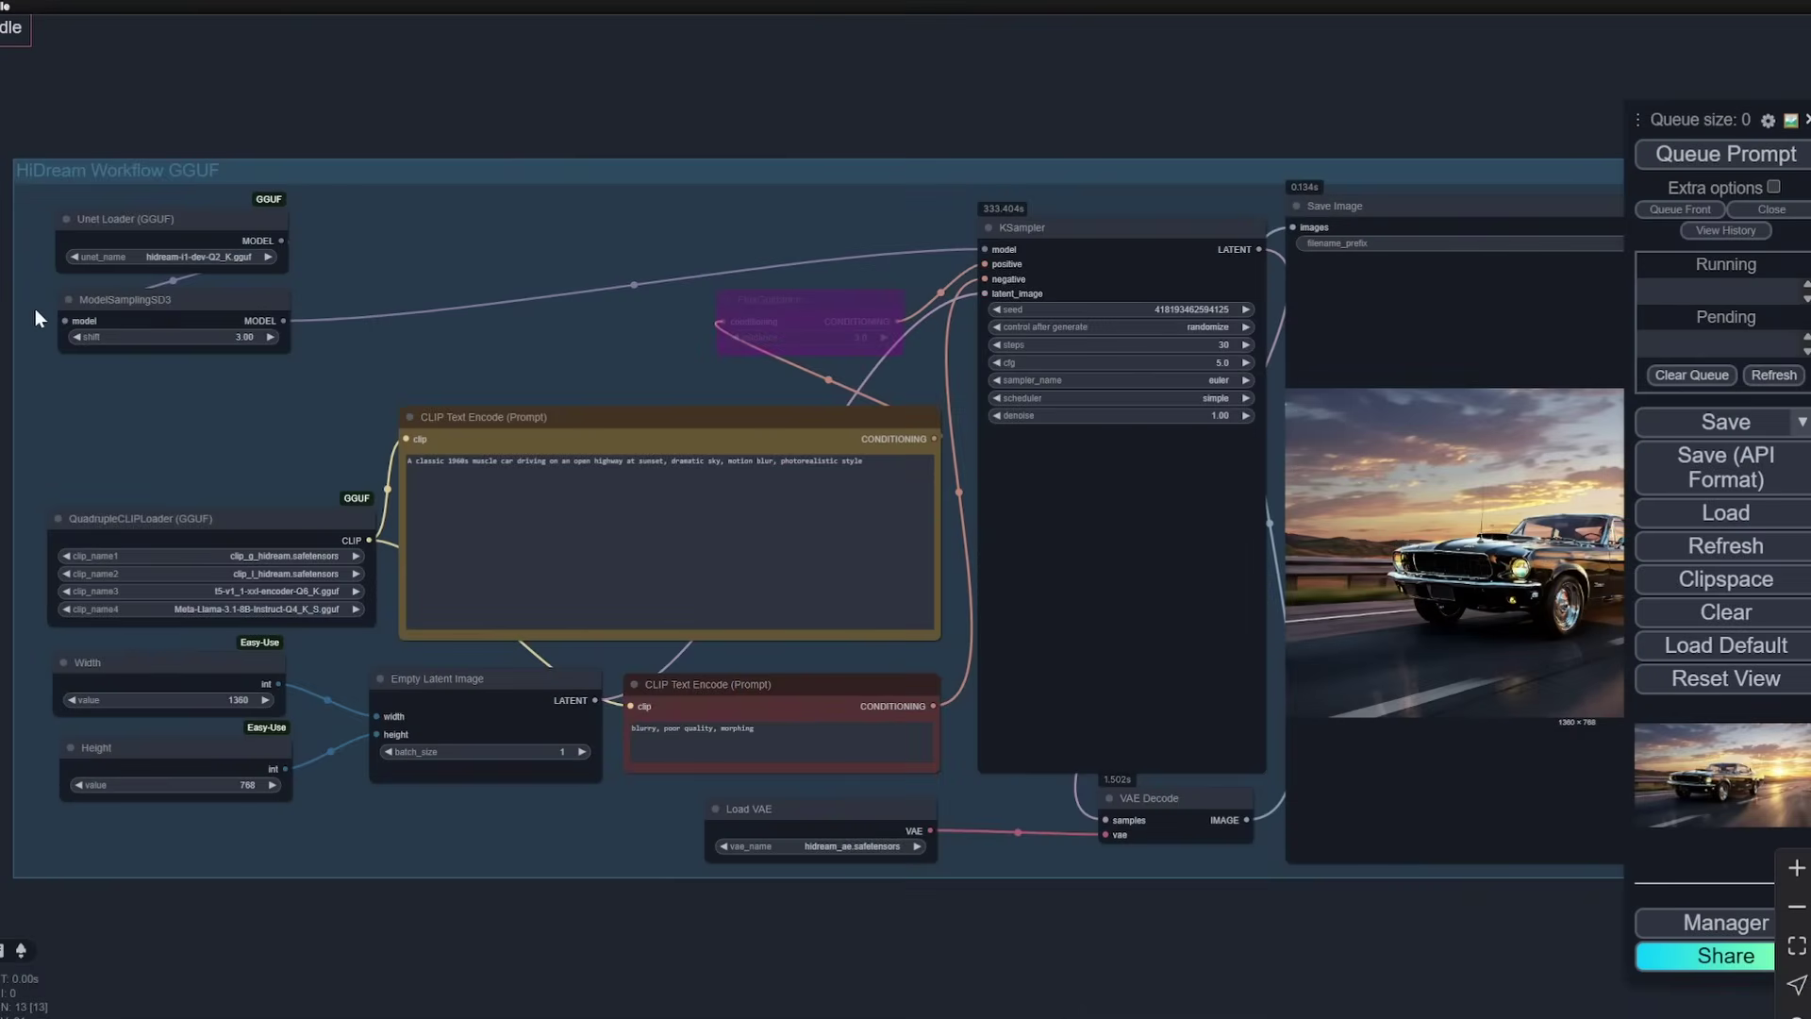
Step: Switch to ComfyUI and examine the Unet Loader (GGUF) and QuadrupleCLIPLoader (GGUF) nodes in the HiDream workflow
{"action": "scroll", "coordinate": [7, 263], "scroll_direction": "up", "scroll_amount": 5}
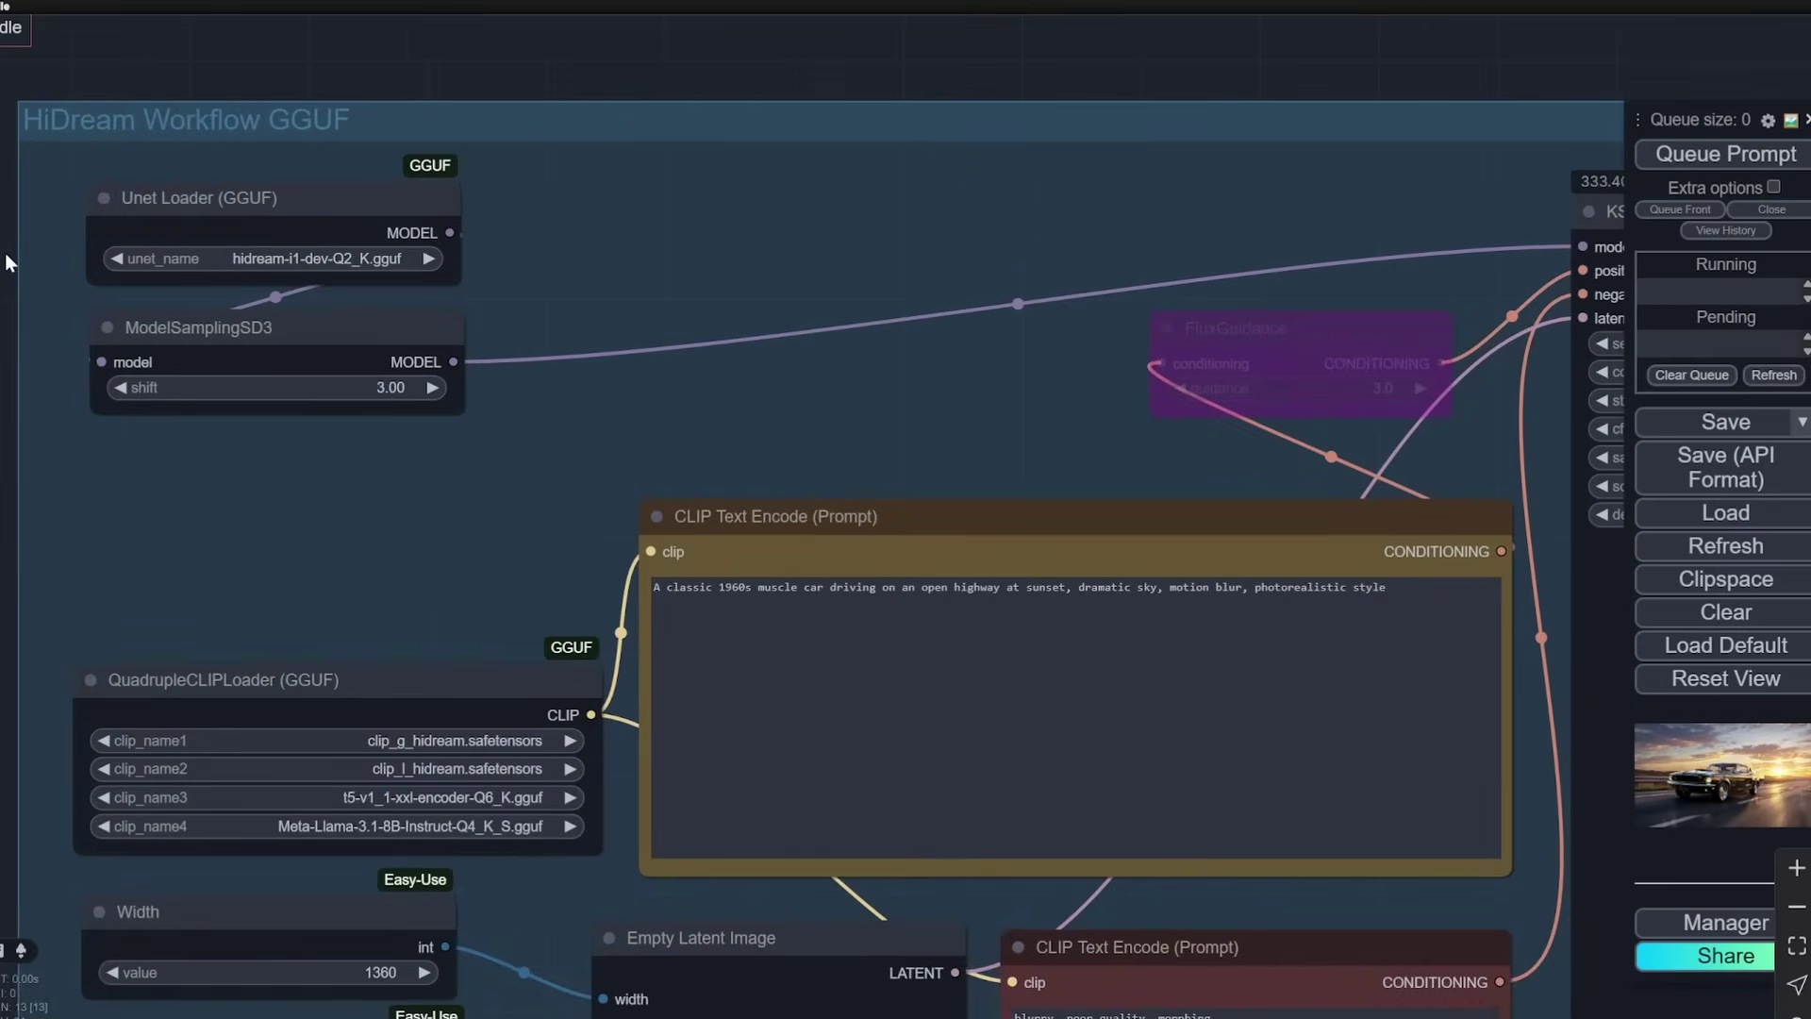
{"action": "scroll", "coordinate": [7, 263], "scroll_direction": "up", "scroll_amount": 2}
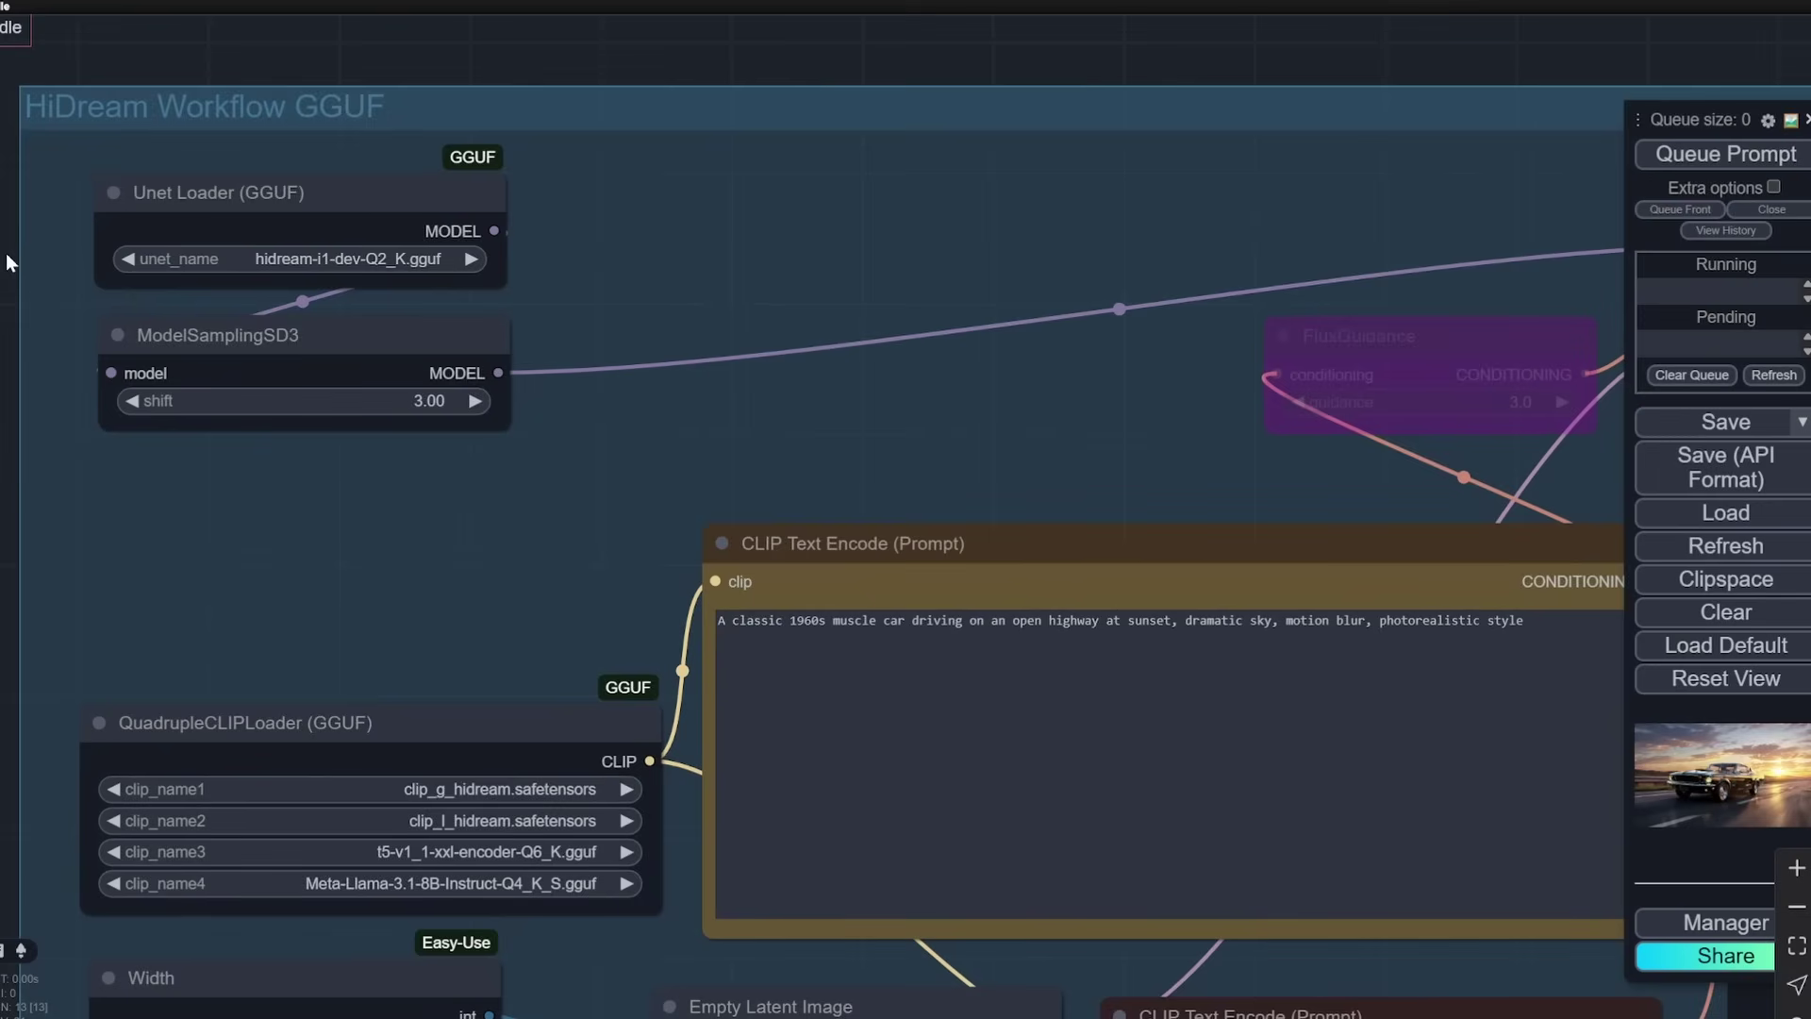
{"action": "scroll", "coordinate": [594, 245], "scroll_direction": "down", "scroll_amount": 10}
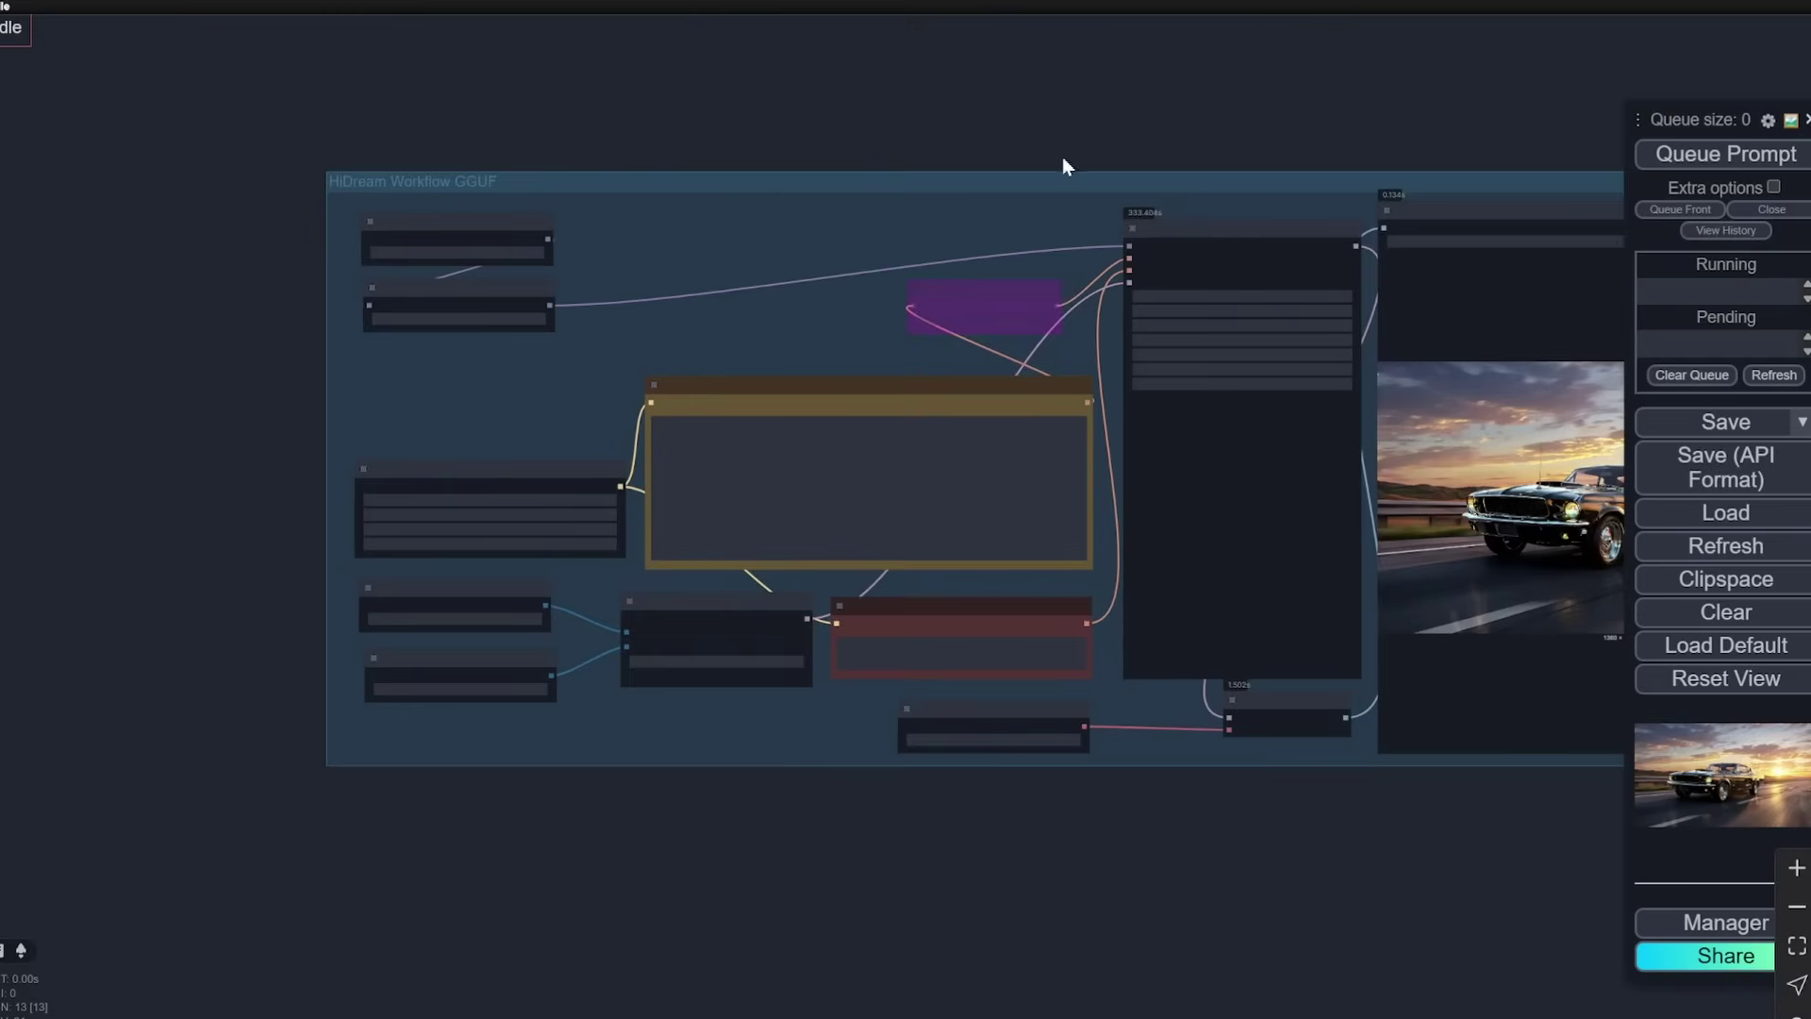
{"action": "left_click_drag", "start_coordinate": [1062, 167], "coordinate": [801, 168]}
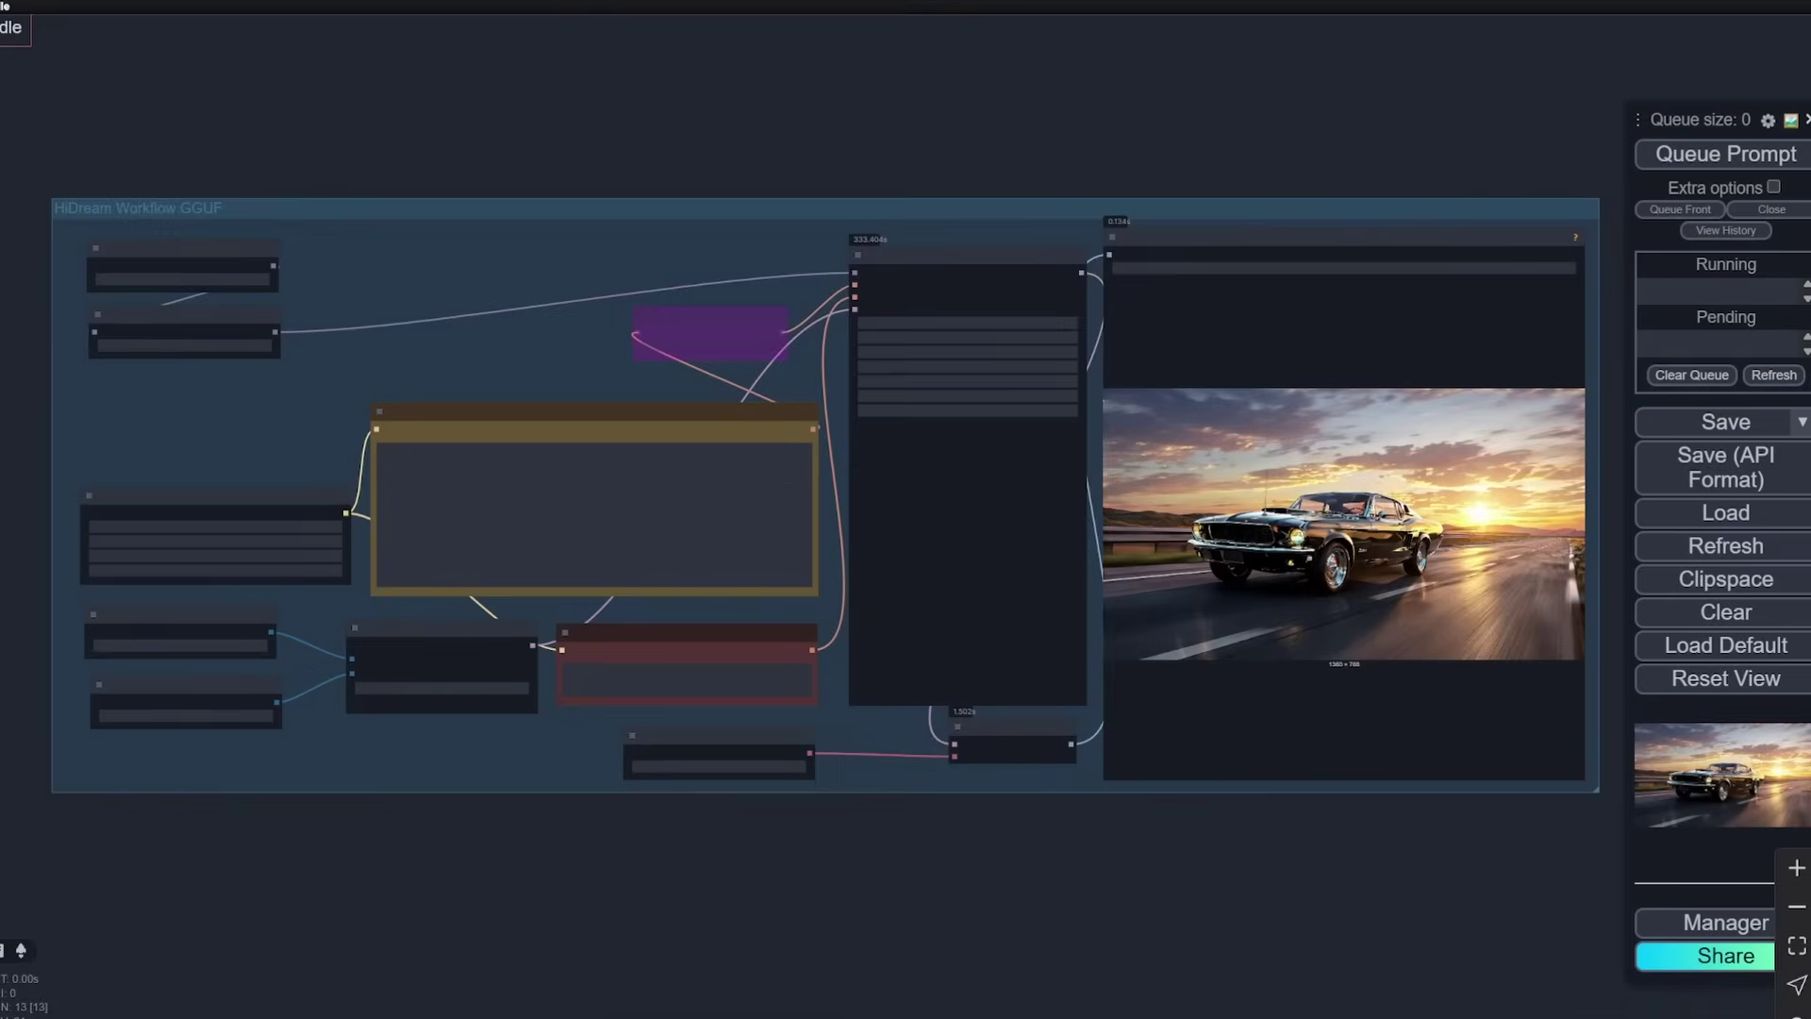
{"action": "scroll", "coordinate": [89, 401], "scroll_direction": "up", "scroll_amount": 7}
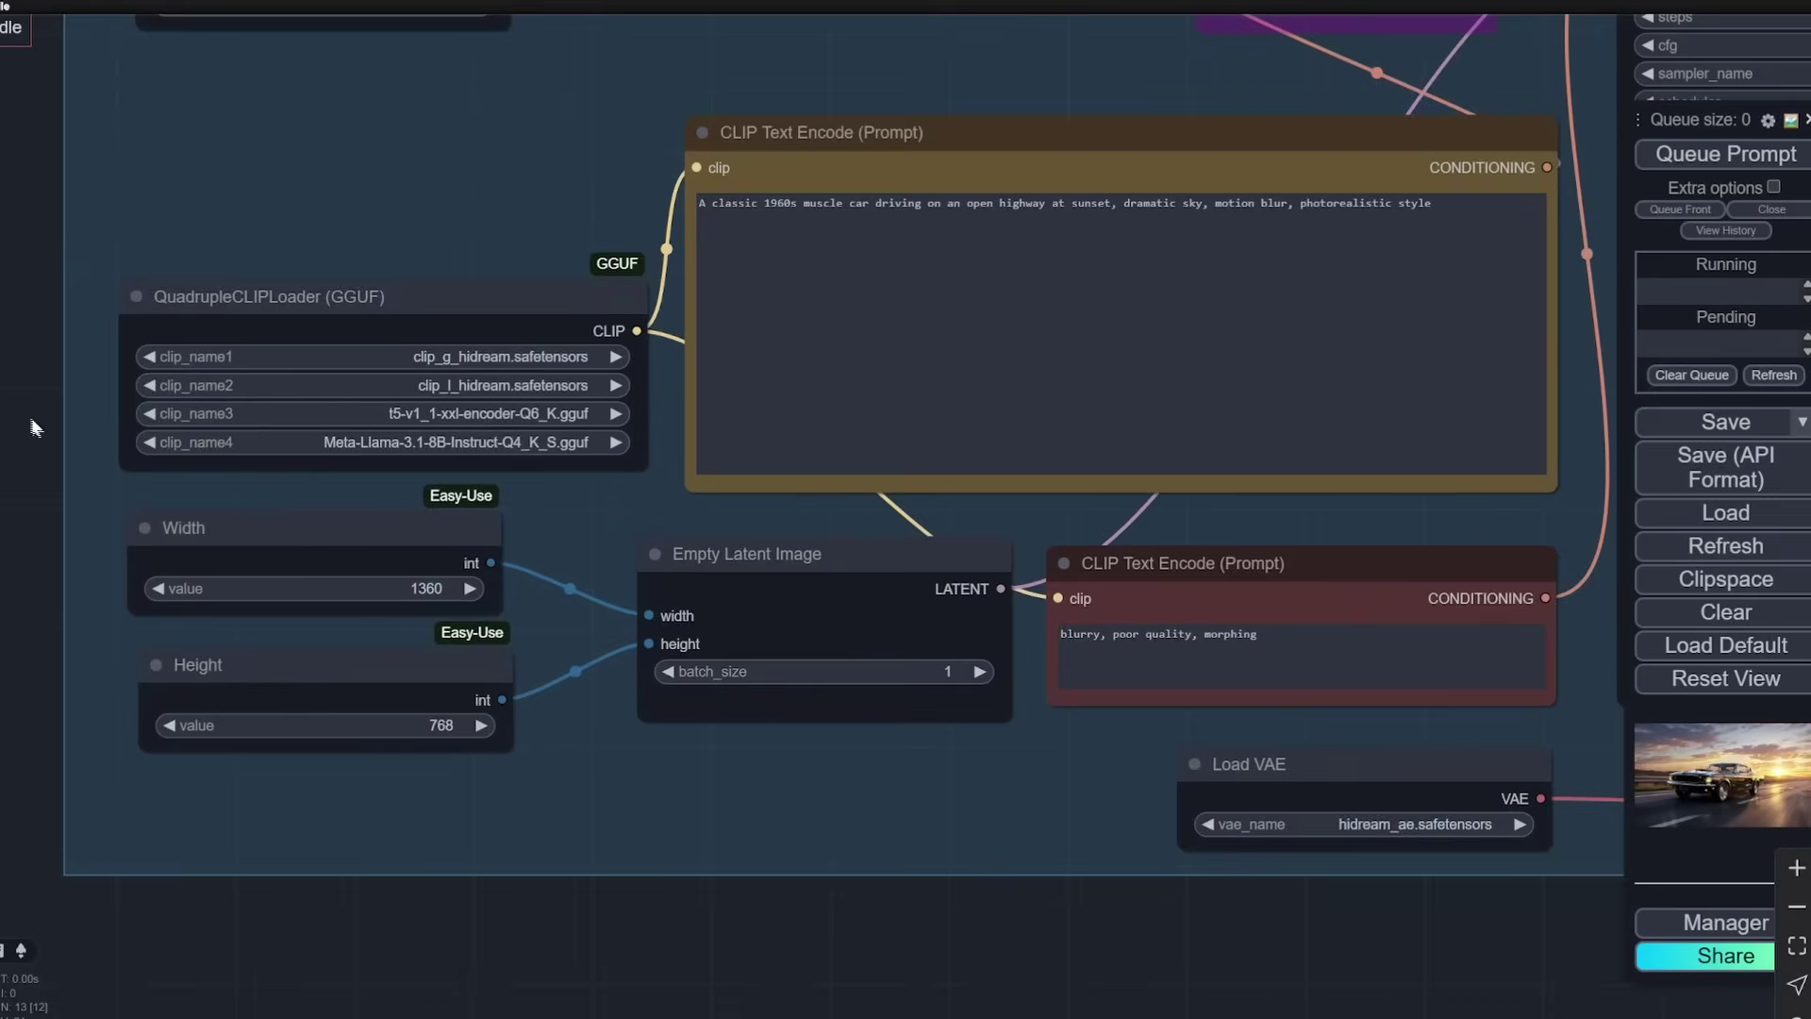
{"action": "scroll", "coordinate": [48, 428], "scroll_direction": "up", "scroll_amount": 1}
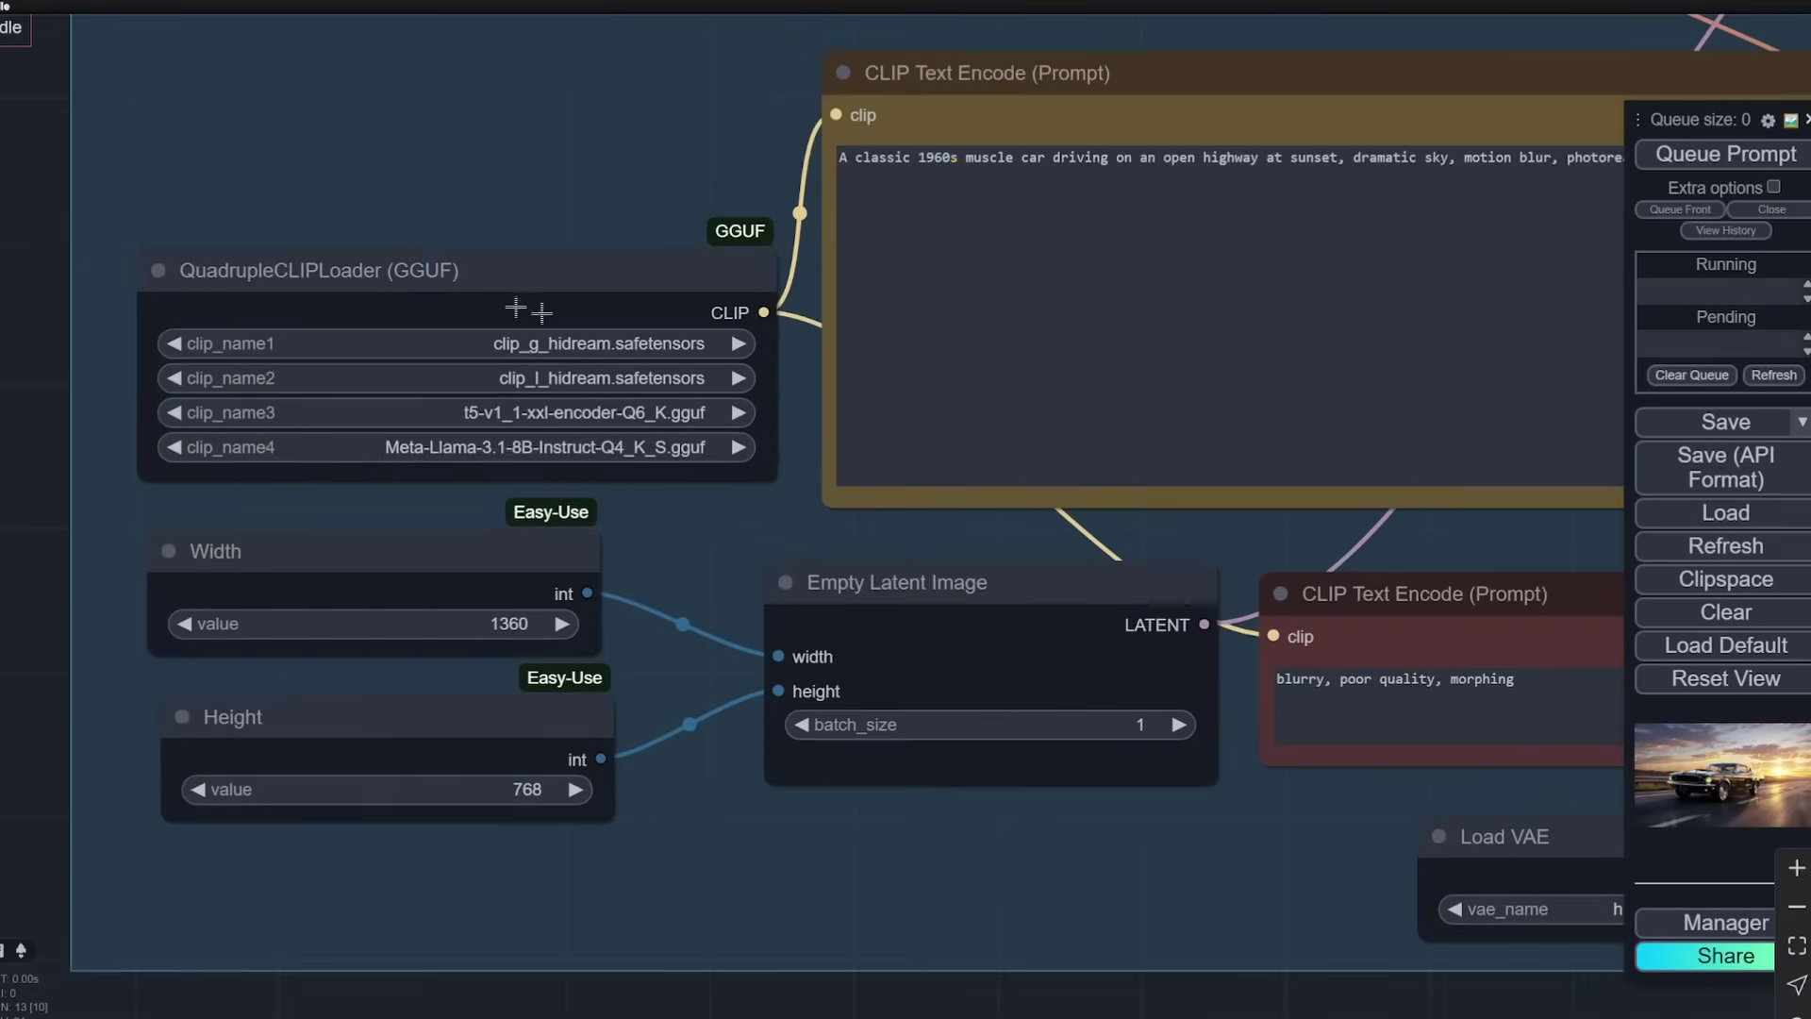
{"action": "scroll", "coordinate": [556, 253], "scroll_direction": "up", "scroll_amount": 3}
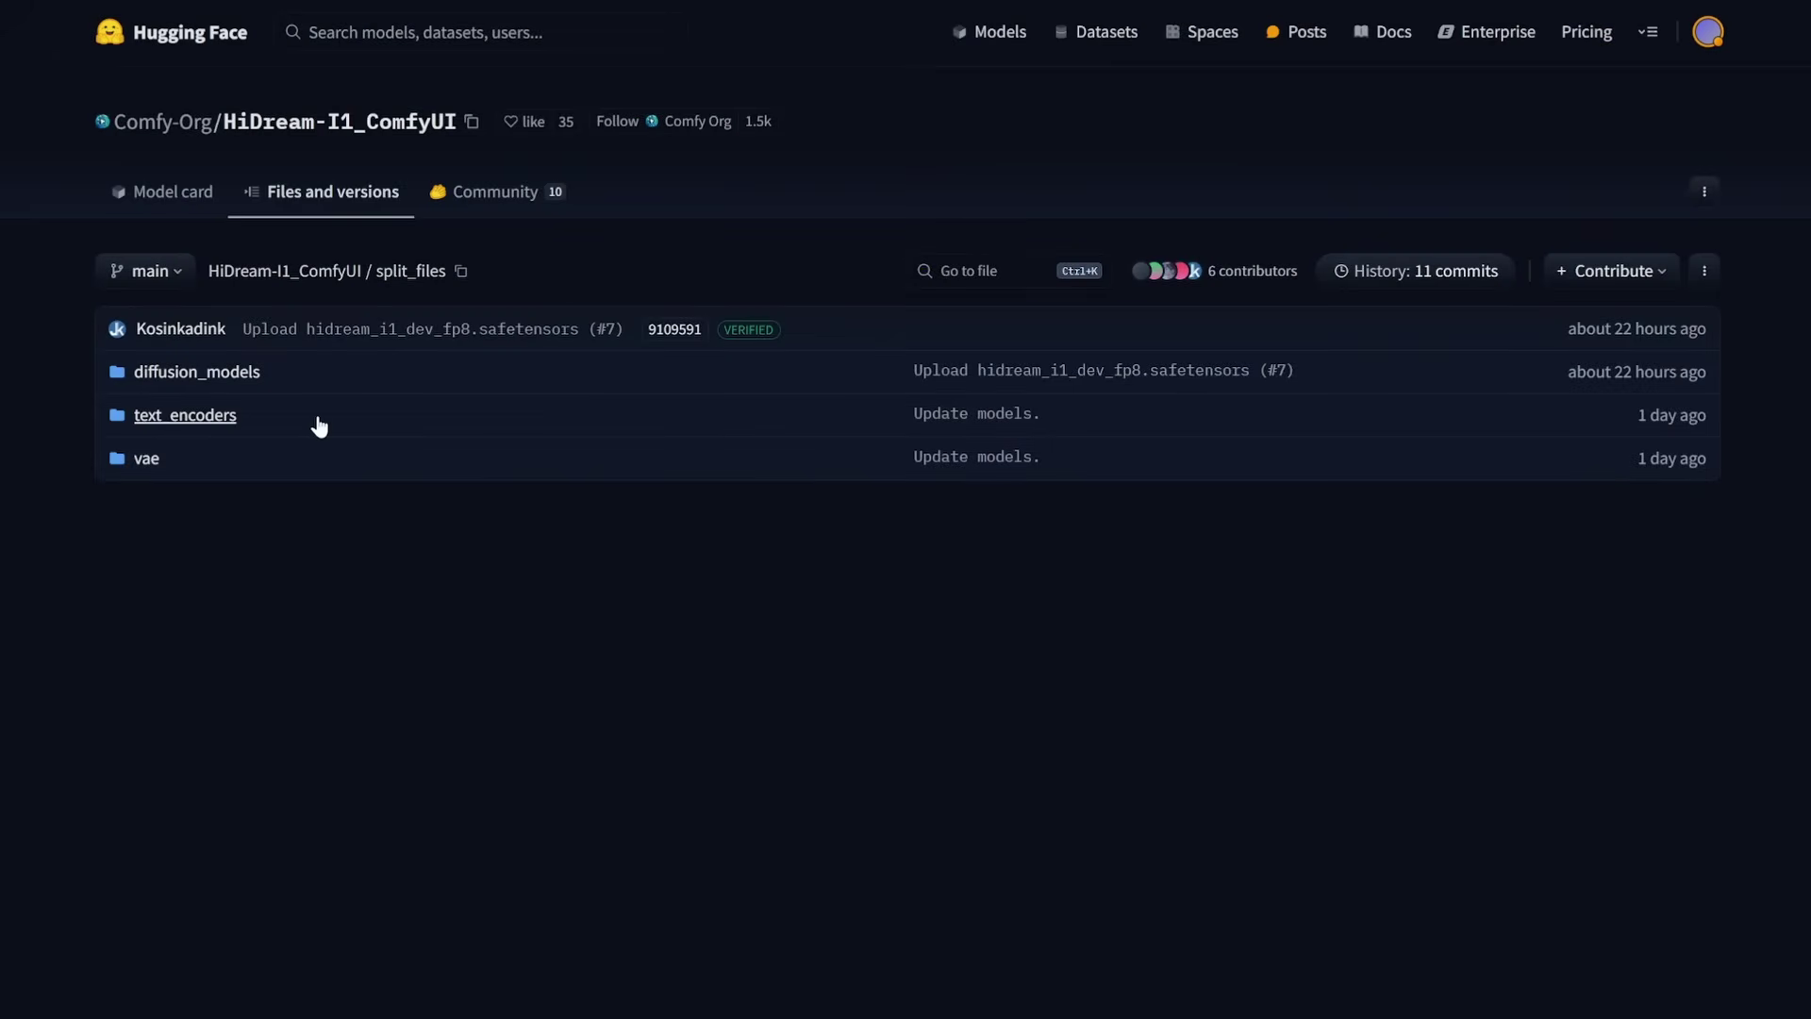
Step: Open the text_encoders folder of Comfy-Org/HiDream-I1_ComfyUI and examine the four encoder files set in the QuadrupleCLIPLoader node in ComfyUI
{"action": "left_click", "coordinate": [235, 421]}
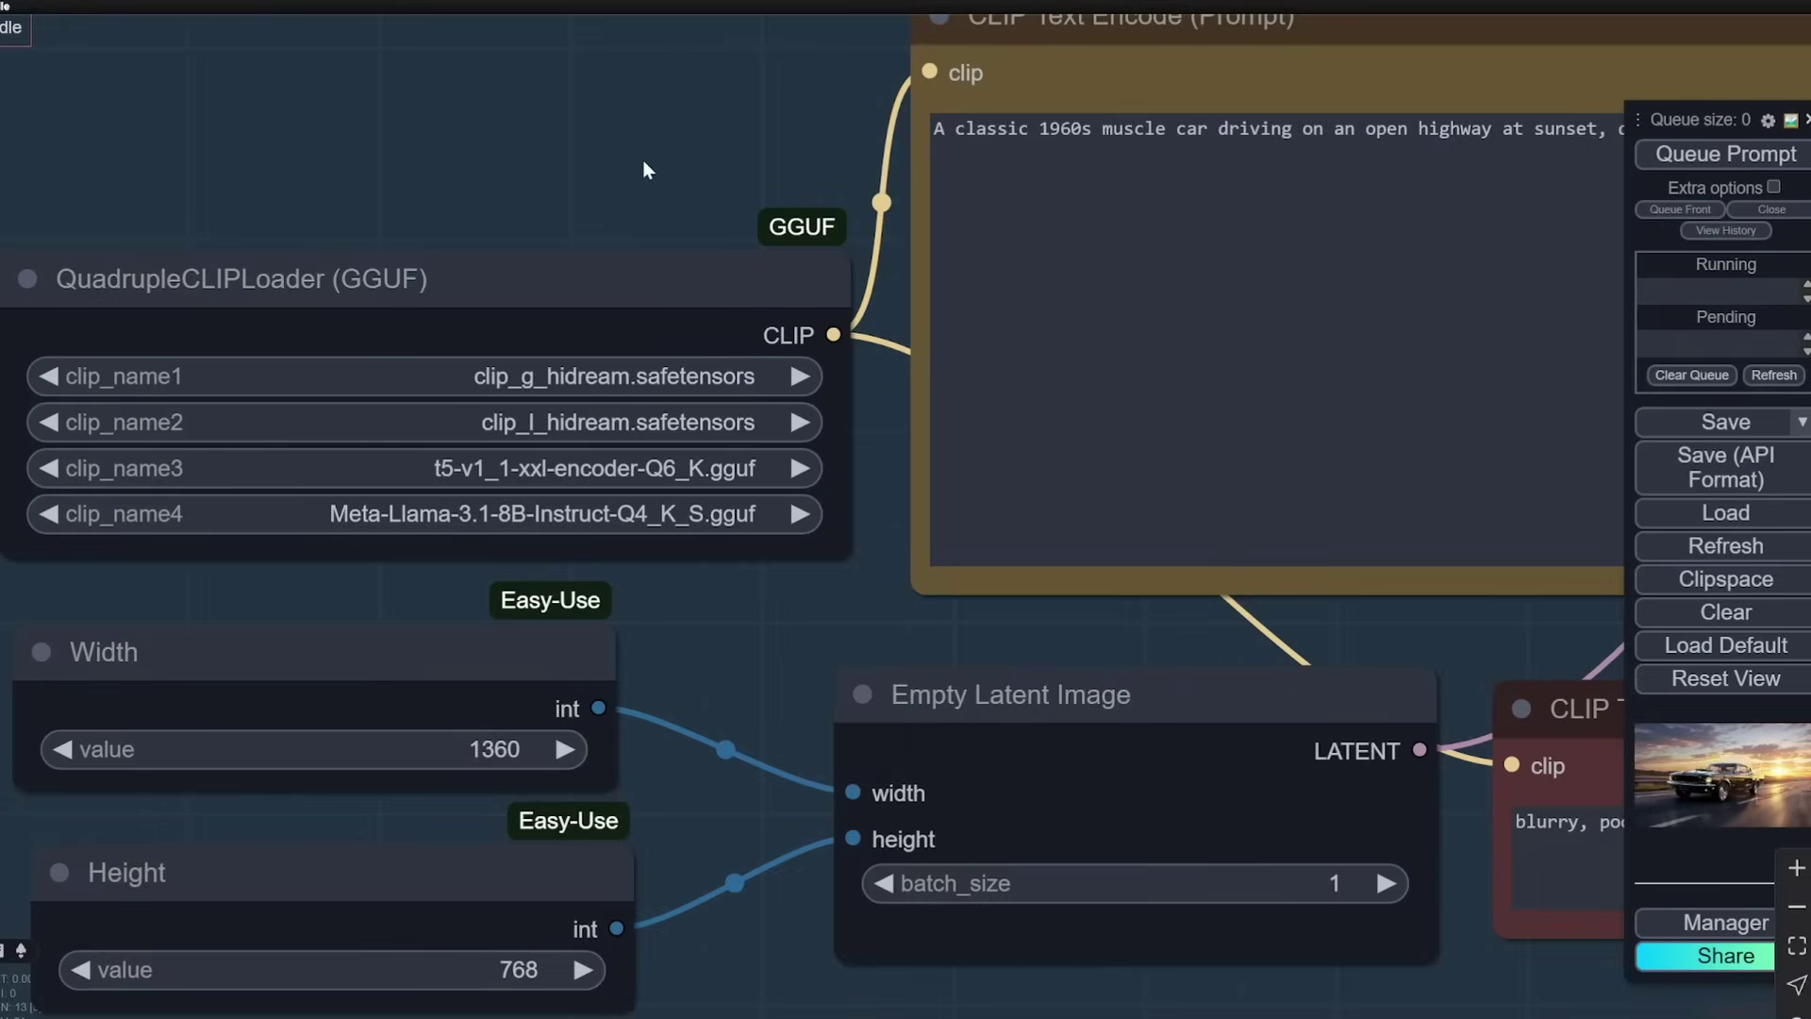
{"action": "scroll", "coordinate": [645, 156], "scroll_direction": "down", "scroll_amount": 4}
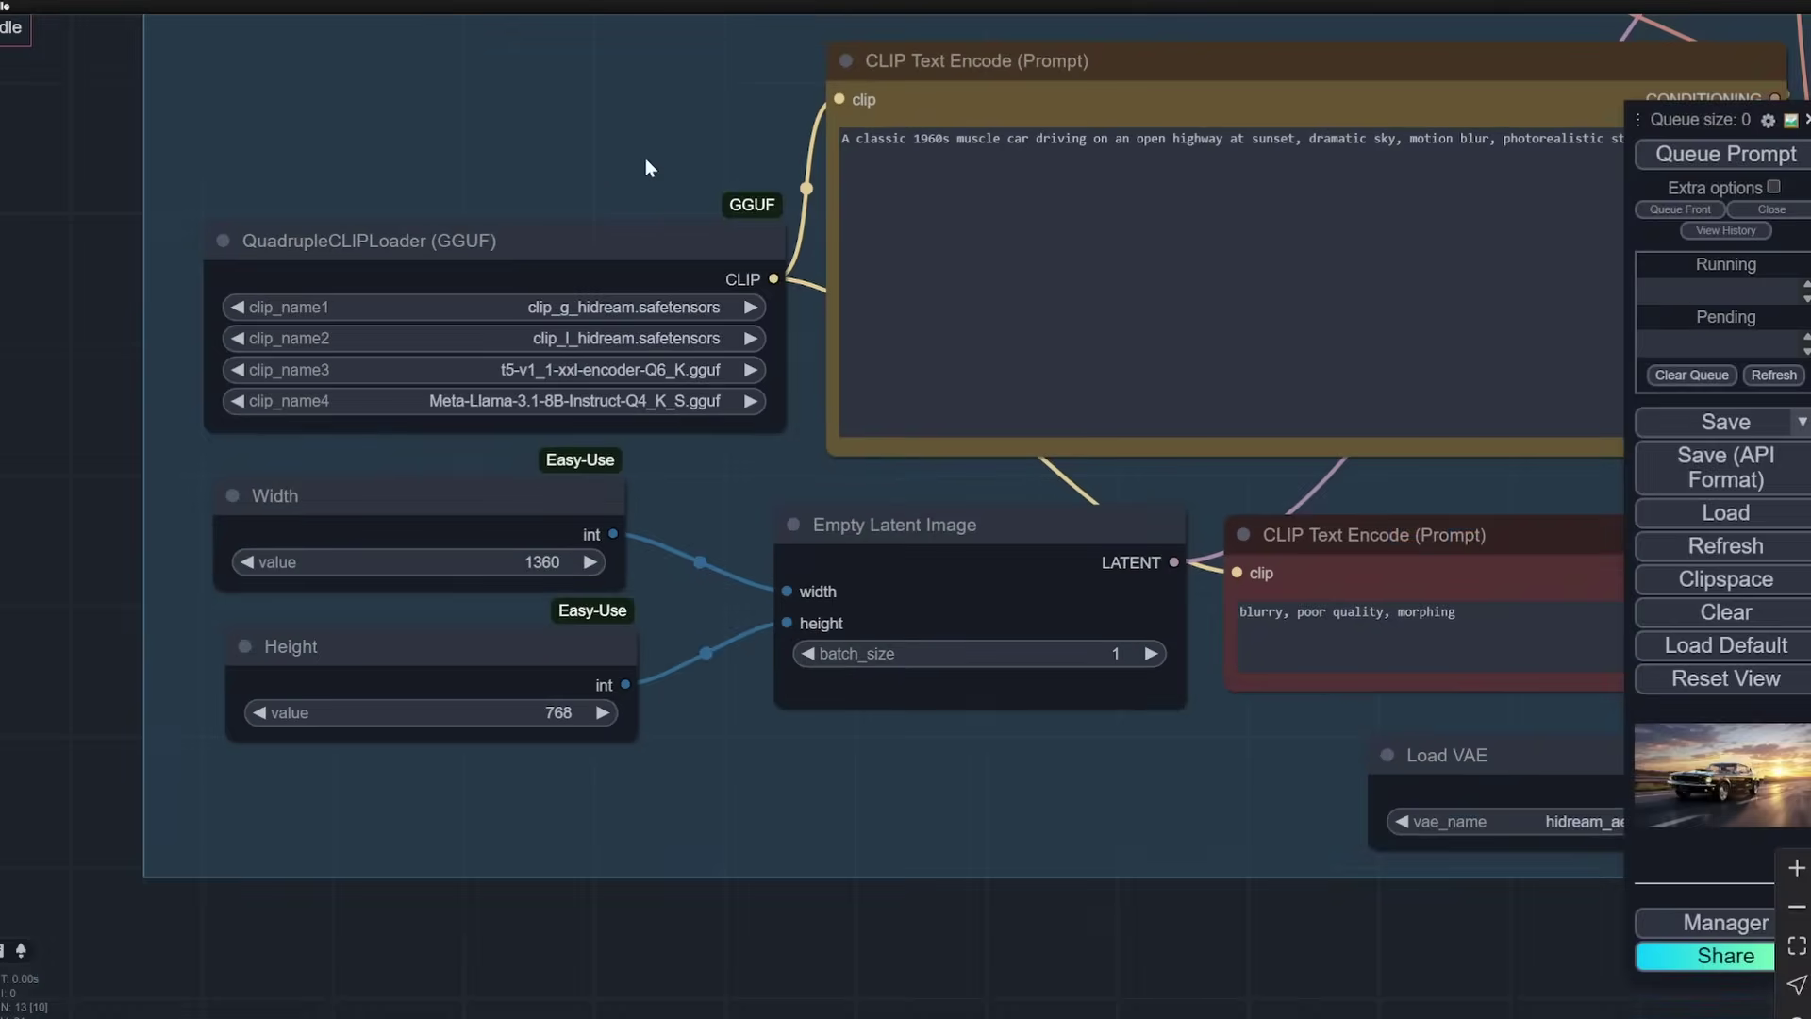
{"action": "scroll", "coordinate": [645, 156], "scroll_direction": "up", "scroll_amount": 2}
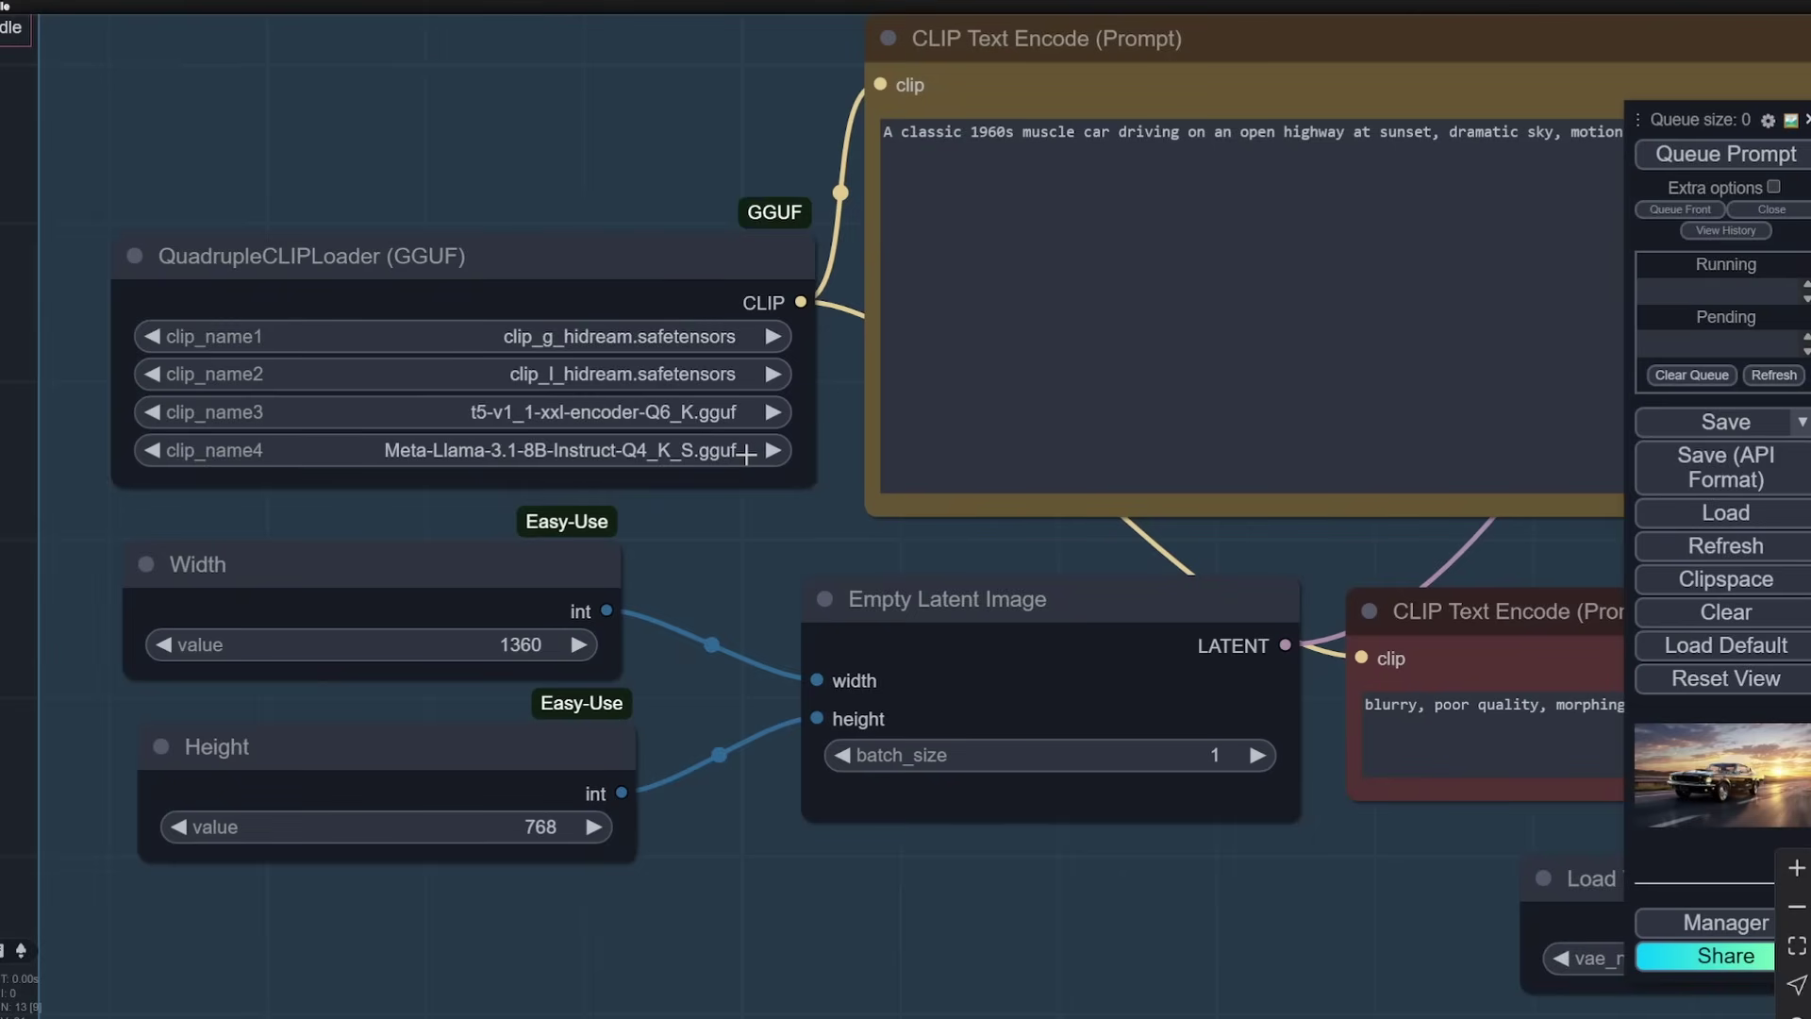
{"action": "scroll", "coordinate": [577, 428], "scroll_direction": "up", "scroll_amount": 4}
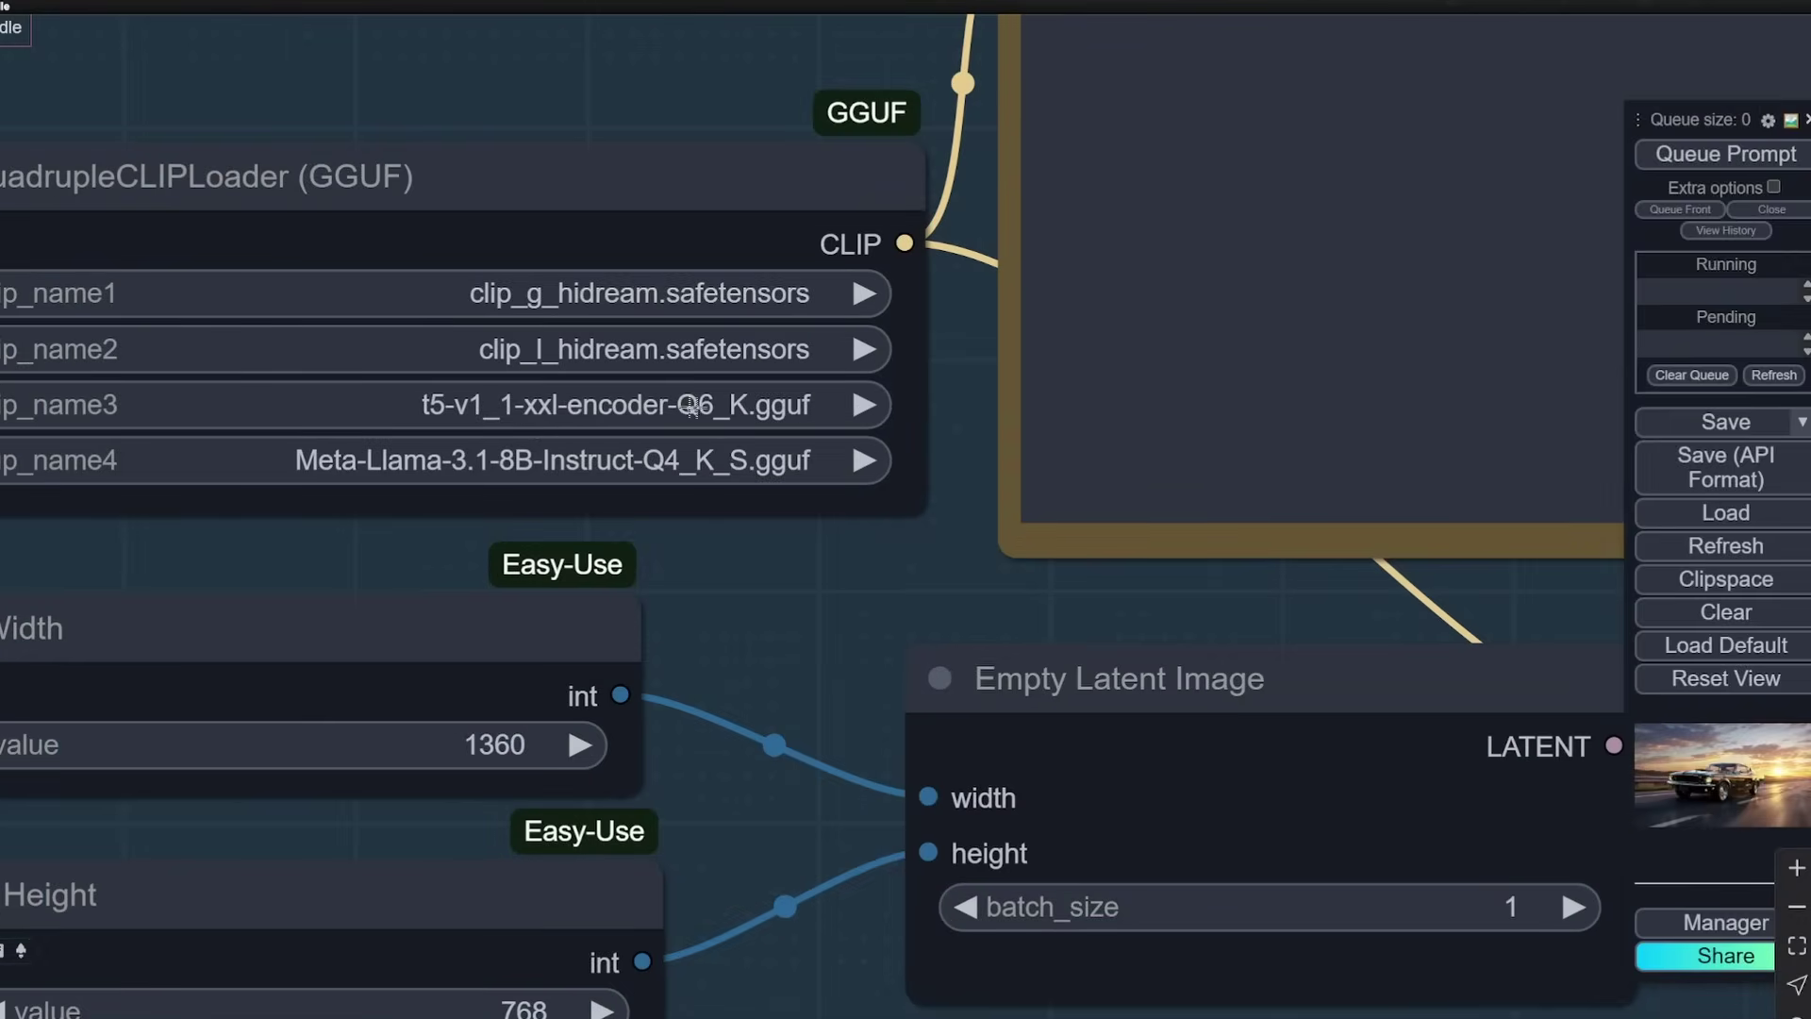
{"action": "scroll", "coordinate": [803, 404], "scroll_direction": "down", "scroll_amount": 5}
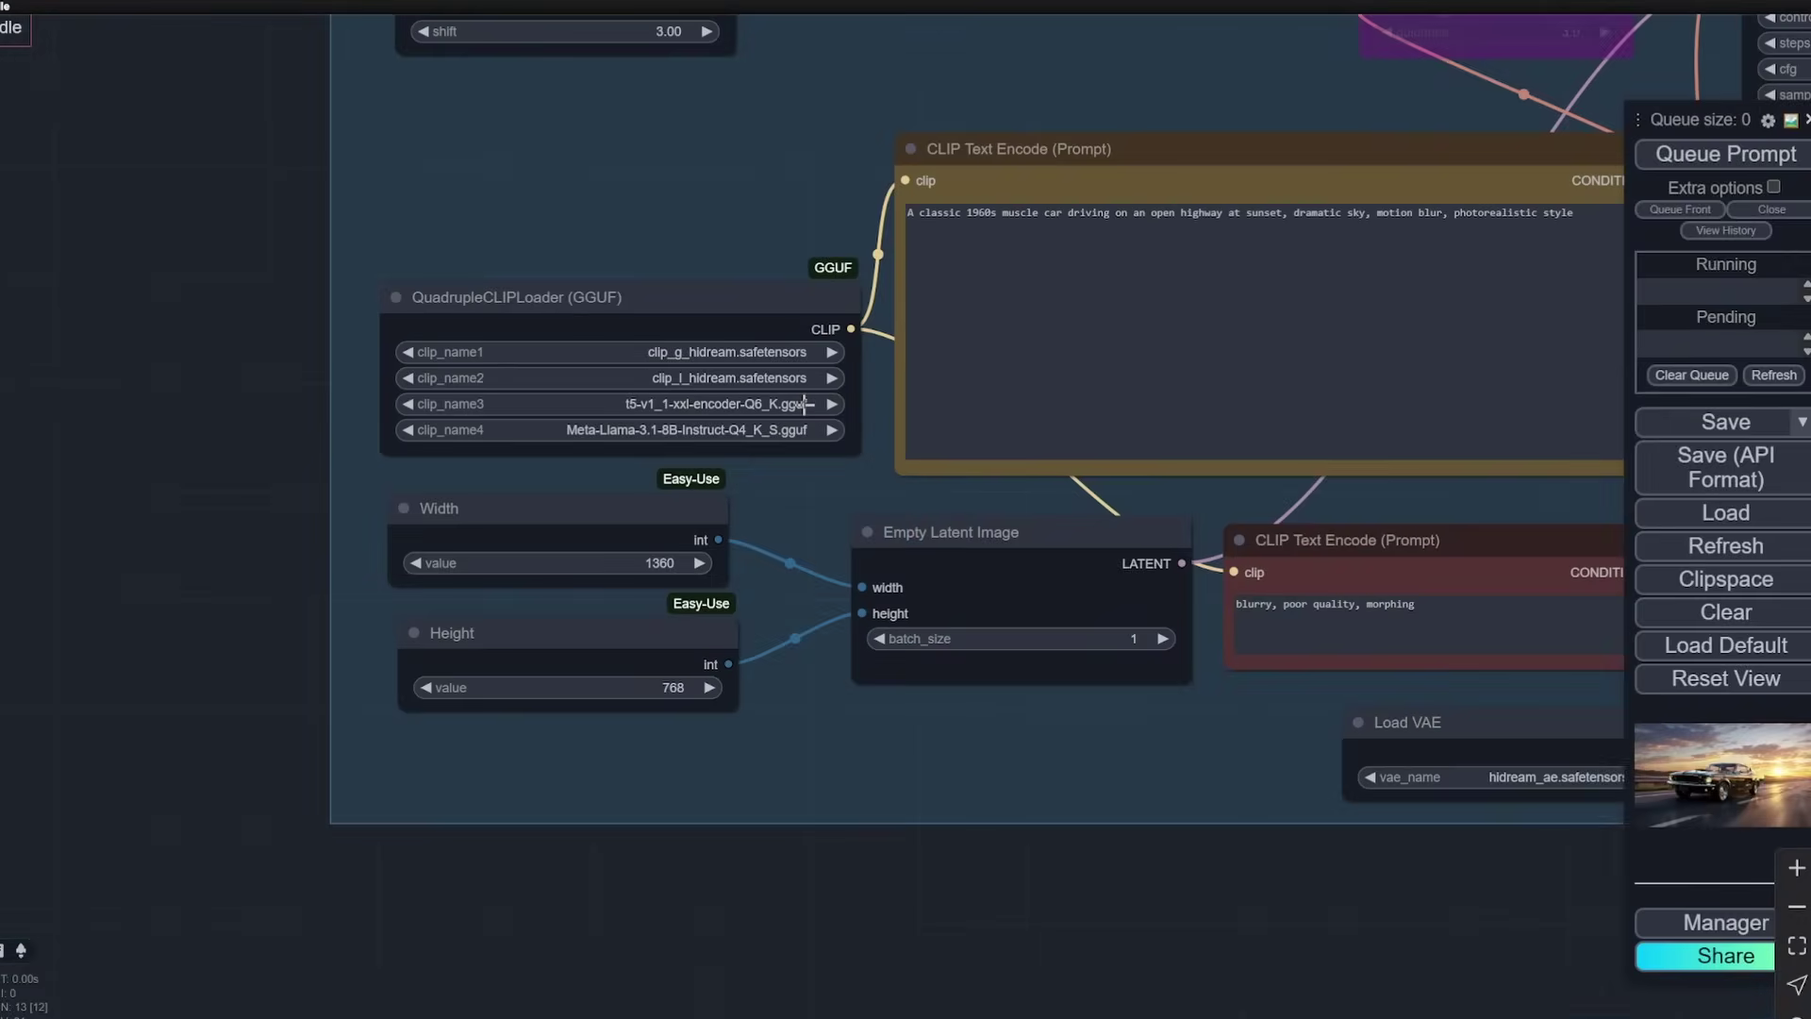
{"action": "scroll", "coordinate": [509, 342], "scroll_direction": "up", "scroll_amount": 1}
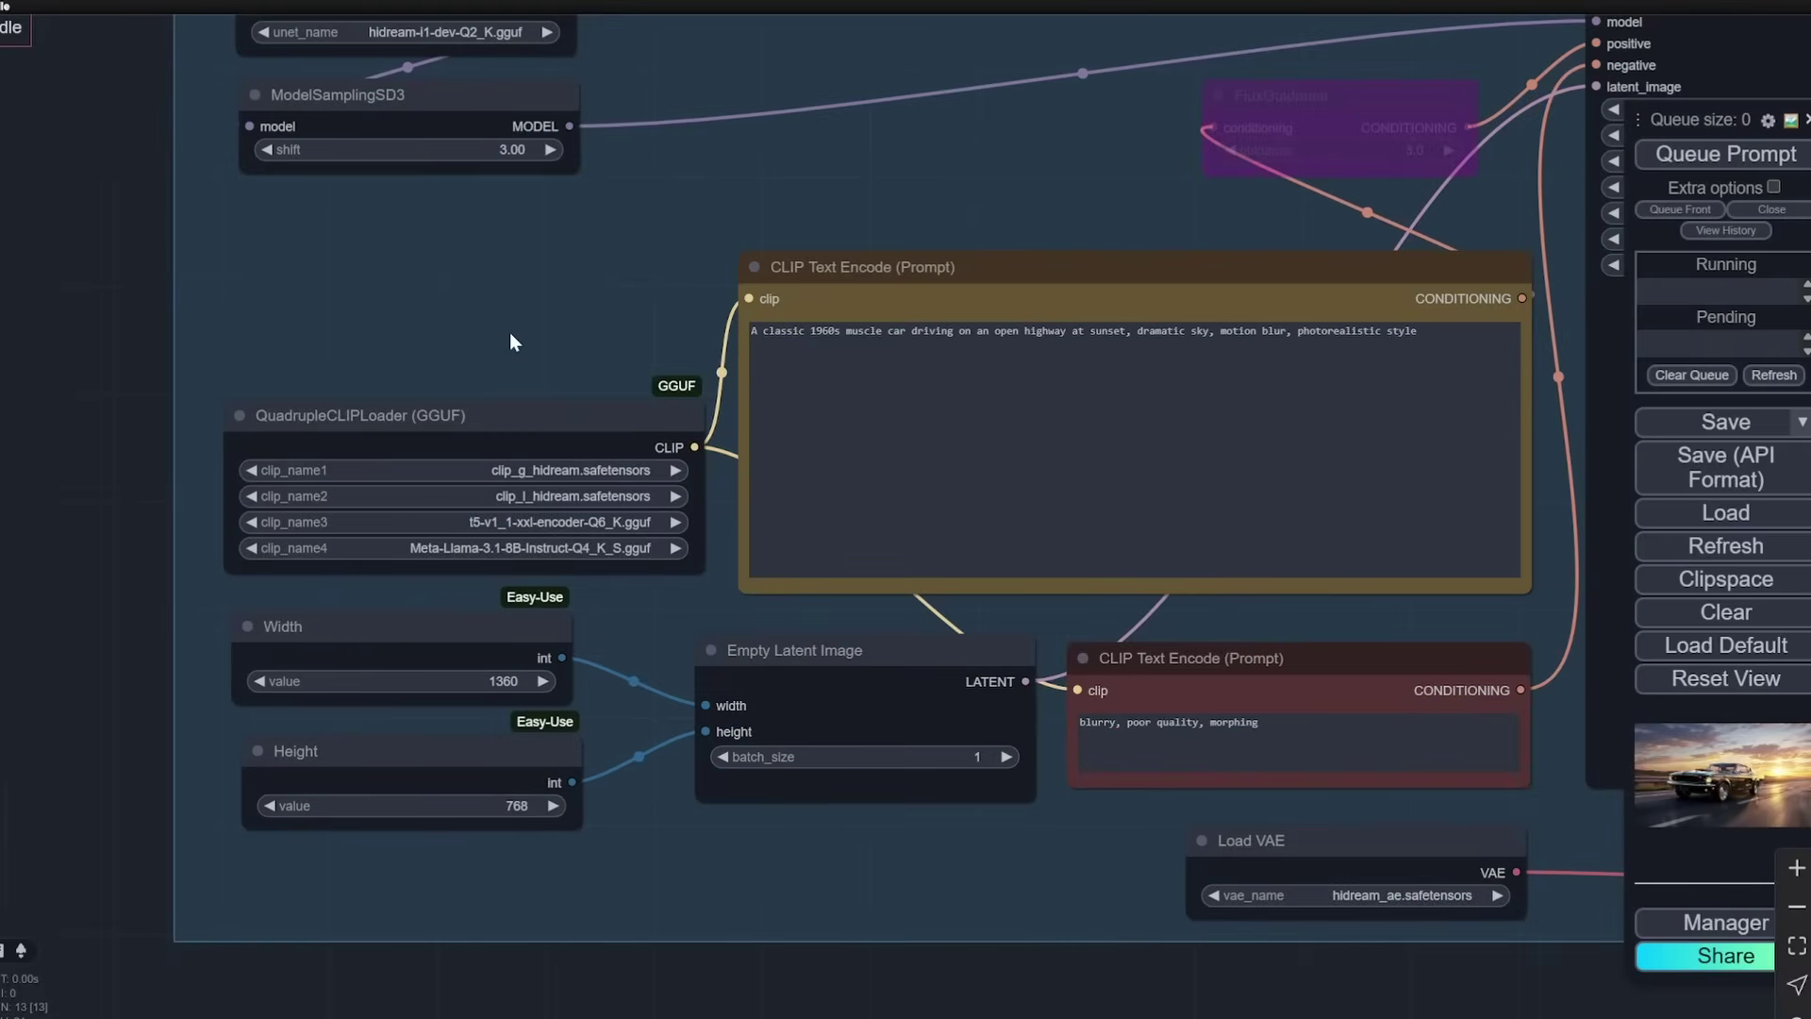
{"action": "scroll", "coordinate": [624, 580], "scroll_direction": "up", "scroll_amount": 8}
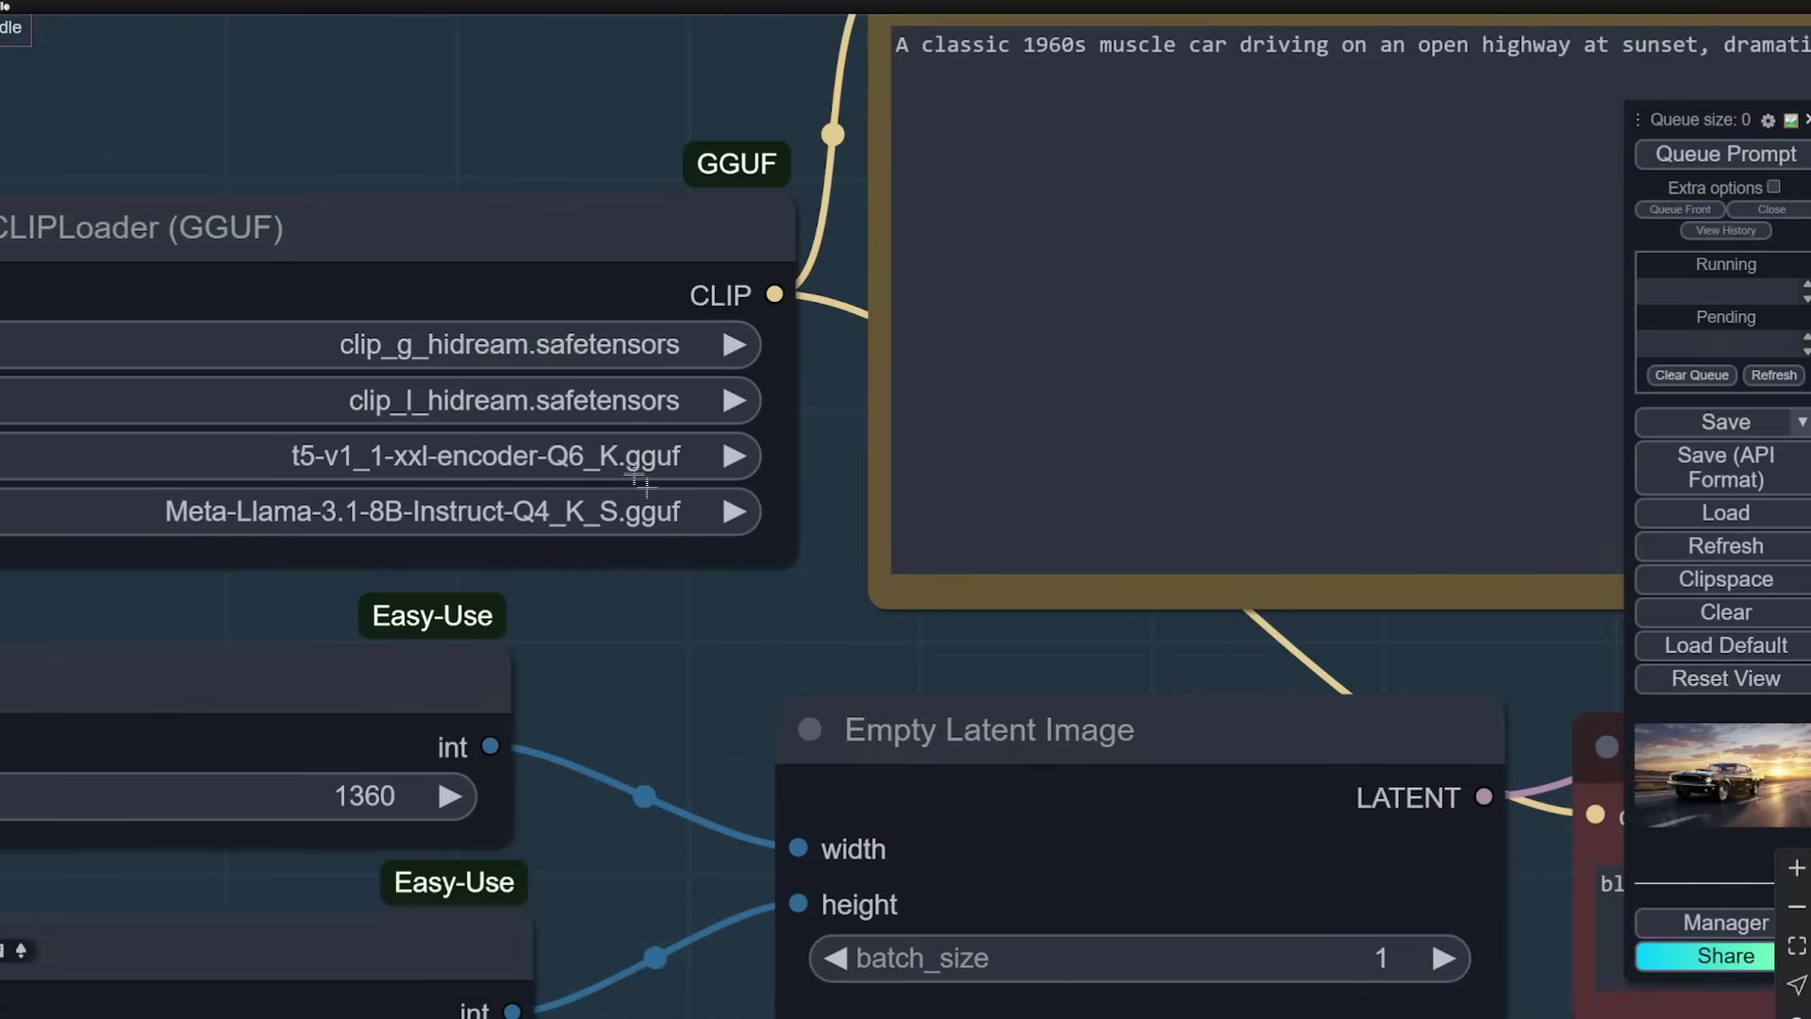
{"action": "scroll", "coordinate": [632, 434], "scroll_direction": "down", "scroll_amount": 5}
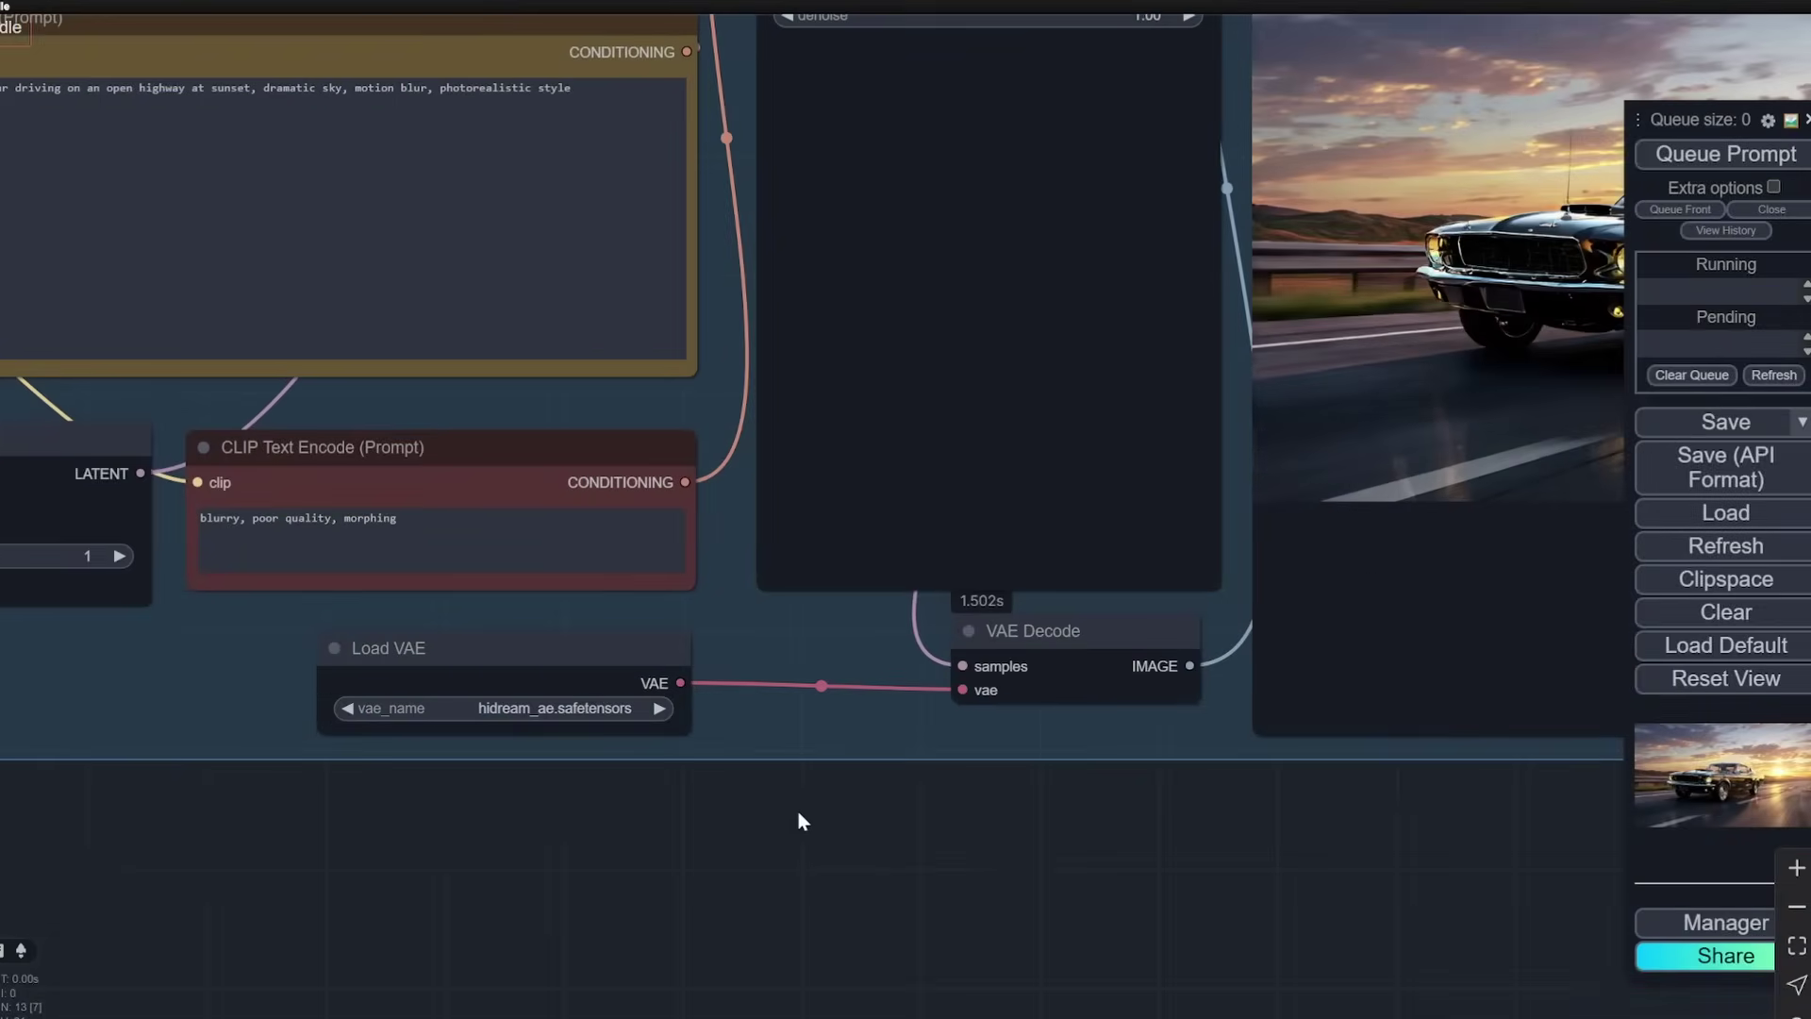
Step: Inspect the Load VAE node and open the vae folder within split_files of the Comfy-Org/HiDream-I1_ComfyUI repository
{"action": "scroll", "coordinate": [783, 811], "scroll_direction": "up", "scroll_amount": 4}
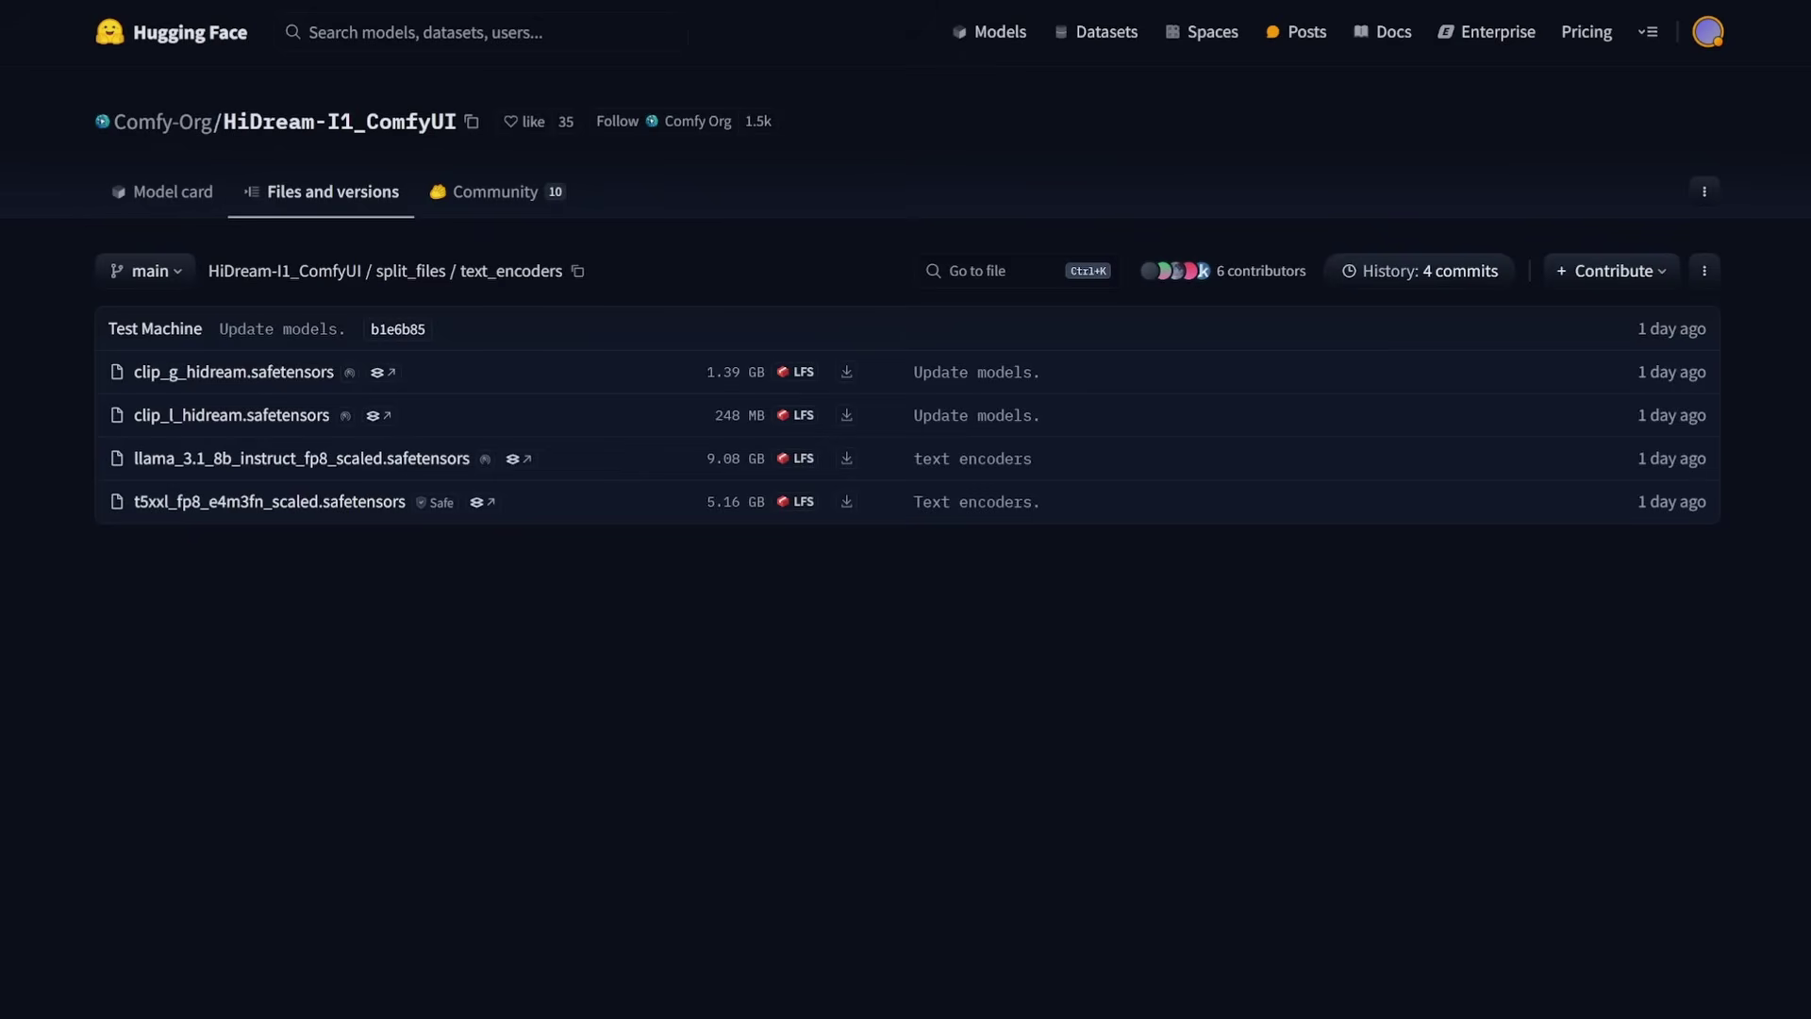
{"action": "left_click", "coordinate": [410, 271]}
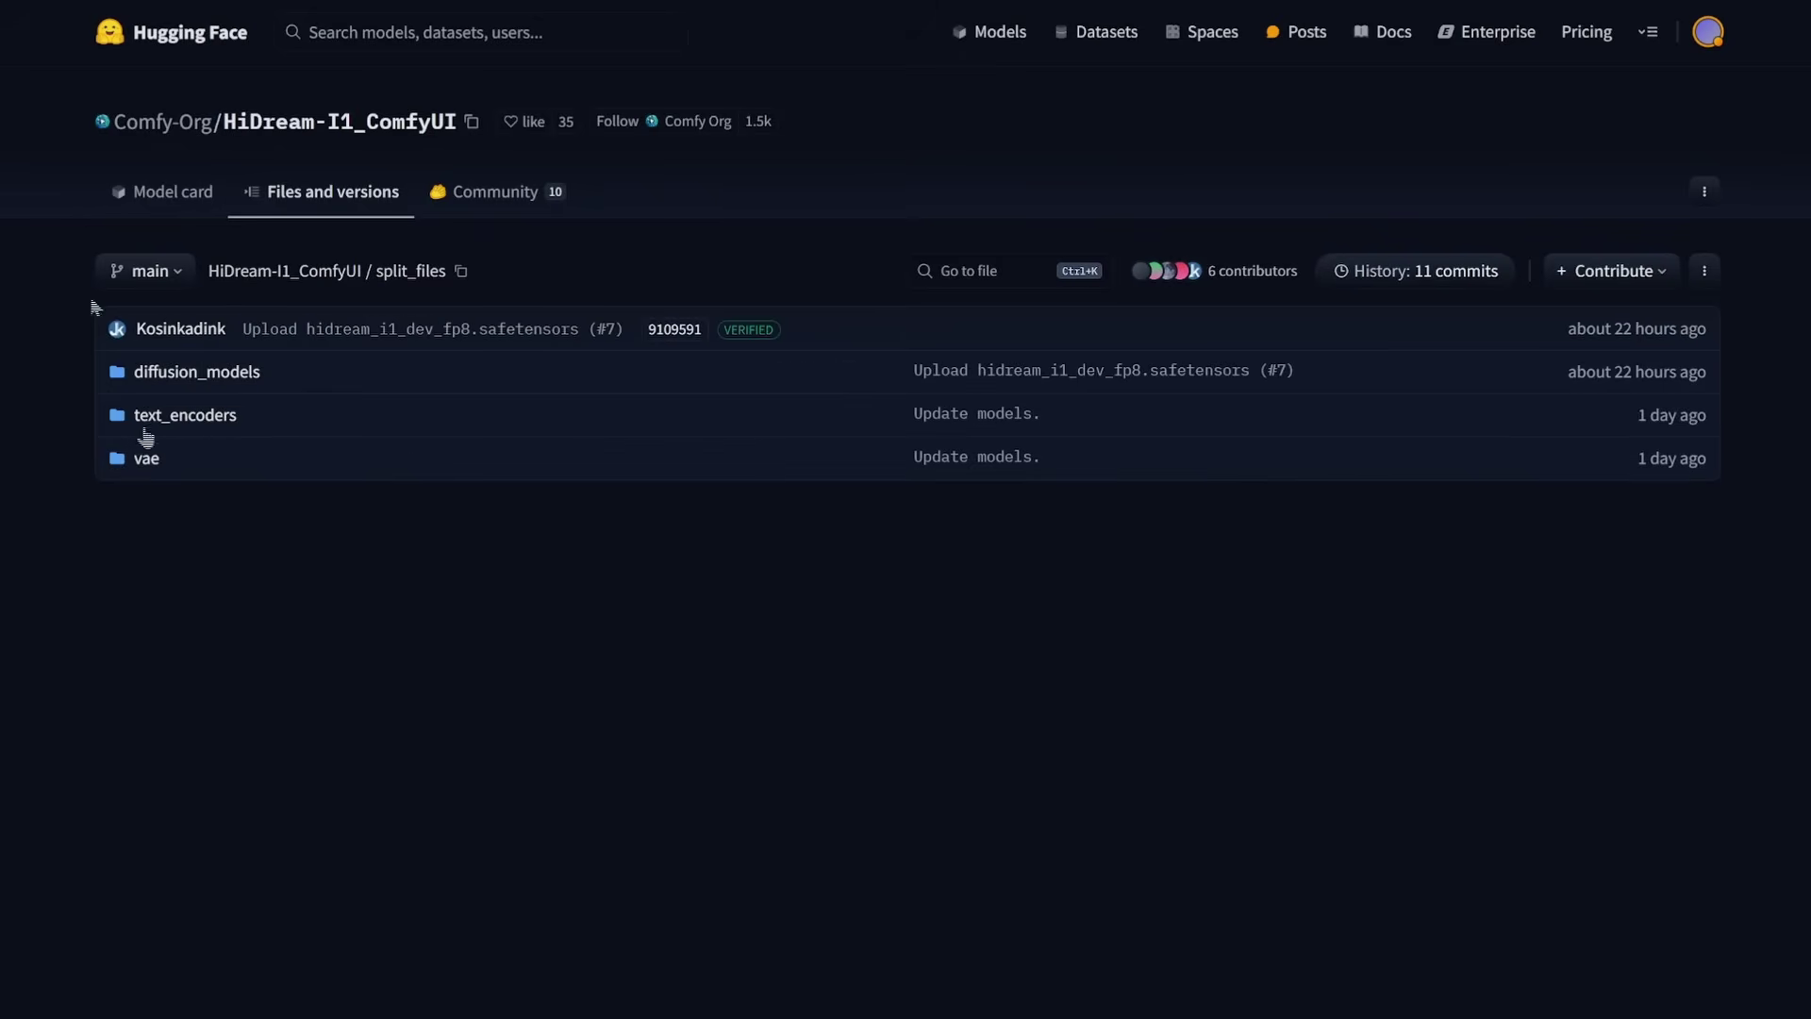
{"action": "left_click", "coordinate": [576, 443]}
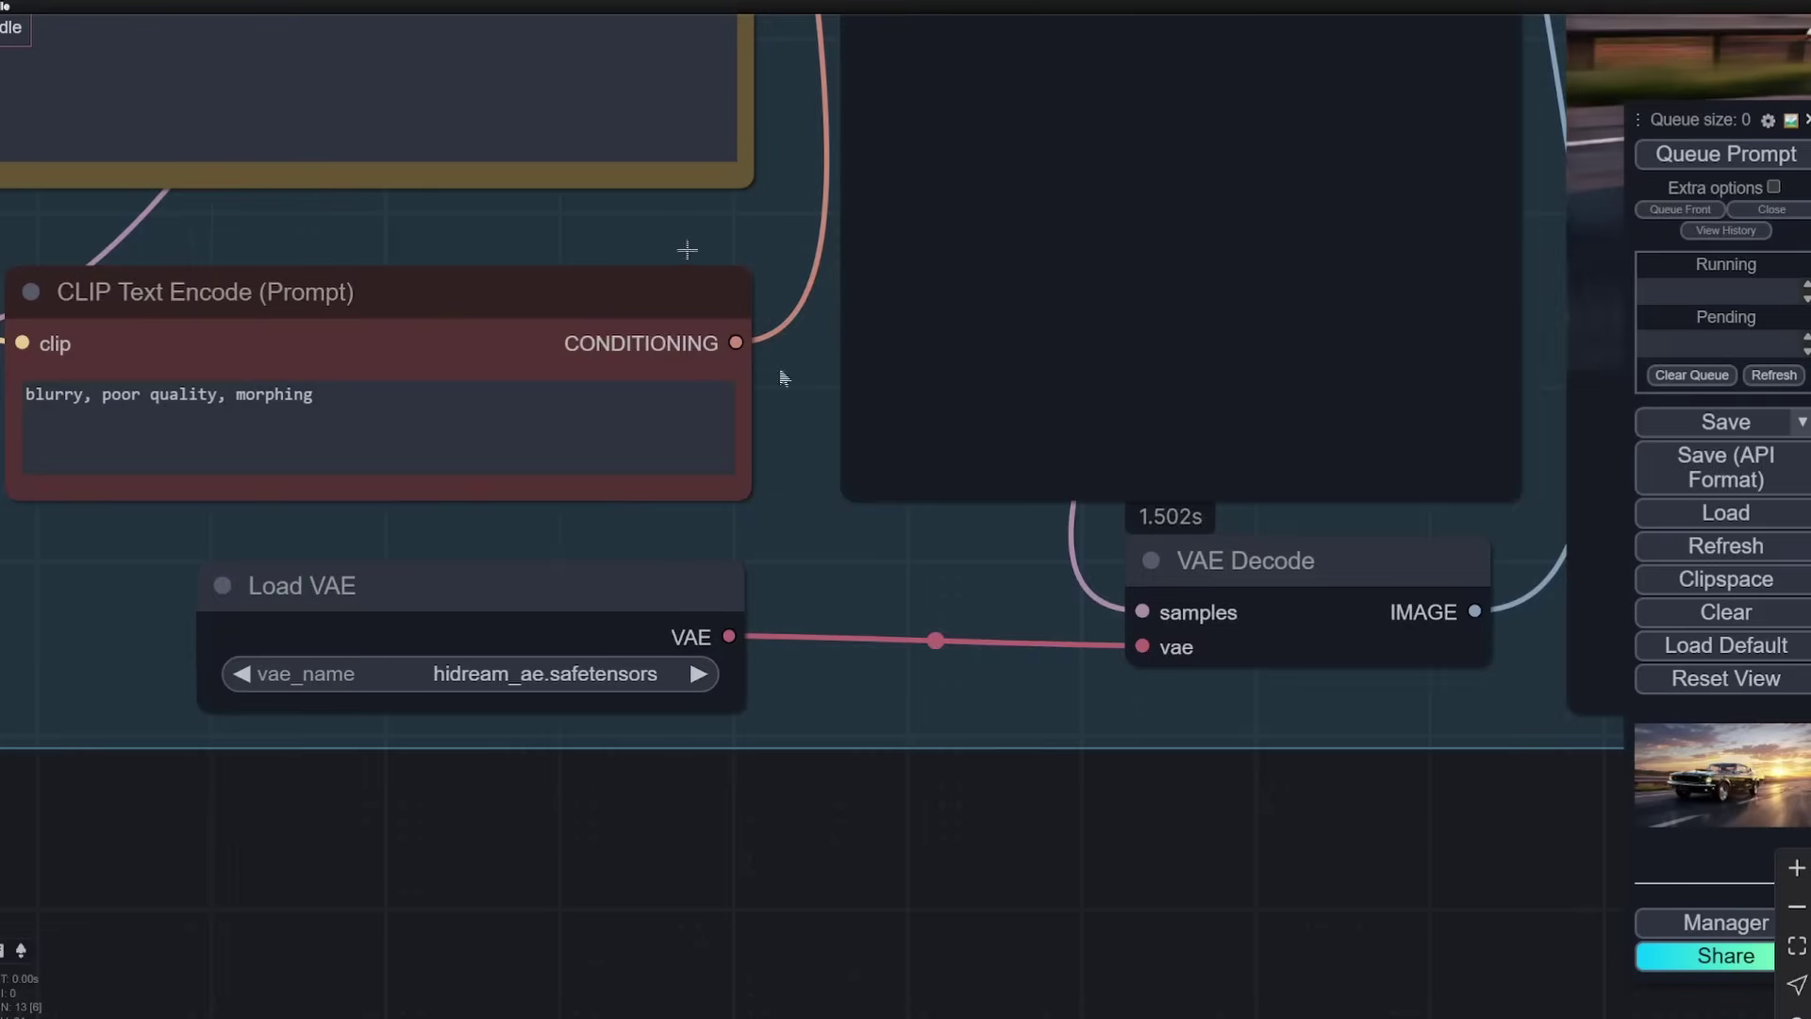
Step: Back in ComfyUI, review the whole workflow including its output image, and look closely at the text encoder and image size nodes
{"action": "scroll", "coordinate": [1055, 730], "scroll_direction": "down", "scroll_amount": 5}
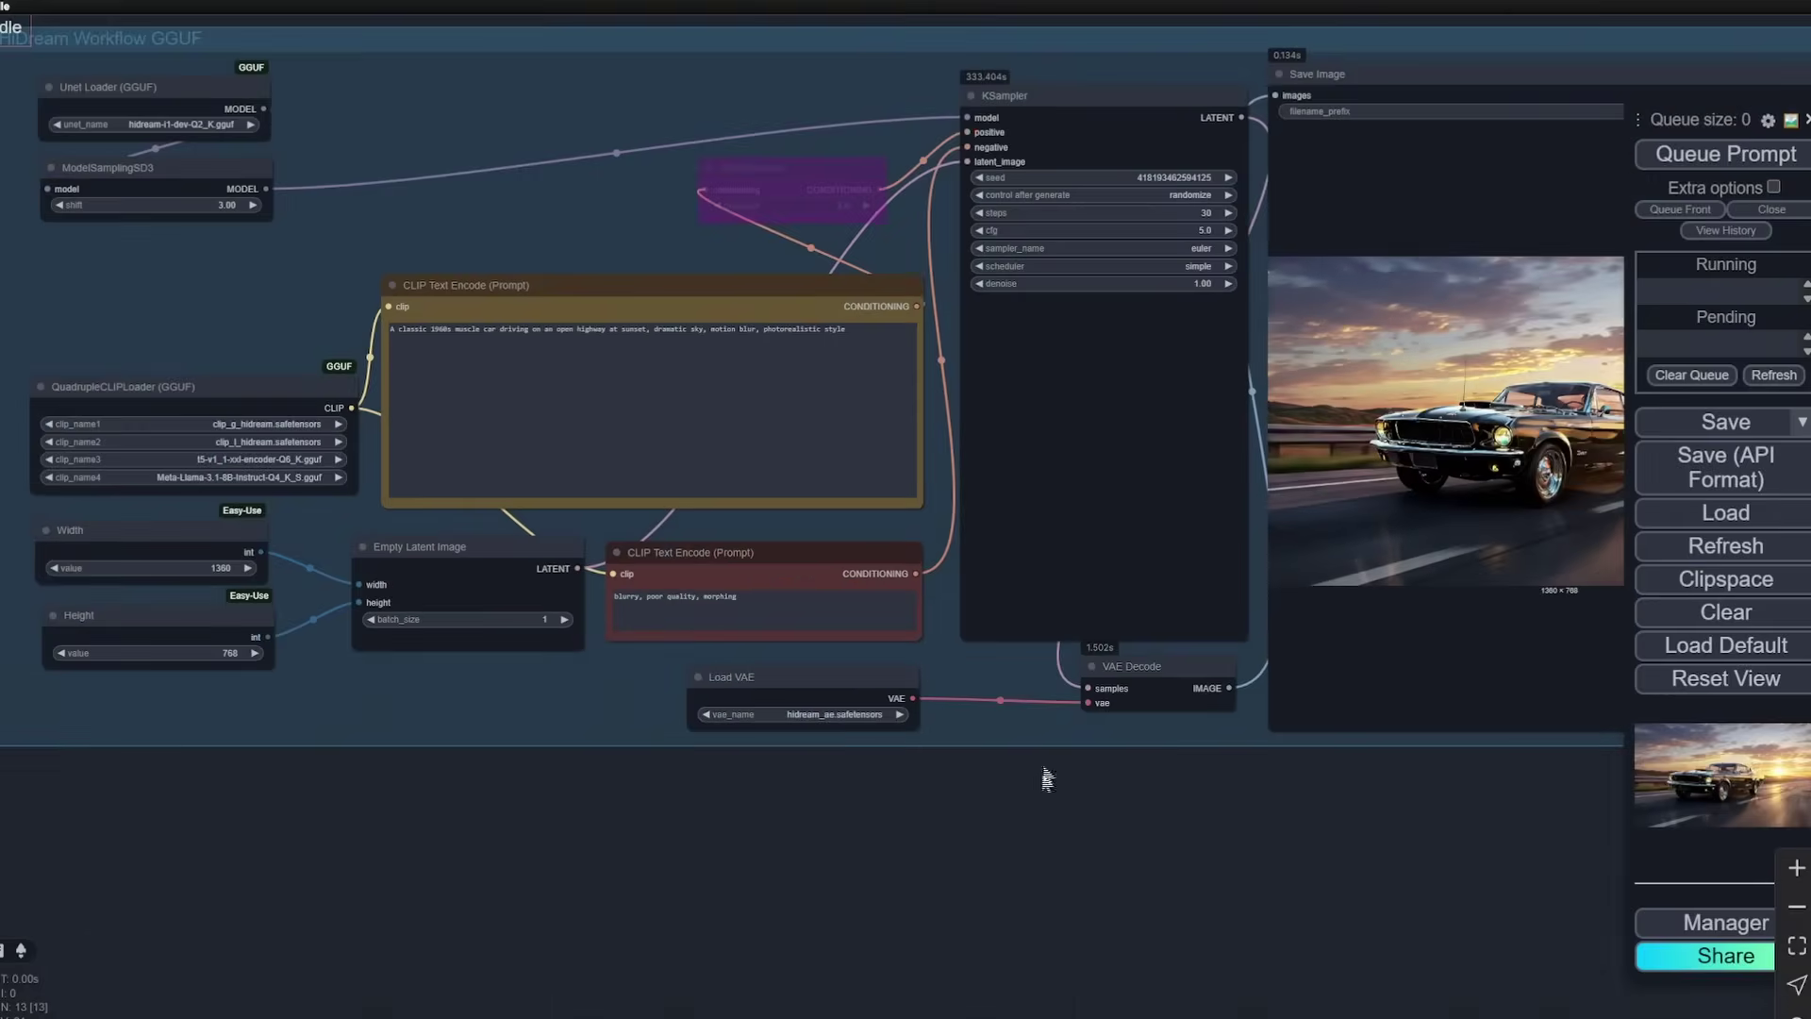
{"action": "scroll", "coordinate": [731, 849], "scroll_direction": "down", "scroll_amount": 3}
{"action": "scroll", "coordinate": [736, 845], "scroll_direction": "up", "scroll_amount": 1}
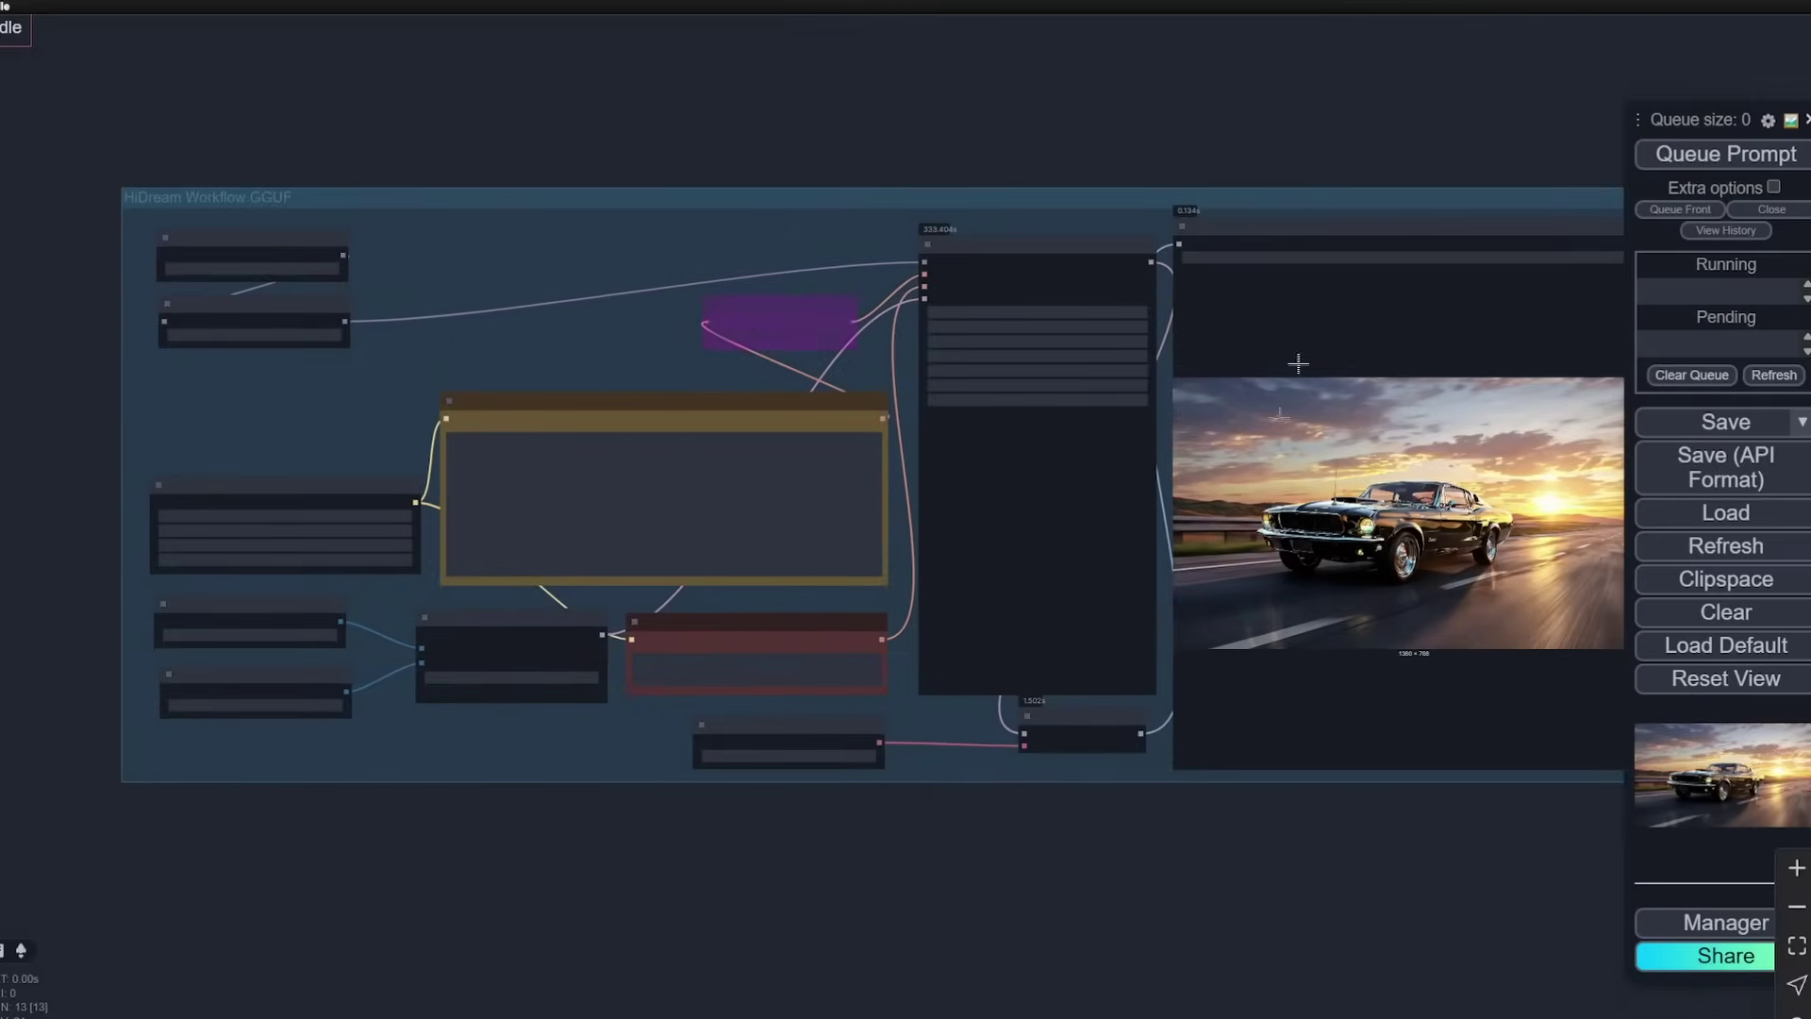
{"action": "scroll", "coordinate": [1078, 134], "scroll_direction": "down", "scroll_amount": 2}
{"action": "scroll", "coordinate": [863, 165], "scroll_direction": "up", "scroll_amount": 3}
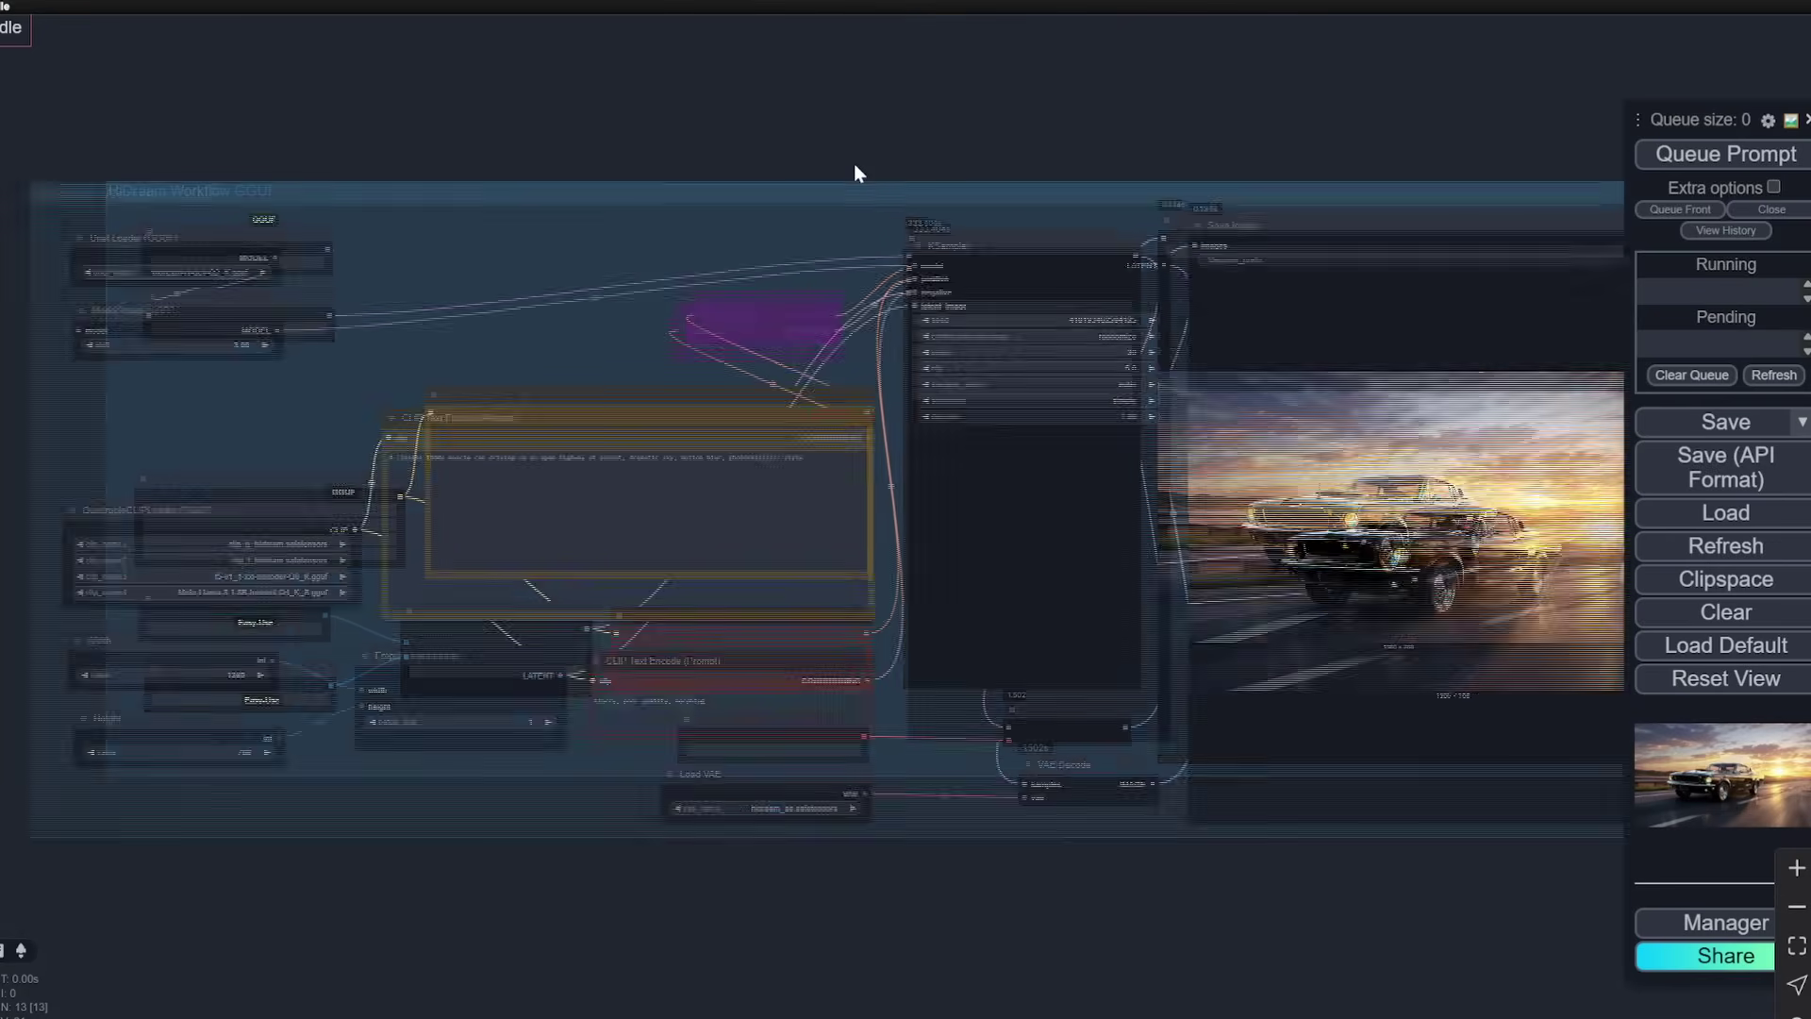
{"action": "scroll", "coordinate": [853, 162], "scroll_direction": "up", "scroll_amount": 2}
{"action": "scroll", "coordinate": [226, 734], "scroll_direction": "up", "scroll_amount": 3}
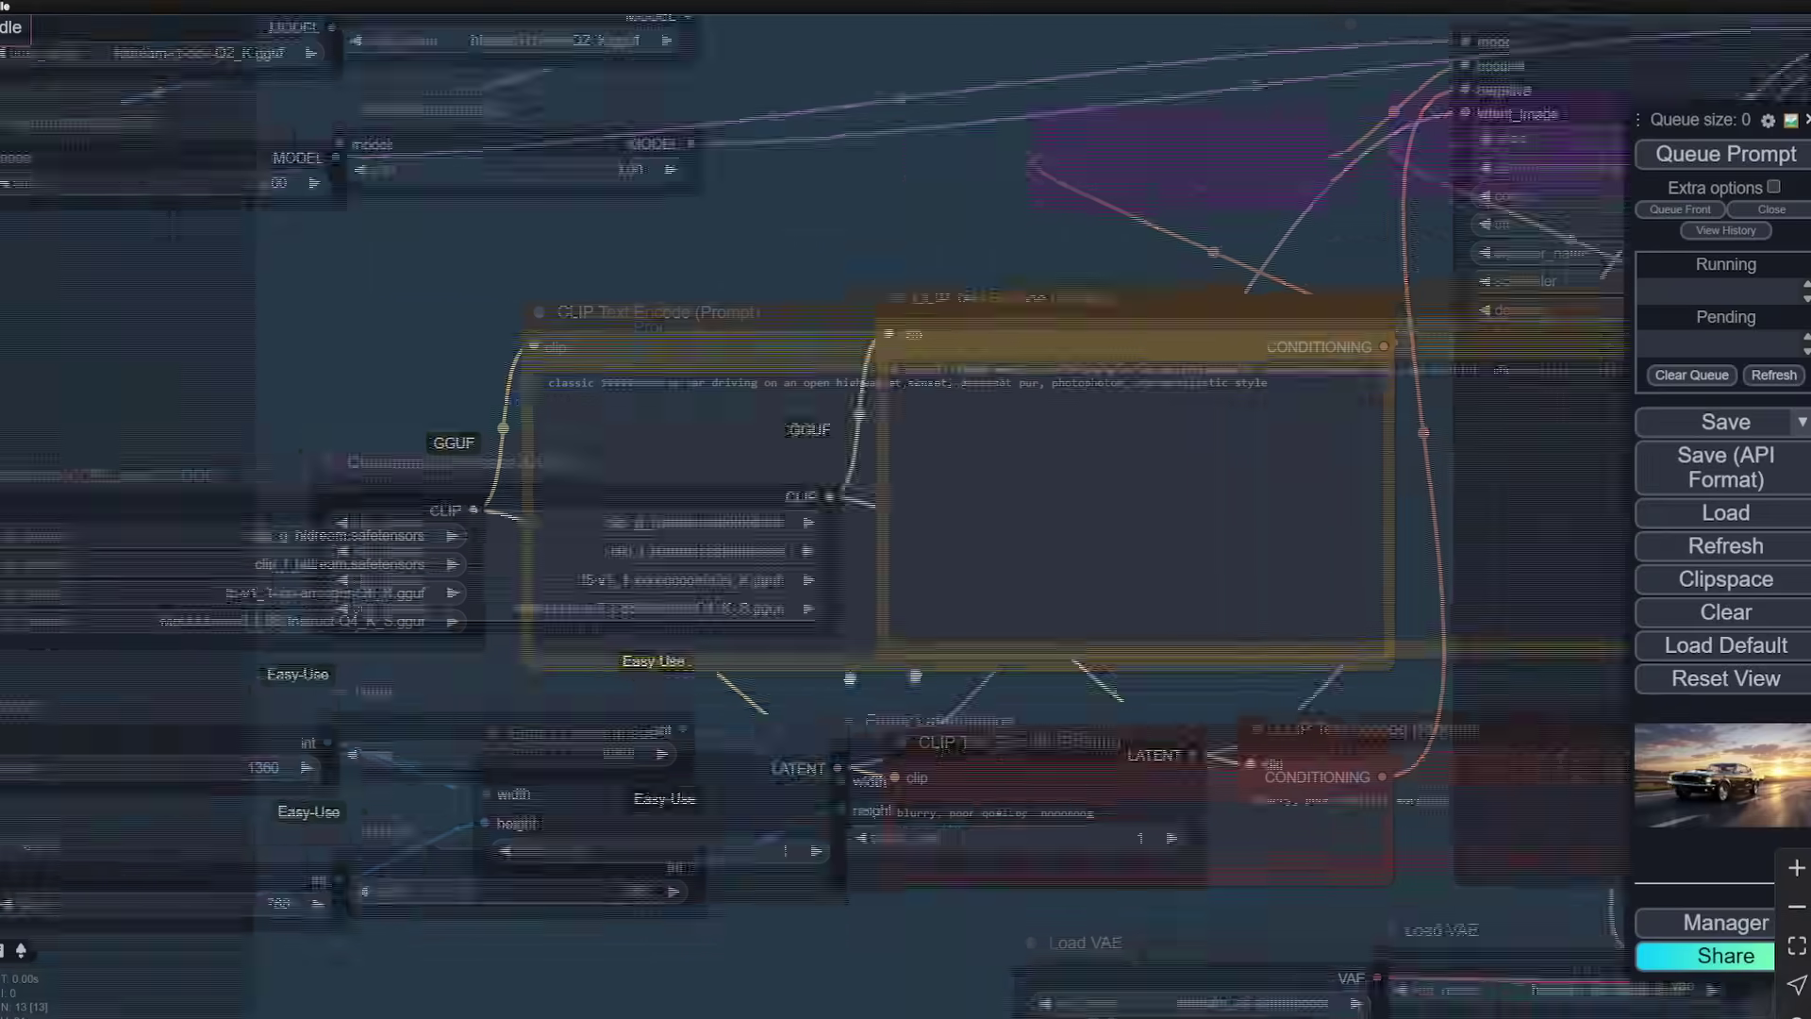
{"action": "left_click_drag", "start_coordinate": [915, 676], "coordinate": [1065, 669]}
{"action": "scroll", "coordinate": [570, 643], "scroll_direction": "up", "scroll_amount": 2}
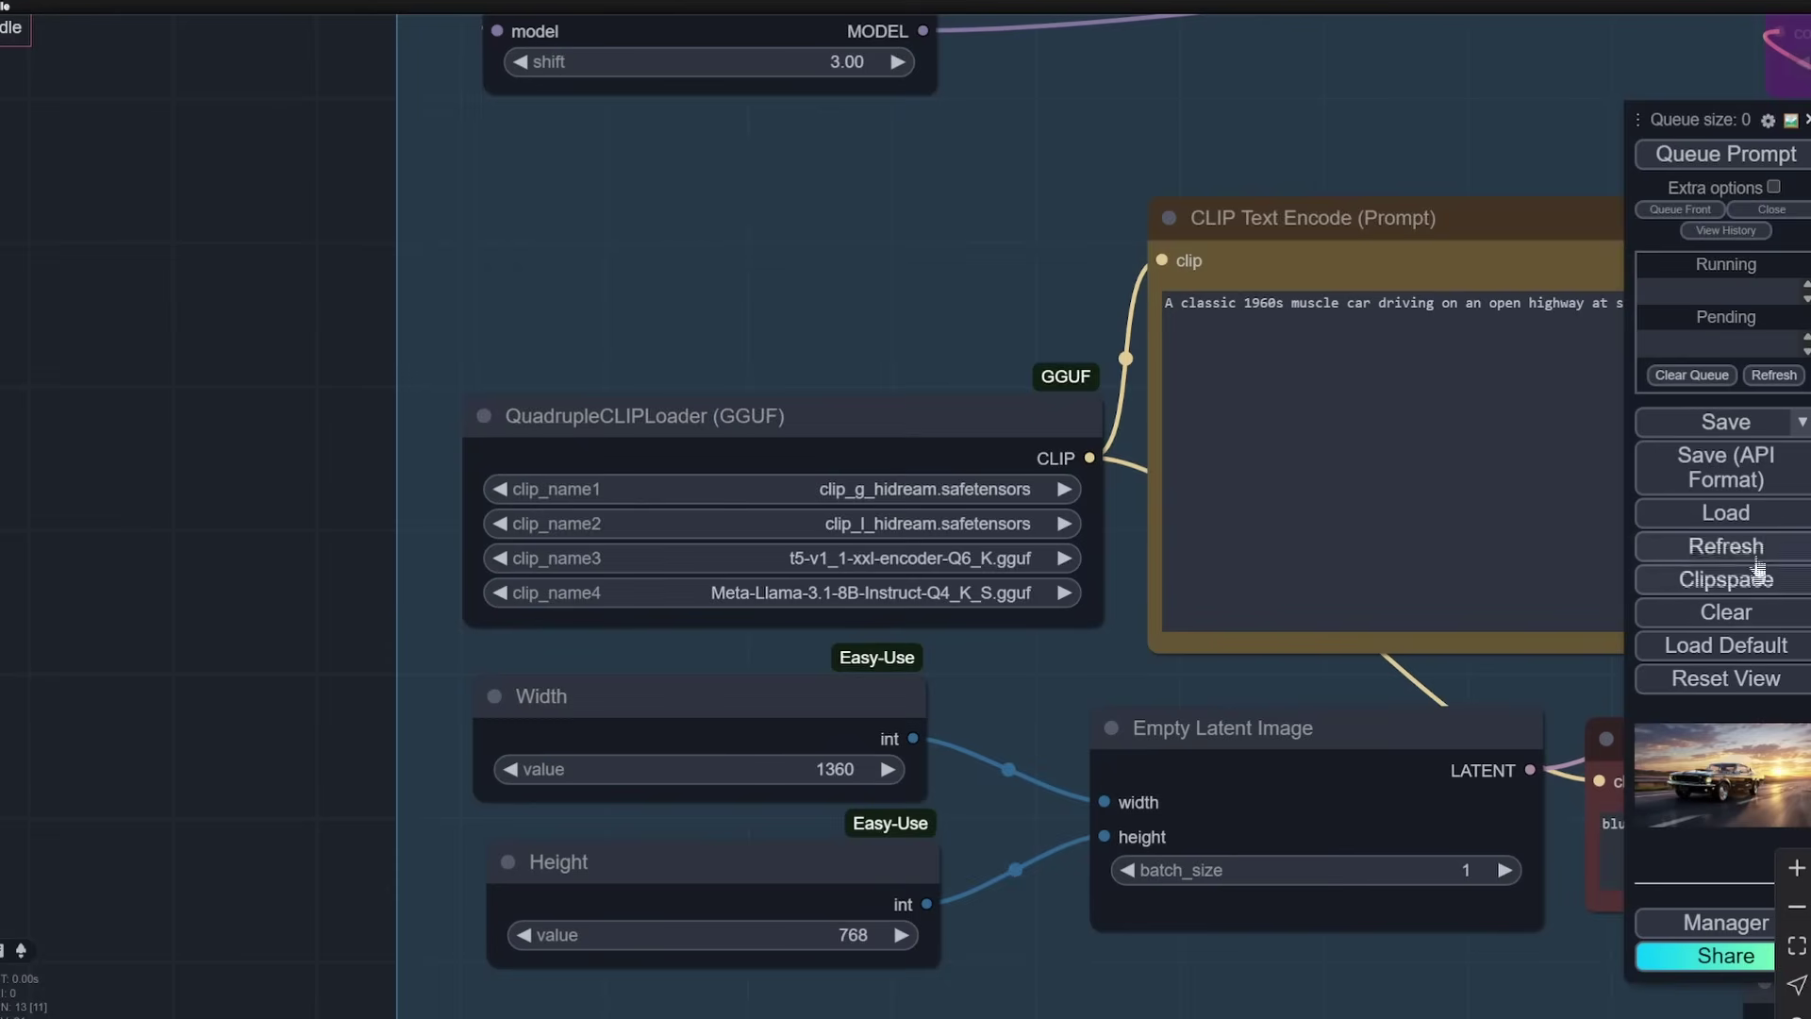
Step: Check the Update ComfyUI option in the ComfyUI Manager and close the manager
{"action": "left_click", "coordinate": [1707, 923]}
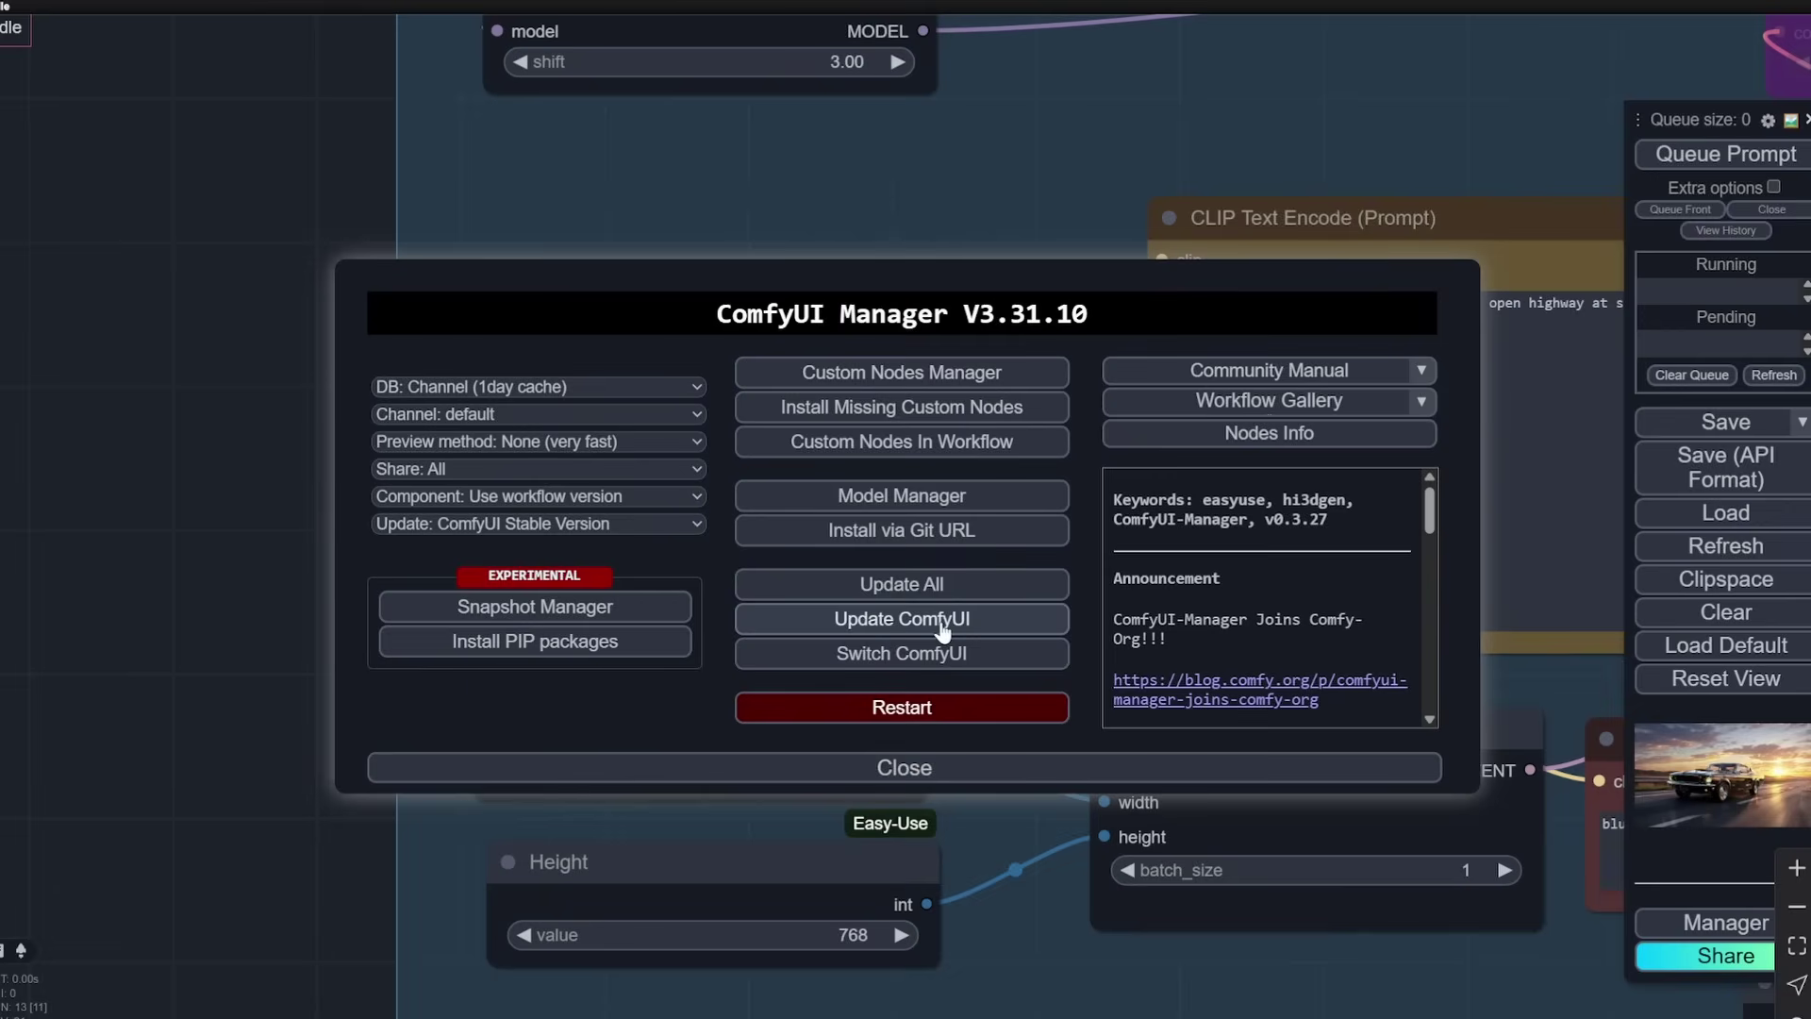
{"action": "left_click", "coordinate": [941, 769]}
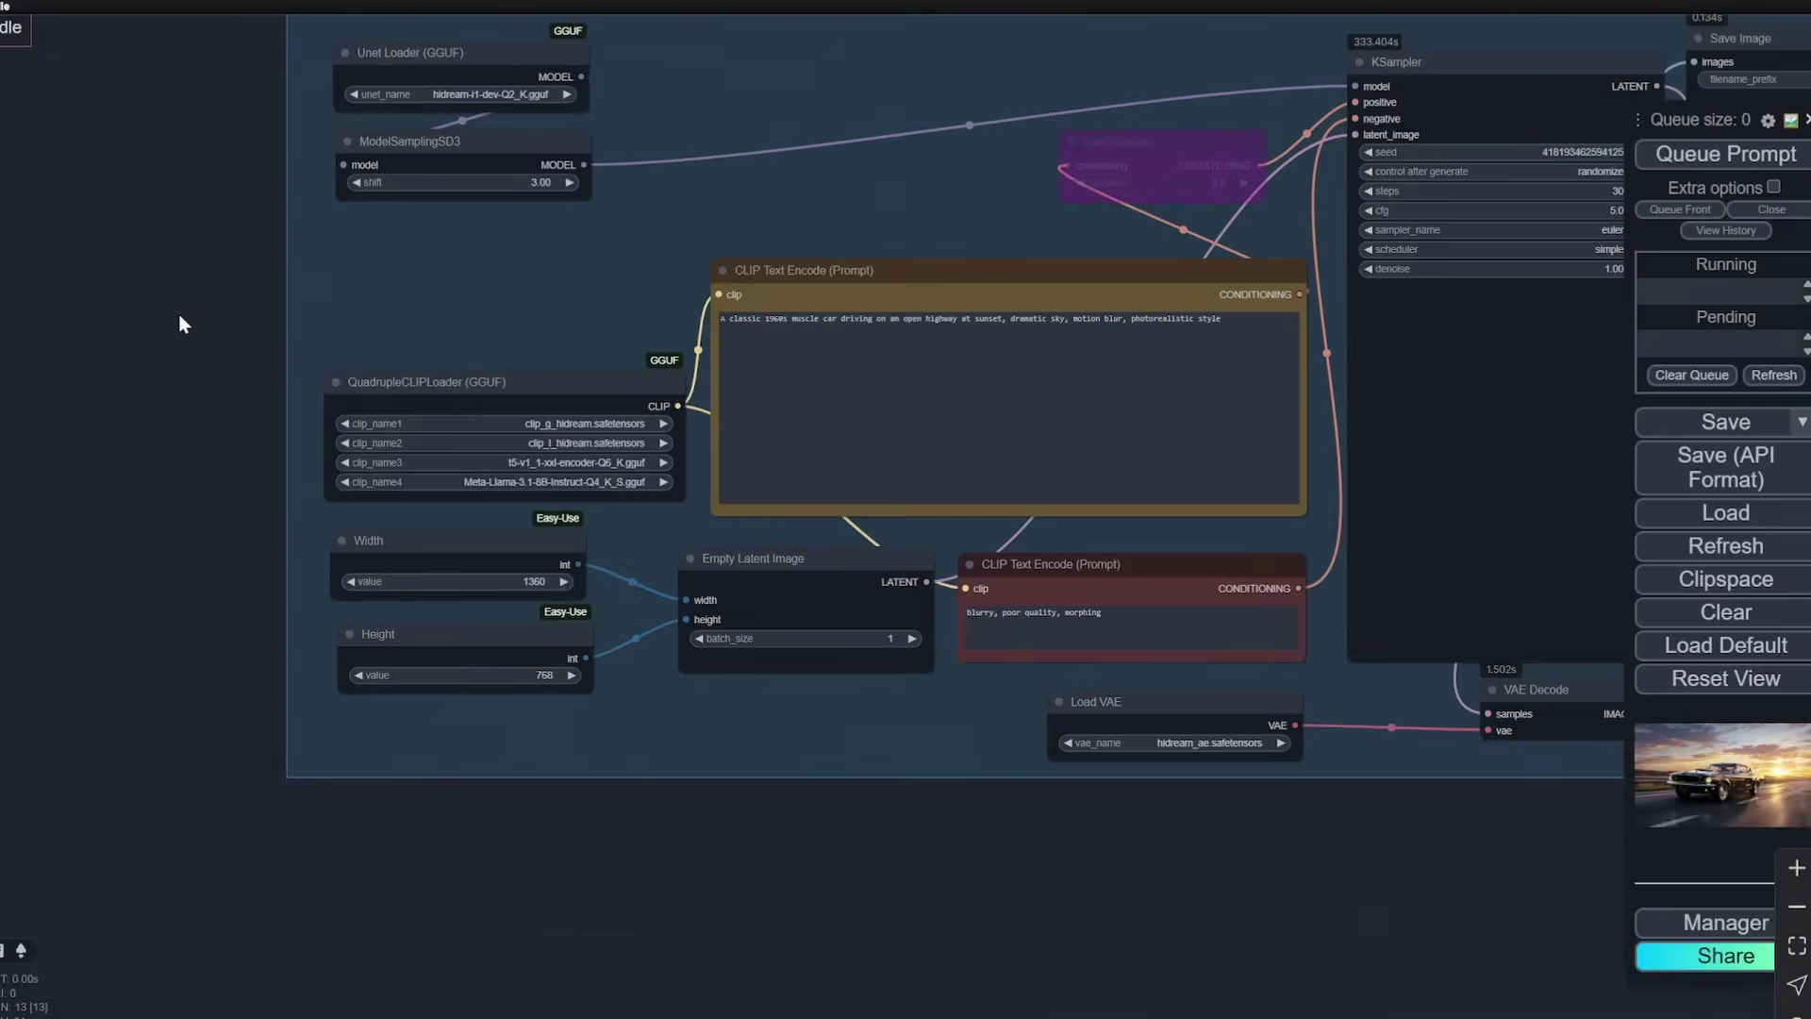
Step: Look over the complete HiDream Workflow GGUF group and check the Update All option in the ComfyUI Manager
{"action": "left_click_drag", "start_coordinate": [178, 314], "coordinate": [149, 496]}
{"action": "scroll", "coordinate": [198, 400], "scroll_direction": "up", "scroll_amount": 2}
{"action": "scroll", "coordinate": [437, 182], "scroll_direction": "down", "scroll_amount": 3}
{"action": "scroll", "coordinate": [747, 200], "scroll_direction": "up", "scroll_amount": 2}
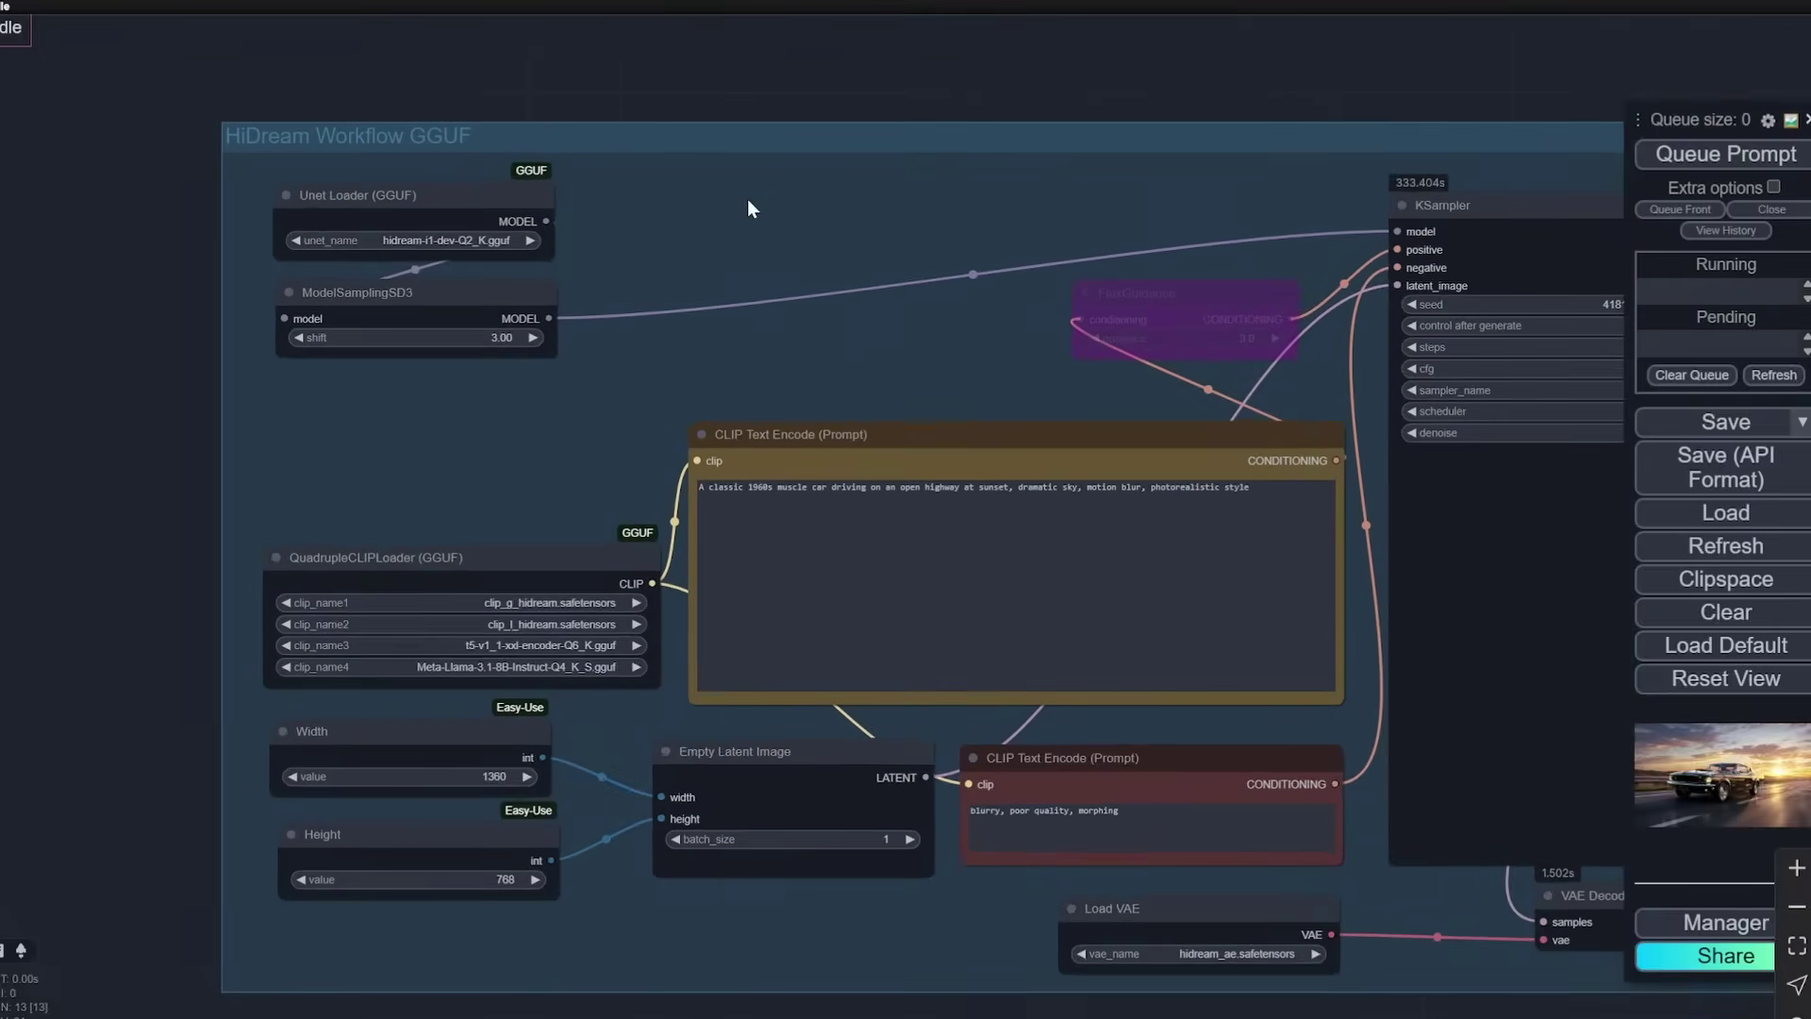
{"action": "scroll", "coordinate": [59, 542], "scroll_direction": "down", "scroll_amount": 2}
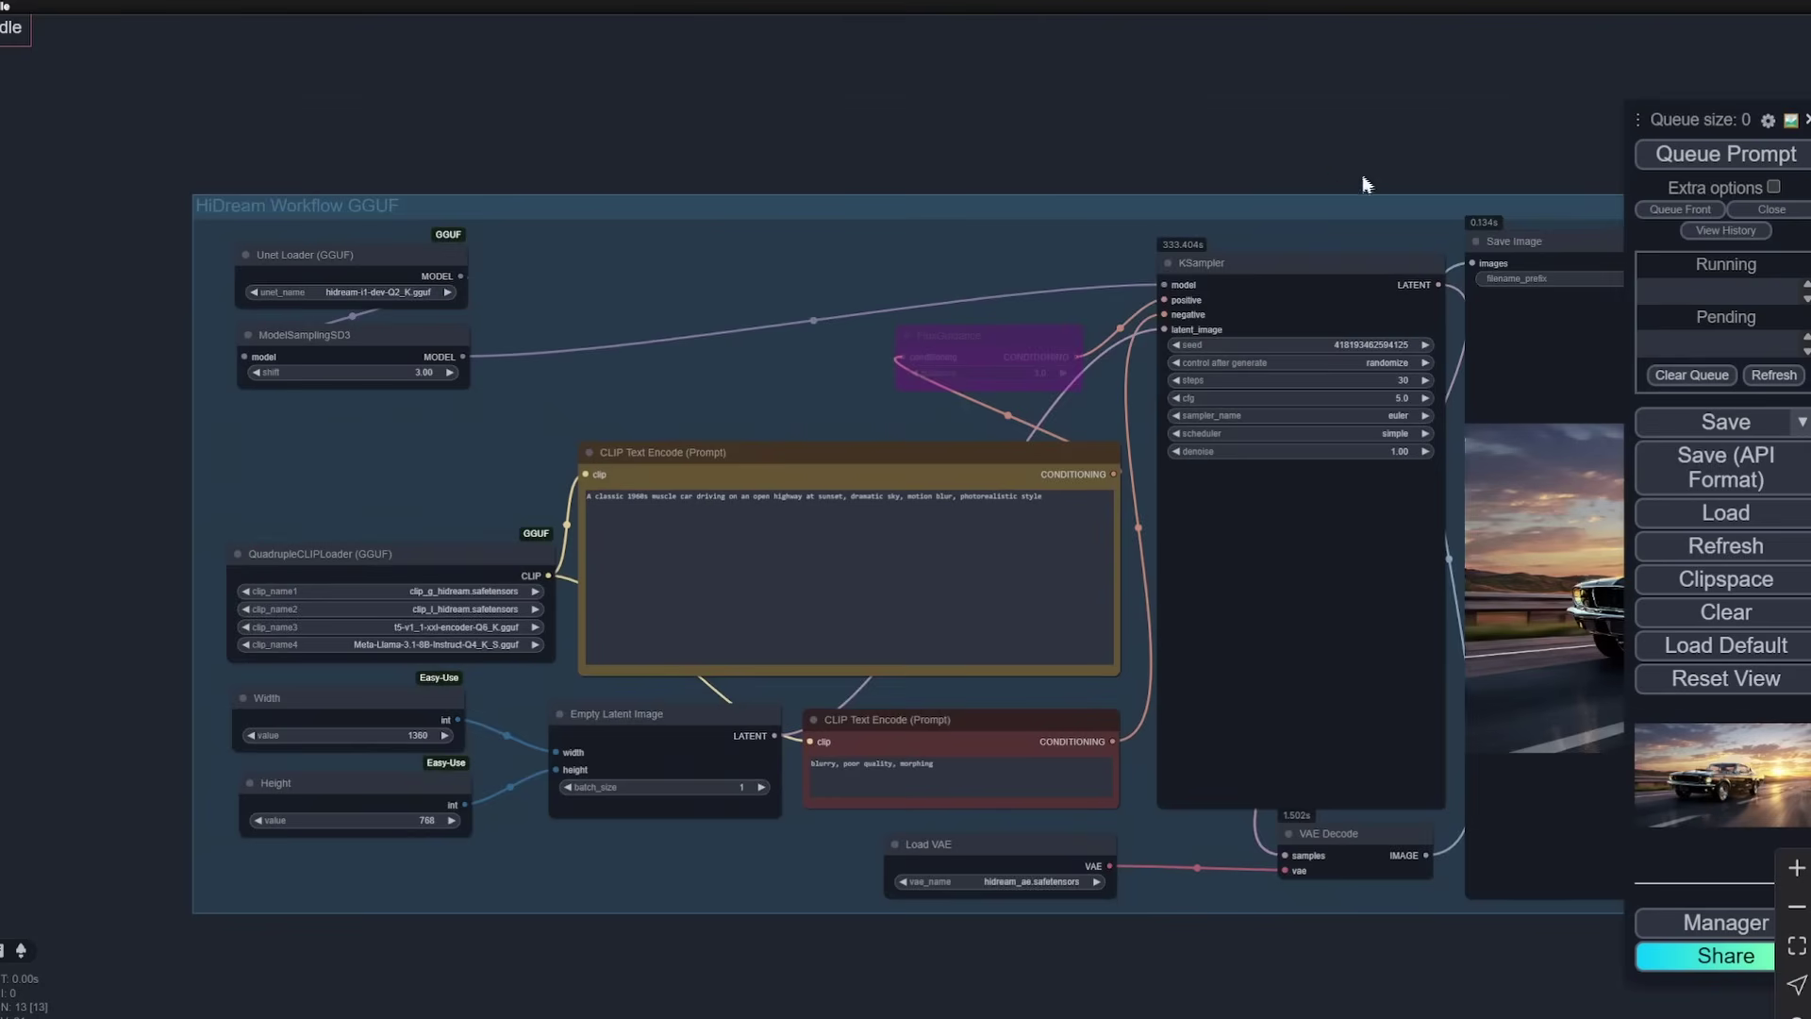
{"action": "left_click_drag", "start_coordinate": [1364, 184], "coordinate": [1255, 146]}
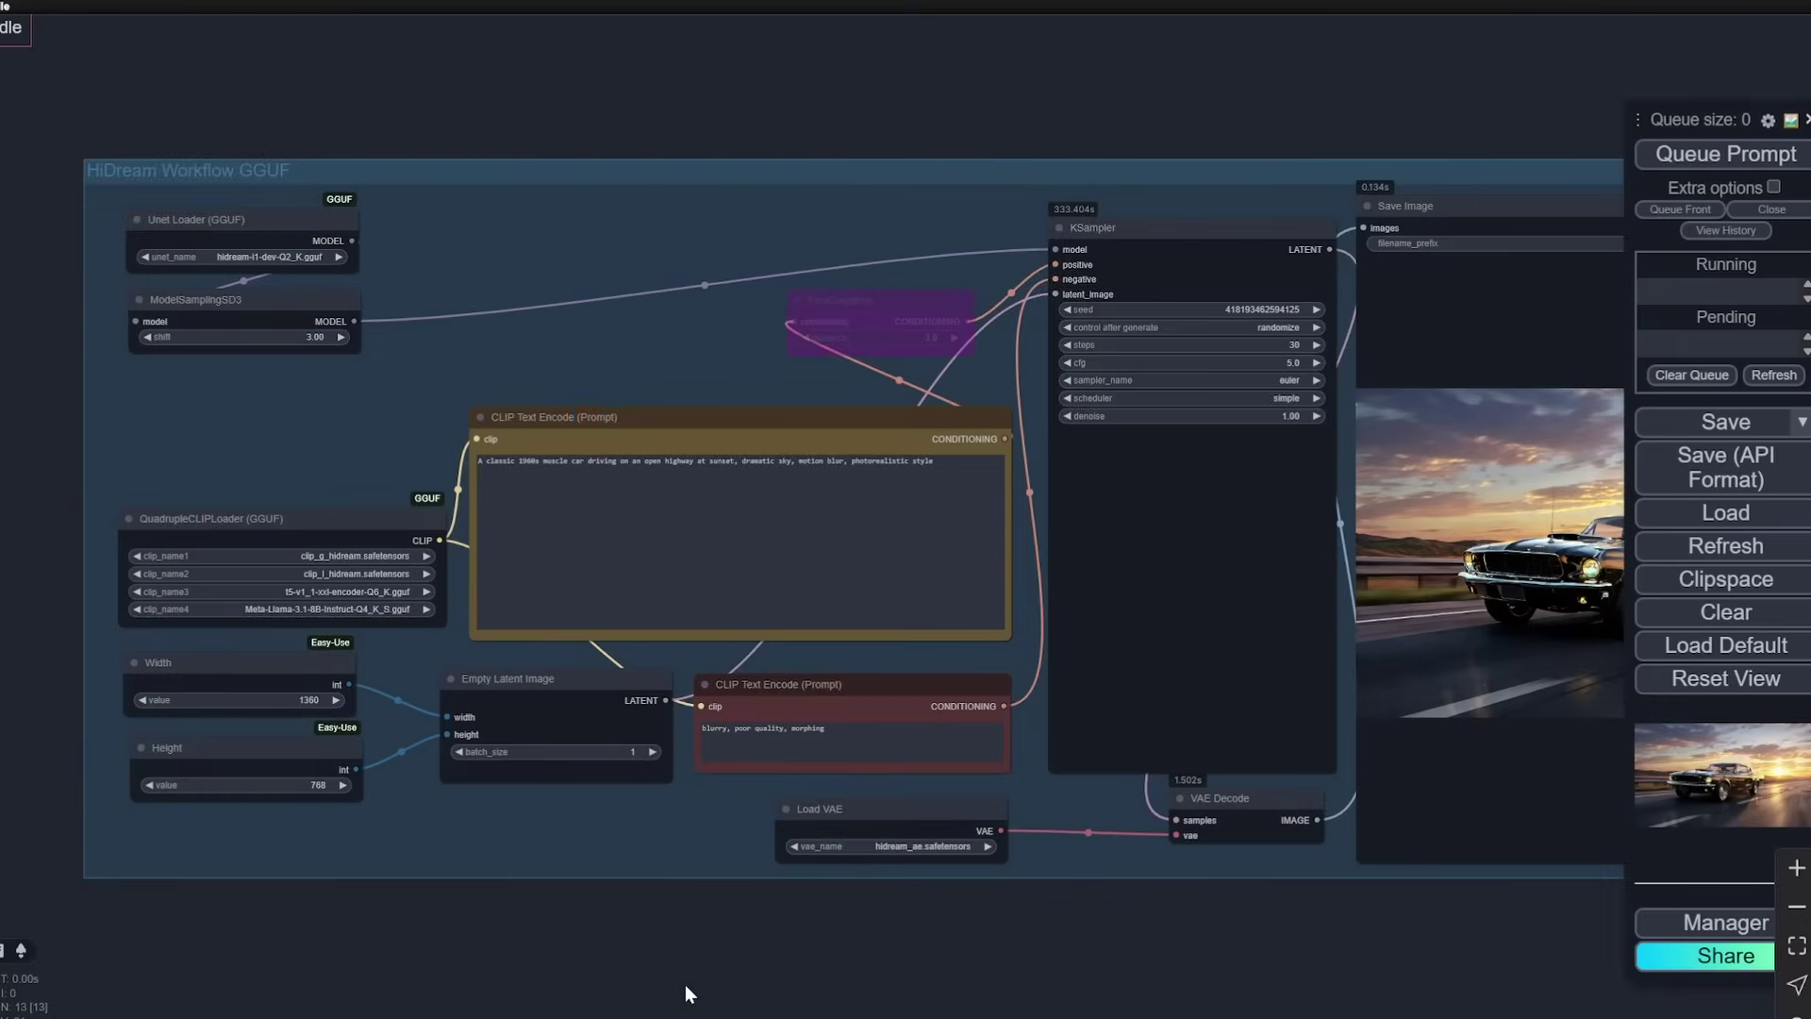
{"action": "scroll", "coordinate": [242, 453], "scroll_direction": "up", "scroll_amount": 1}
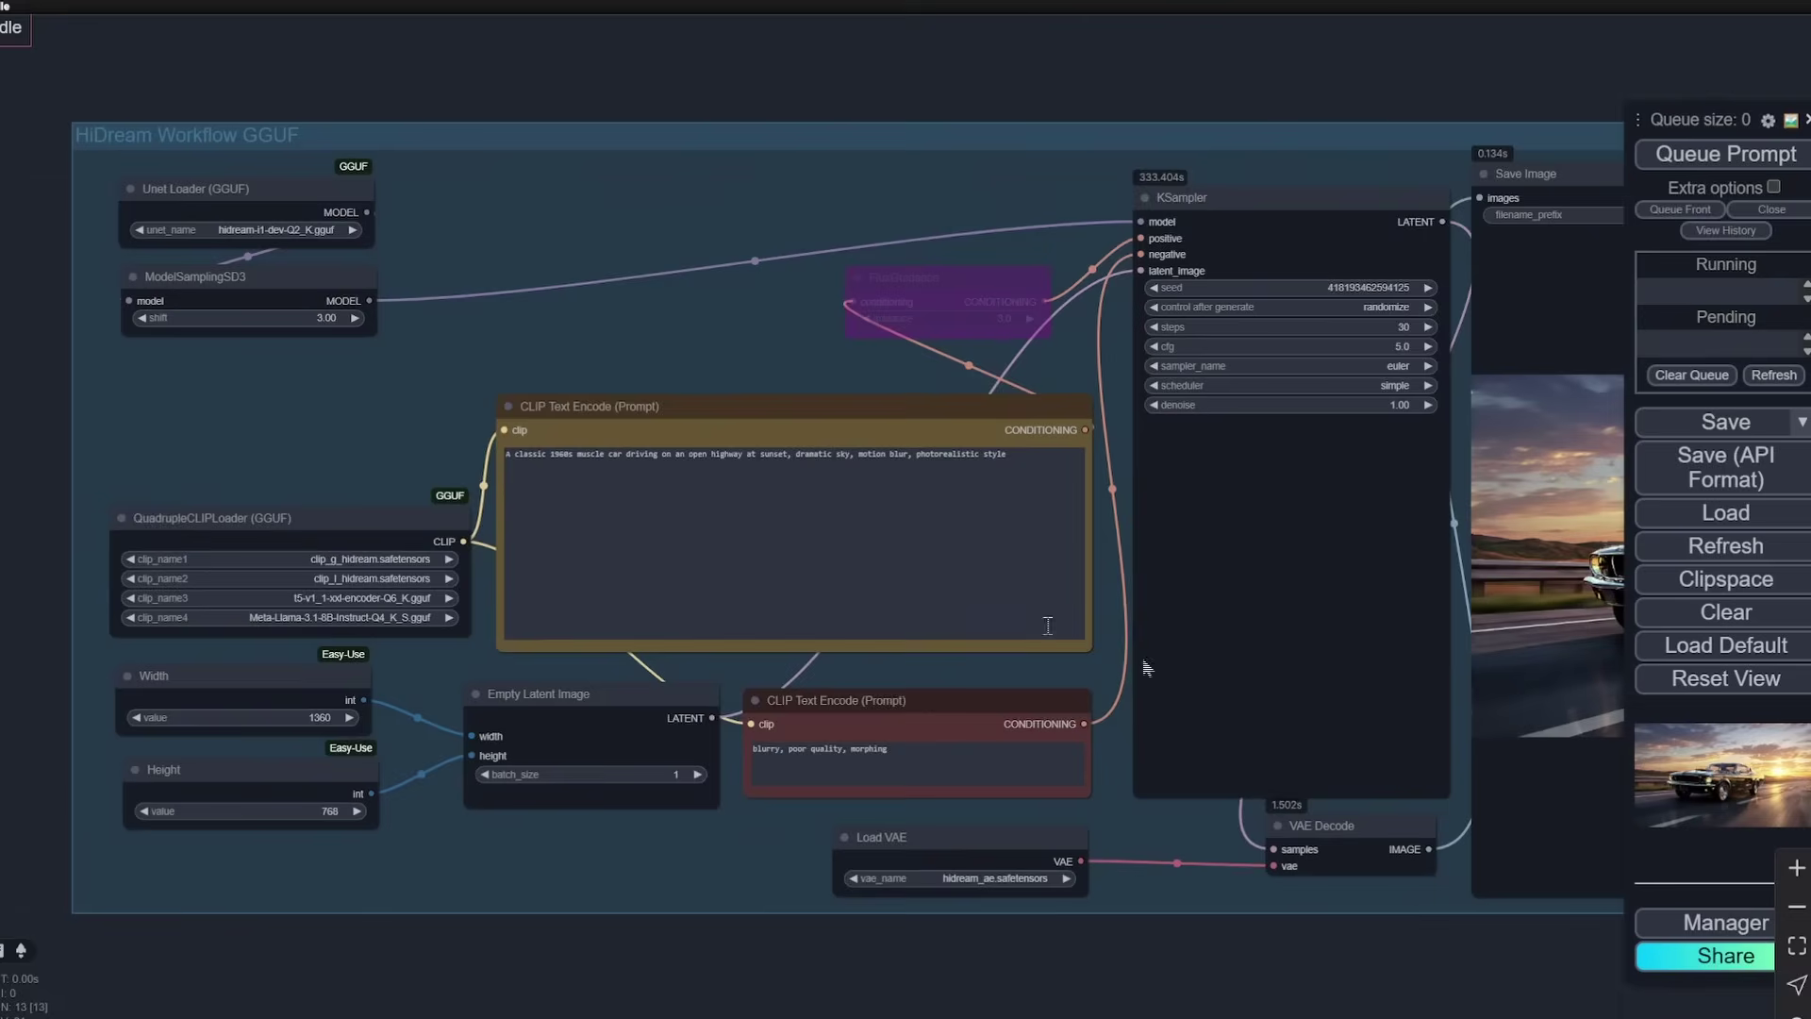
{"action": "left_click", "coordinate": [1703, 923]}
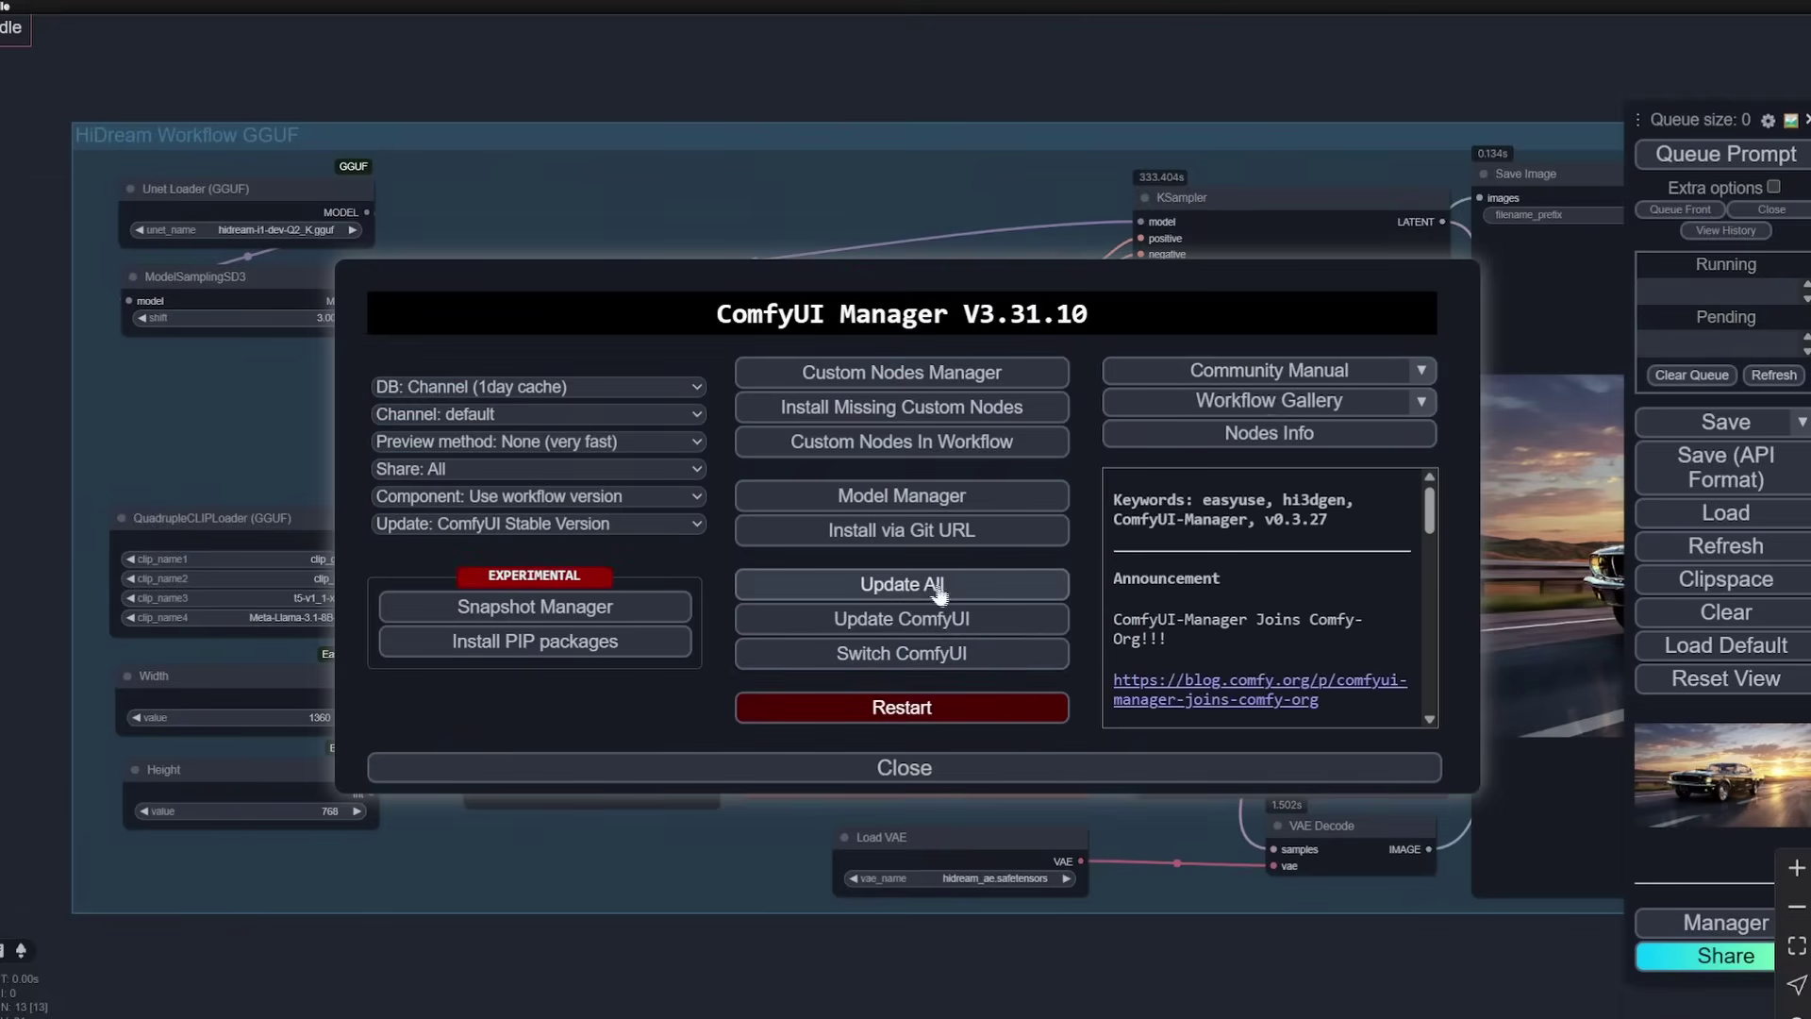
{"action": "left_click", "coordinate": [949, 769]}
Step: Examine the KSampler node's seed, steps, cfg, sampler, scheduler and denoise settings
{"action": "scroll", "coordinate": [532, 358], "scroll_direction": "up", "scroll_amount": 5}
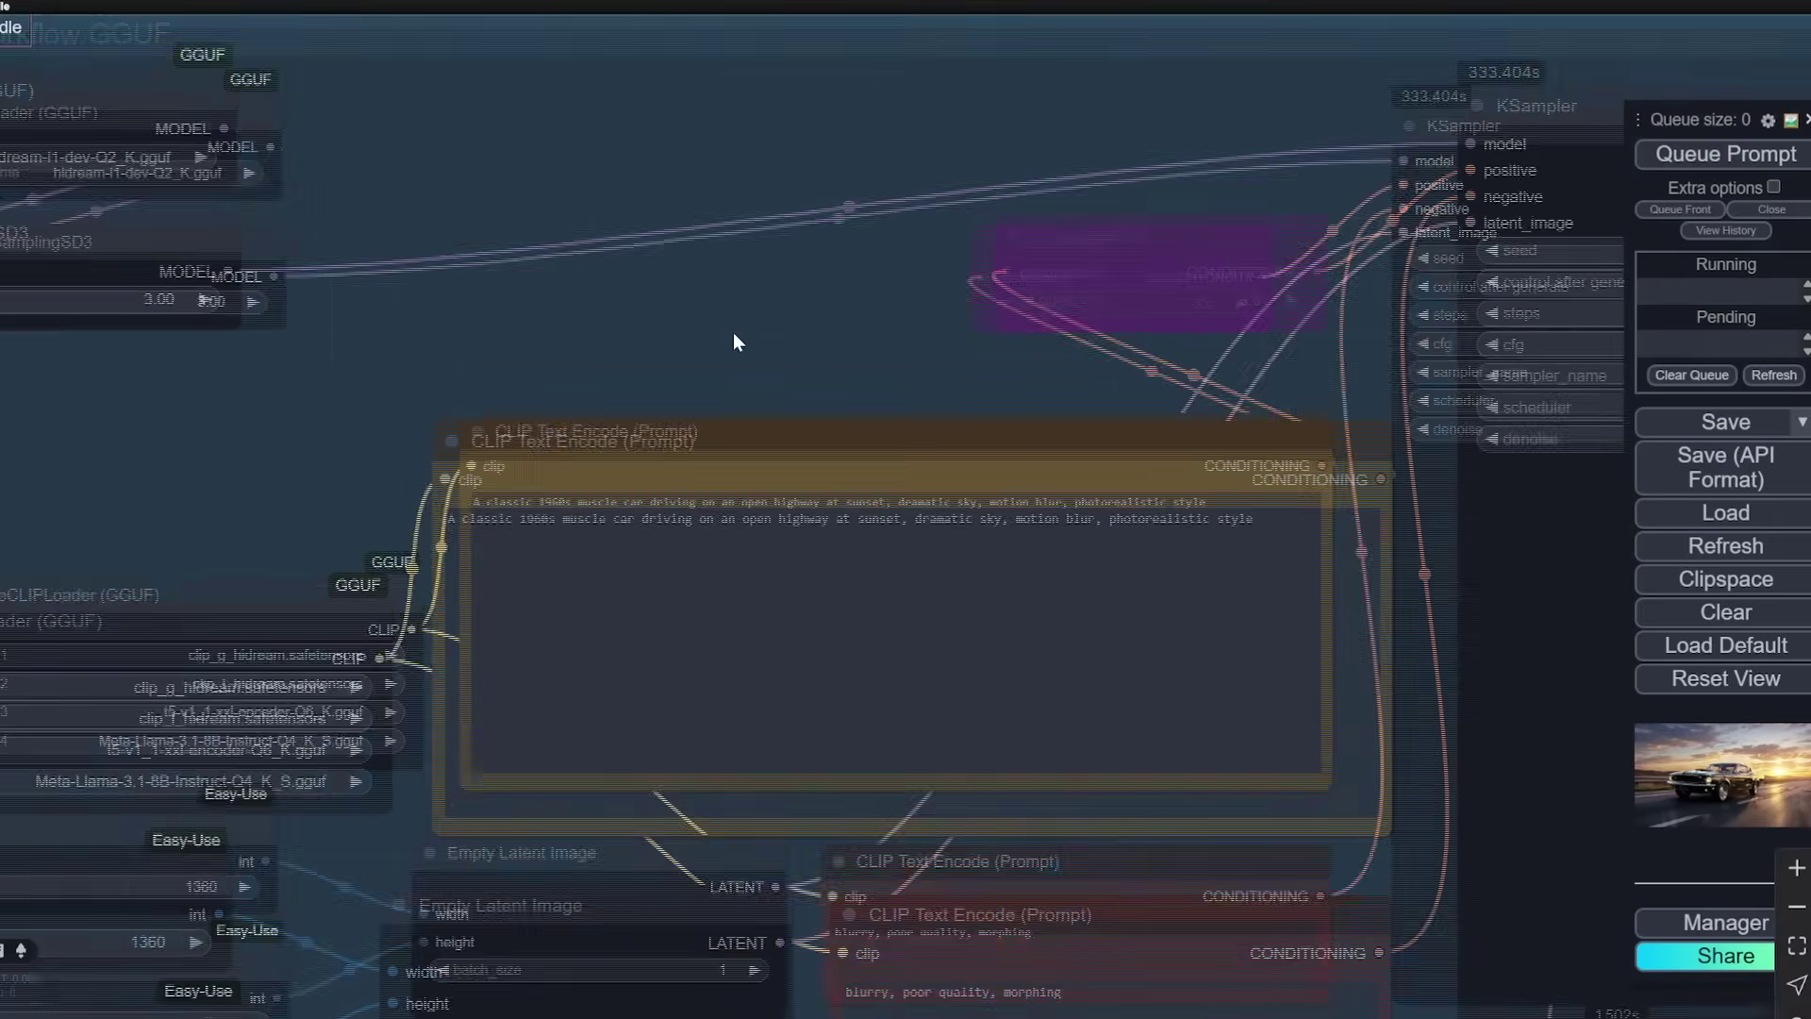
{"action": "scroll", "coordinate": [738, 342], "scroll_direction": "down", "scroll_amount": 4}
{"action": "left_click_drag", "start_coordinate": [600, 345], "coordinate": [477, 308]}
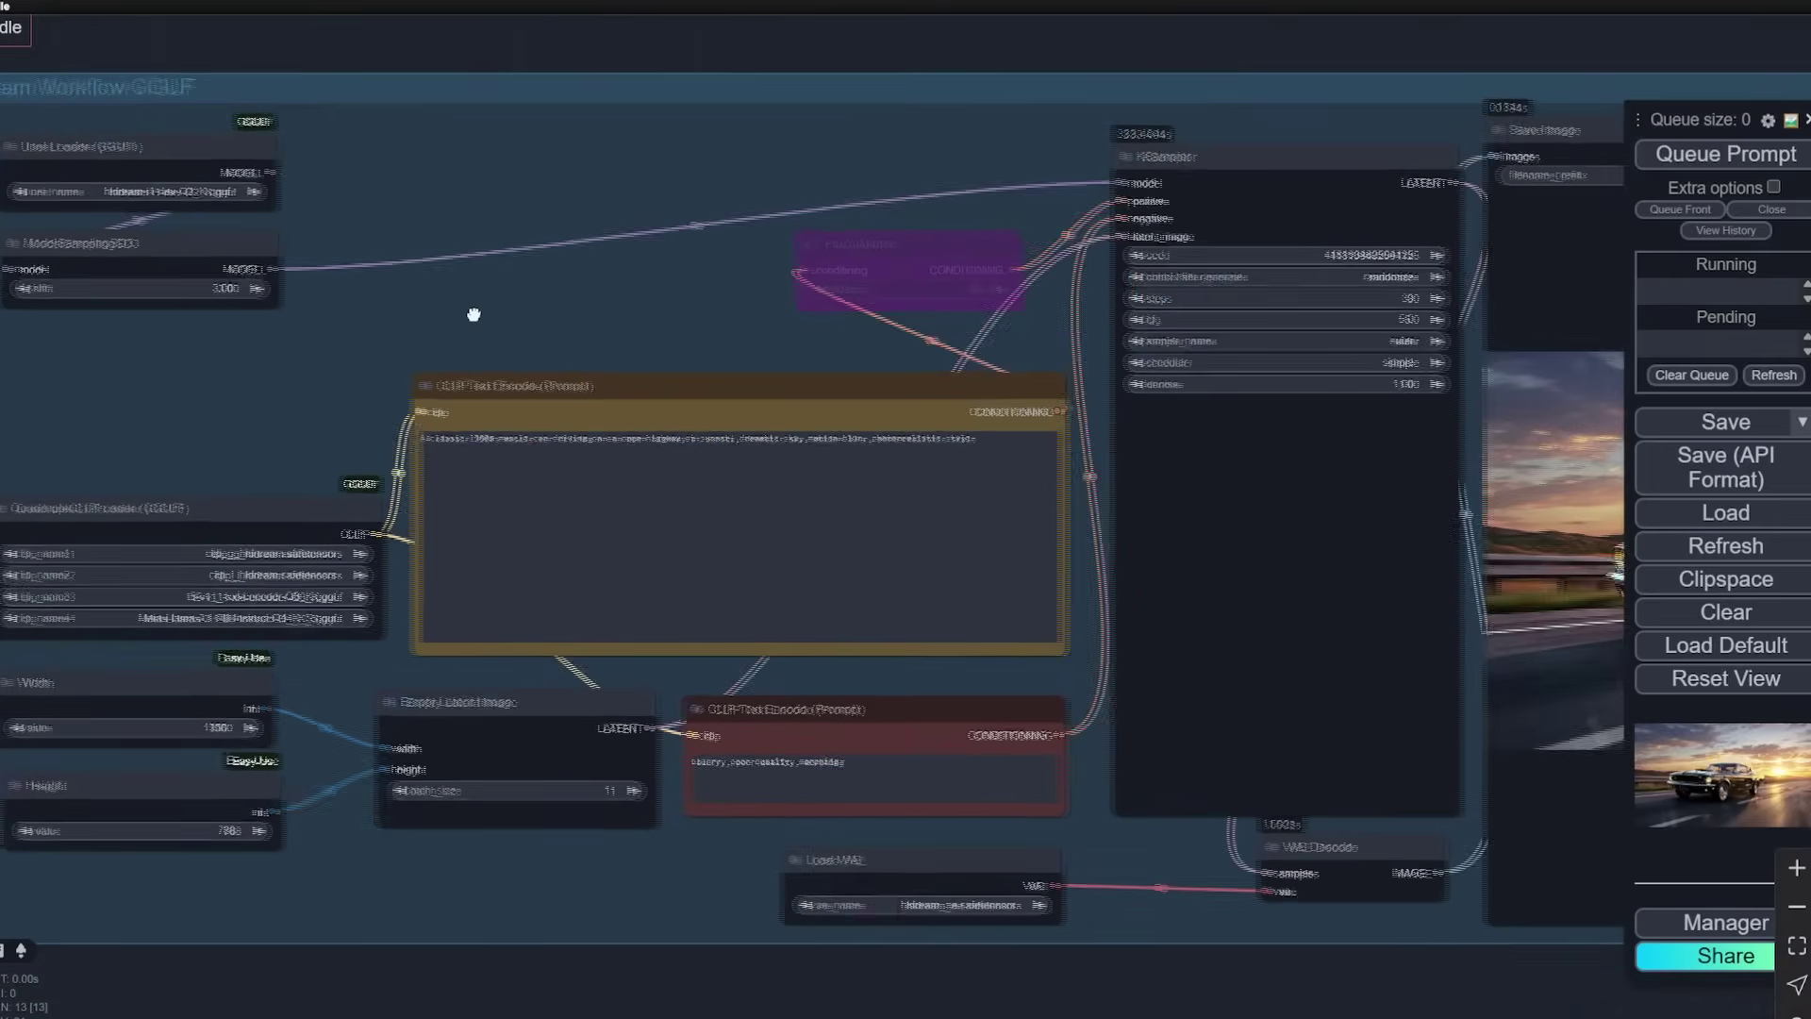
{"action": "left_click_drag", "start_coordinate": [768, 307], "coordinate": [569, 222]}
{"action": "scroll", "coordinate": [859, 346], "scroll_direction": "up", "scroll_amount": 3}
{"action": "left_click_drag", "start_coordinate": [859, 347], "coordinate": [656, 376]}
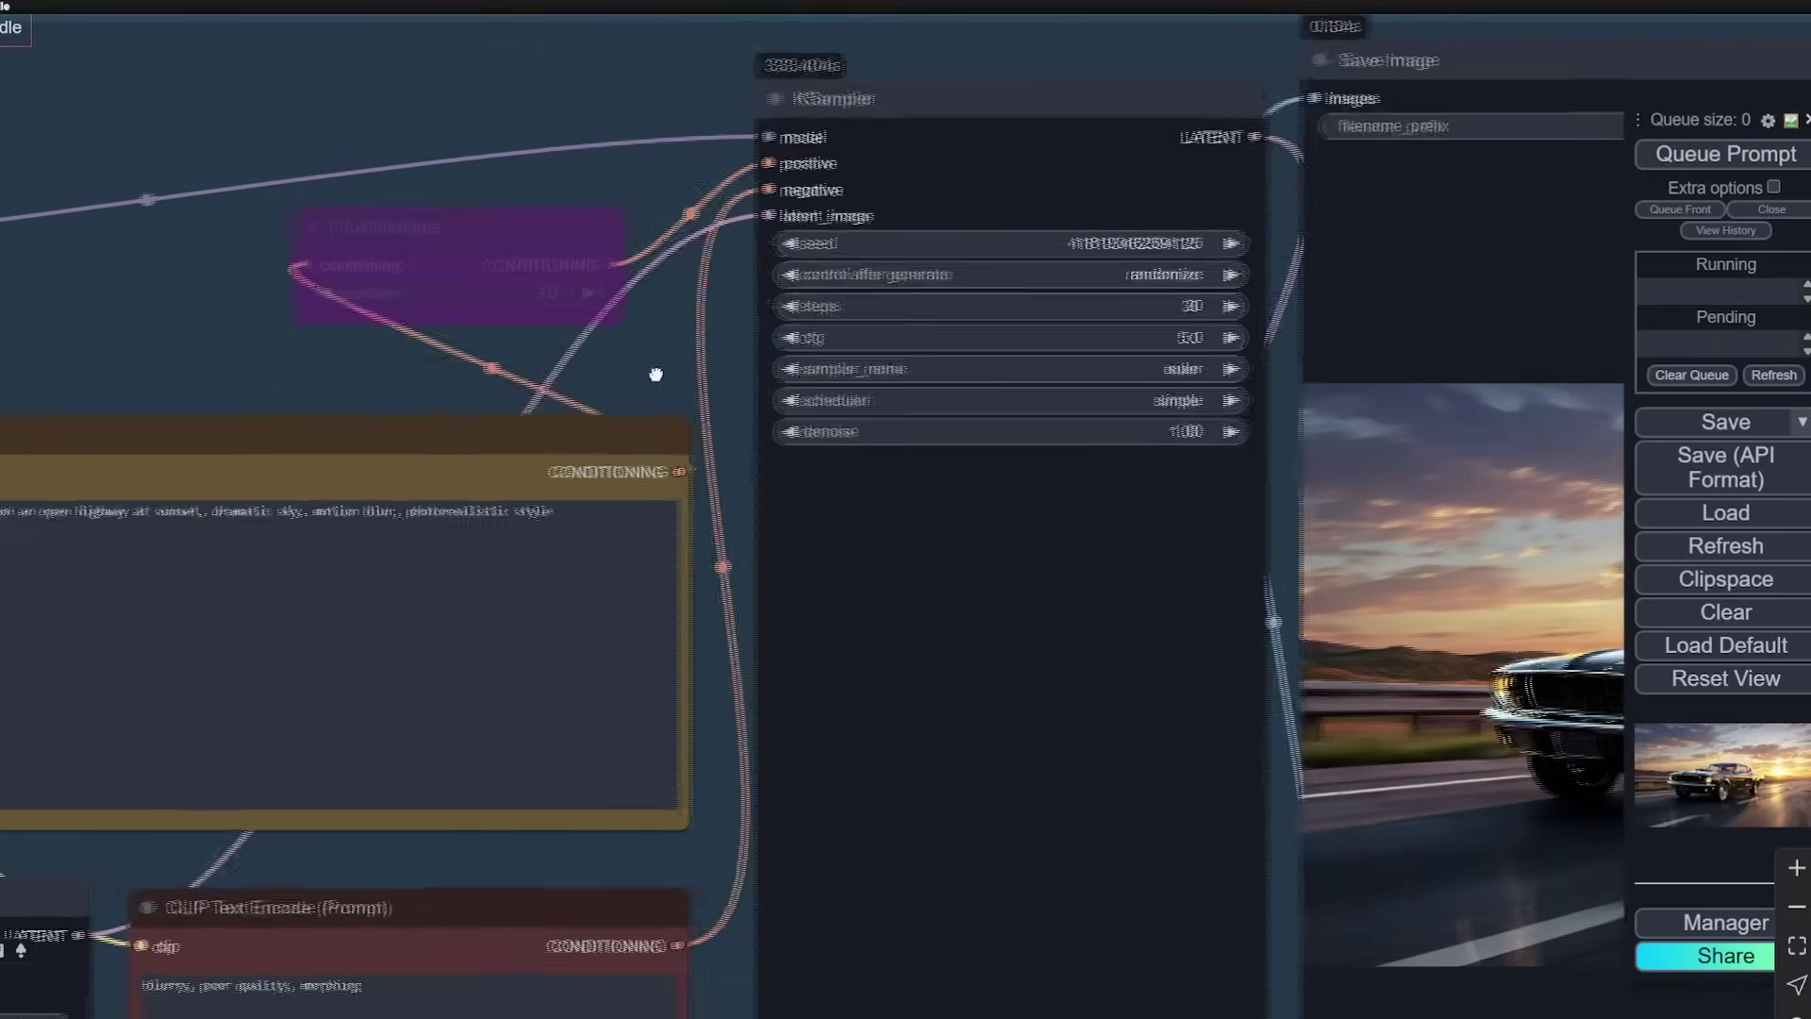
Step: Examine the KSampler settings and inspect the generated muscle car image up close in the Save Image node
{"action": "scroll", "coordinate": [1234, 332], "scroll_direction": "up", "scroll_amount": 5}
{"action": "scroll", "coordinate": [771, 281], "scroll_direction": "down", "scroll_amount": 9}
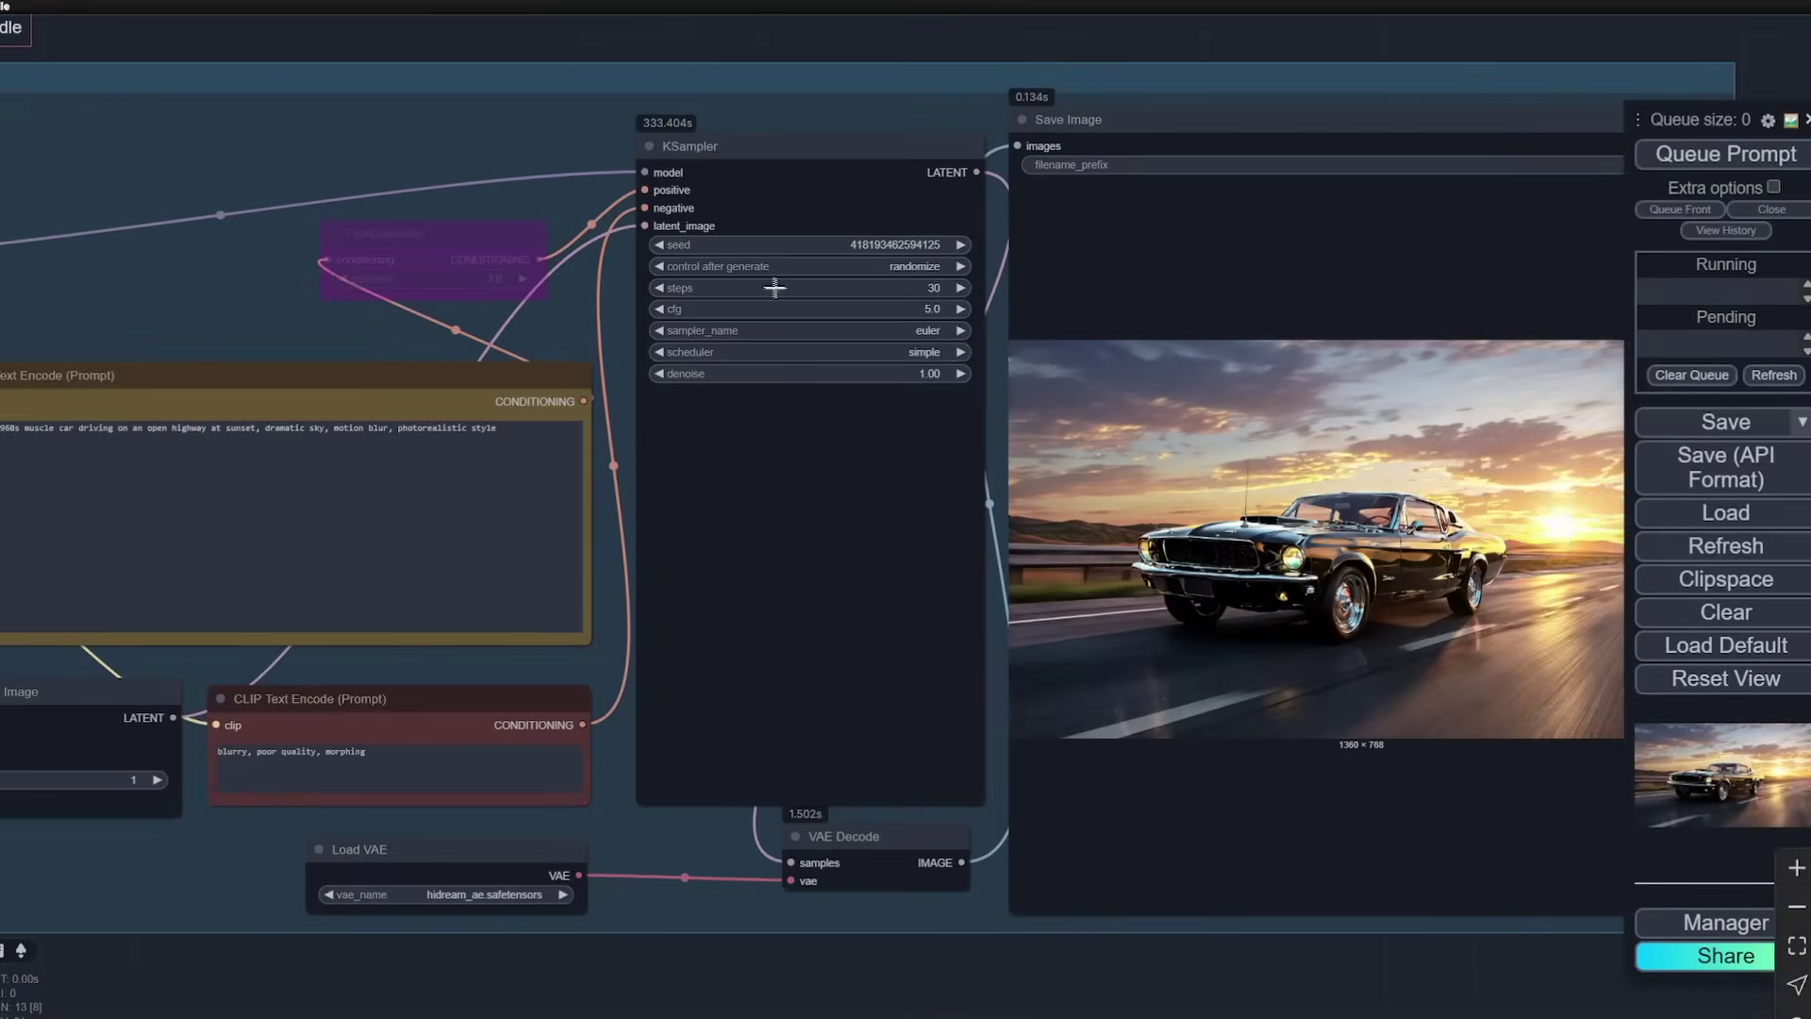
{"action": "scroll", "coordinate": [1531, 491], "scroll_direction": "up", "scroll_amount": 7}
{"action": "scroll", "coordinate": [1344, 648], "scroll_direction": "up", "scroll_amount": 12}
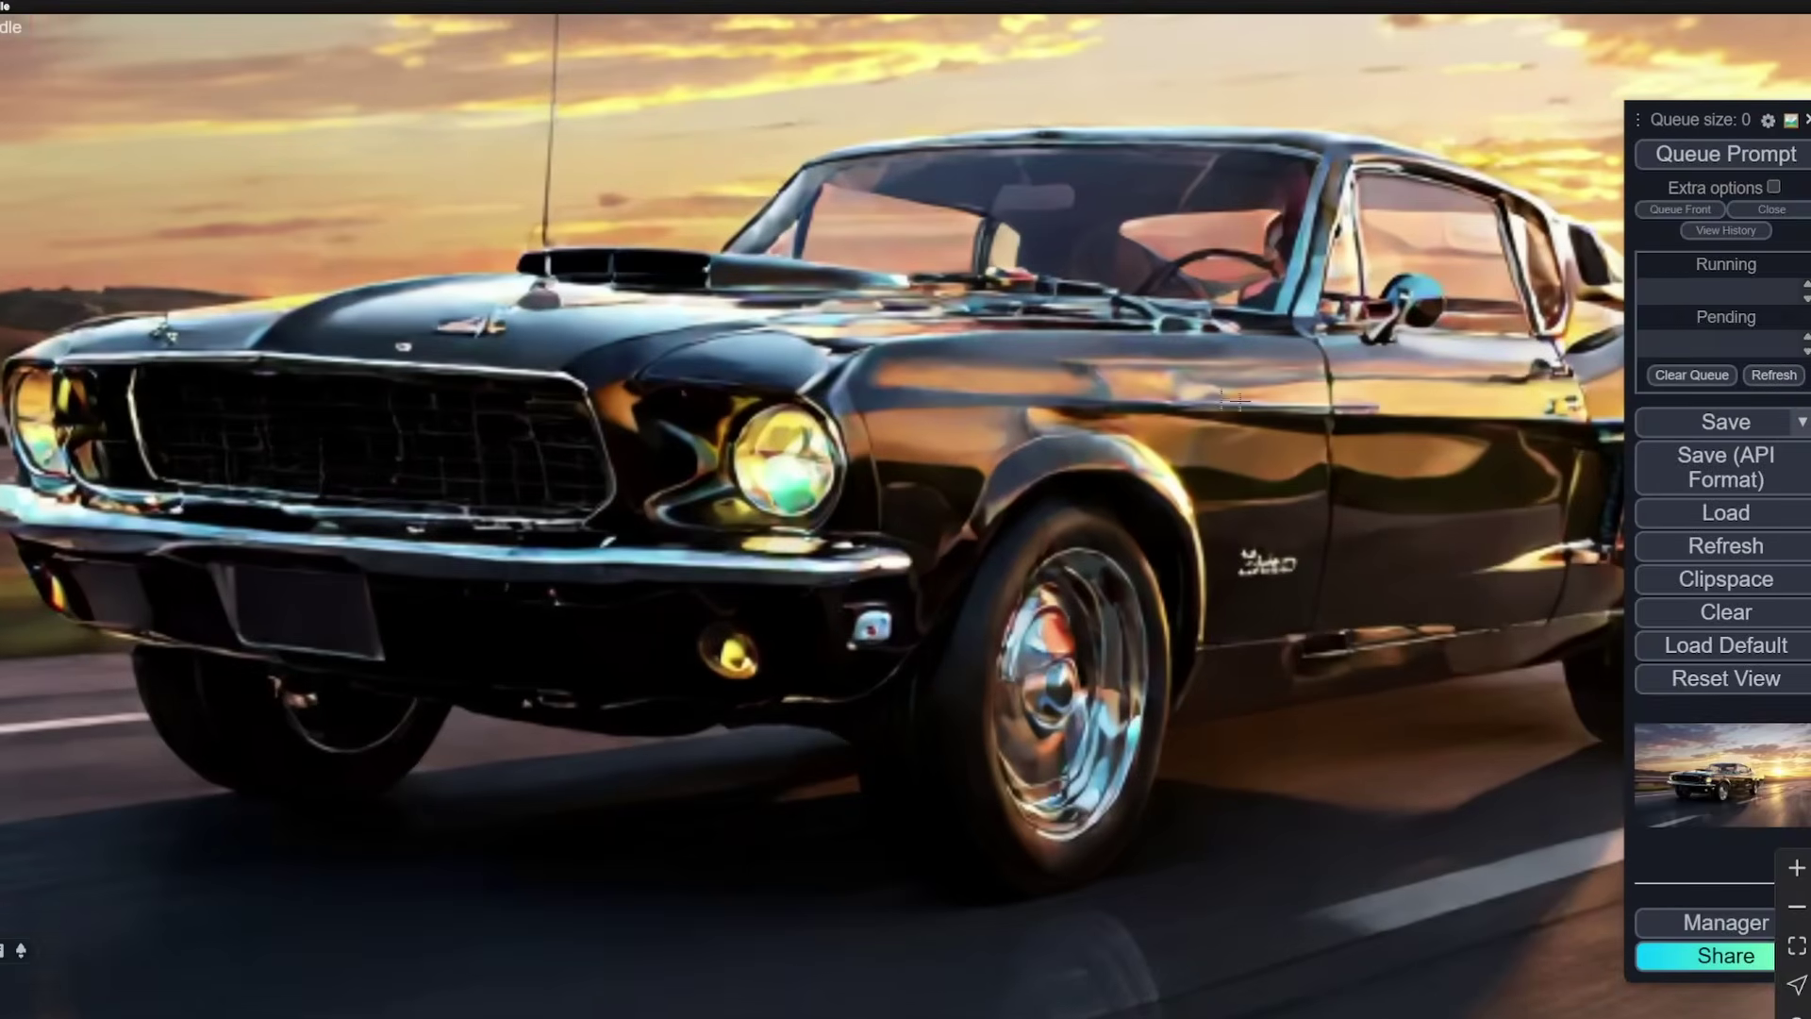
{"action": "scroll", "coordinate": [1333, 404], "scroll_direction": "down", "scroll_amount": 15}
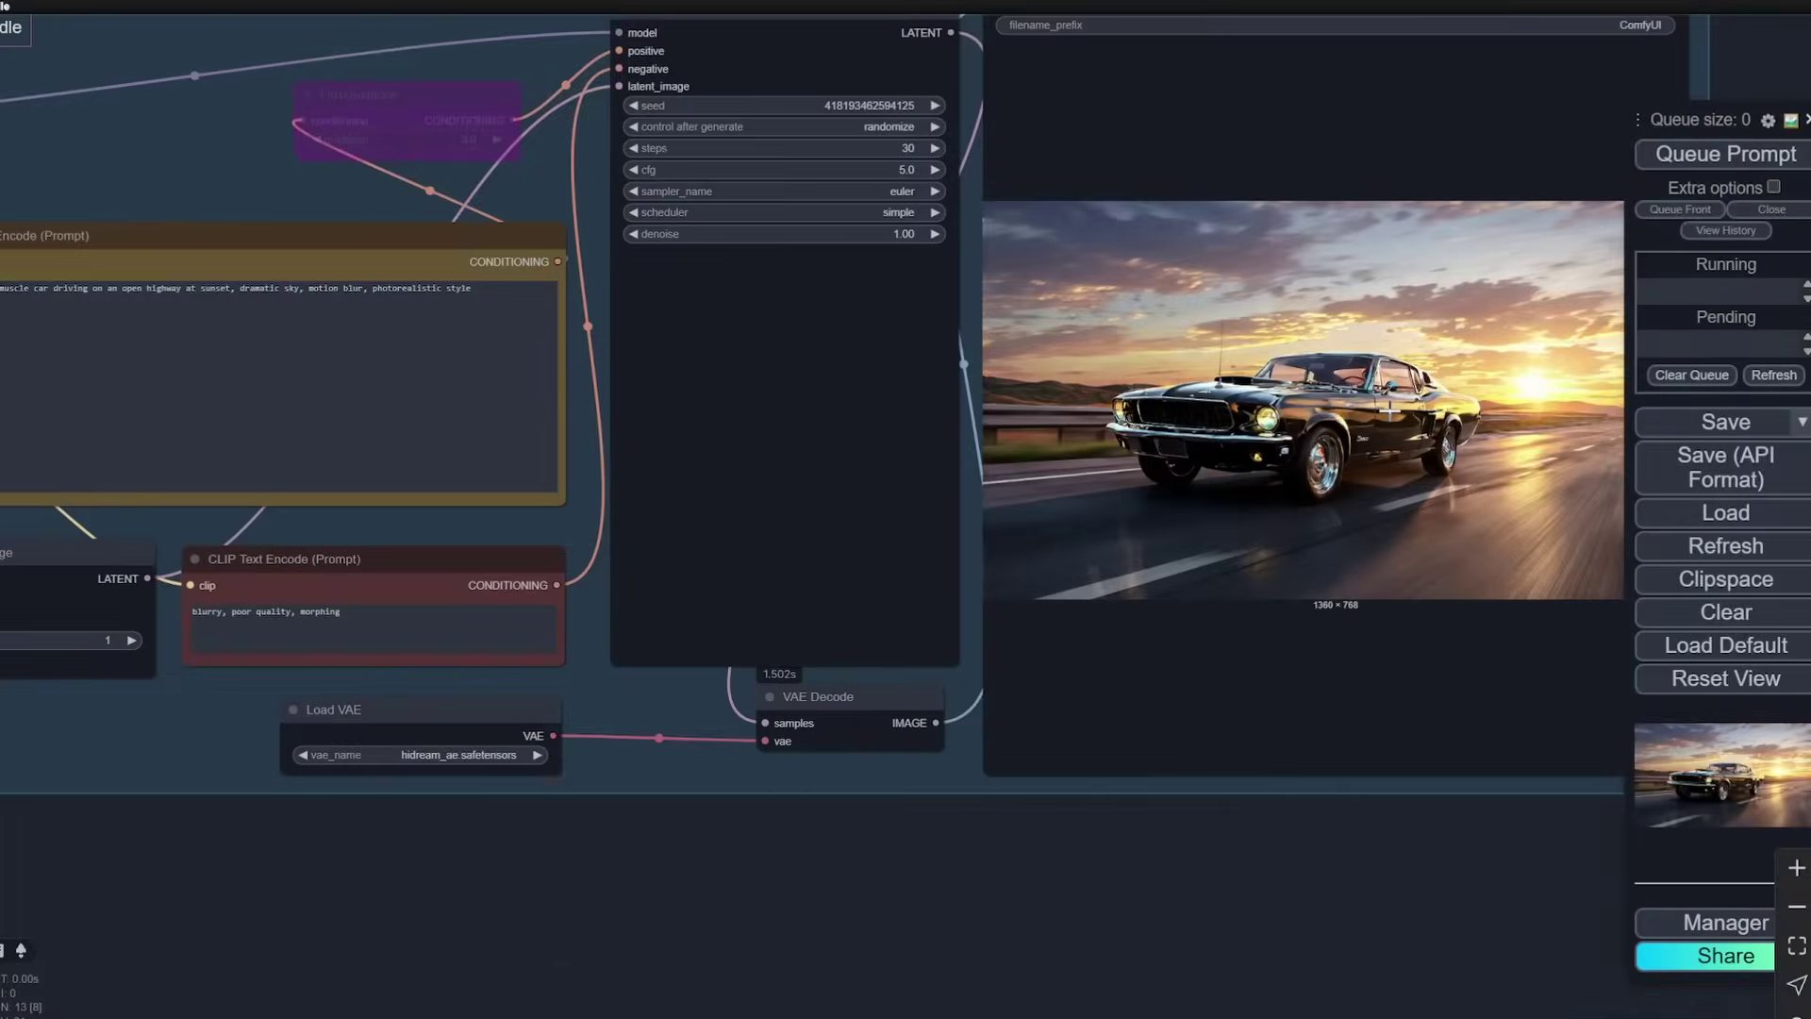
Step: Look over the HiDream Workflow GGUF group and inspect the Unet Loader (GGUF) and ModelSamplingSD3 nodes
{"action": "scroll", "coordinate": [732, 683], "scroll_direction": "down", "scroll_amount": 5}
{"action": "left_click_drag", "start_coordinate": [732, 683], "coordinate": [1025, 843]}
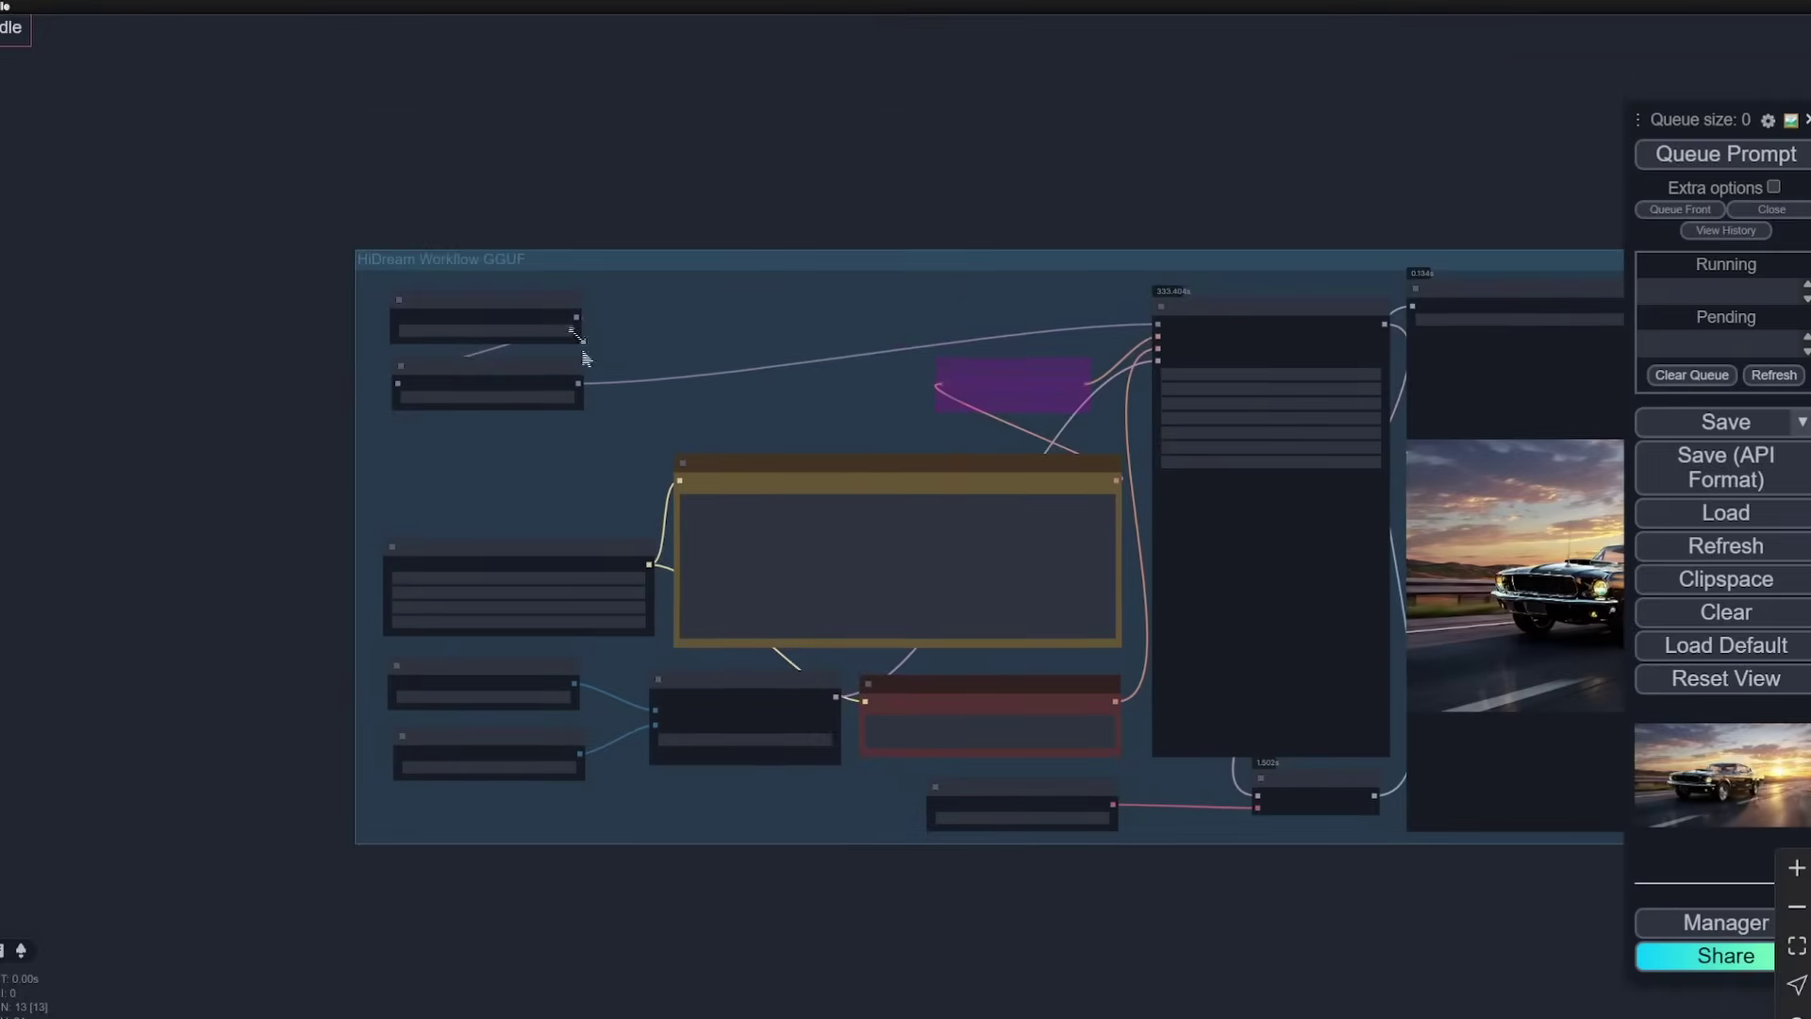
{"action": "scroll", "coordinate": [507, 394], "scroll_direction": "up", "scroll_amount": 12}
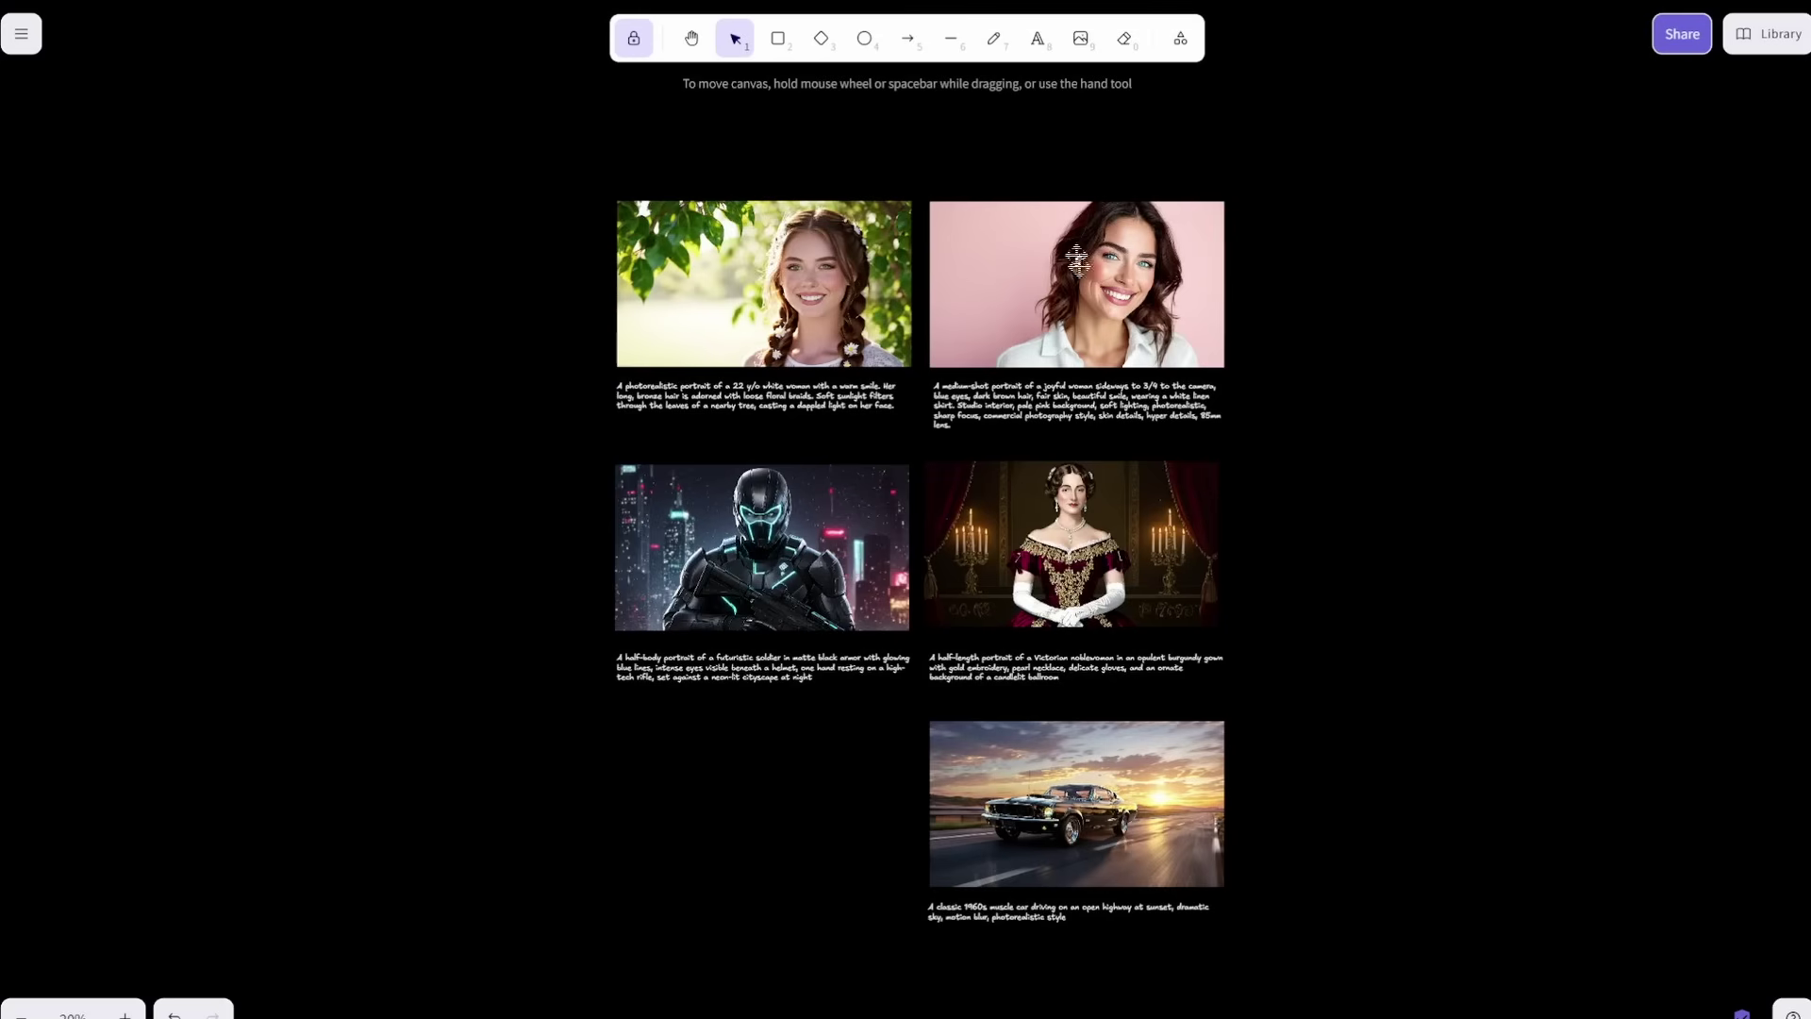
Step: Switch to the Excalidraw board and look over the sample images with their prompts
{"action": "scroll", "coordinate": [1228, 339], "scroll_direction": "down", "scroll_amount": 2}
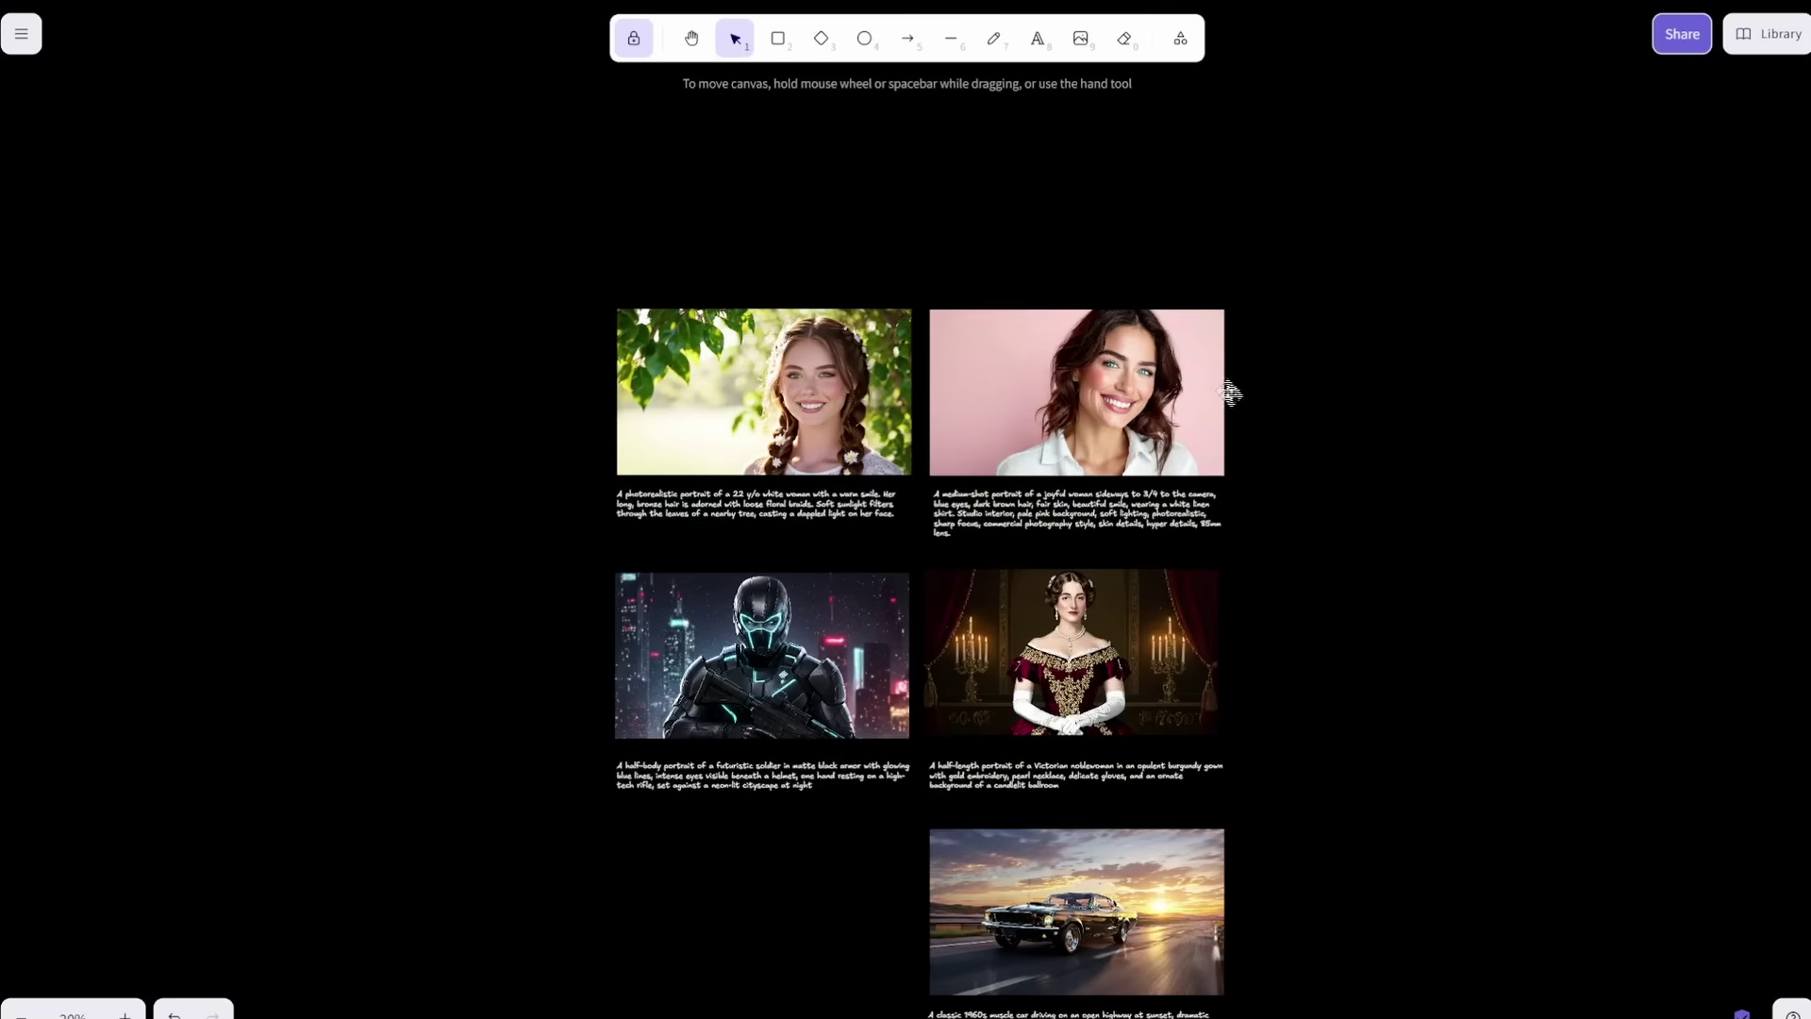
{"action": "scroll", "coordinate": [1233, 392], "scroll_direction": "up", "scroll_amount": 5}
{"action": "scroll", "coordinate": [1282, 375], "scroll_direction": "down", "scroll_amount": 2}
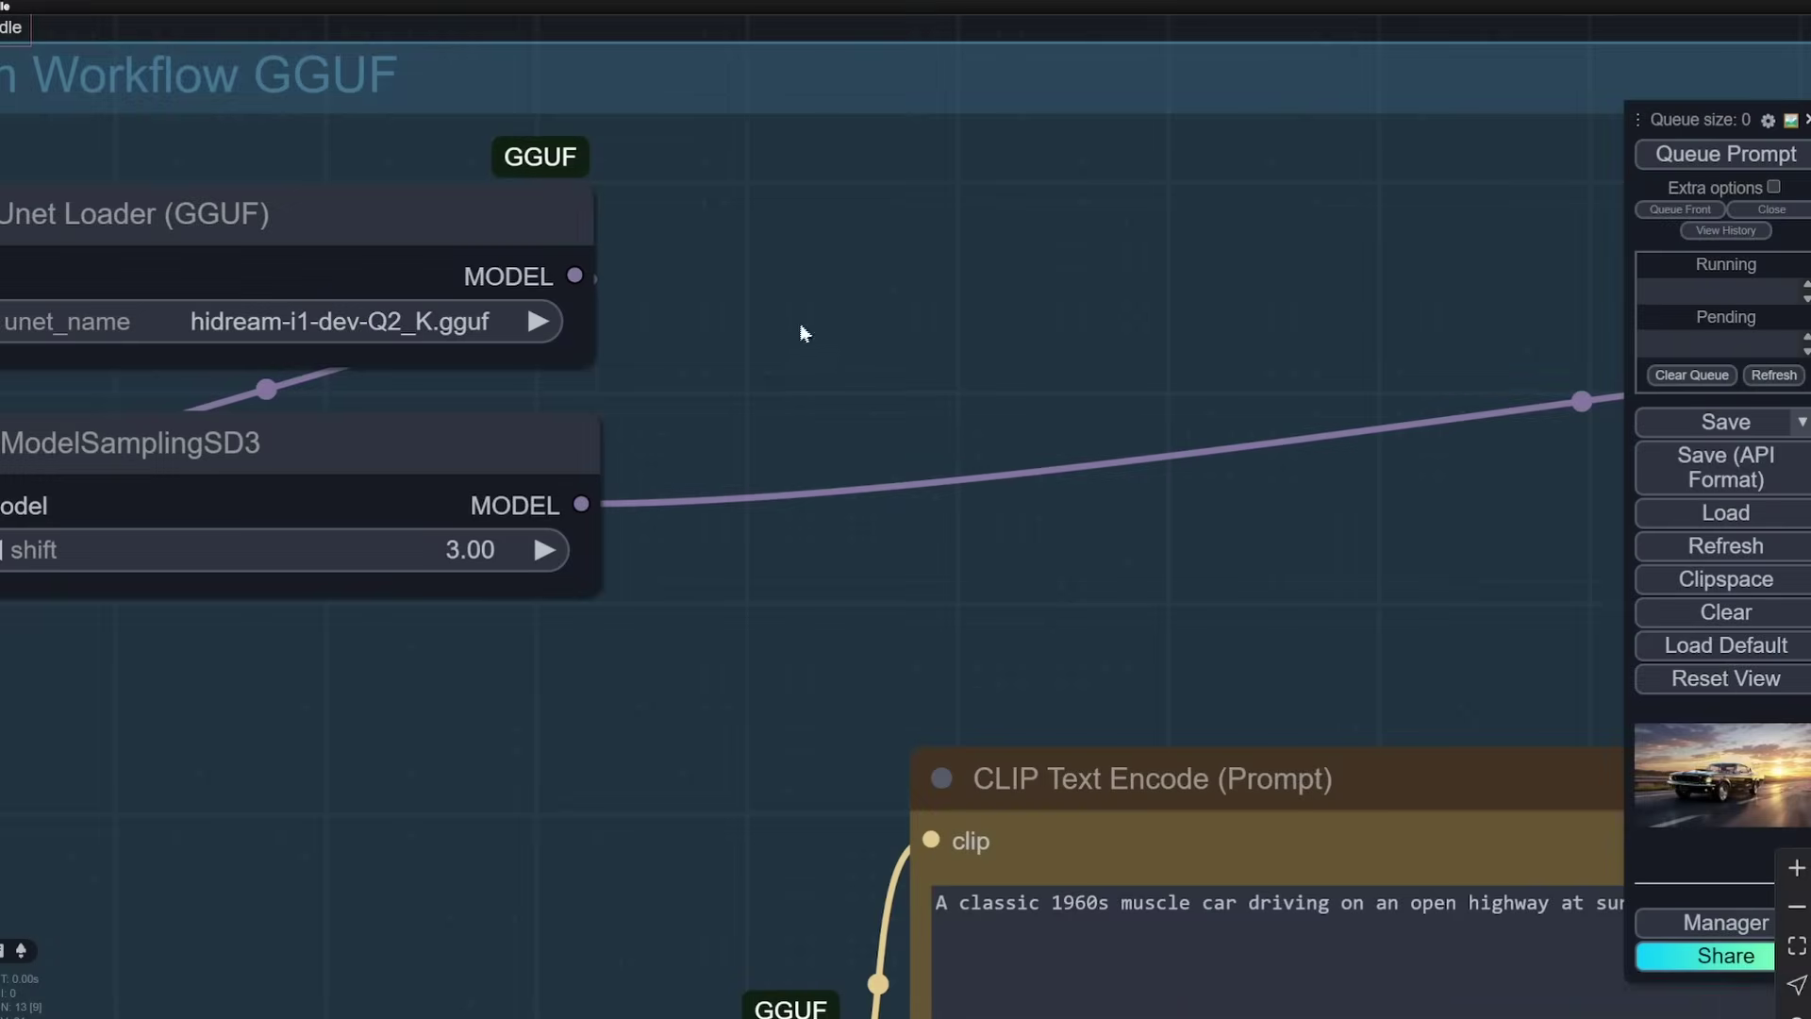
Step: Return to ComfyUI and review the output image alongside the prompt, VAE and KSampler nodes
{"action": "scroll", "coordinate": [806, 332], "scroll_direction": "down", "scroll_amount": 5}
{"action": "left_click_drag", "start_coordinate": [1100, 202], "coordinate": [464, 102]}
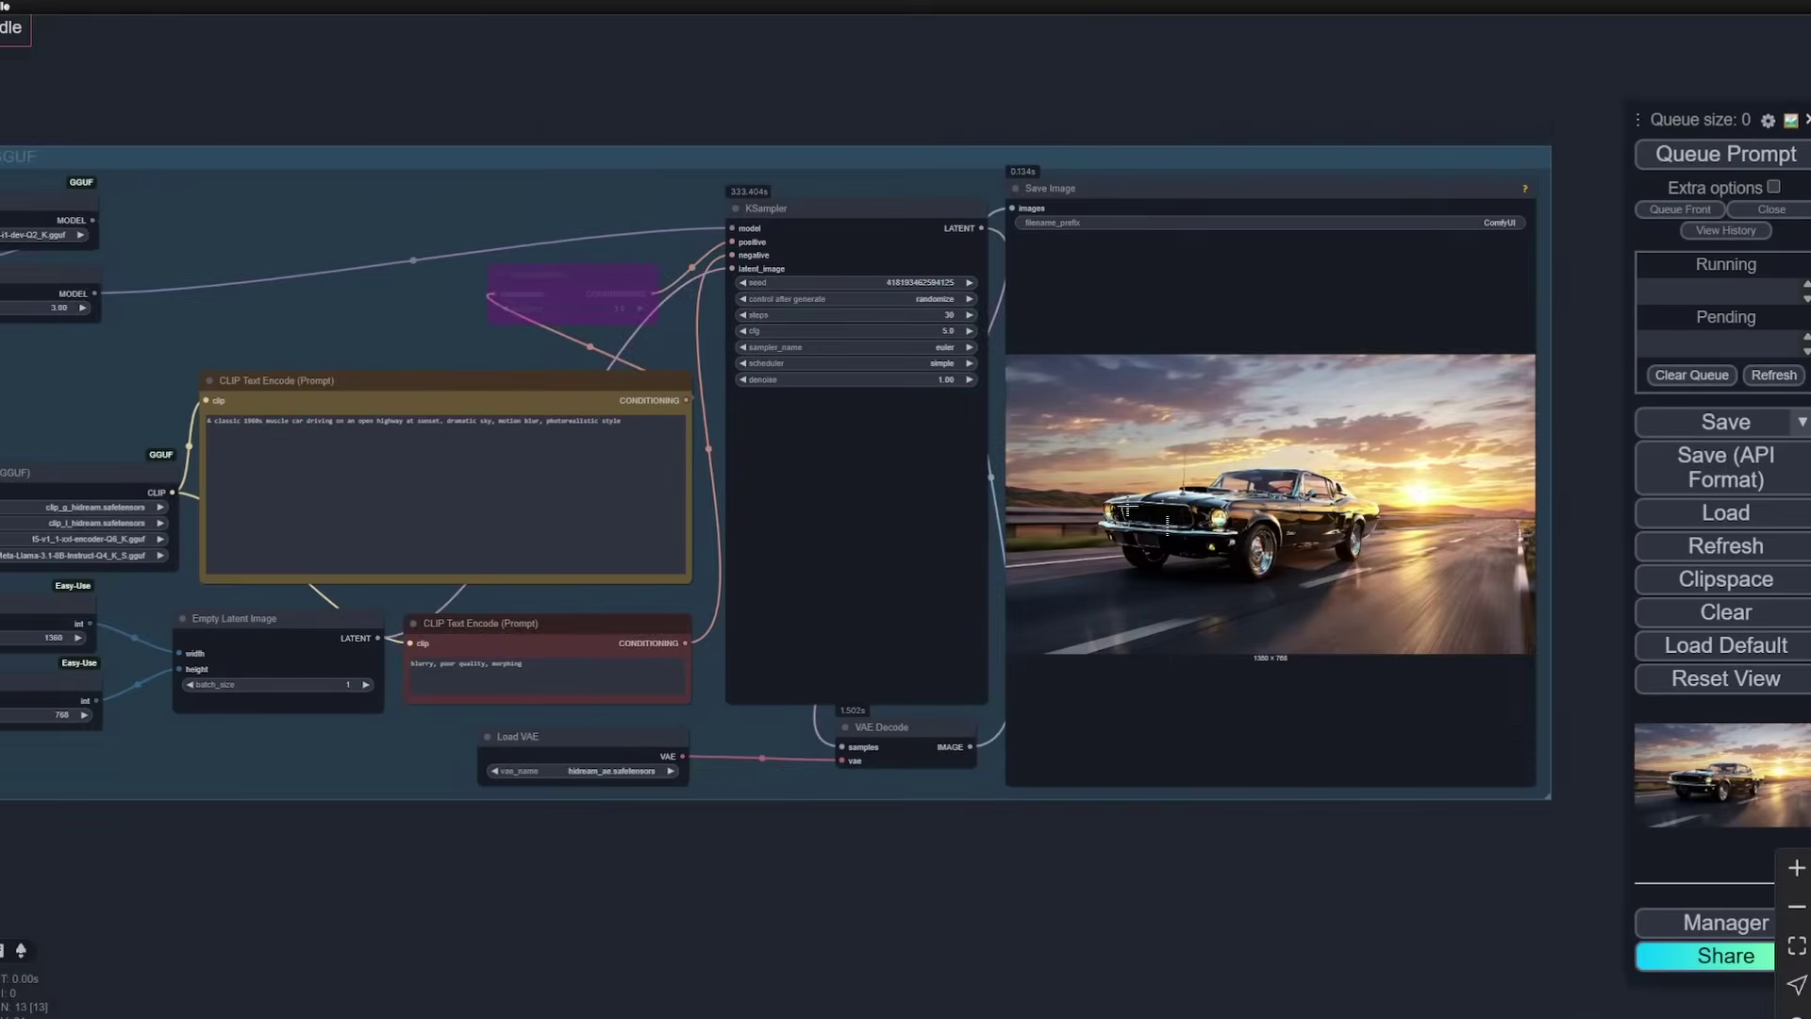
{"action": "scroll", "coordinate": [1223, 510], "scroll_direction": "up", "scroll_amount": 5}
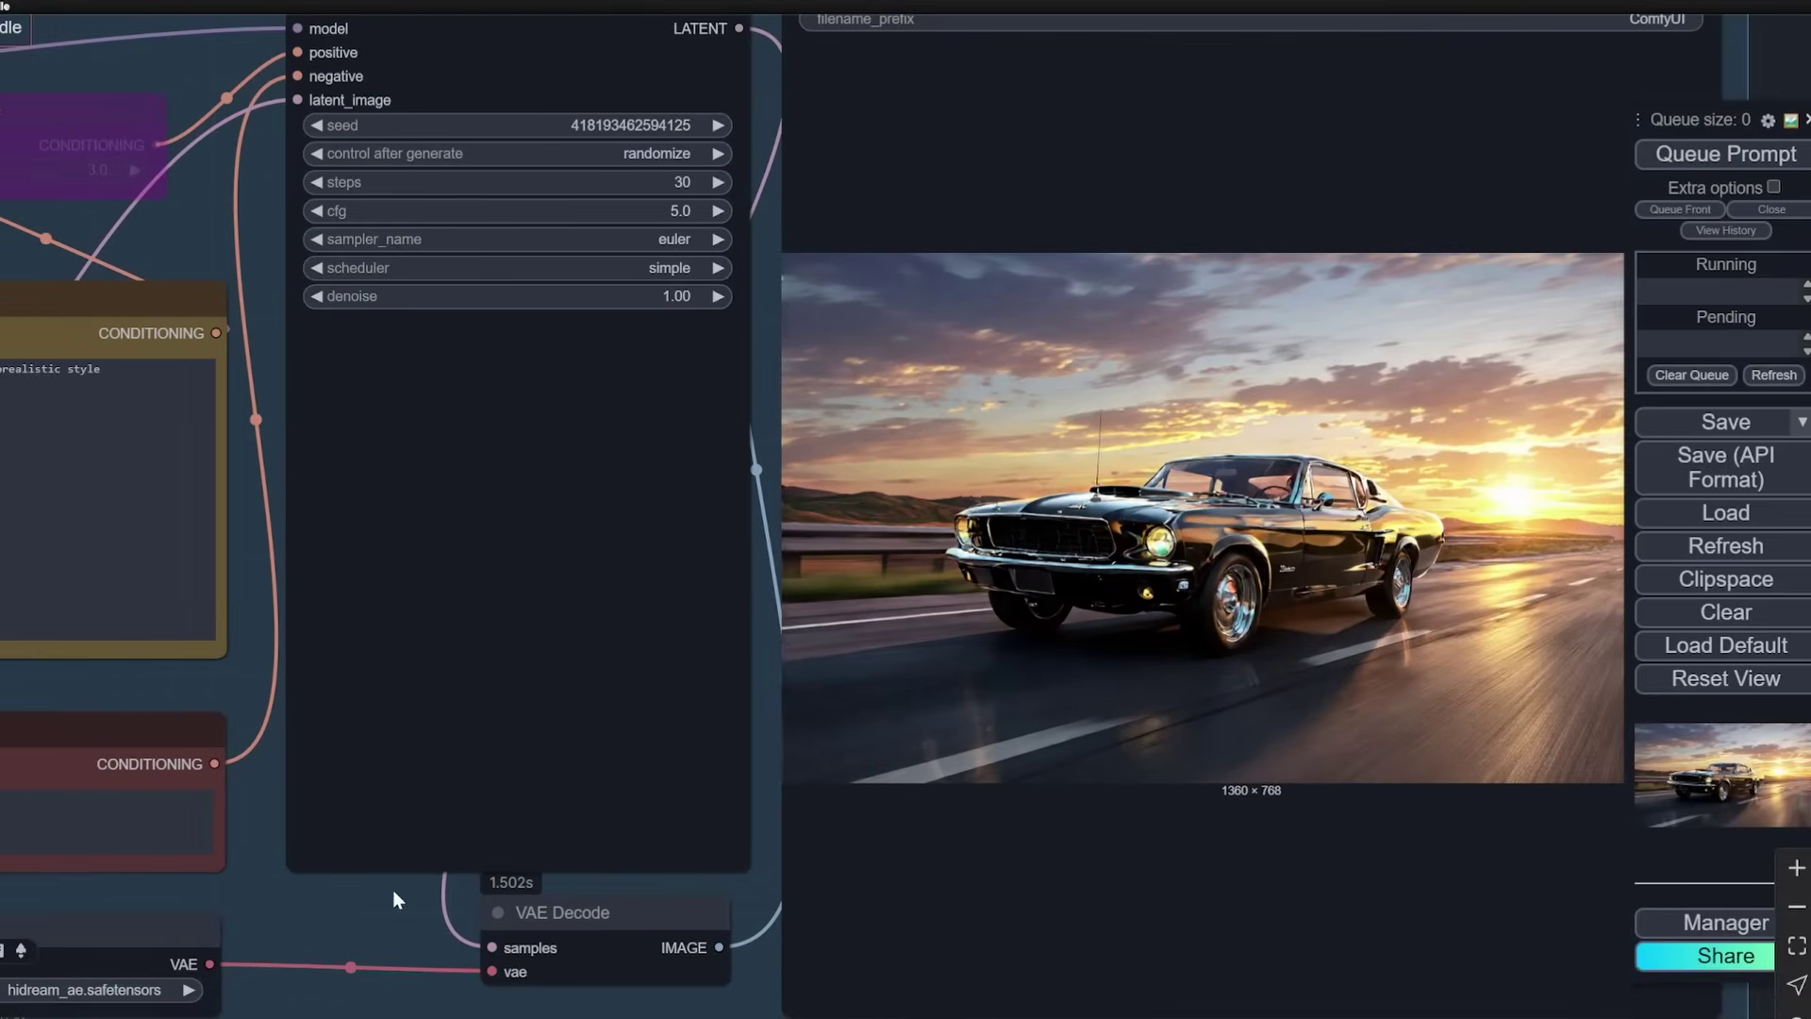
{"action": "left_click_drag", "start_coordinate": [393, 890], "coordinate": [333, 885]}
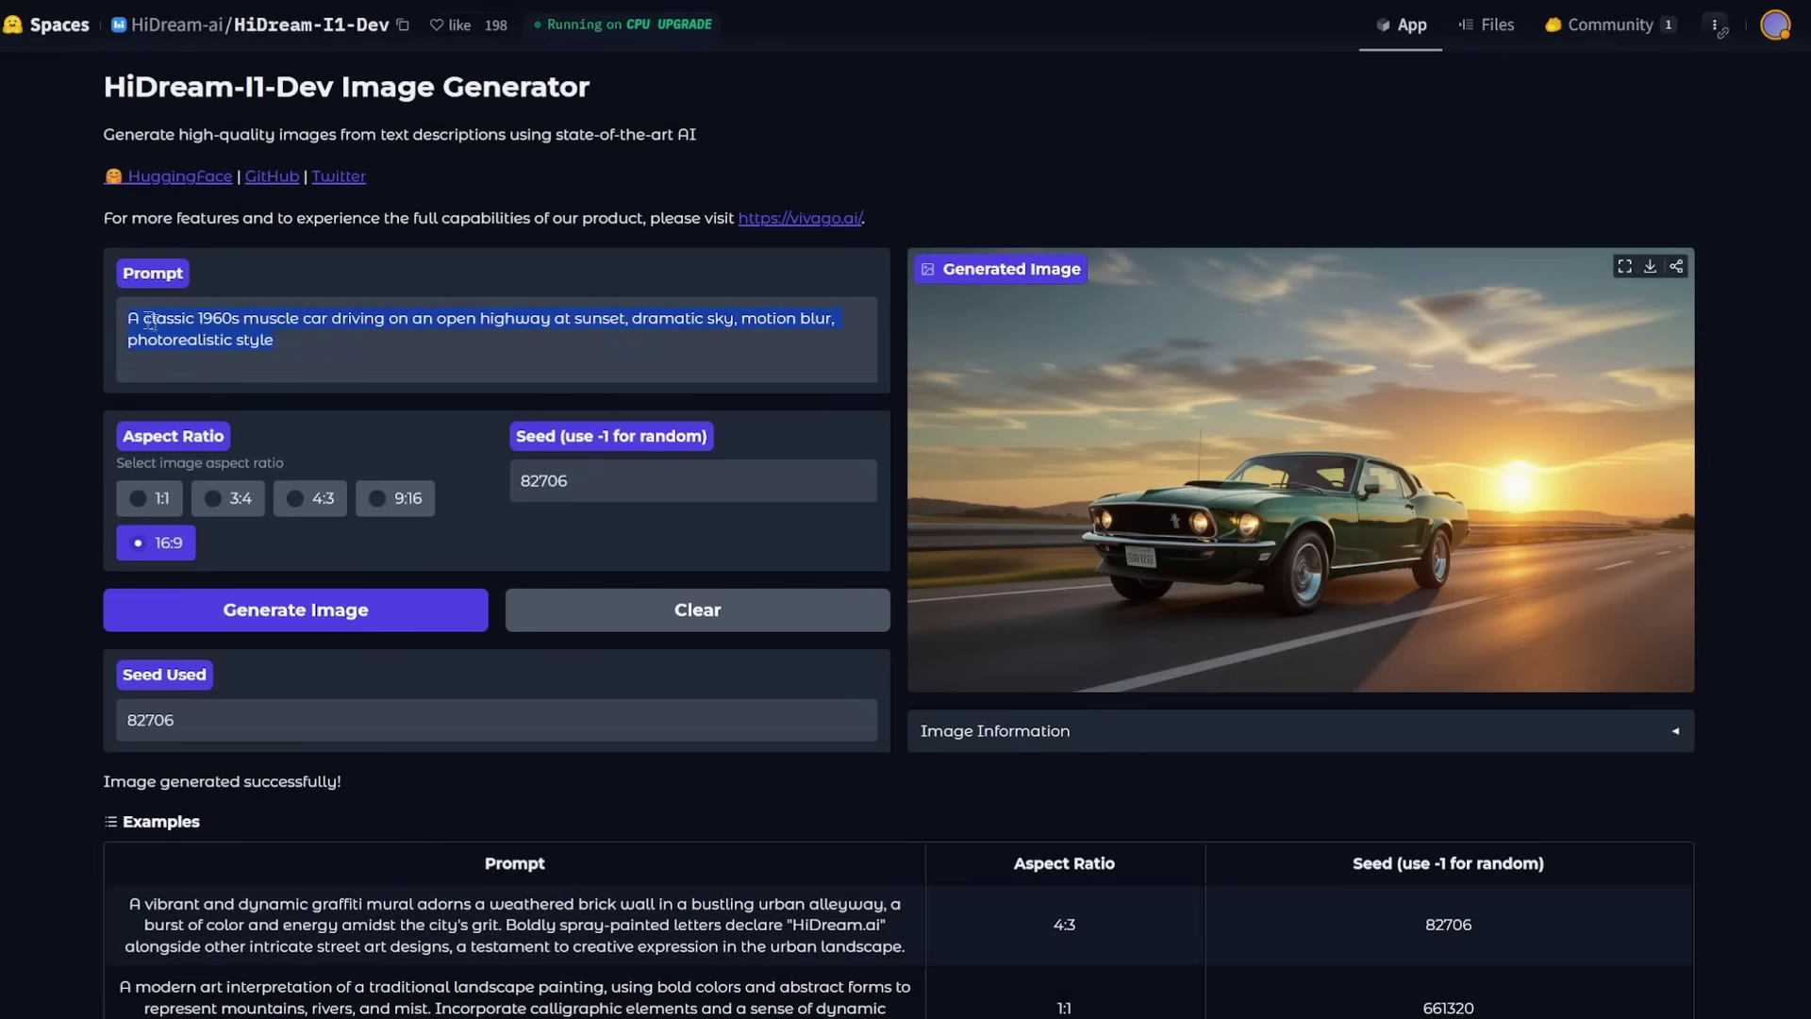
Step: Compare the HiDream-I1-Dev Image Generator space's muscle car result with the output image of the ComfyUI workflow
{"action": "left_click", "coordinate": [6, 481]}
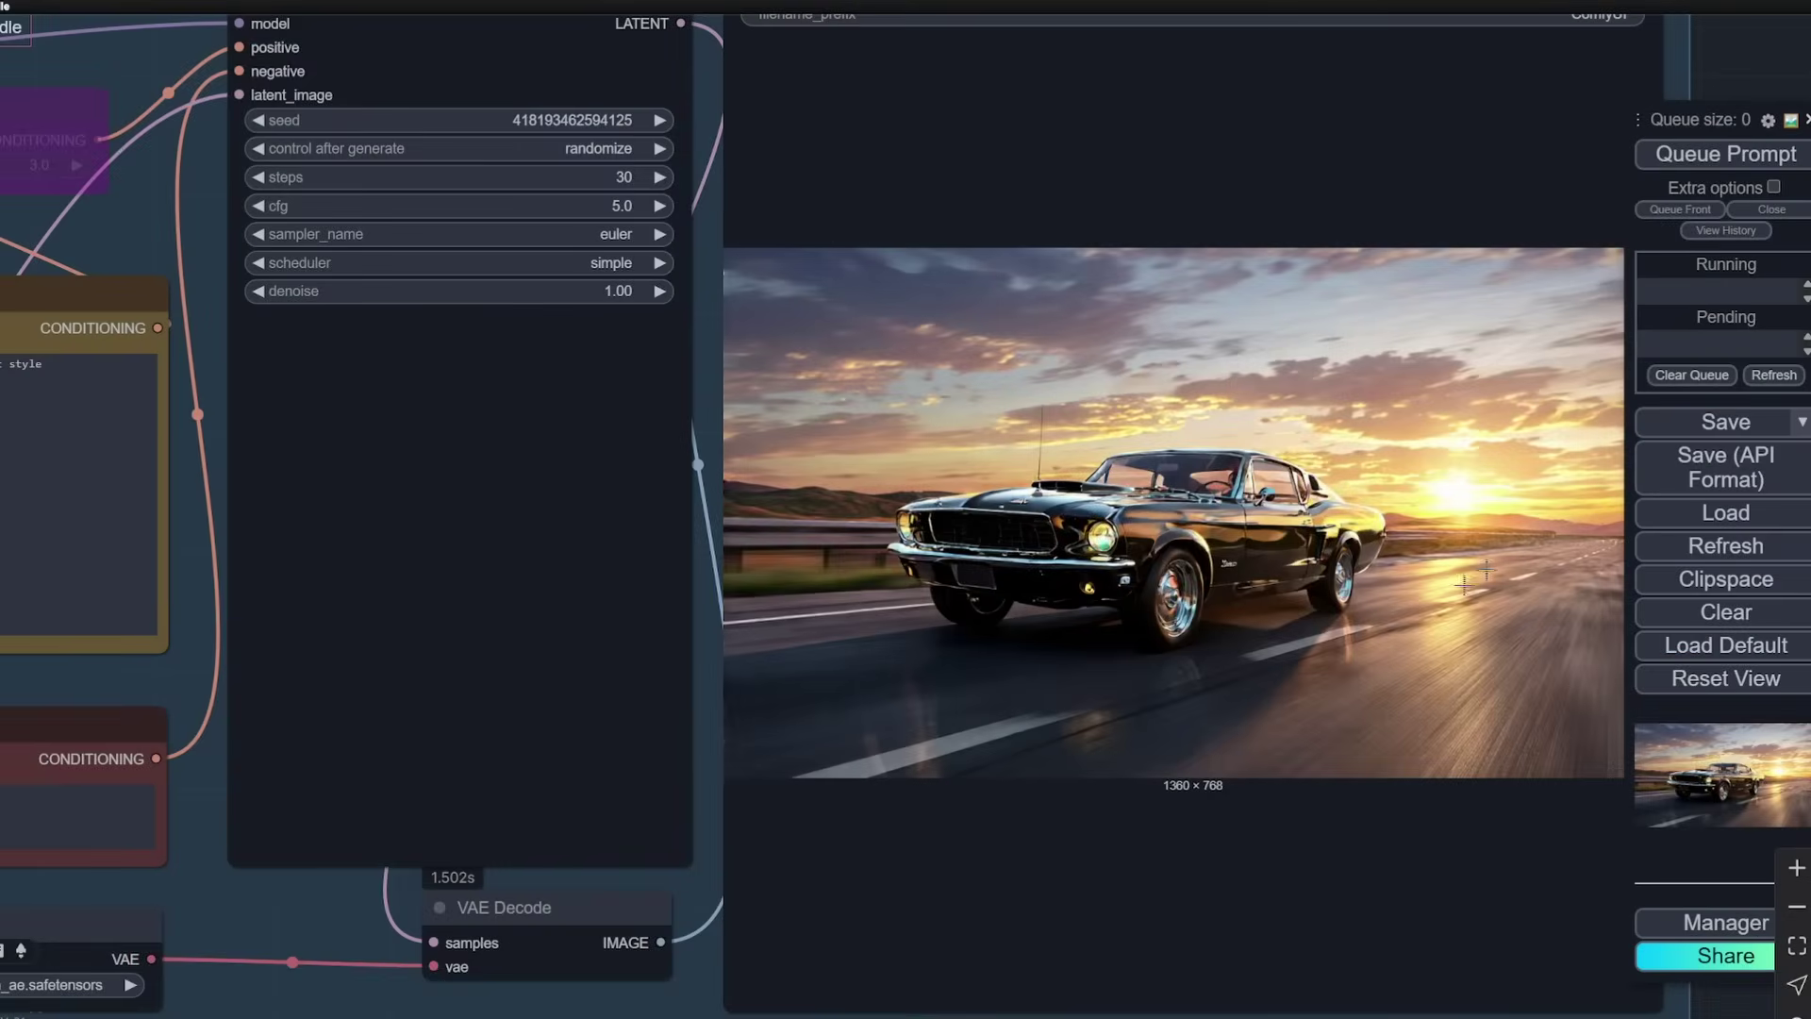
{"action": "scroll", "coordinate": [1251, 422], "scroll_direction": "down", "scroll_amount": 3}
{"action": "scroll", "coordinate": [1251, 421], "scroll_direction": "down", "scroll_amount": 1}
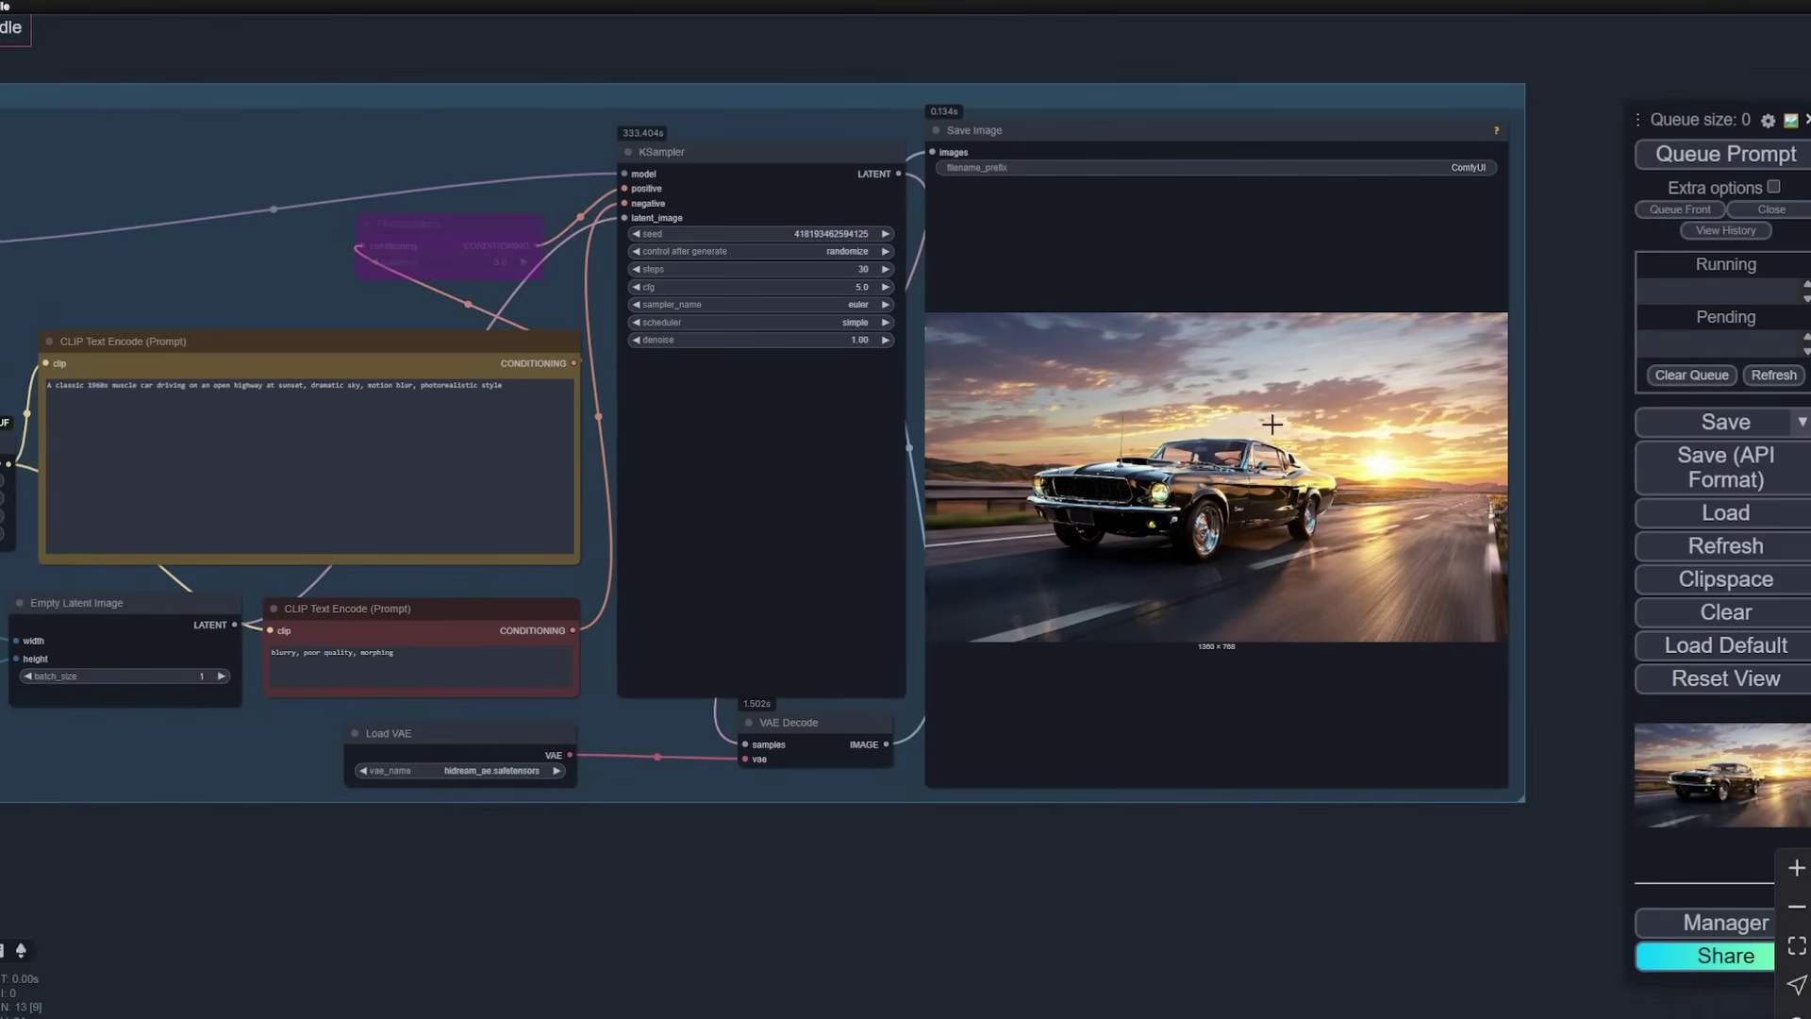
{"action": "scroll", "coordinate": [1551, 453], "scroll_direction": "up", "scroll_amount": 3}
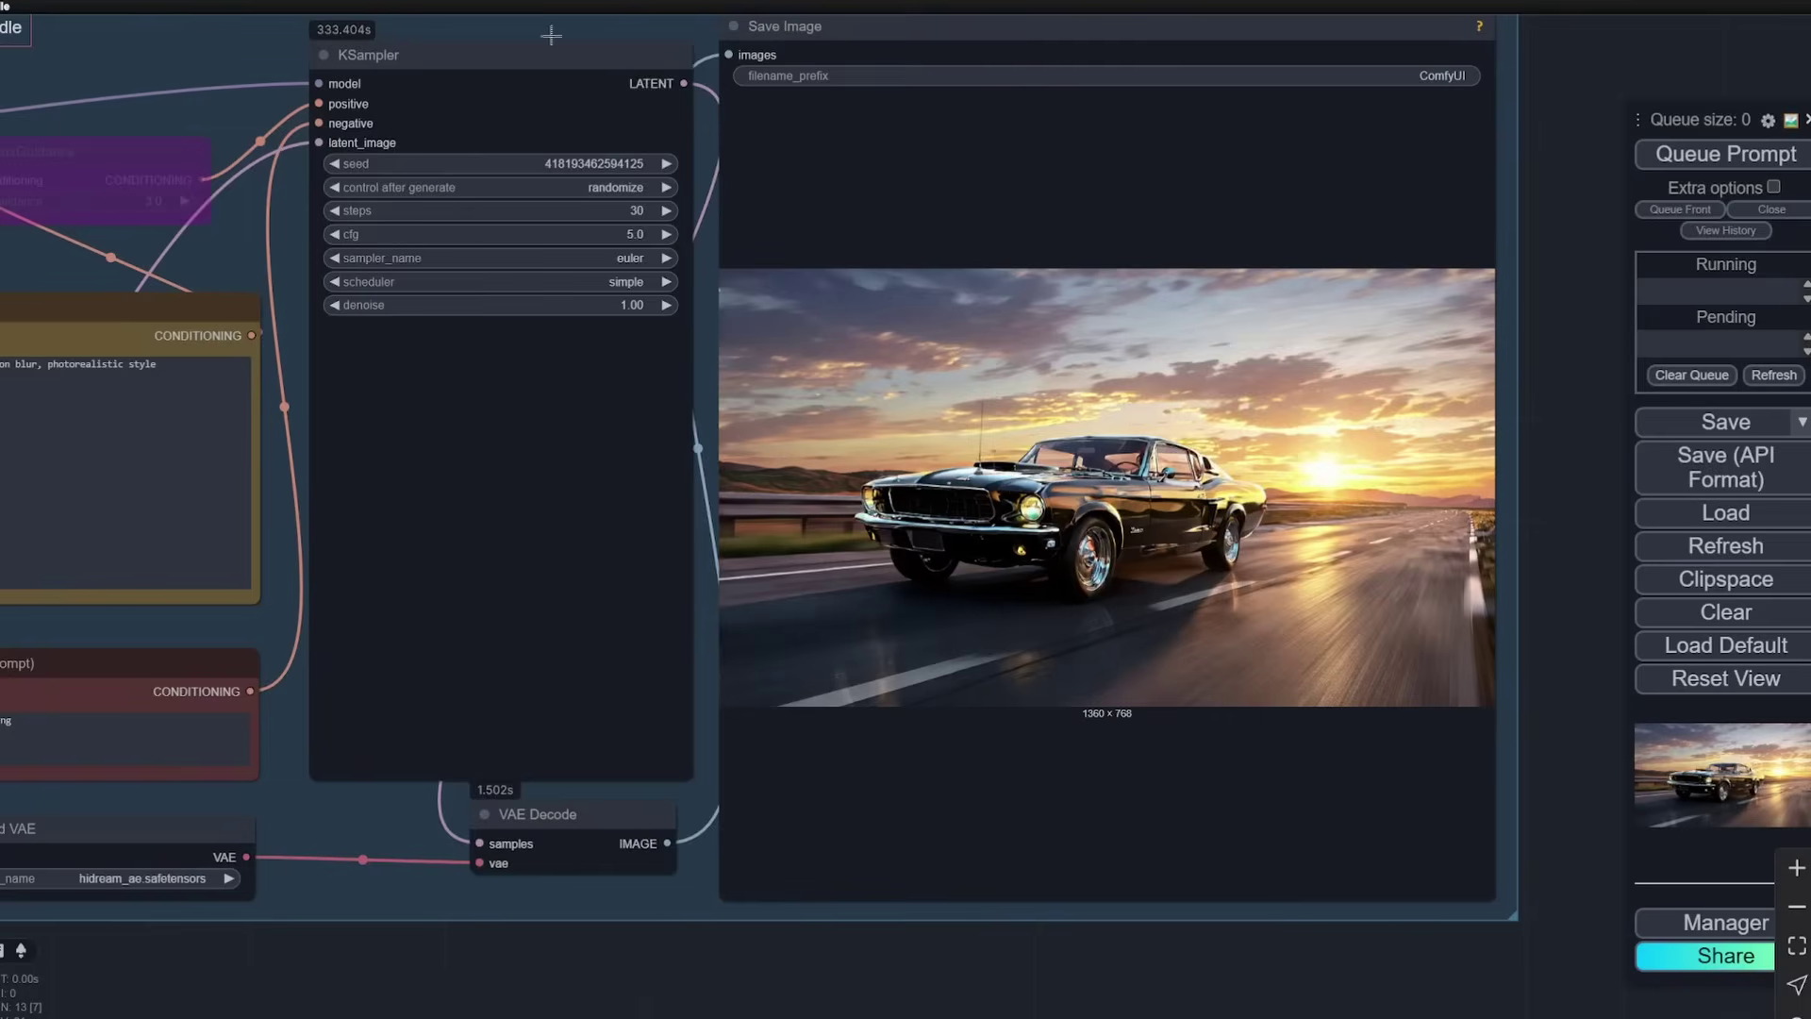
Step: Examine the bypassed FluxGuidance node and the KSampler's steps, cfg, sampler and scheduler settings
{"action": "scroll", "coordinate": [1504, 375], "scroll_direction": "down", "scroll_amount": 5}
{"action": "scroll", "coordinate": [368, 419], "scroll_direction": "up", "scroll_amount": 5}
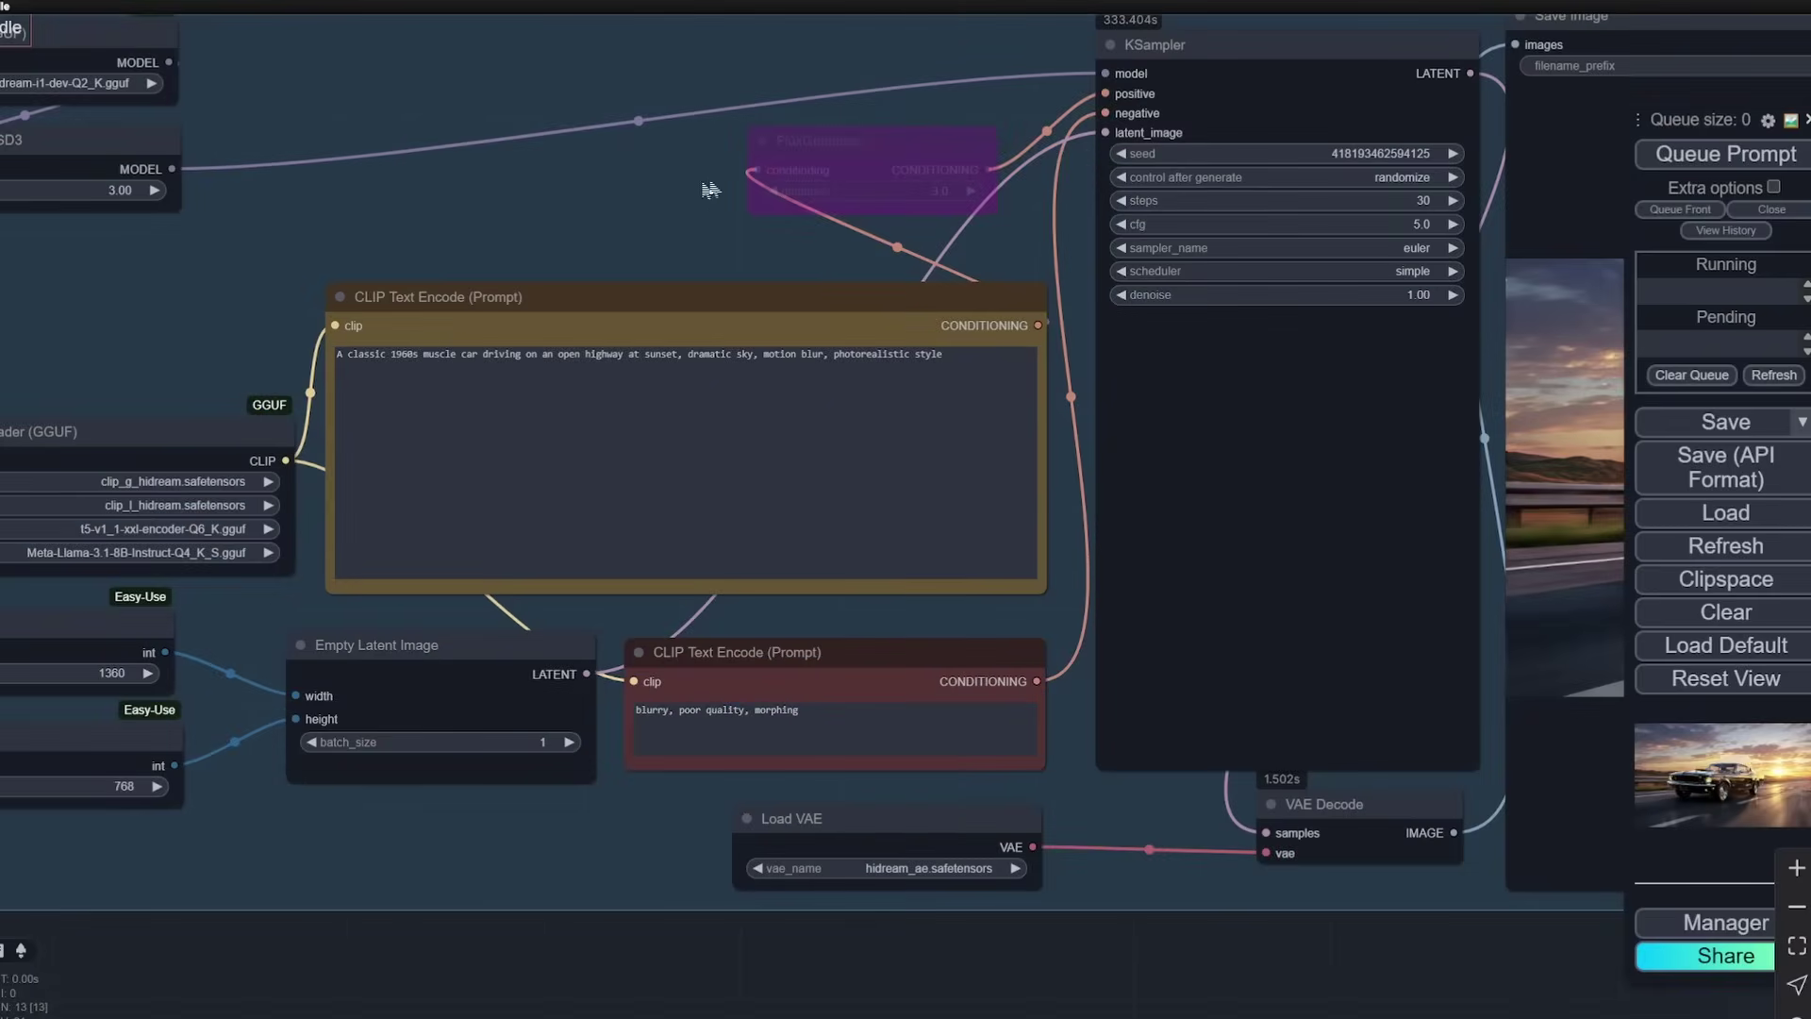
{"action": "scroll", "coordinate": [1424, 153], "scroll_direction": "up", "scroll_amount": 4}
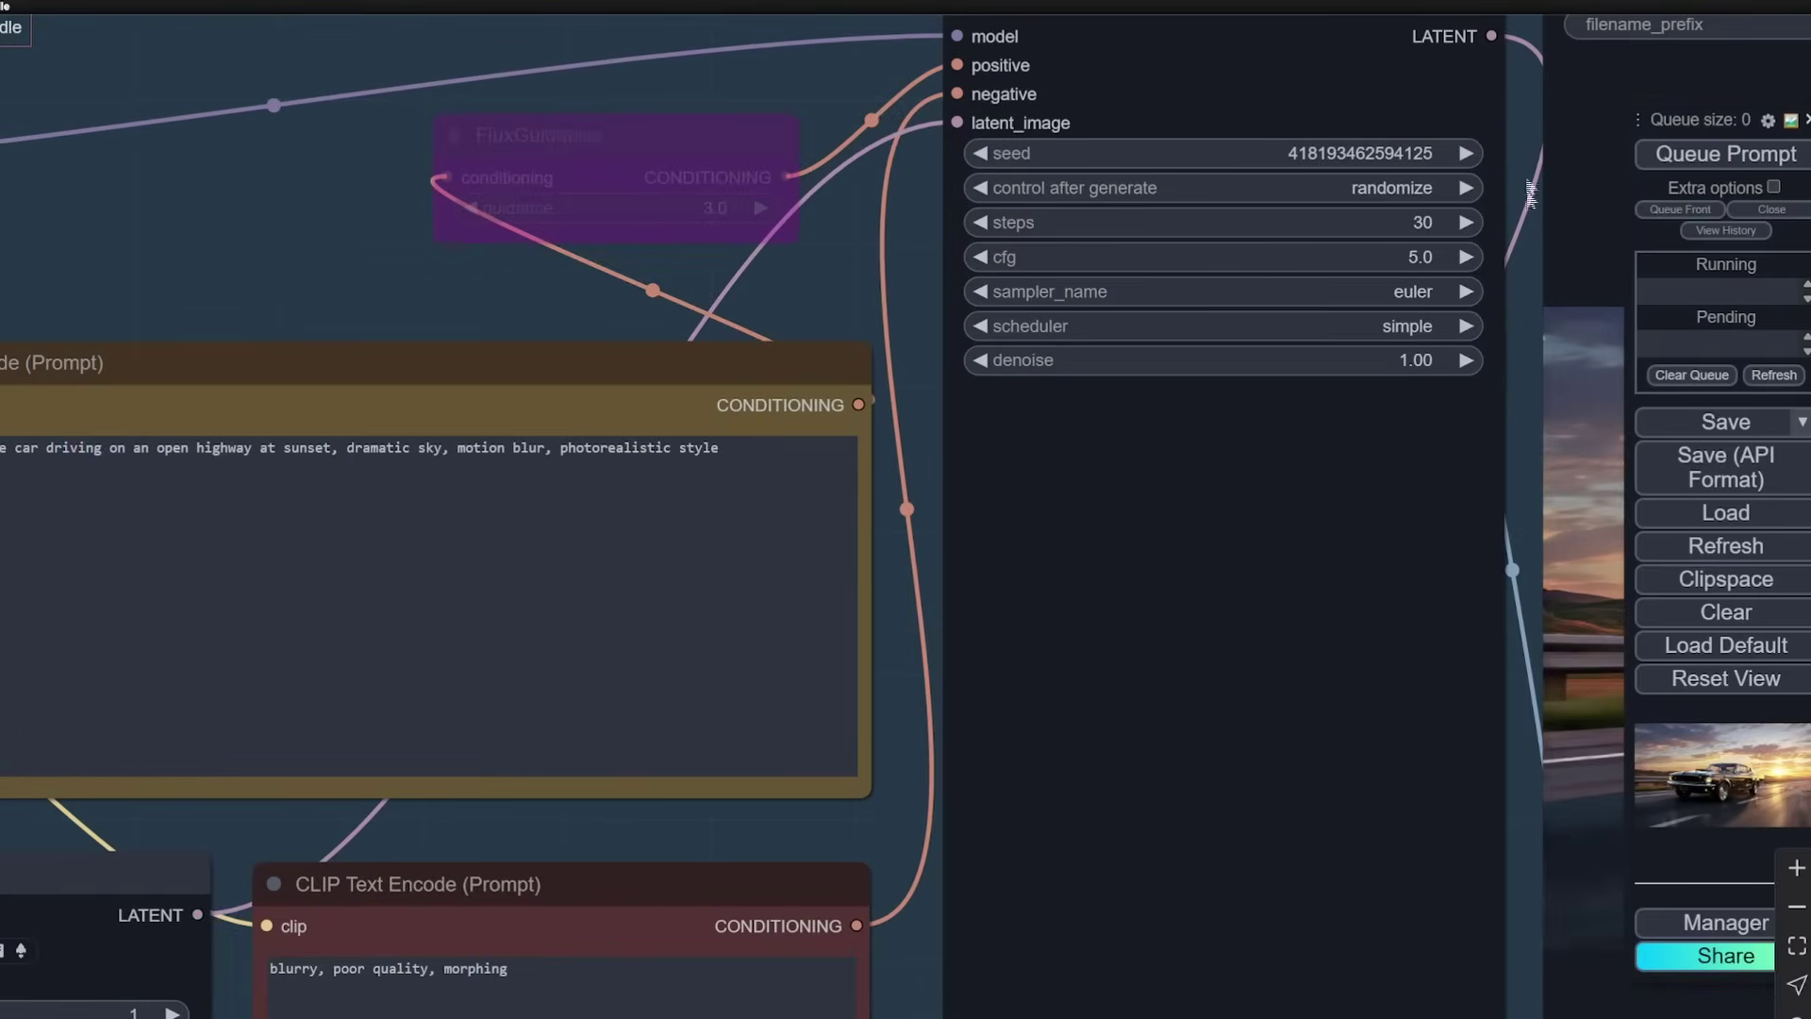
{"action": "scroll", "coordinate": [1530, 194], "scroll_direction": "down", "scroll_amount": 1}
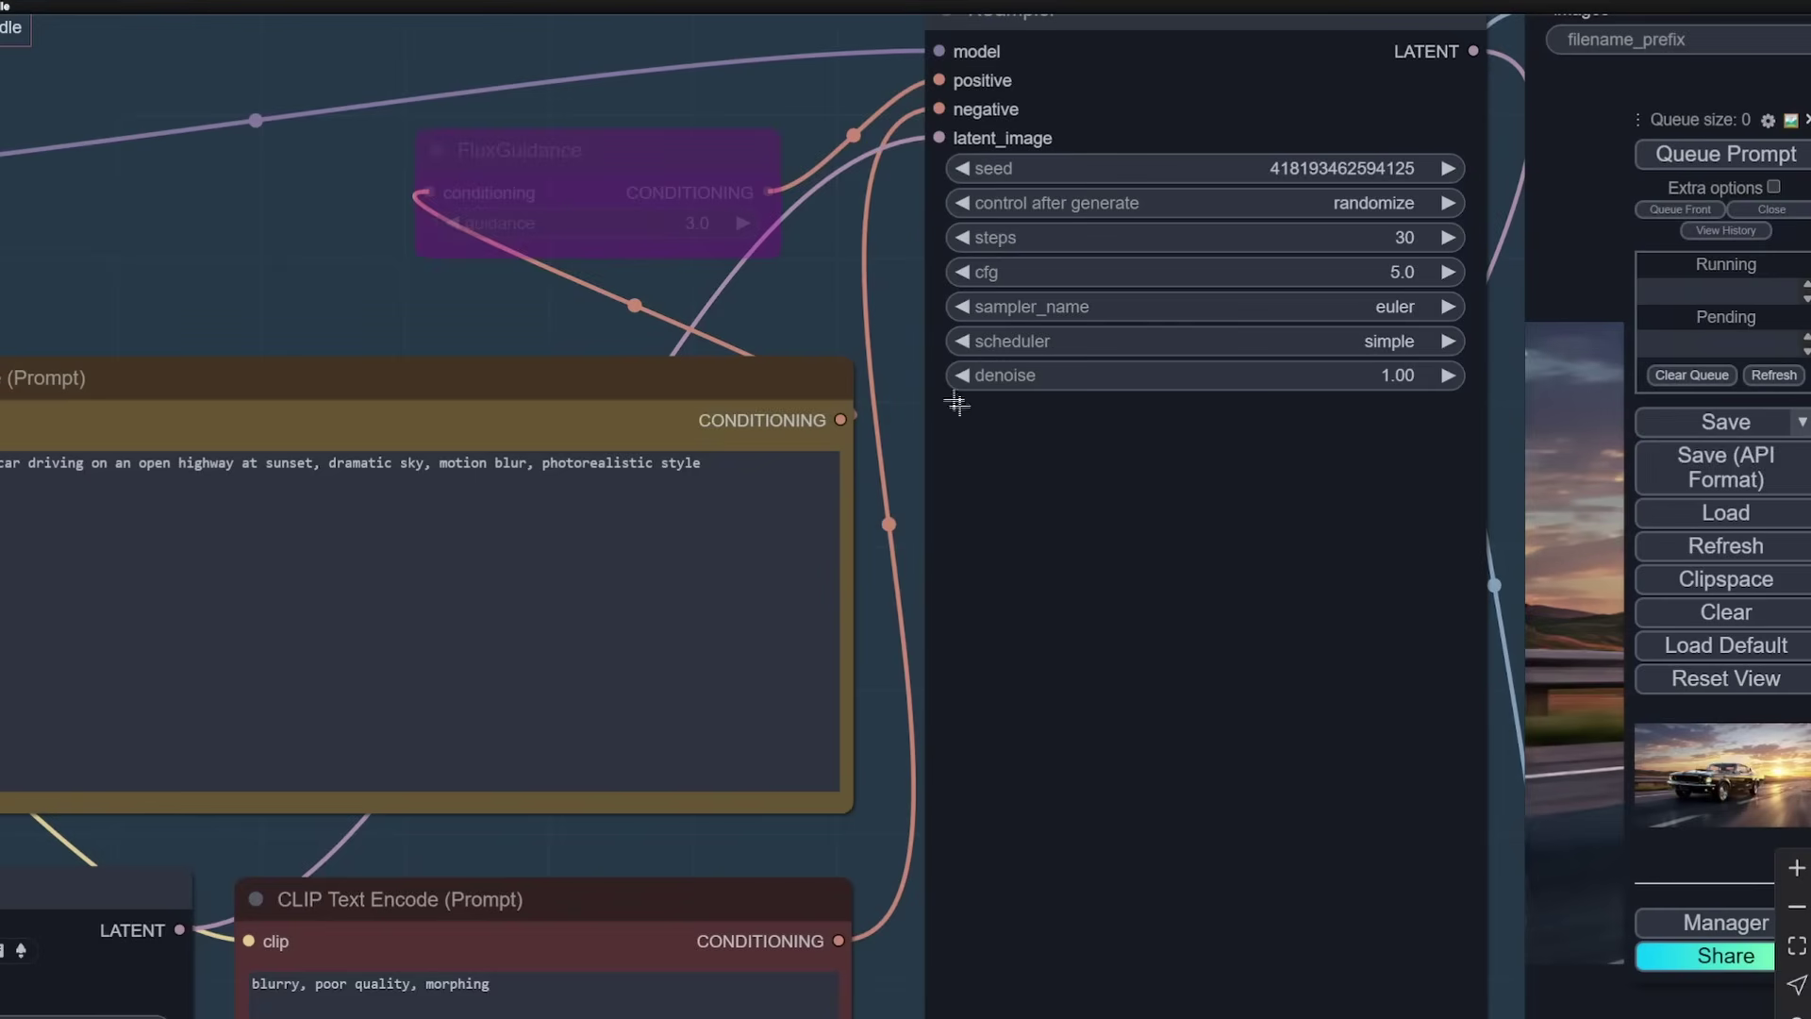
{"action": "left_click_drag", "start_coordinate": [892, 251], "coordinate": [749, 300]}
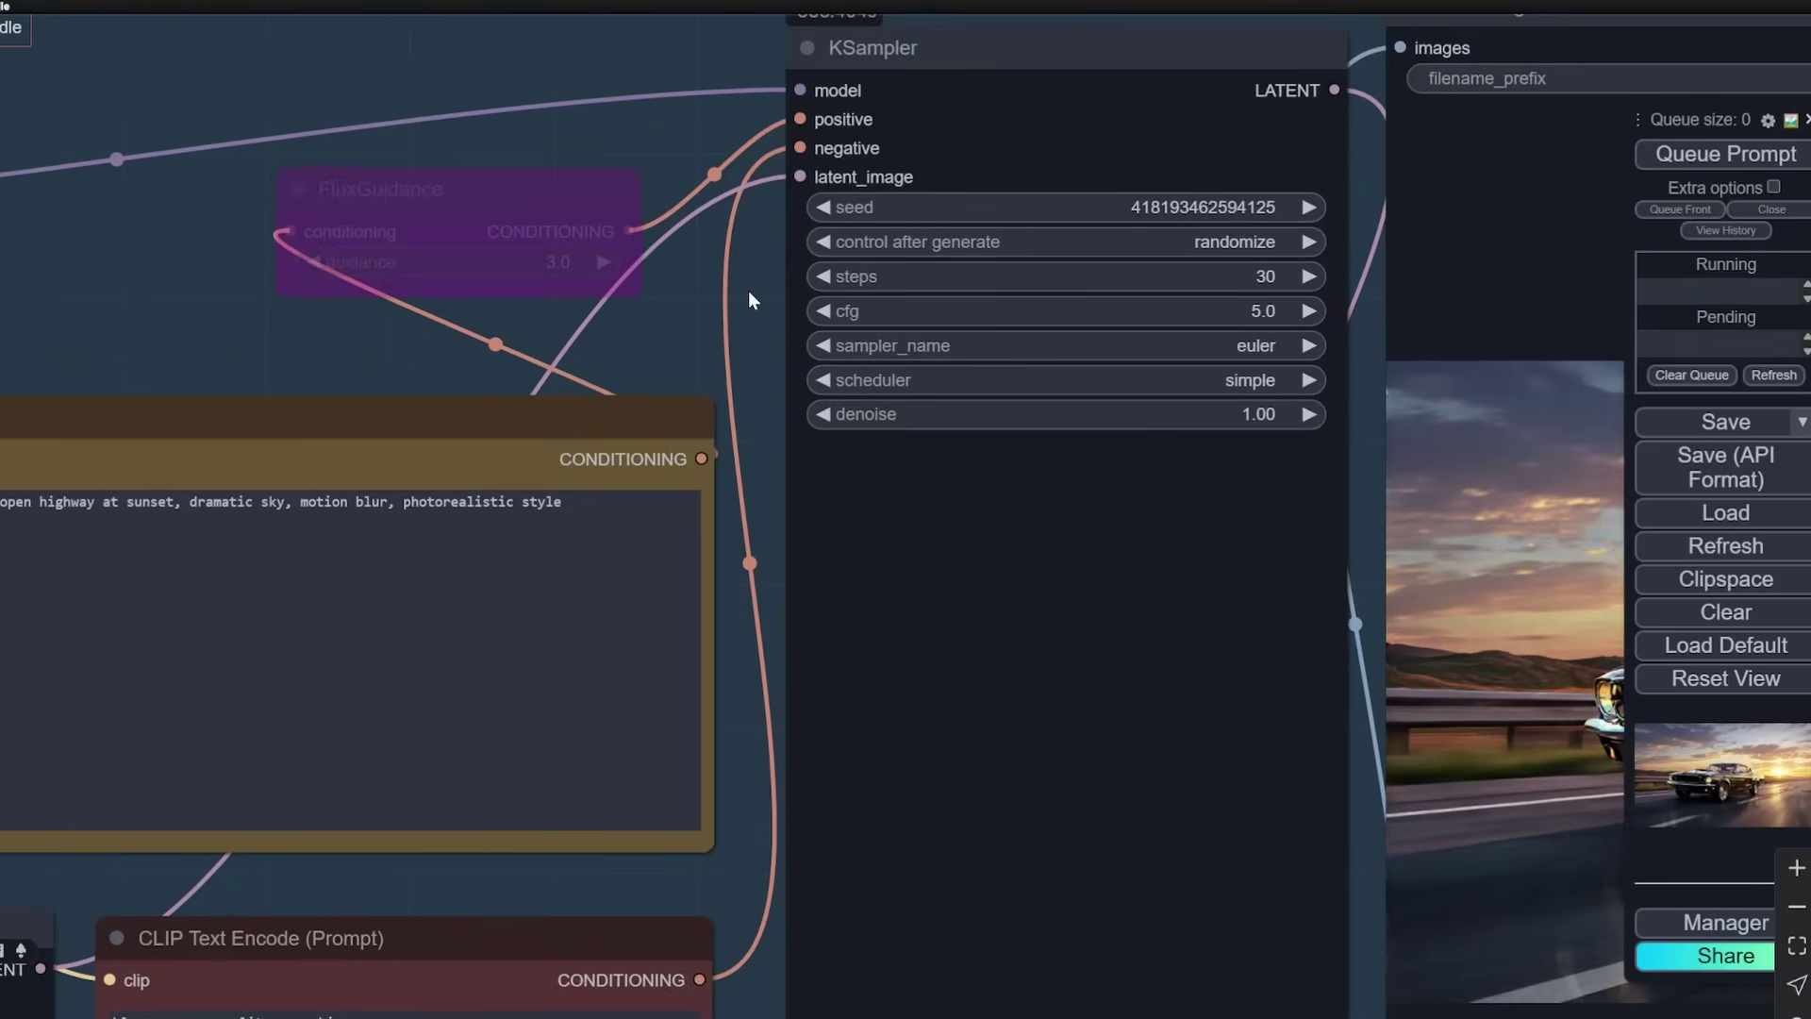
{"action": "scroll", "coordinate": [1366, 307], "scroll_direction": "up", "scroll_amount": 1}
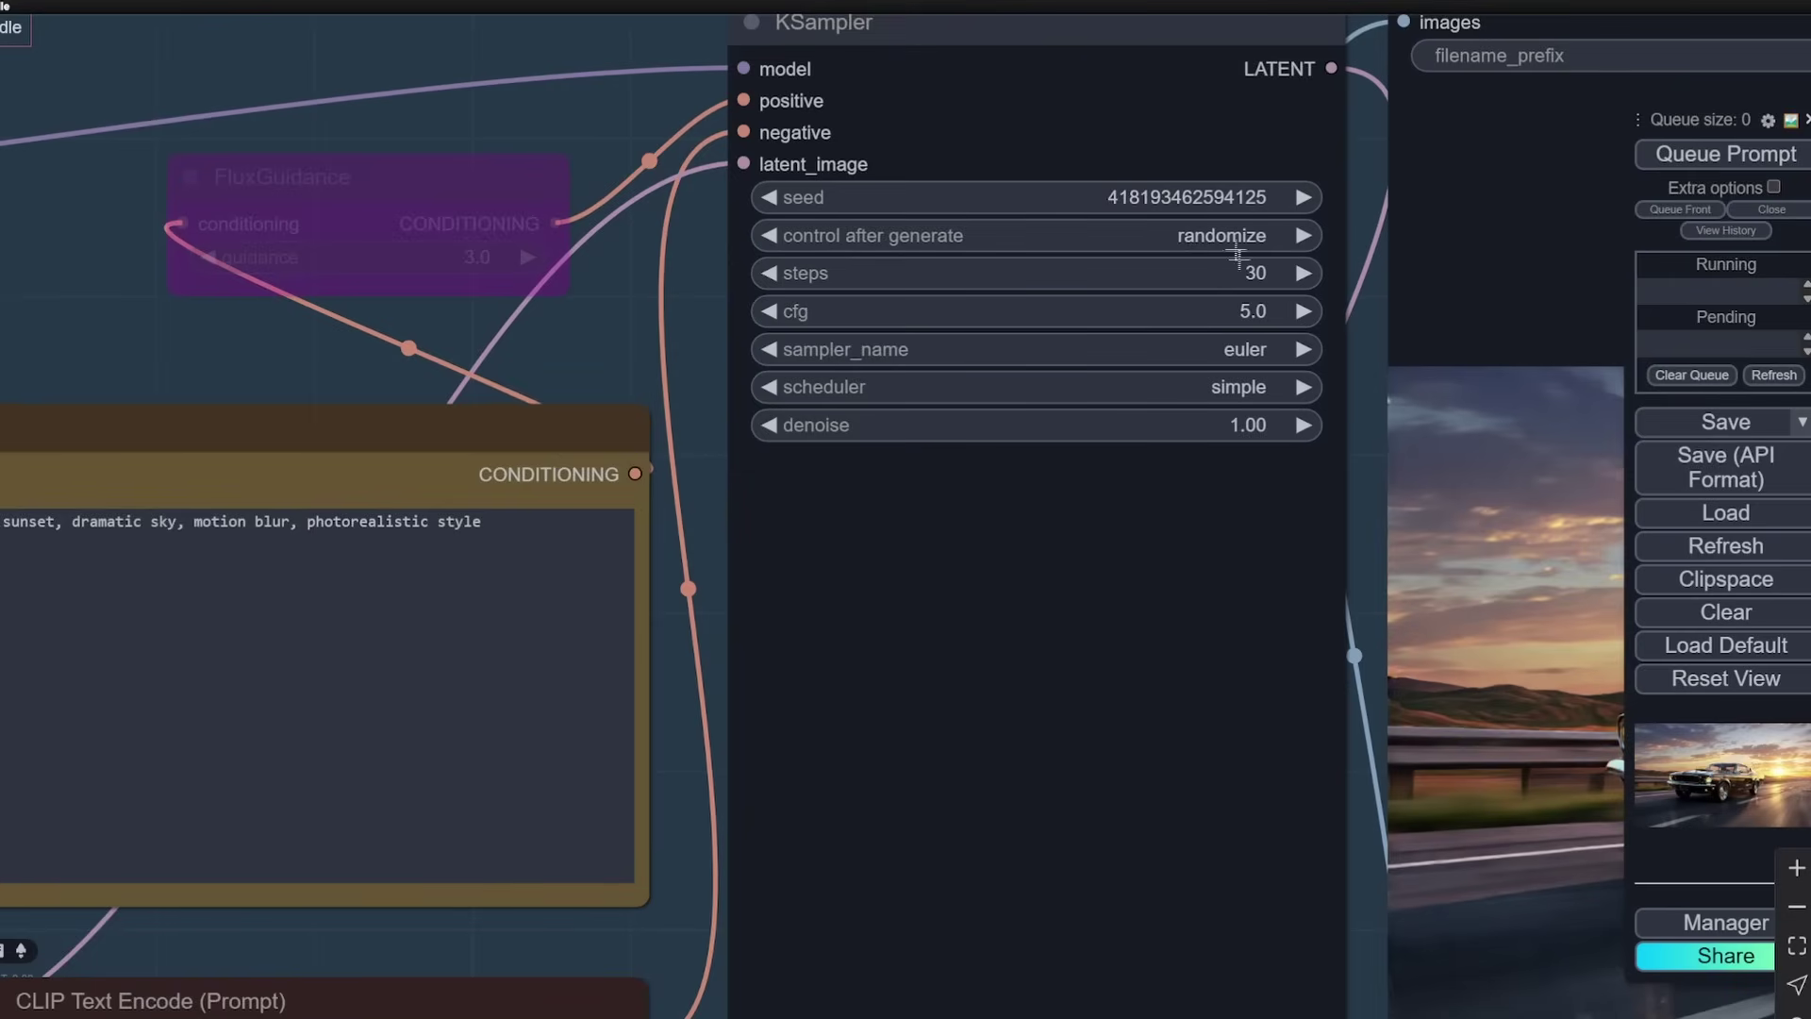
{"action": "scroll", "coordinate": [1273, 274], "scroll_direction": "down", "scroll_amount": 8}
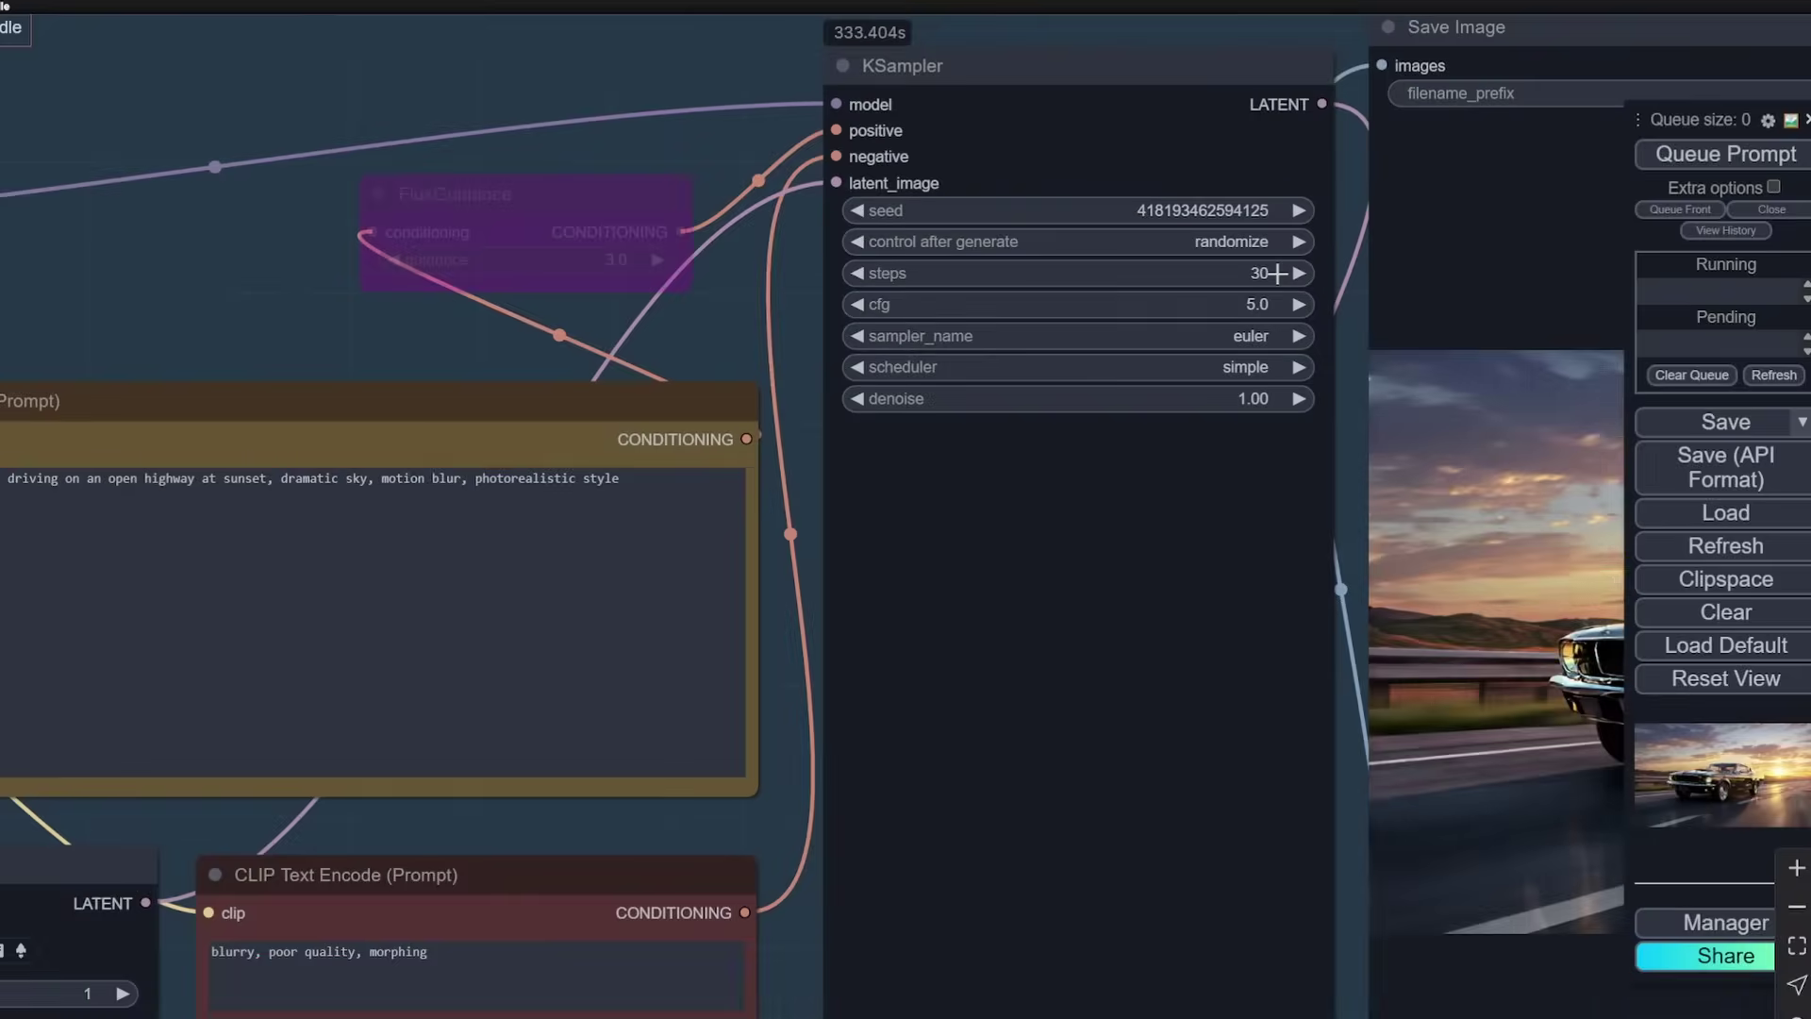
{"action": "scroll", "coordinate": [443, 214], "scroll_direction": "up", "scroll_amount": 3}
{"action": "left_click_drag", "start_coordinate": [442, 215], "coordinate": [797, 226]}
Step: Switch to the HiDream-I1-Dev-gguf repository on Hugging Face and open its author's profile from the page header
{"action": "scroll", "coordinate": [802, 219], "scroll_direction": "up", "scroll_amount": 5}
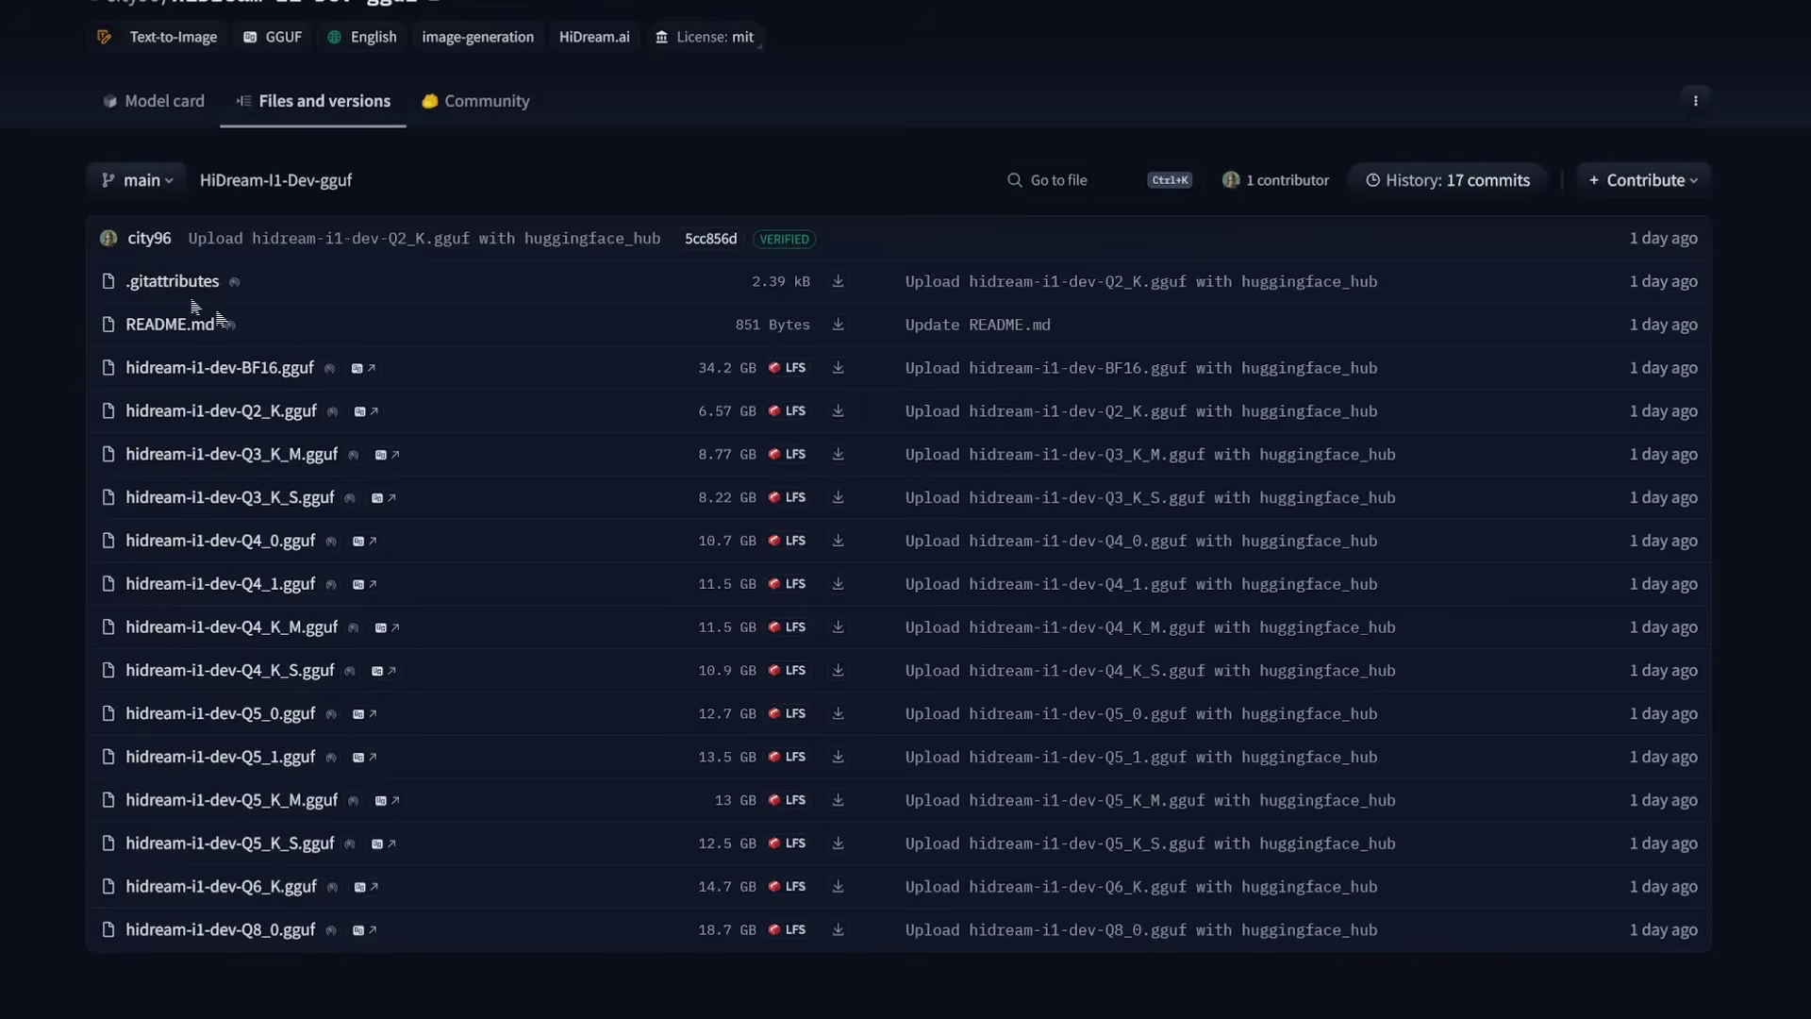
{"action": "scroll", "coordinate": [189, 303], "scroll_direction": "up", "scroll_amount": 2}
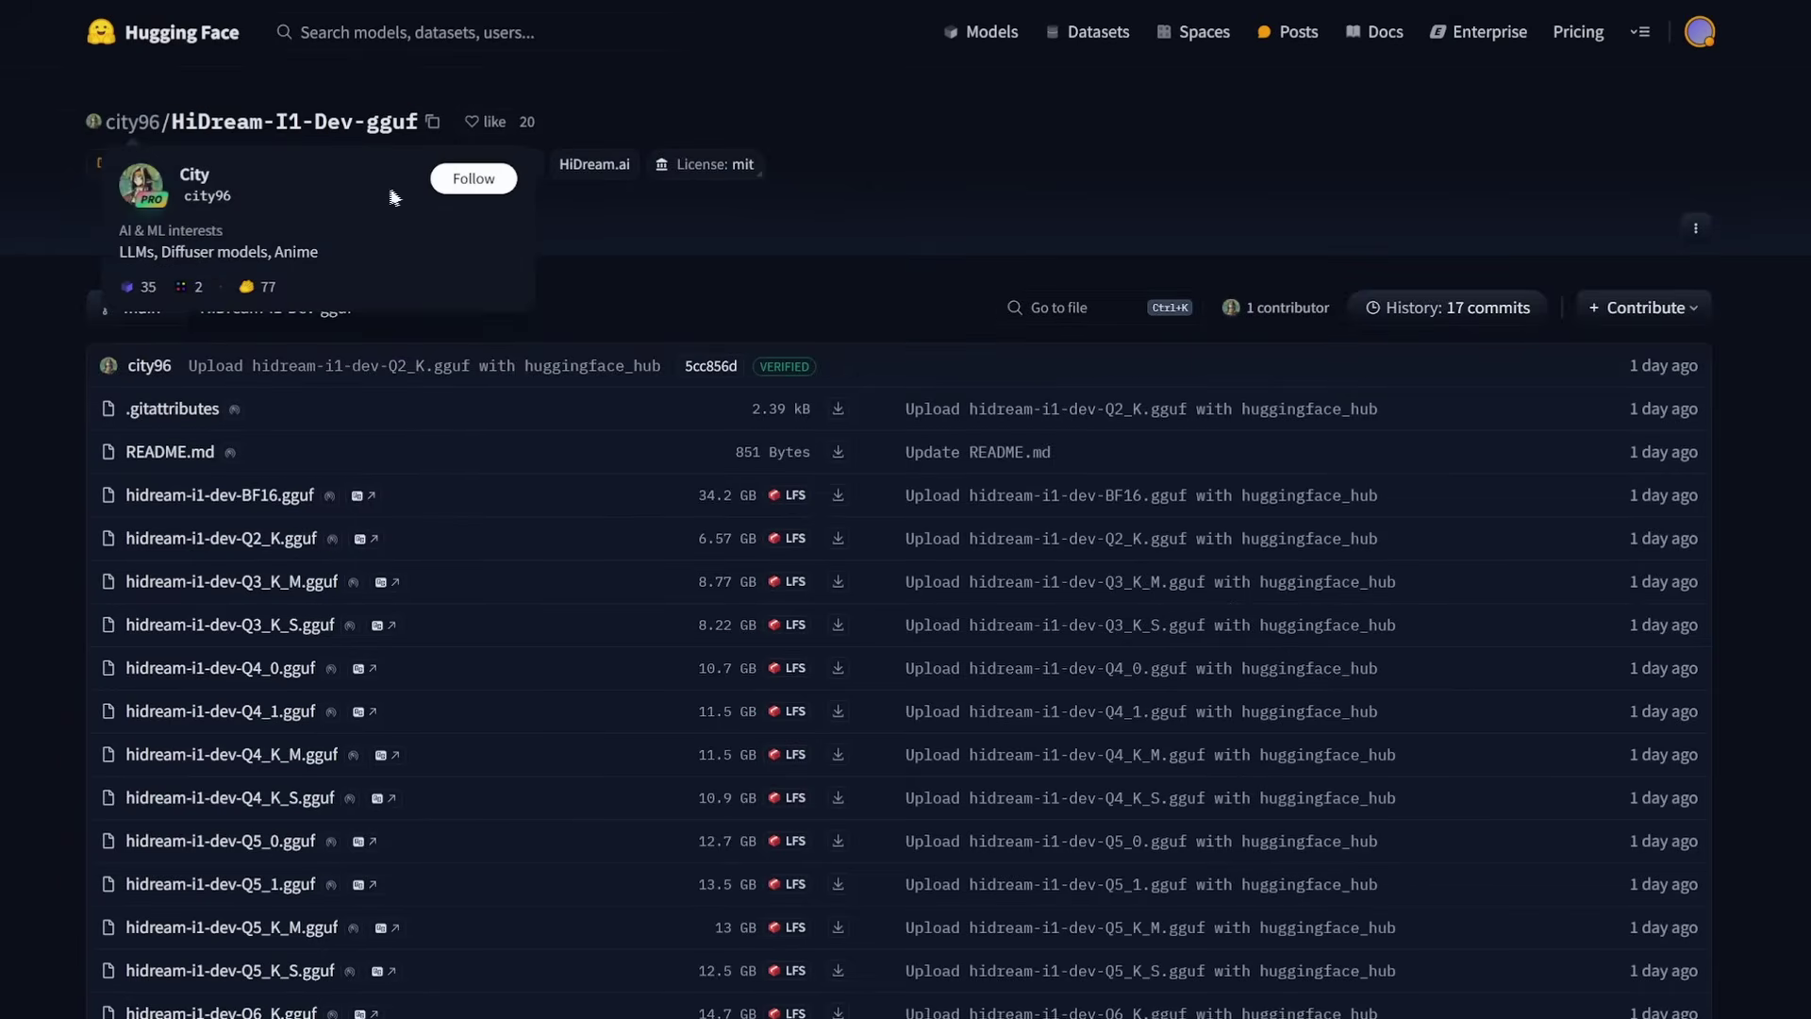
{"action": "left_click", "coordinate": [132, 123]}
{"action": "scroll", "coordinate": [911, 500], "scroll_direction": "down", "scroll_amount": 5}
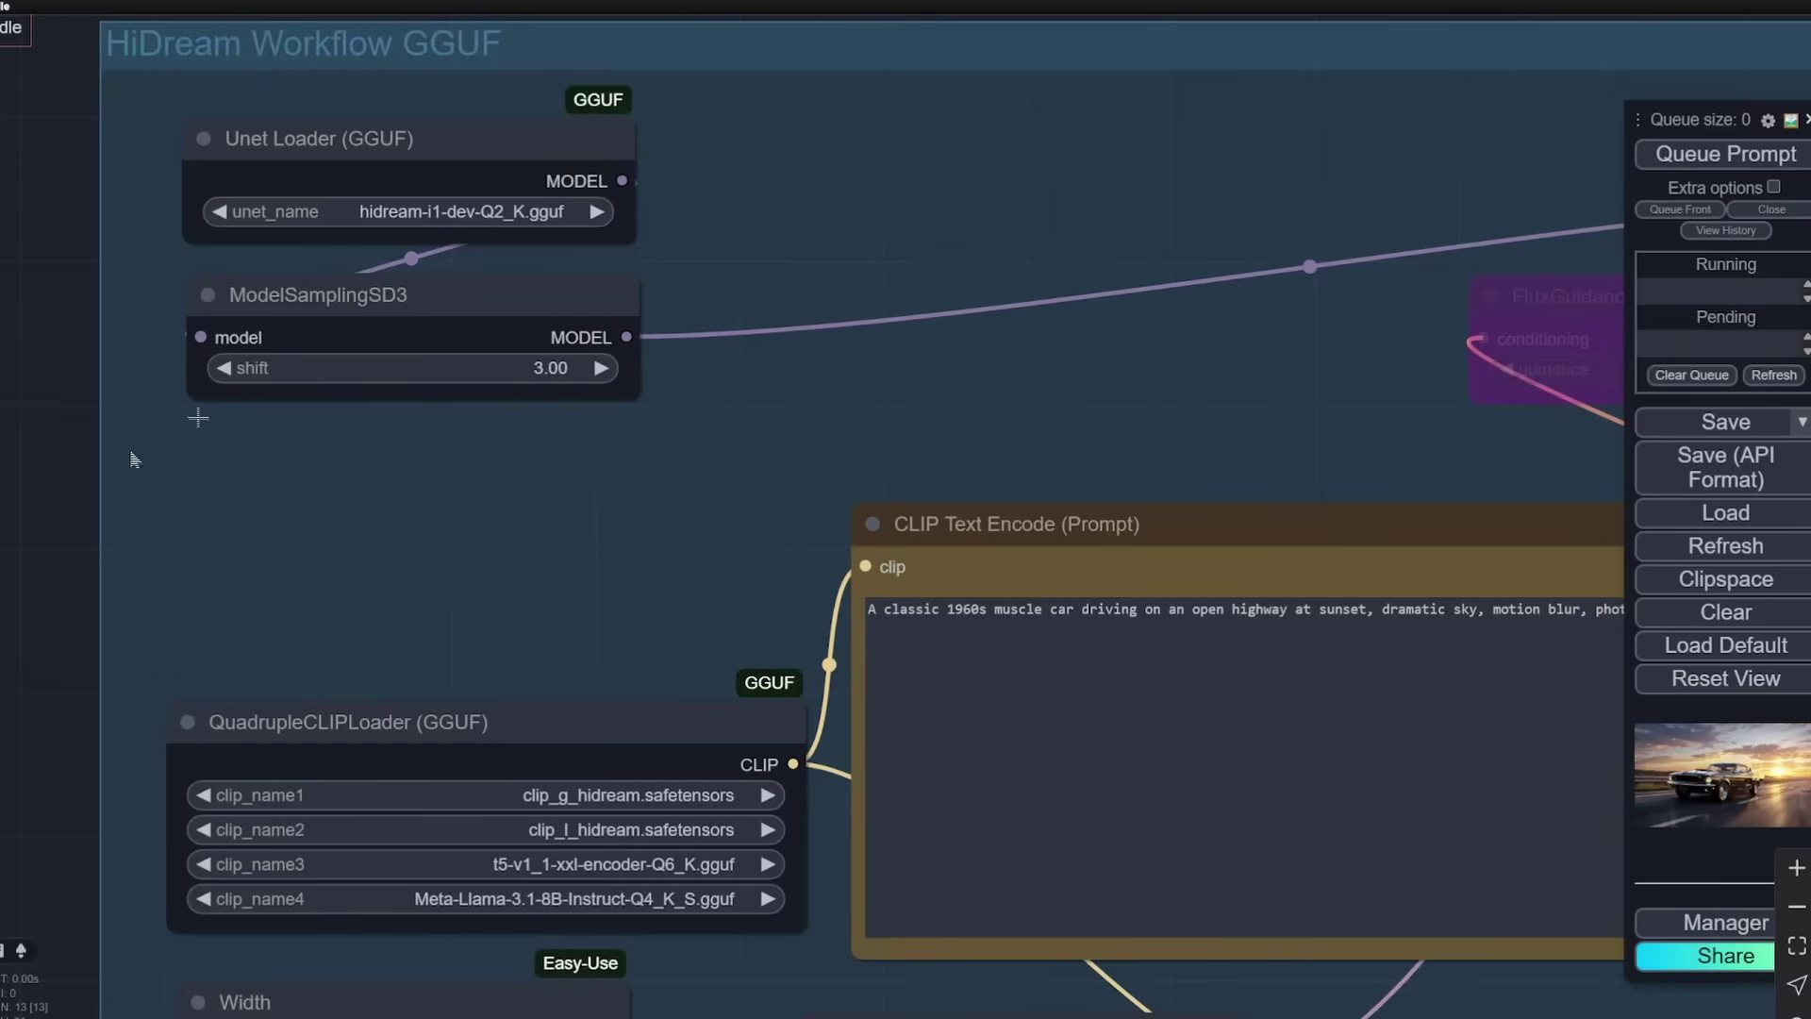
Step: Back in ComfyUI, review the complete HiDream Workflow GGUF group from the loader nodes to the saved image
{"action": "scroll", "coordinate": [132, 459], "scroll_direction": "down", "scroll_amount": 10}
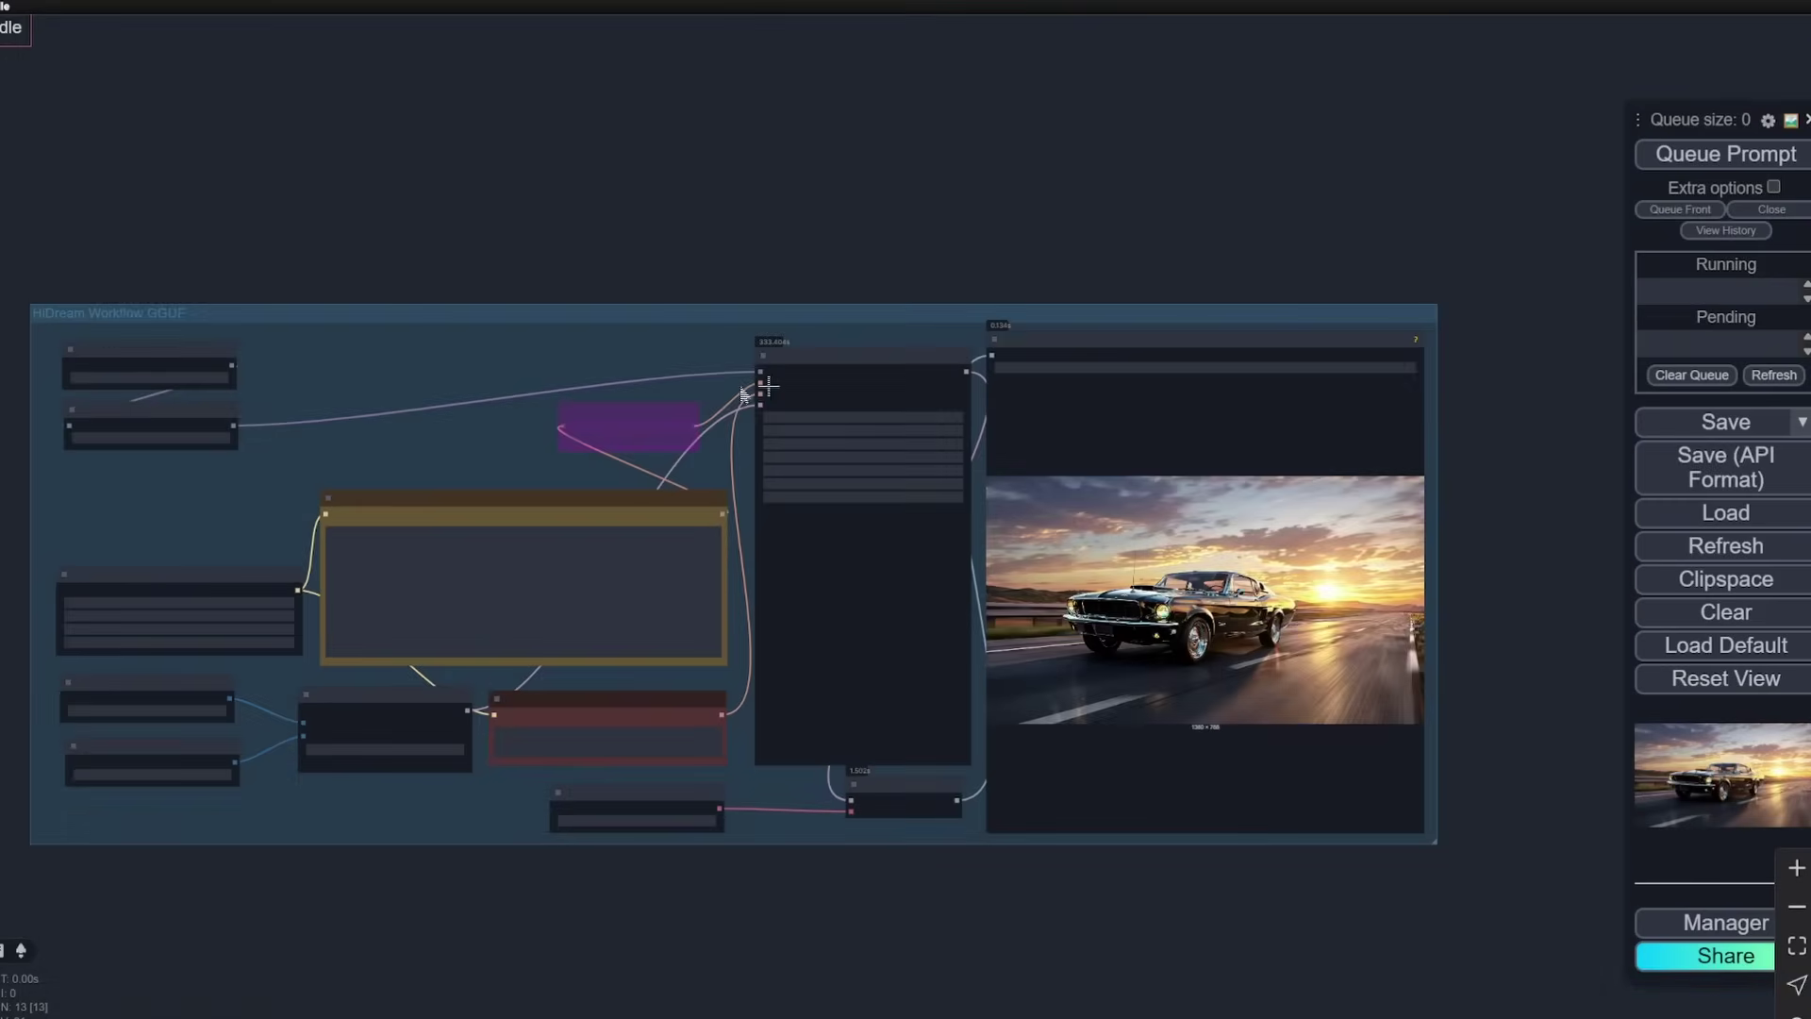
{"action": "scroll", "coordinate": [945, 331], "scroll_direction": "up", "scroll_amount": 10}
{"action": "scroll", "coordinate": [885, 196], "scroll_direction": "down", "scroll_amount": 10}
{"action": "scroll", "coordinate": [959, 905], "scroll_direction": "up", "scroll_amount": 10}
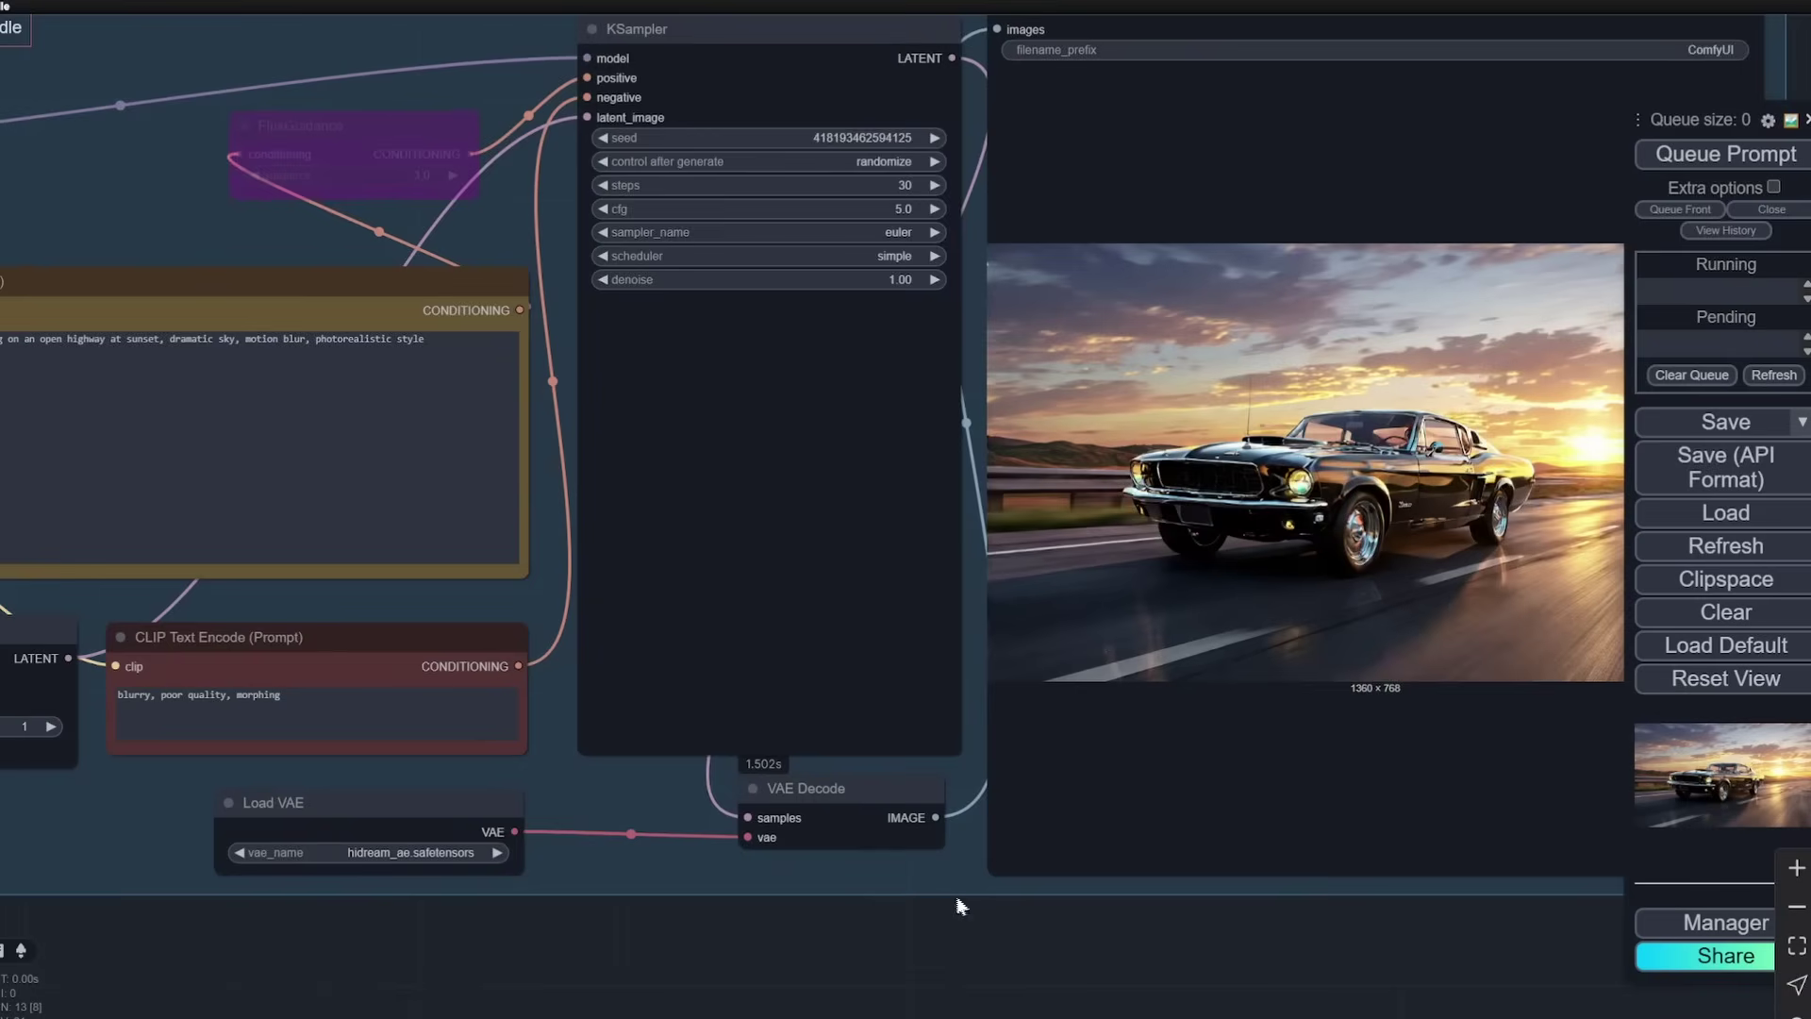
{"action": "scroll", "coordinate": [972, 896], "scroll_direction": "down", "scroll_amount": 2}
{"action": "scroll", "coordinate": [580, 294], "scroll_direction": "up", "scroll_amount": 3}
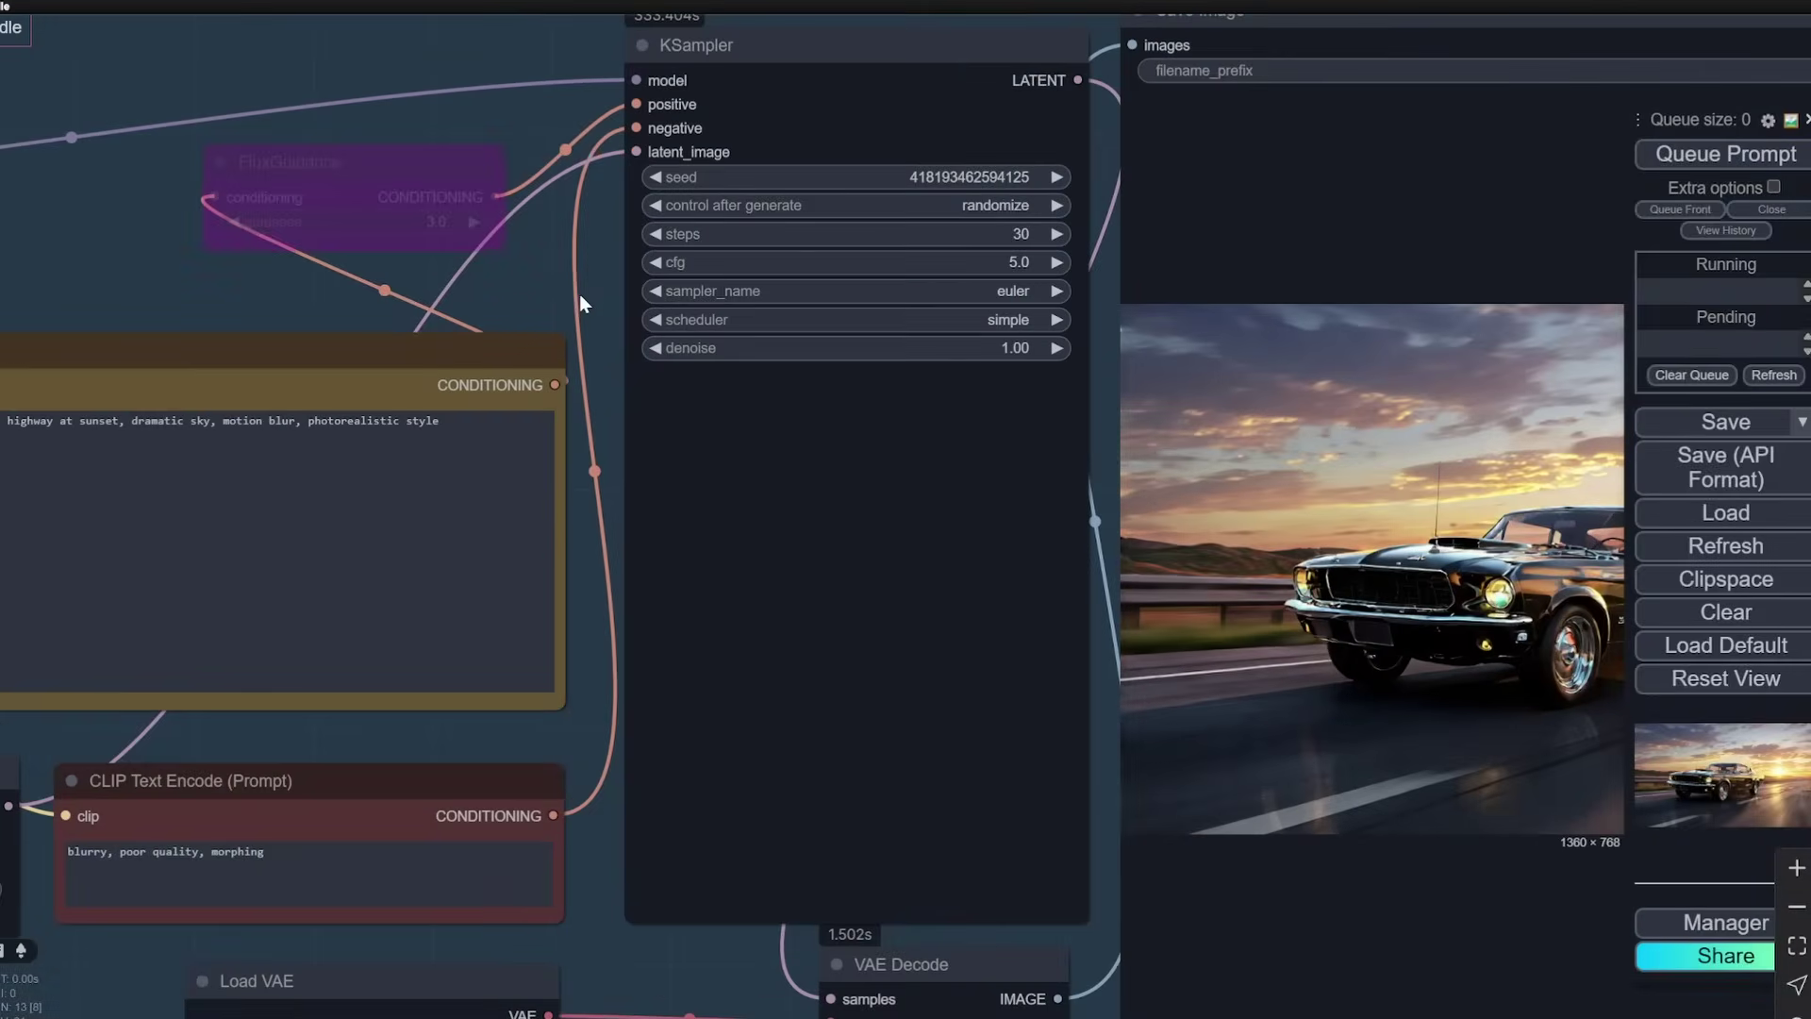
Step: Inspect the KSampler's steps and cfg settings closely and check them against the output image
{"action": "scroll", "coordinate": [594, 300], "scroll_direction": "up", "scroll_amount": 2}
{"action": "scroll", "coordinate": [1333, 302], "scroll_direction": "up", "scroll_amount": 1}
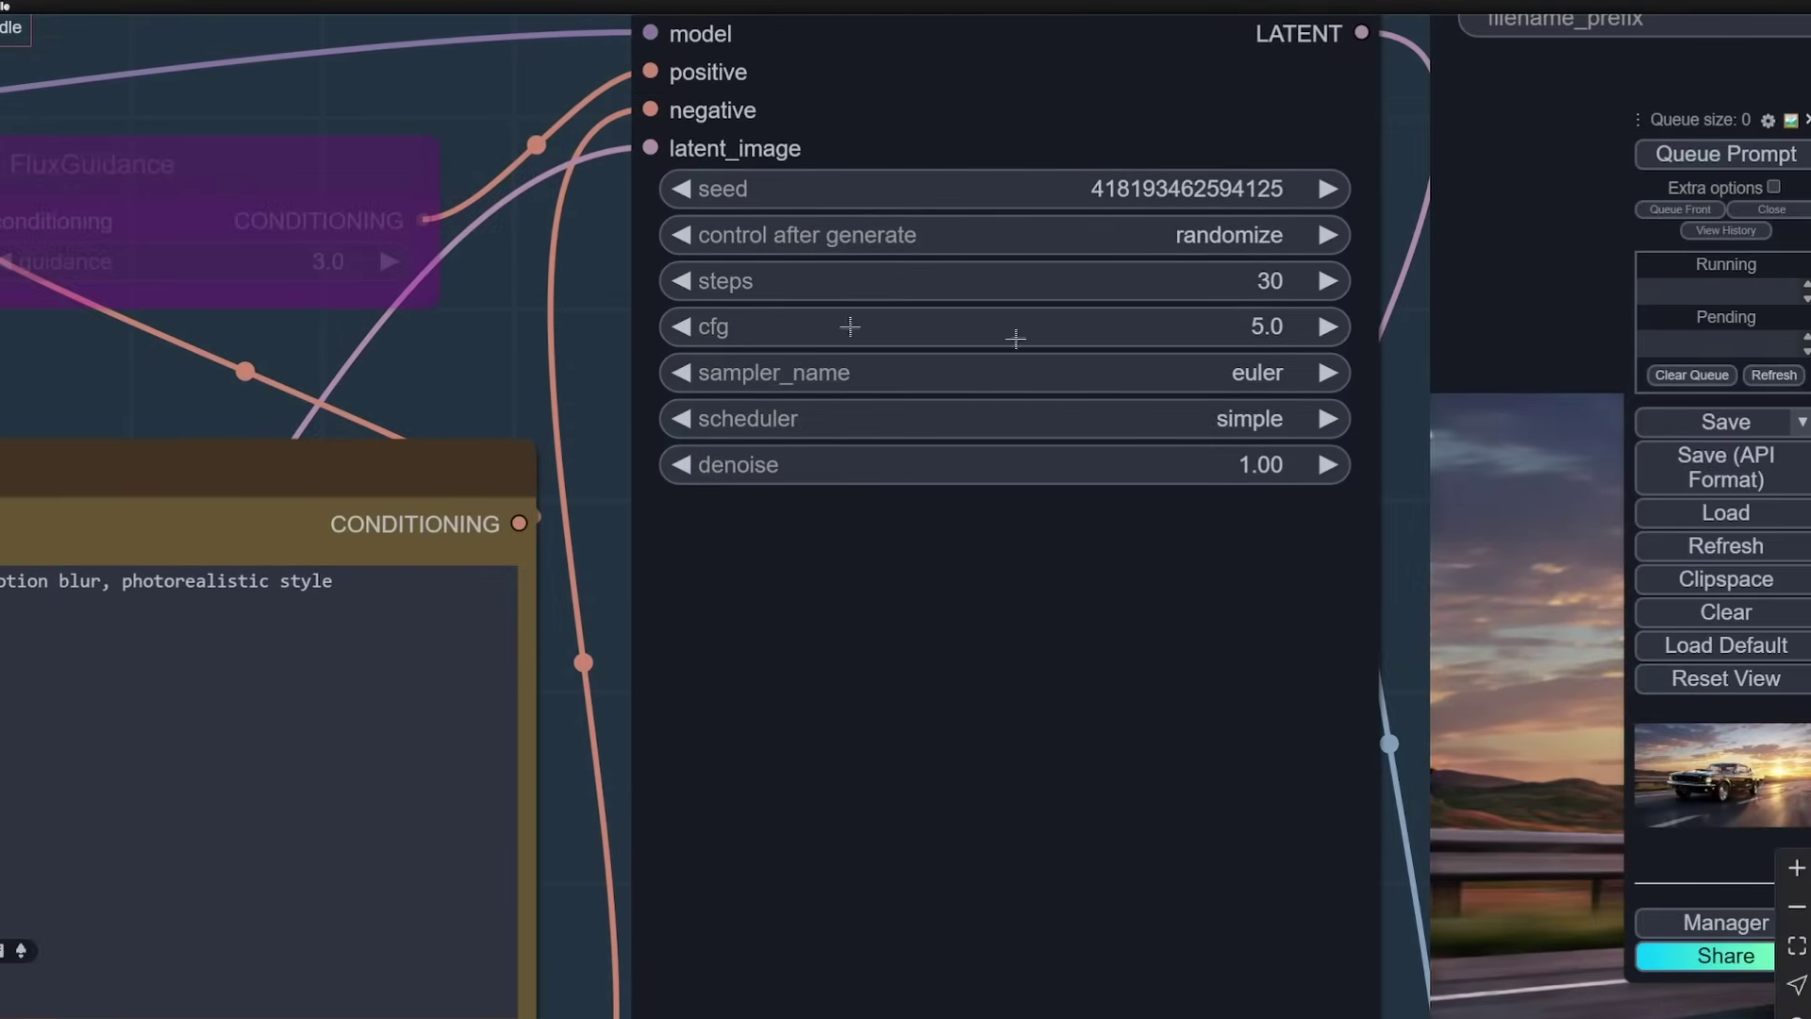
{"action": "scroll", "coordinate": [903, 337], "scroll_direction": "down", "scroll_amount": 6}
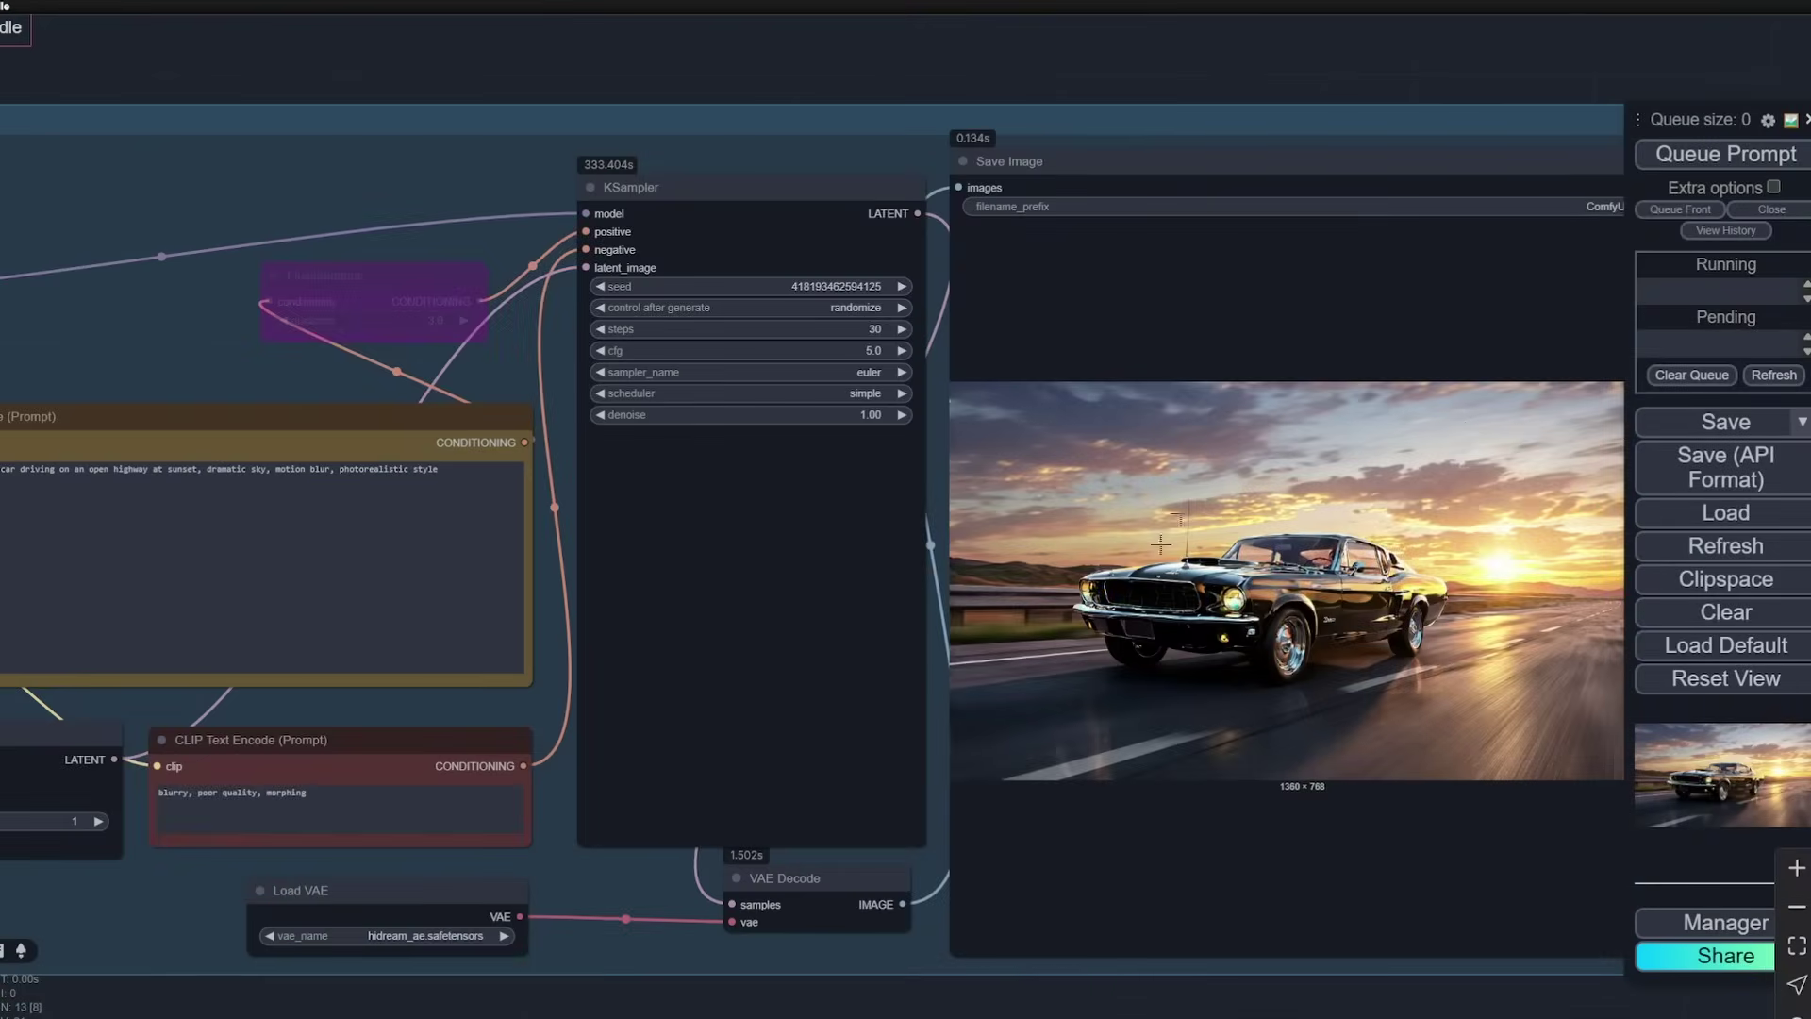
Step: Switch to the Excalidraw board and examine the two portraits of women and their prompts up close
{"action": "scroll", "coordinate": [759, 386], "scroll_direction": "up", "scroll_amount": 6}
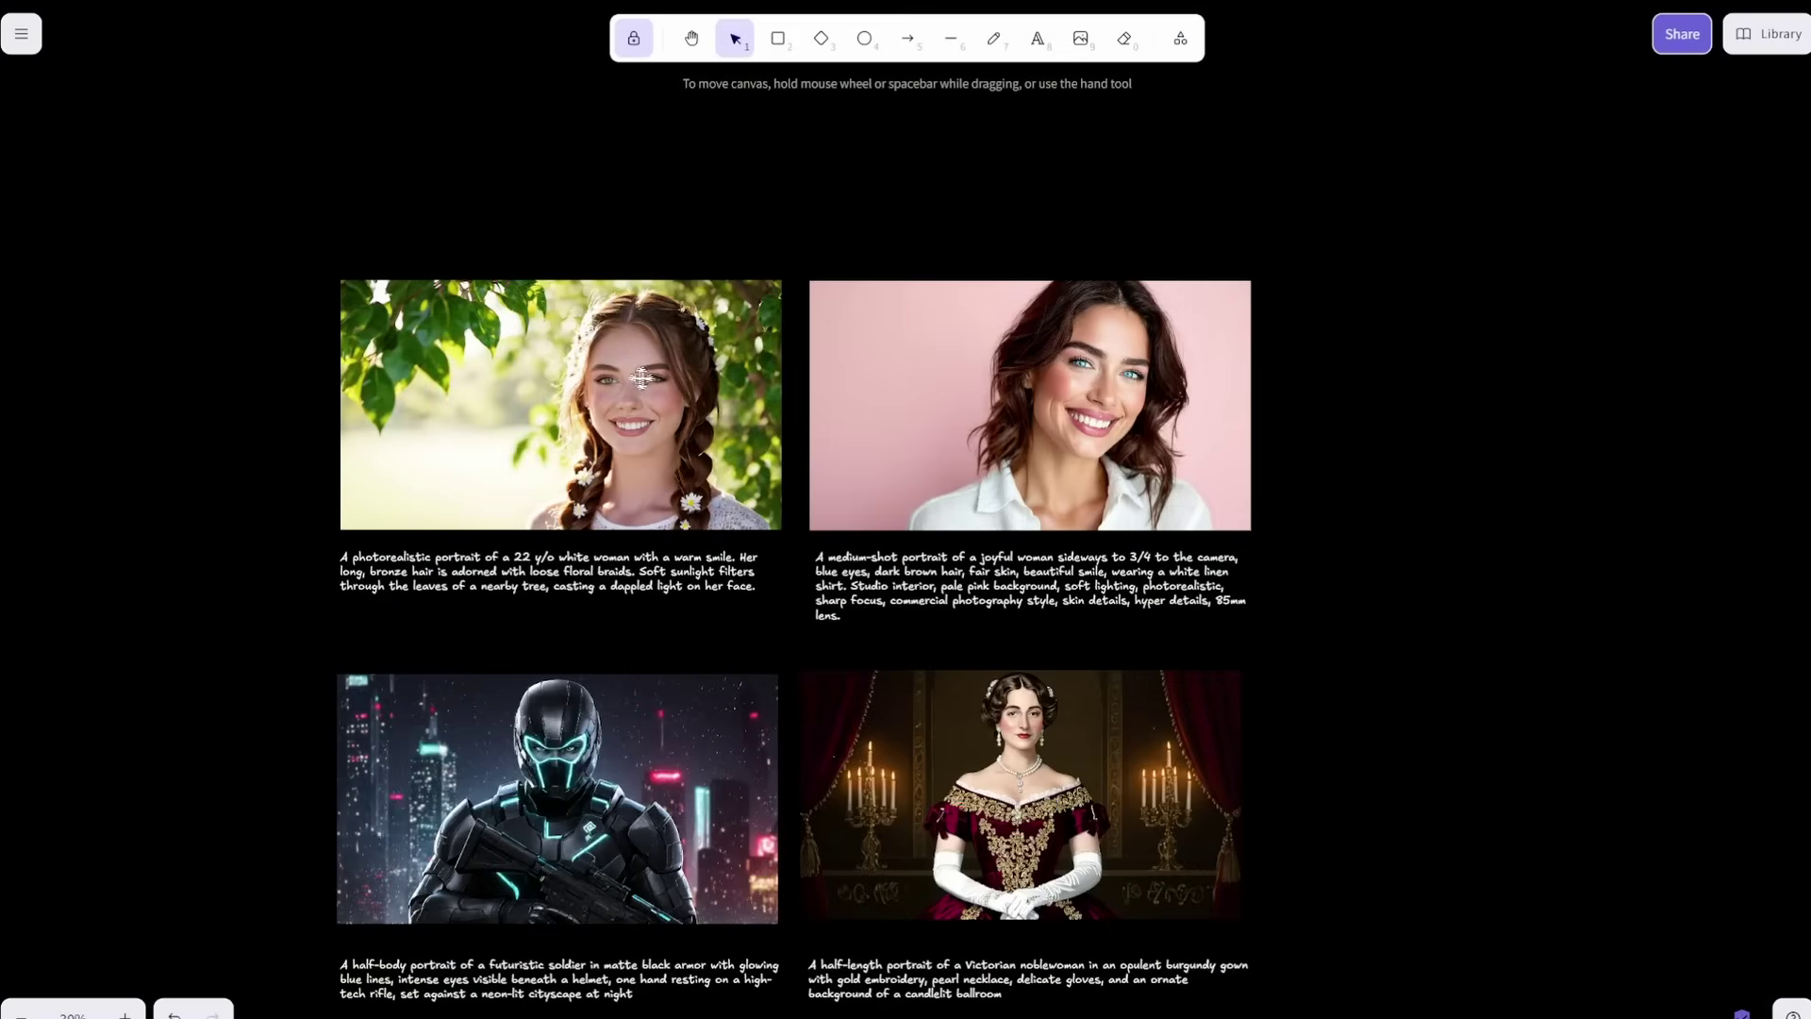
{"action": "scroll", "coordinate": [1302, 415], "scroll_direction": "up", "scroll_amount": 5}
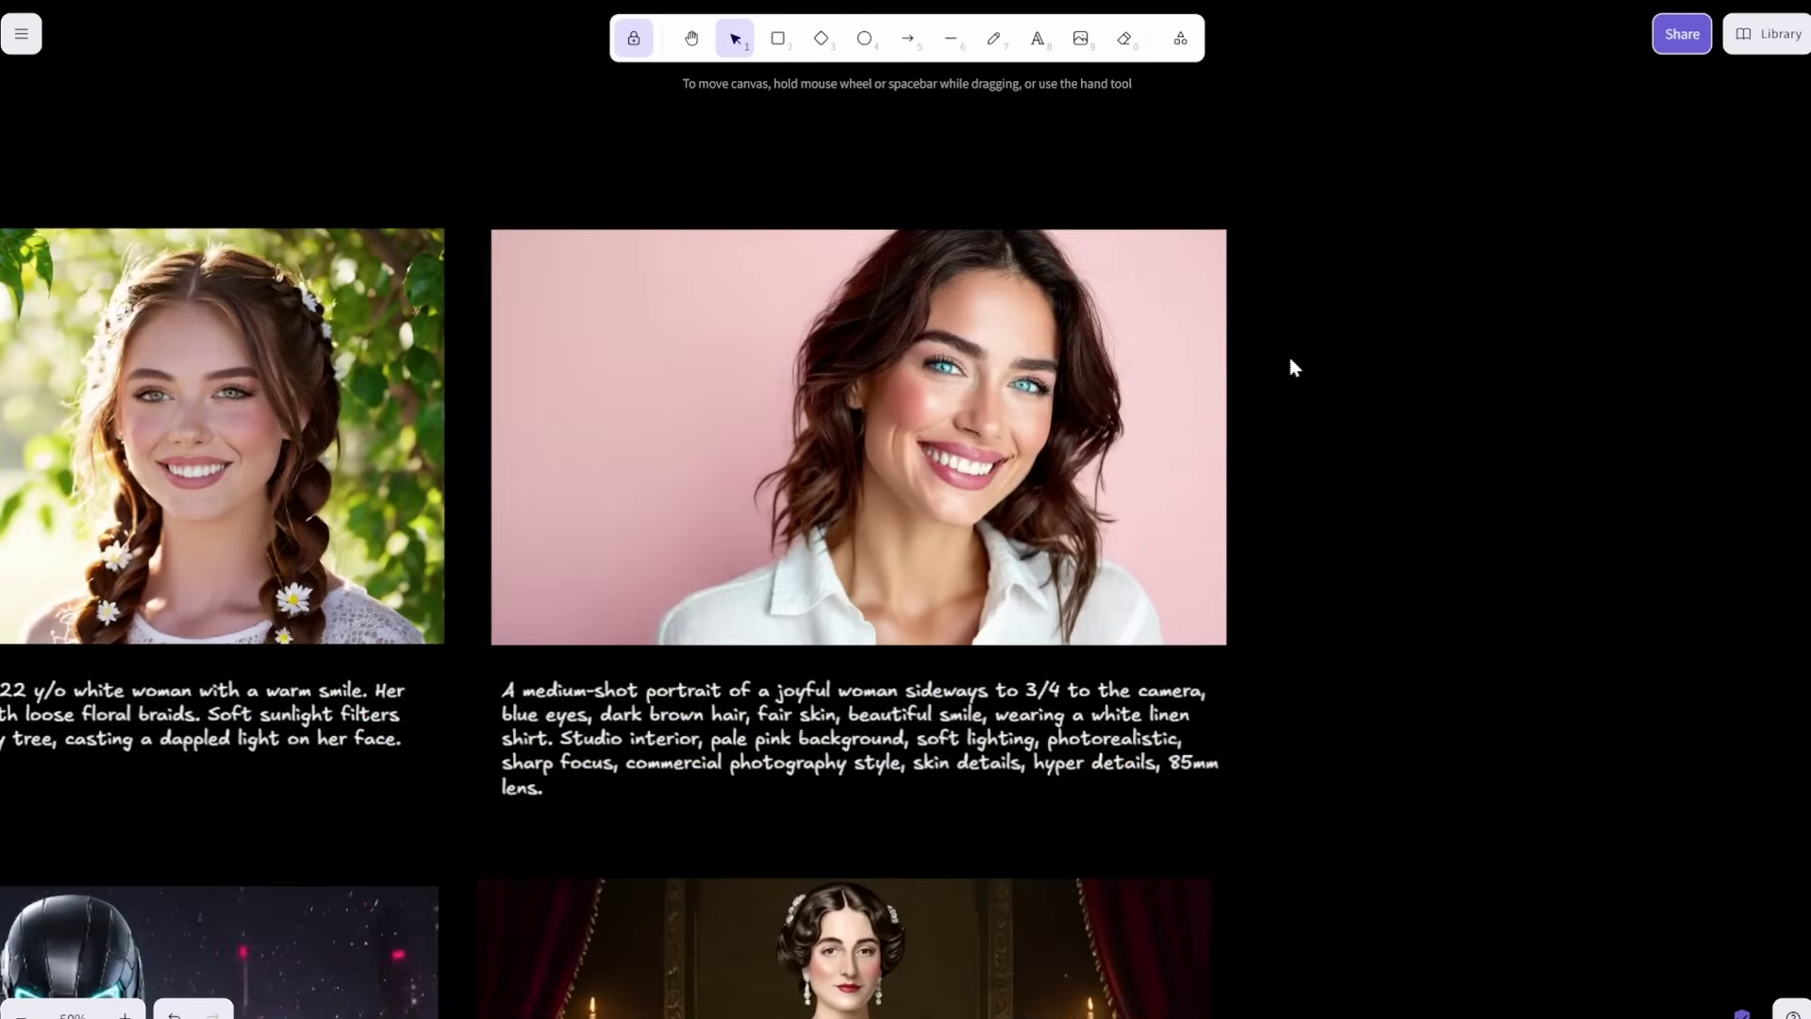
{"action": "left_click_drag", "start_coordinate": [1311, 404], "coordinate": [1635, 421]}
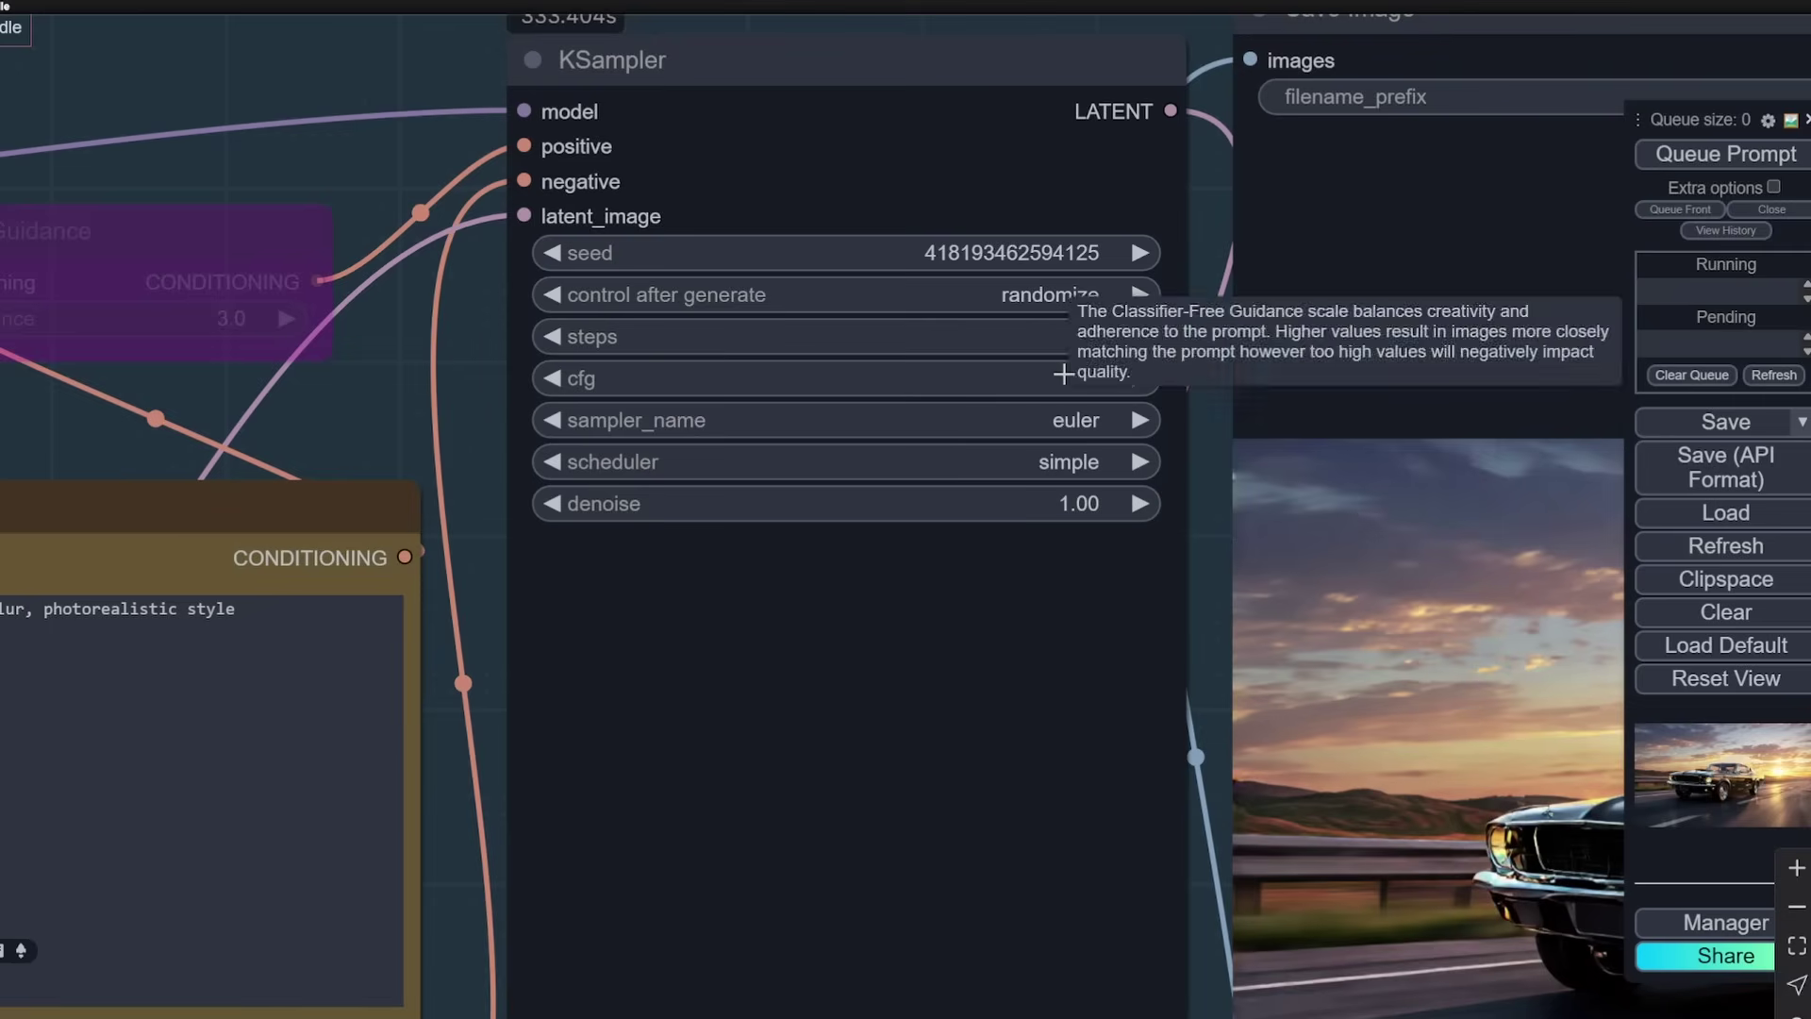
Step: In ComfyUI, examine the positive and negative prompt nodes, FluxGuidance, the KSampler and the resulting image
{"action": "scroll", "coordinate": [382, 373], "scroll_direction": "down", "scroll_amount": 2}
{"action": "left_click_drag", "start_coordinate": [376, 373], "coordinate": [928, 233]}
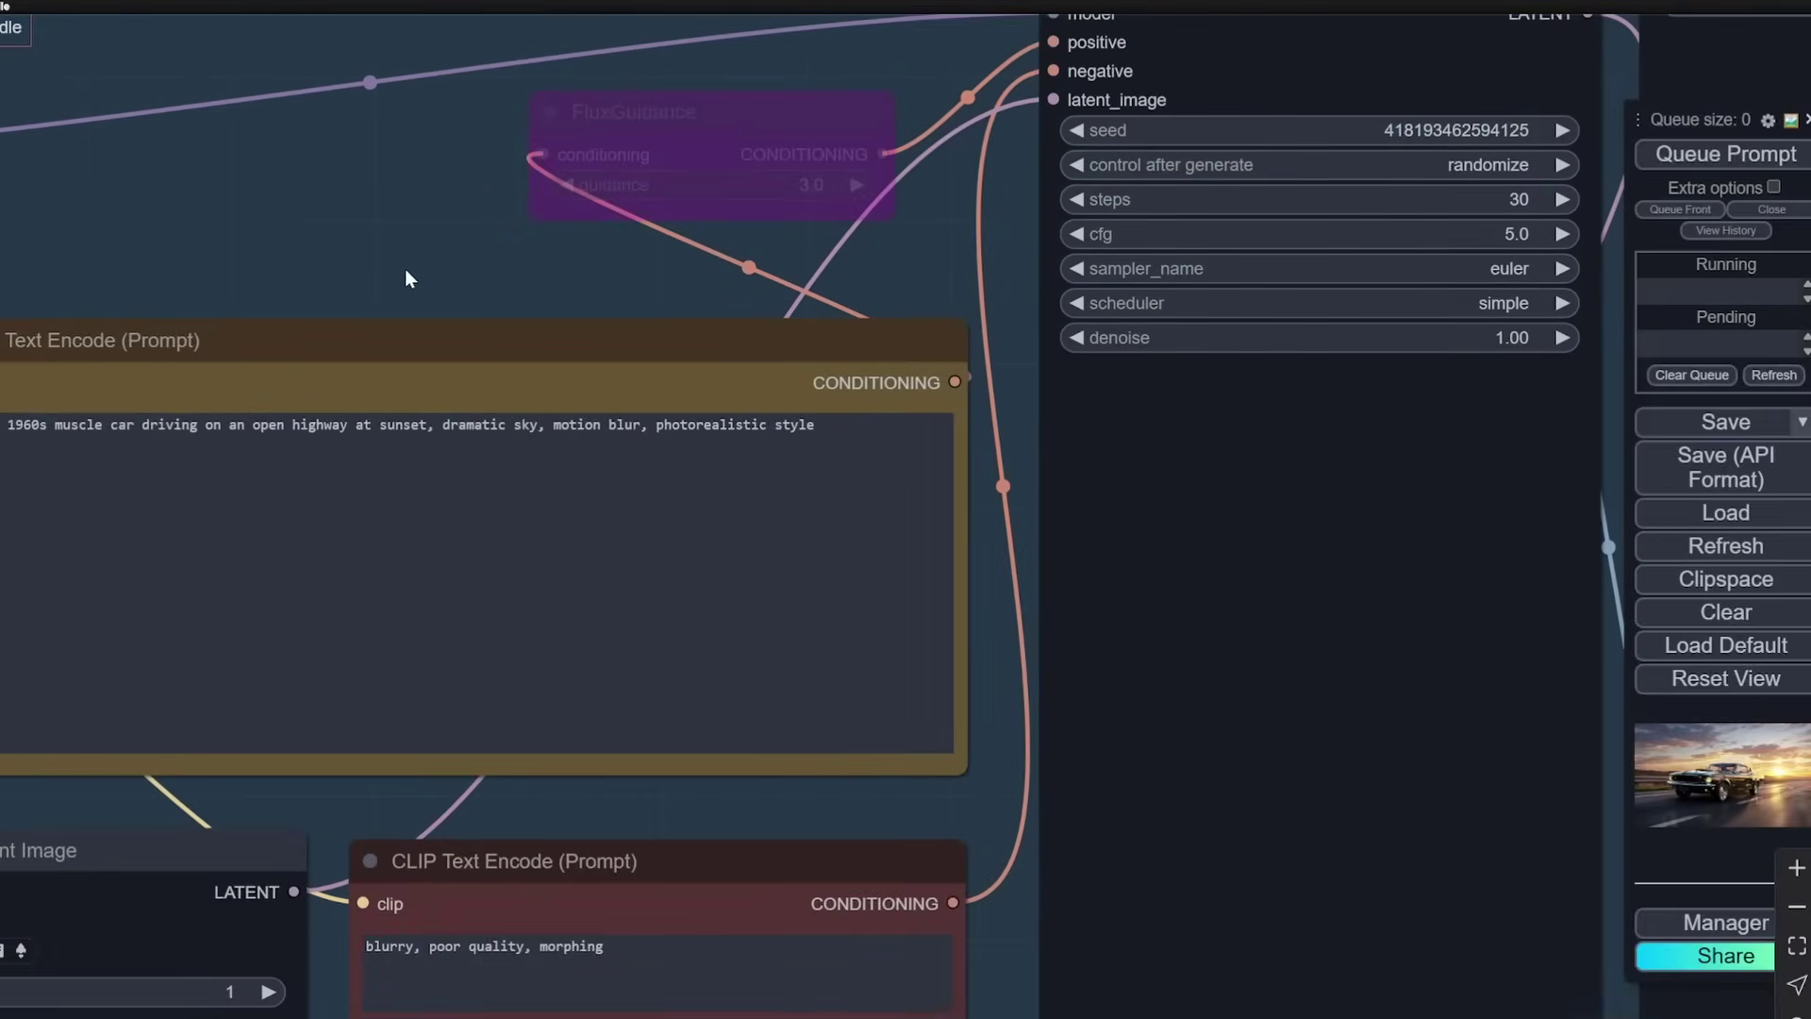
{"action": "left_click_drag", "start_coordinate": [405, 271], "coordinate": [653, 234]}
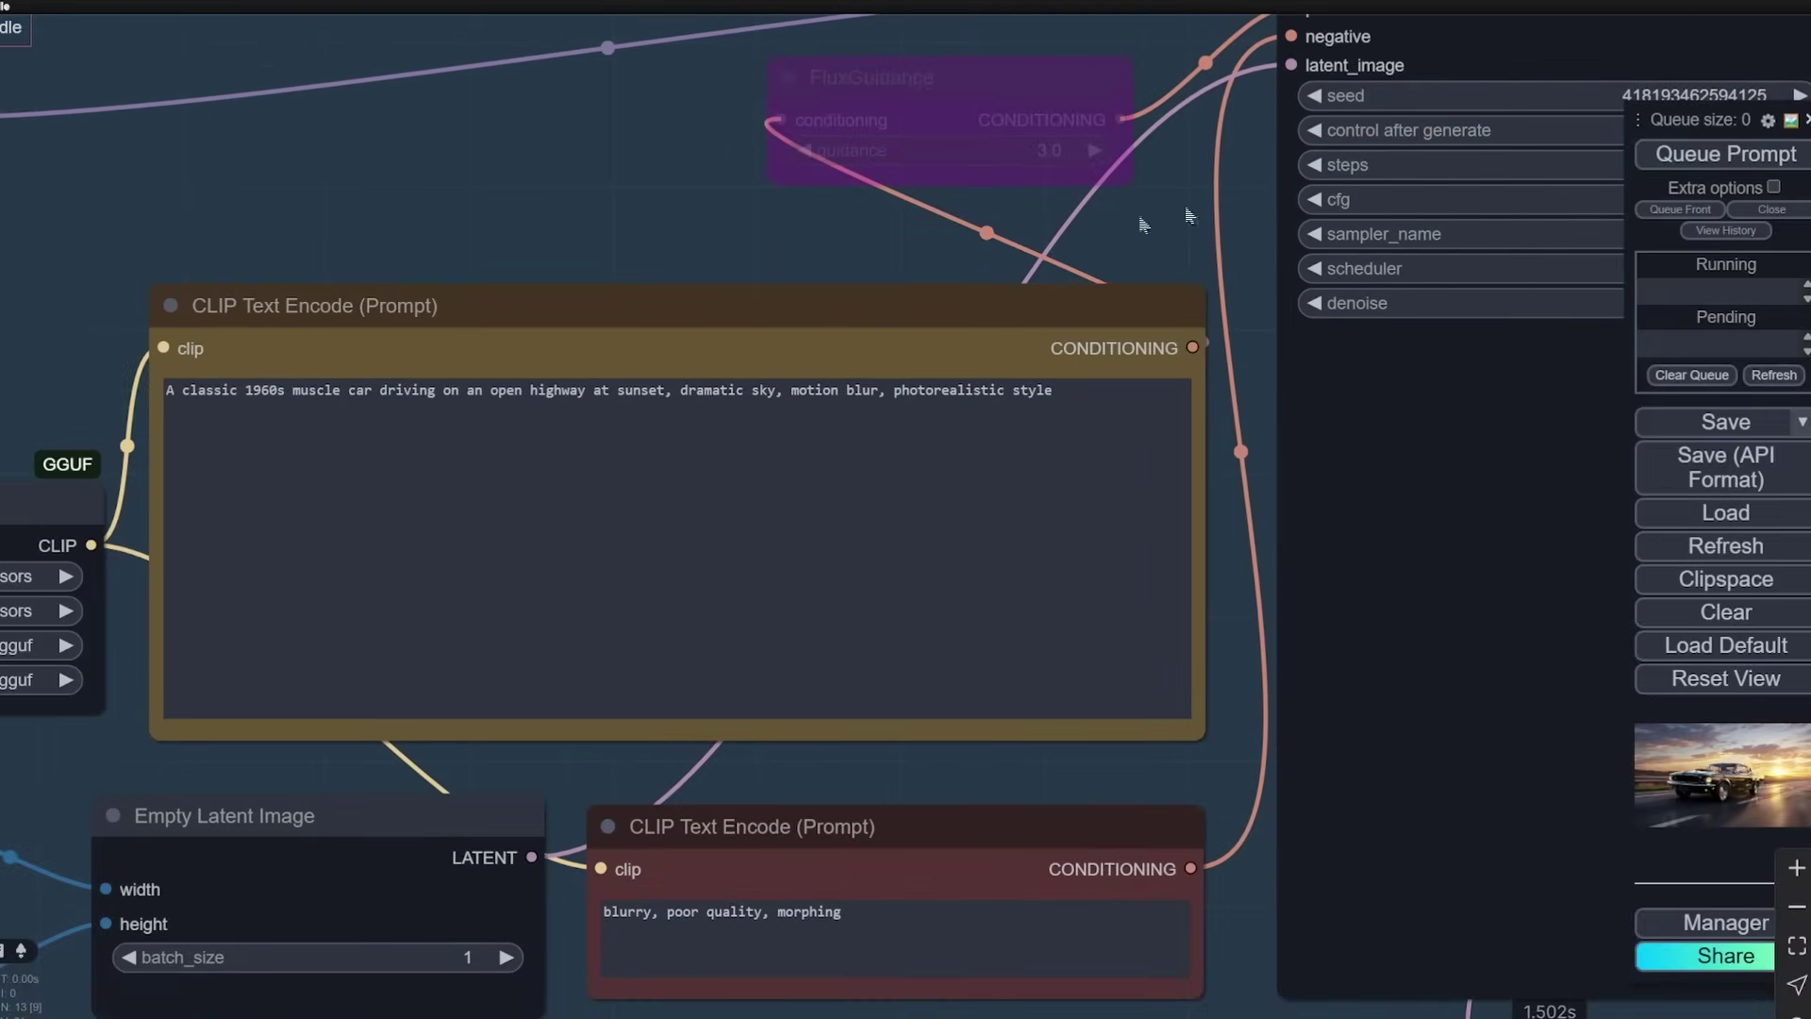
{"action": "left_click_drag", "start_coordinate": [1187, 216], "coordinate": [144, 335]}
{"action": "scroll", "coordinate": [1179, 386], "scroll_direction": "down", "scroll_amount": 3}
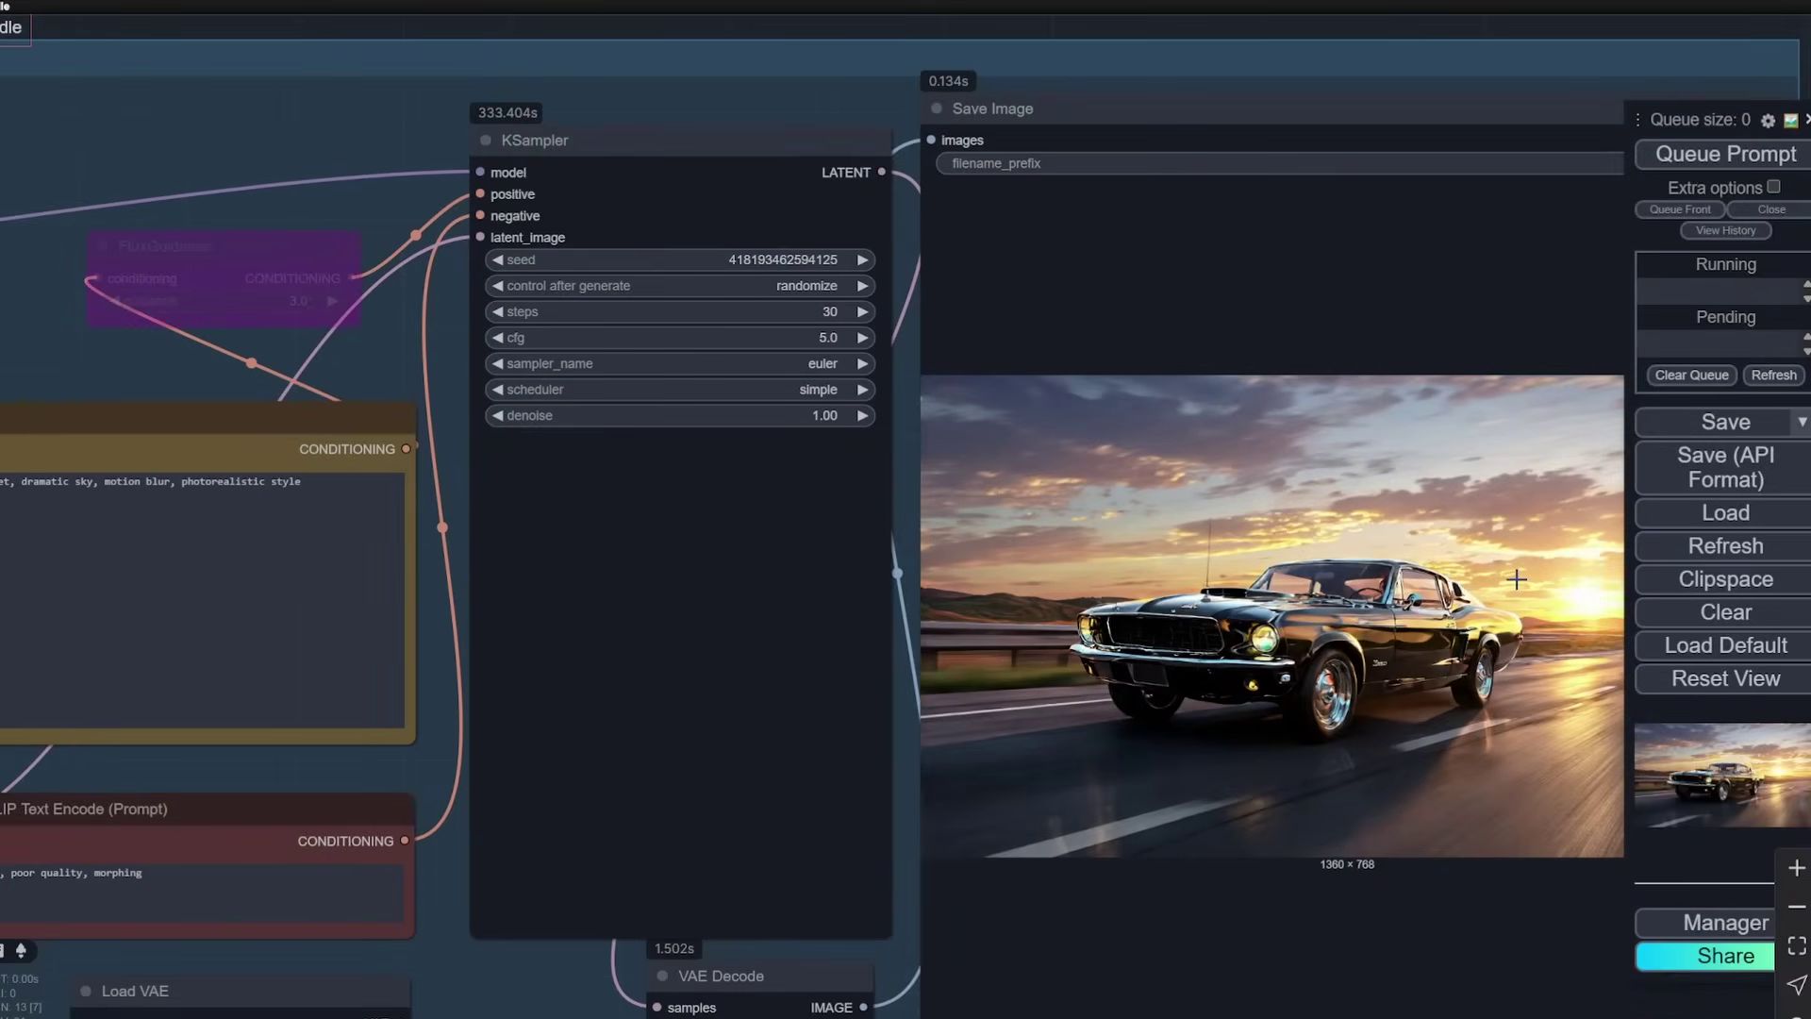
{"action": "left_click_drag", "start_coordinate": [281, 377], "coordinate": [536, 292]}
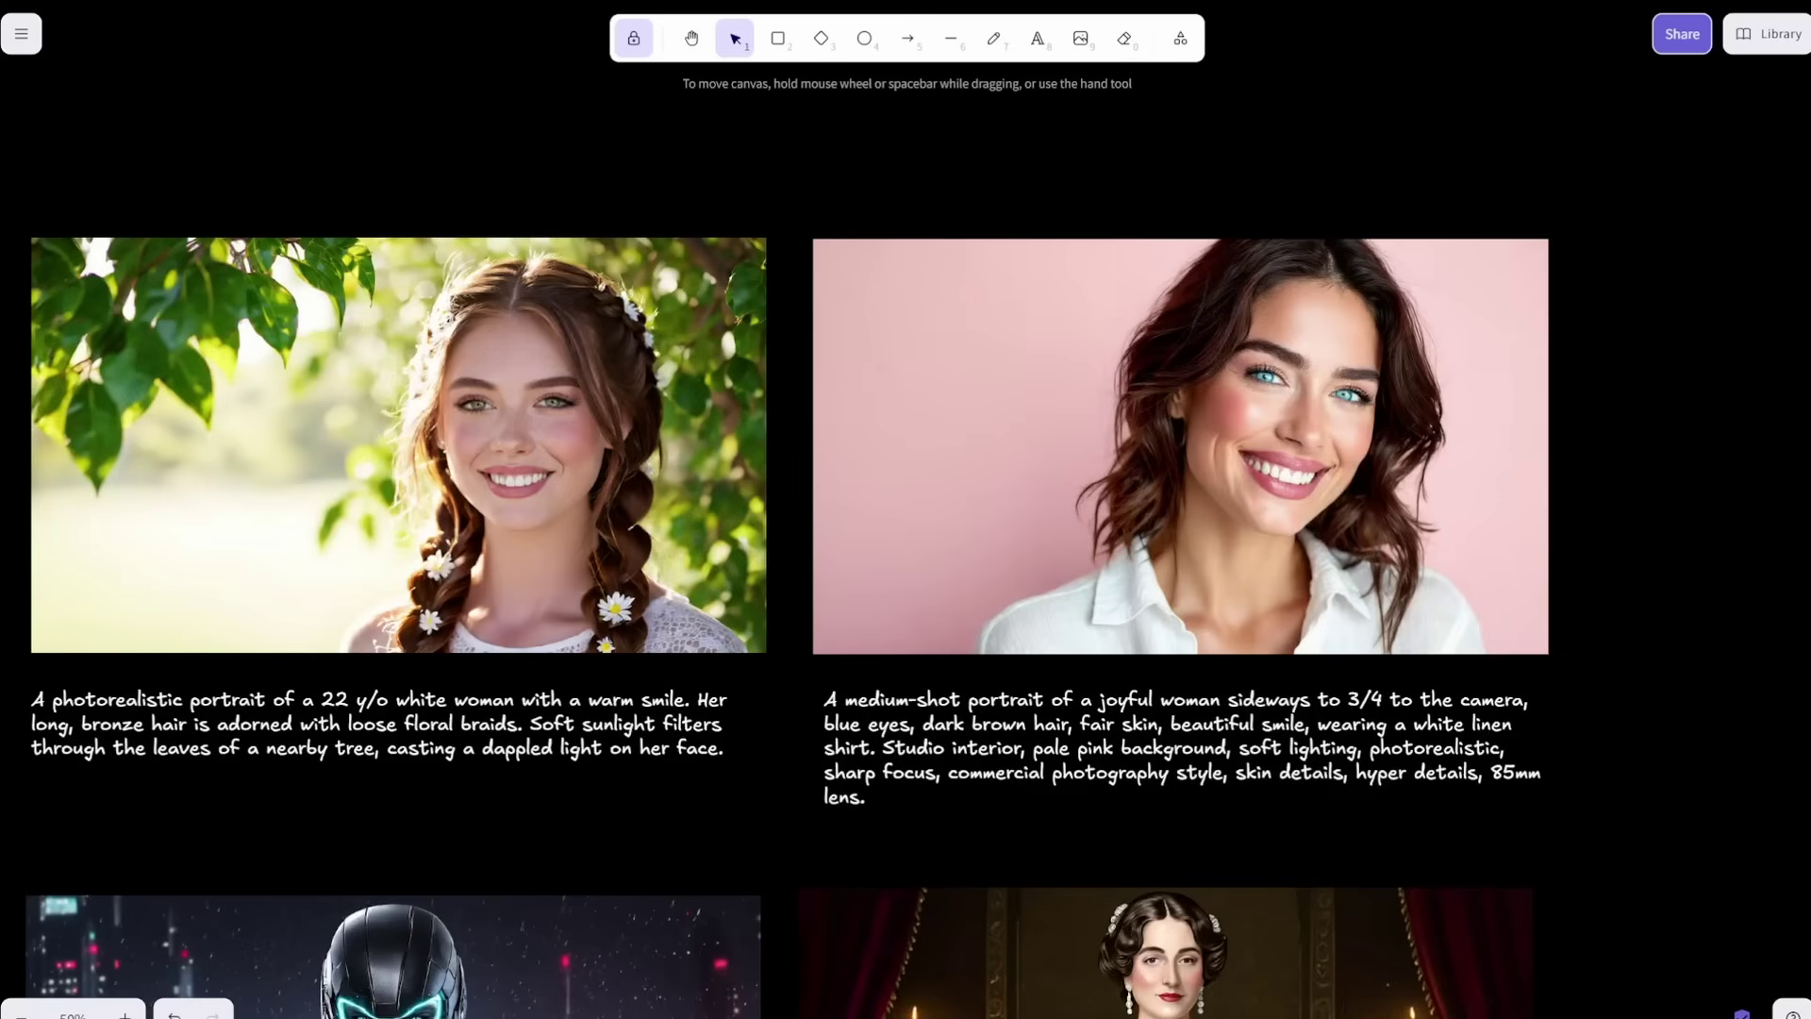
Step: On the Excalidraw board, examine the braided woman's portrait and prompt, and inspect the pink-background woman's face and shirt fabric up close
{"action": "left_click_drag", "start_coordinate": [355, 189], "coordinate": [494, 169]}
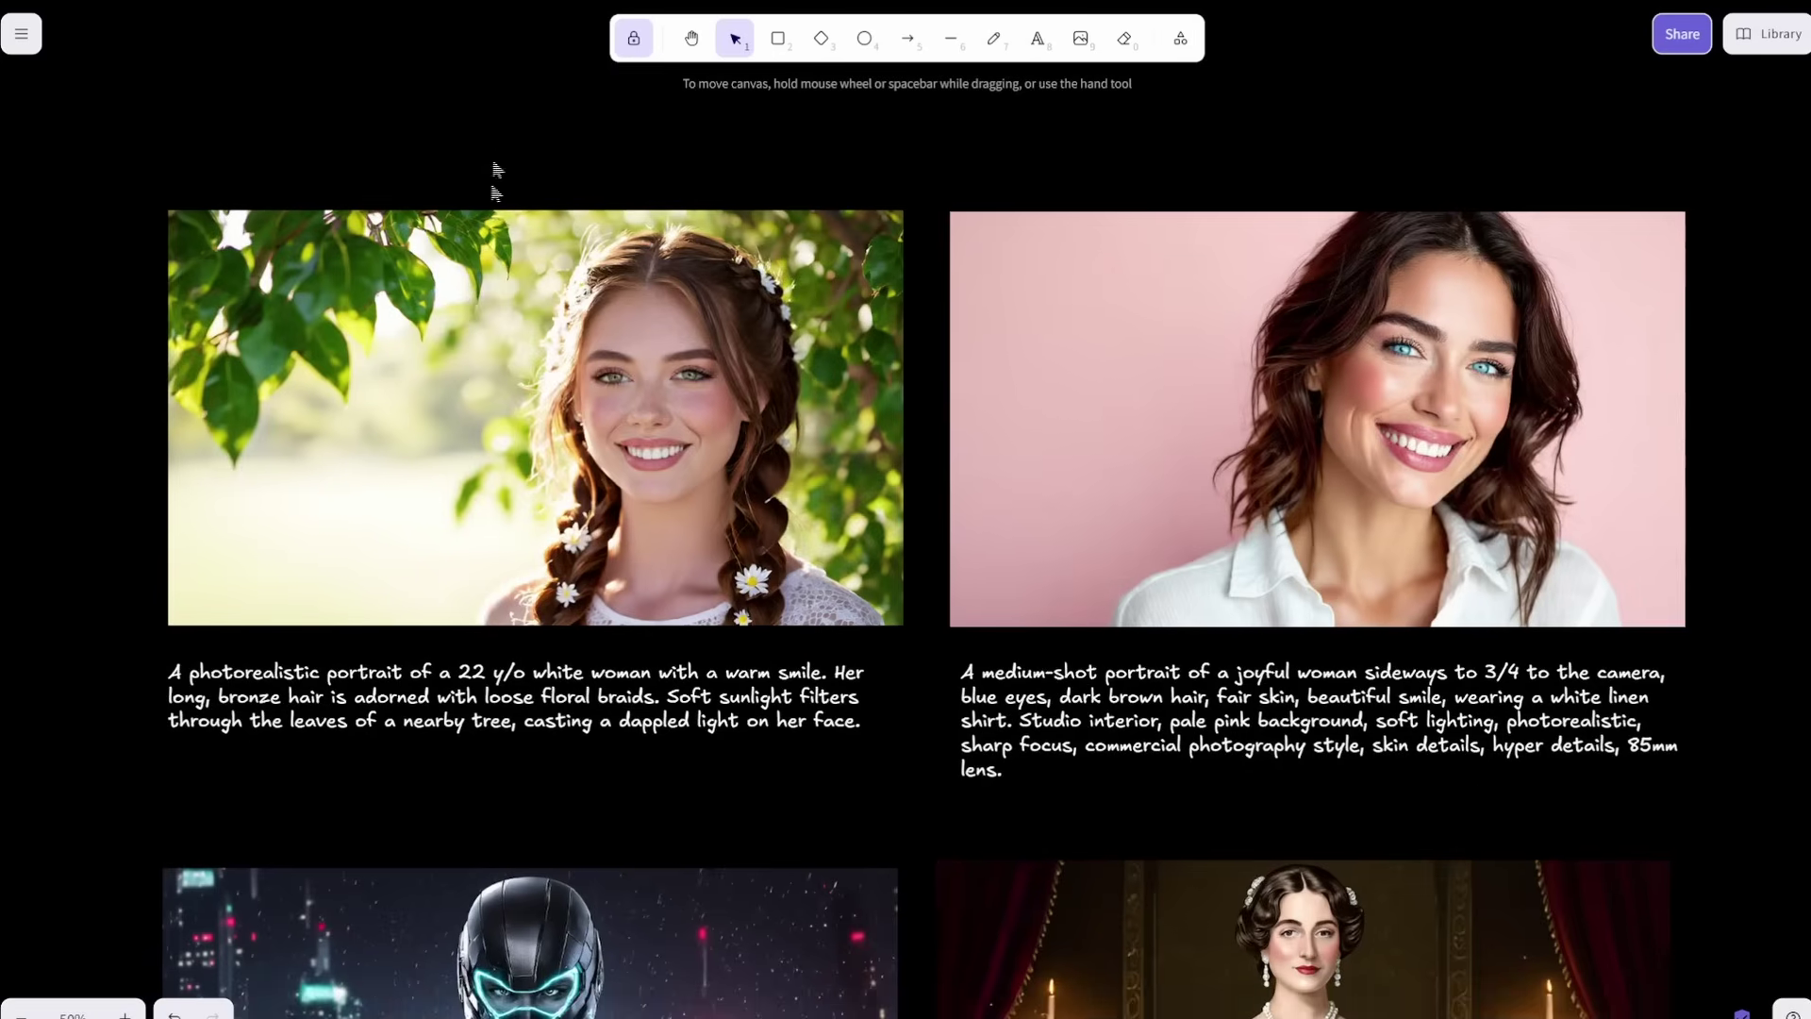
{"action": "scroll", "coordinate": [100, 690], "scroll_direction": "up", "scroll_amount": 2}
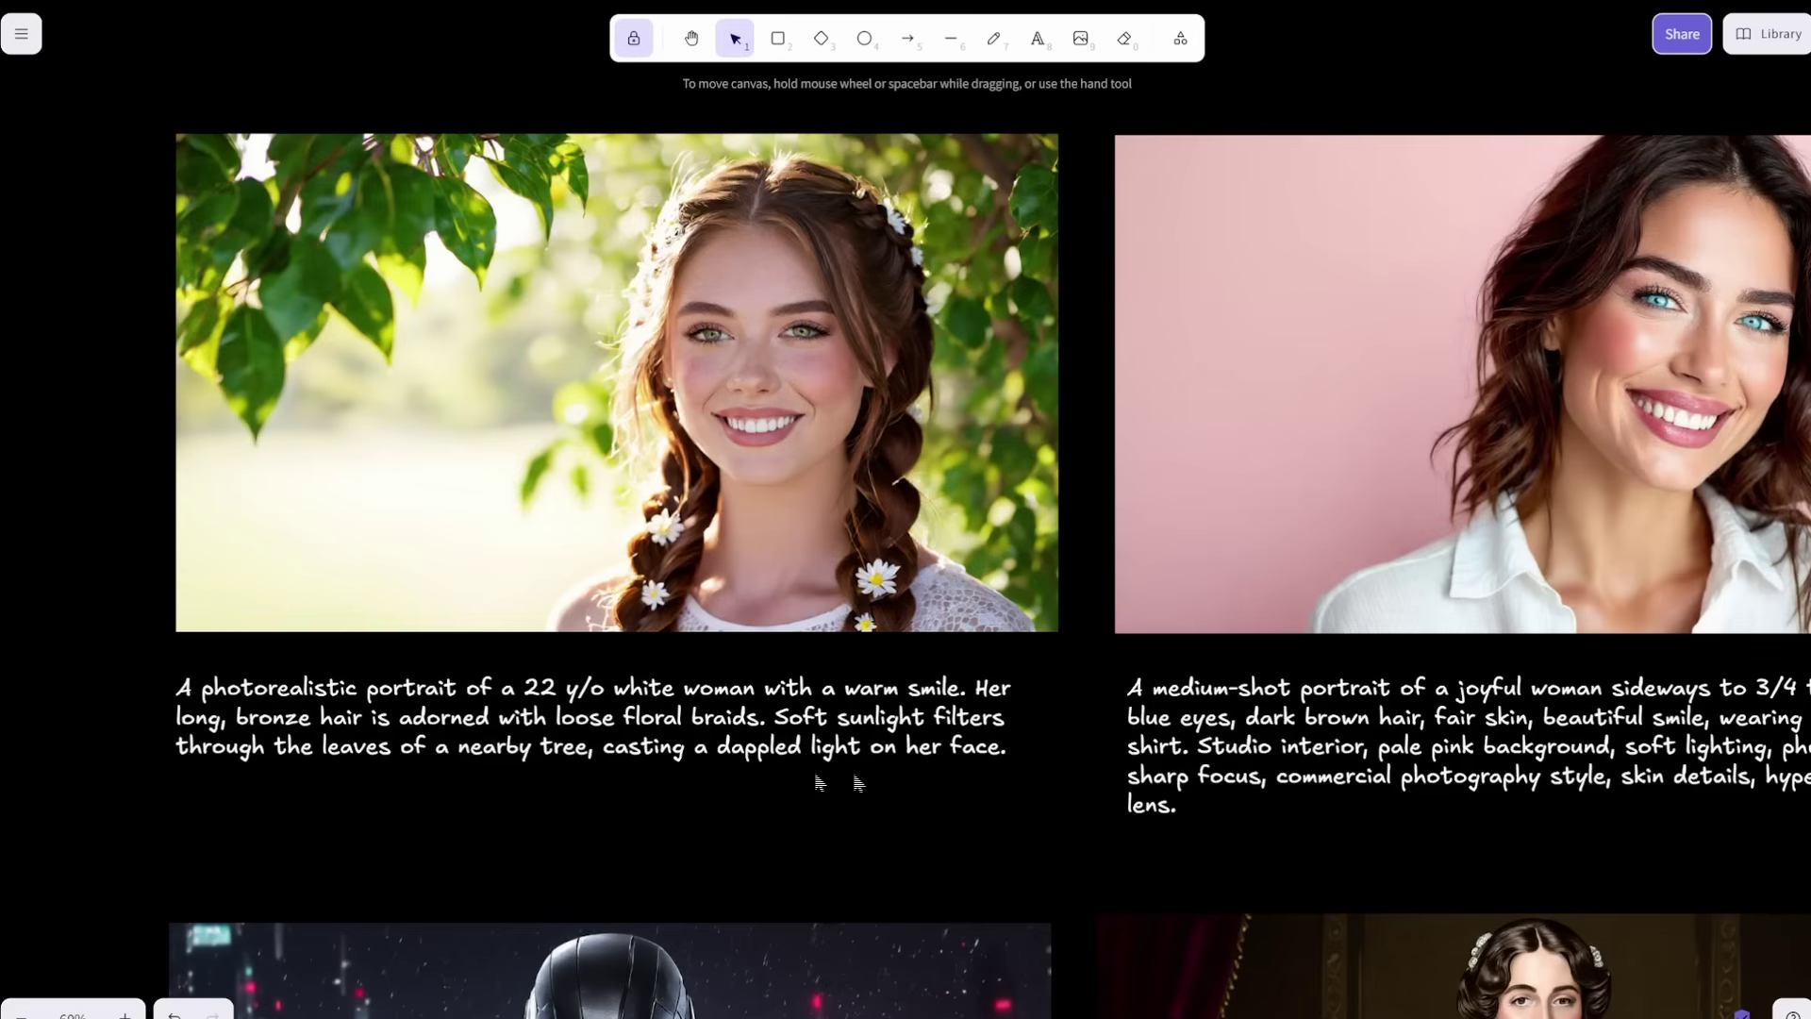
{"action": "left_click_drag", "start_coordinate": [1060, 803], "coordinate": [550, 767]}
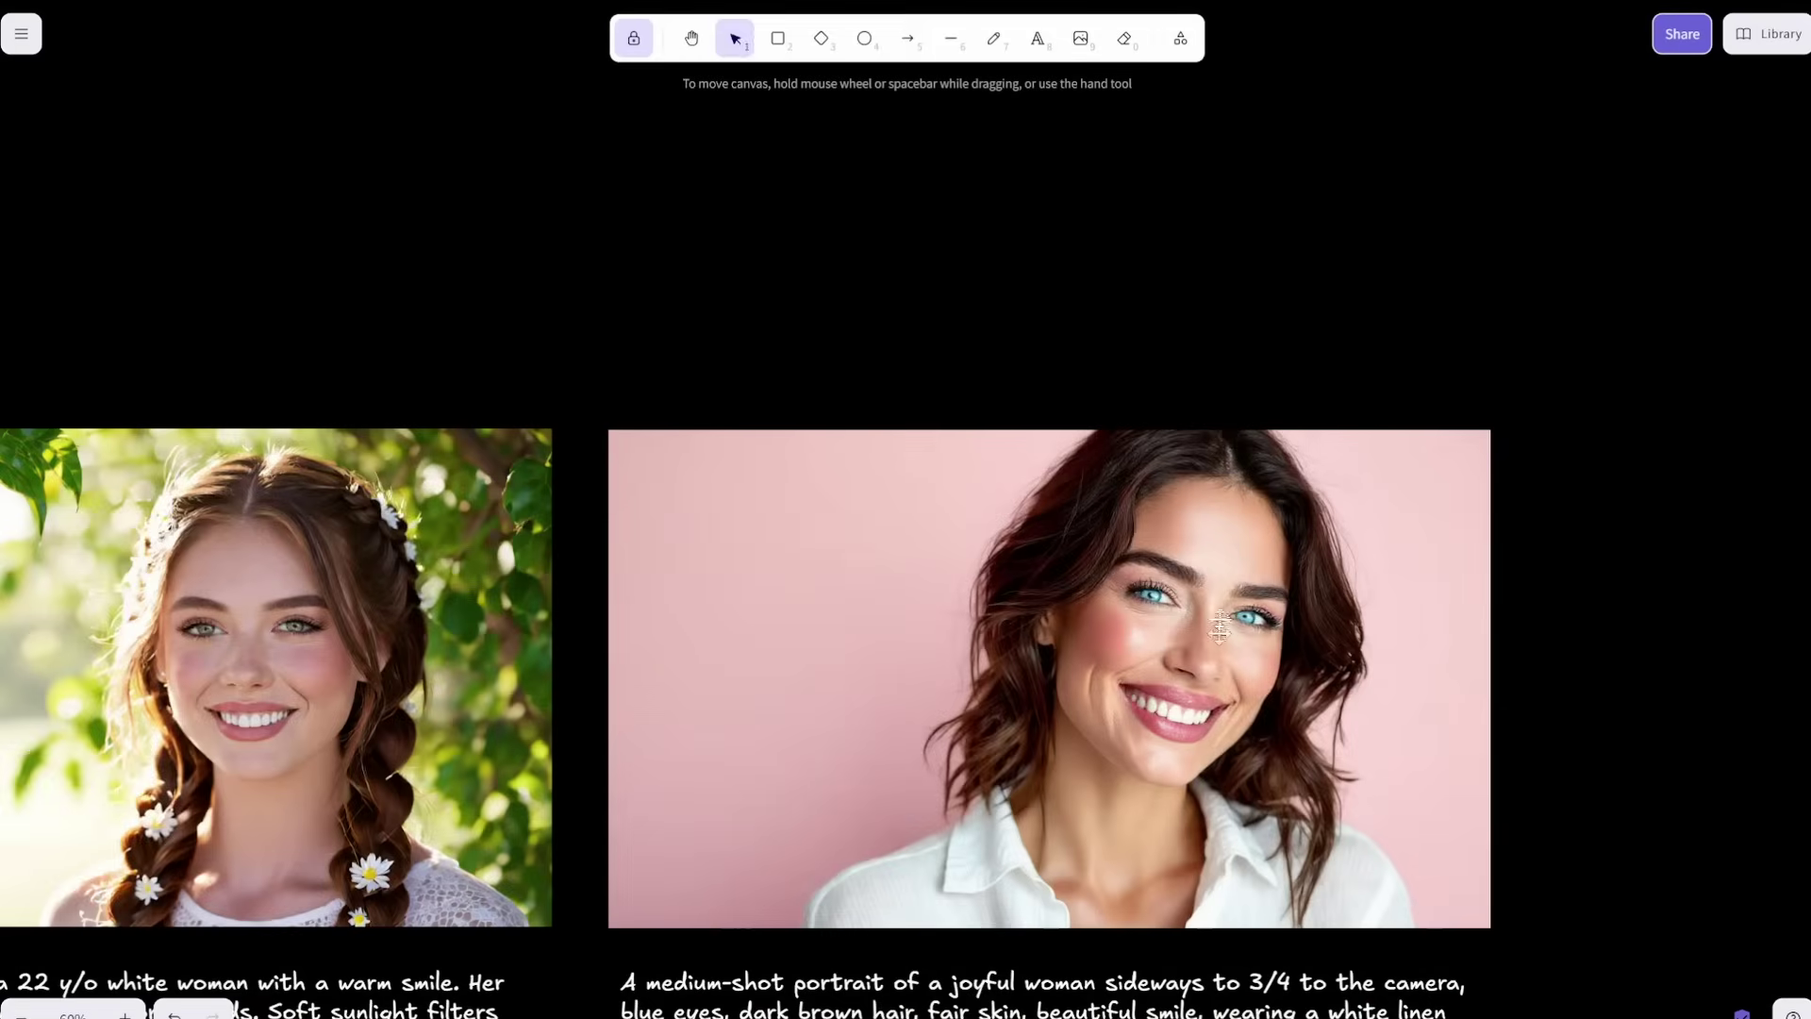
{"action": "scroll", "coordinate": [1221, 629], "scroll_direction": "up", "scroll_amount": 5}
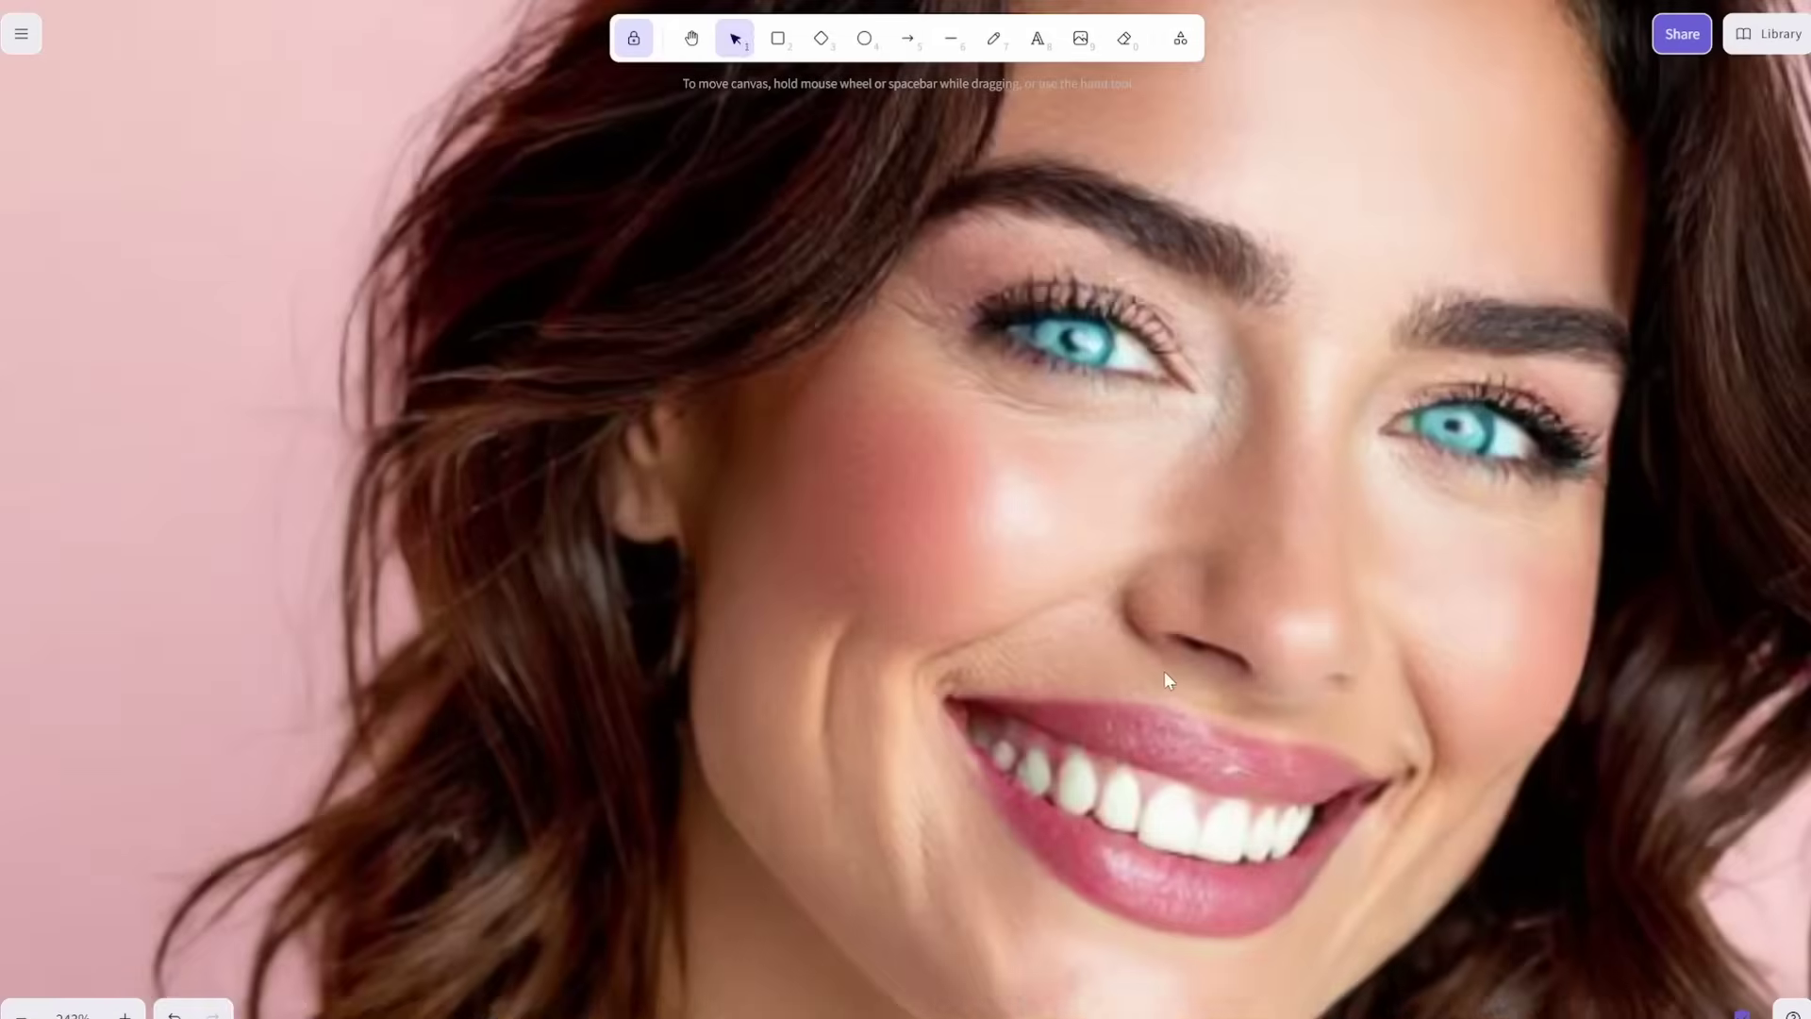
{"action": "scroll", "coordinate": [1164, 671], "scroll_direction": "down", "scroll_amount": 3}
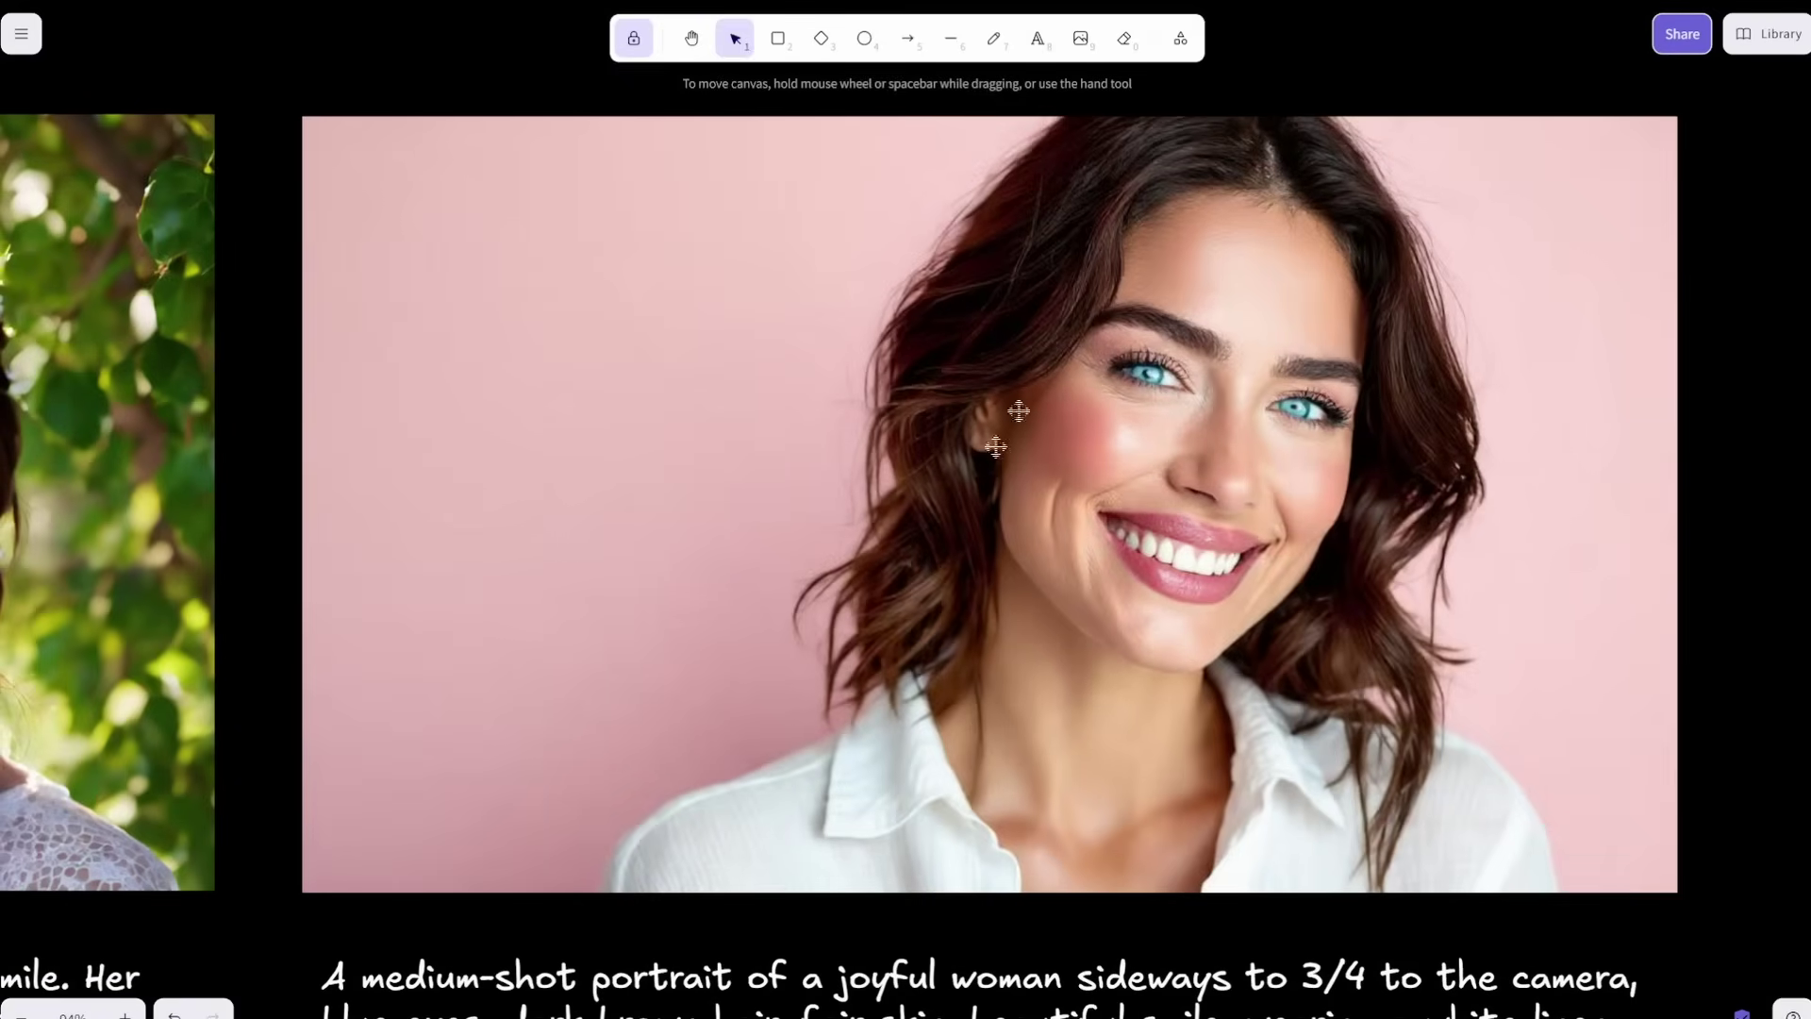
{"action": "scroll", "coordinate": [693, 894], "scroll_direction": "up", "scroll_amount": 10}
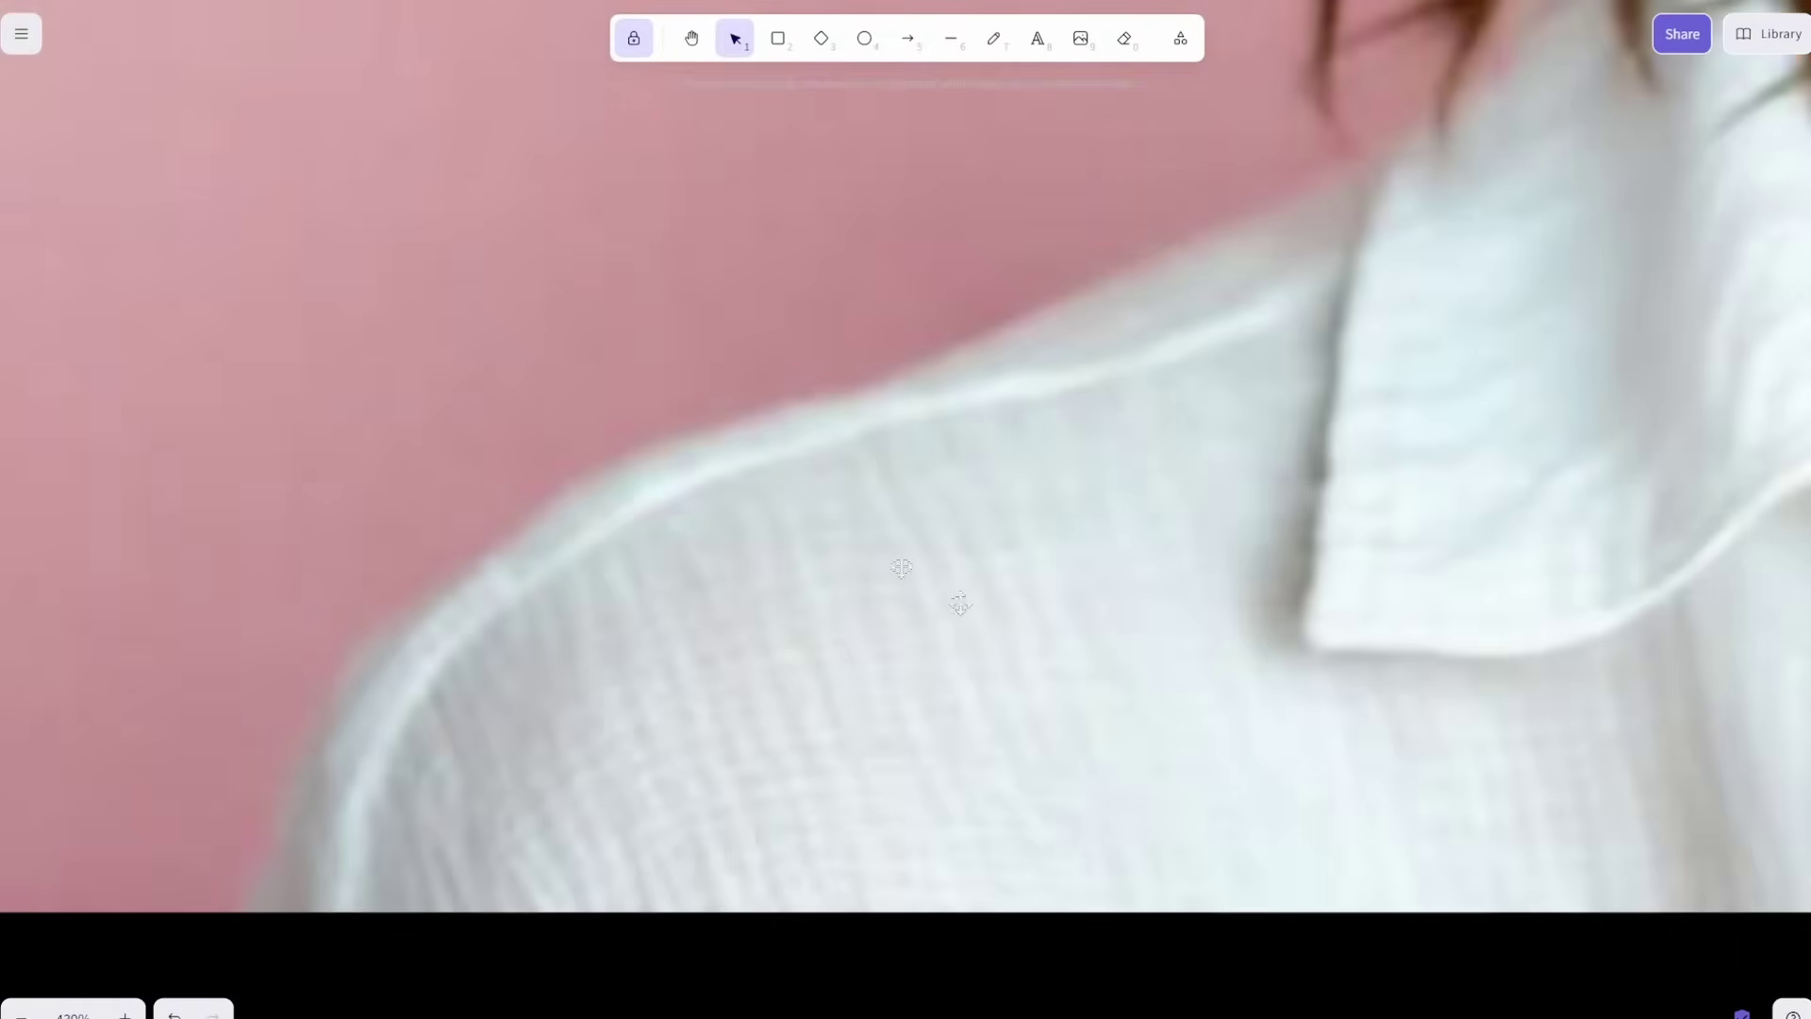
{"action": "scroll", "coordinate": [959, 604], "scroll_direction": "down", "scroll_amount": 15}
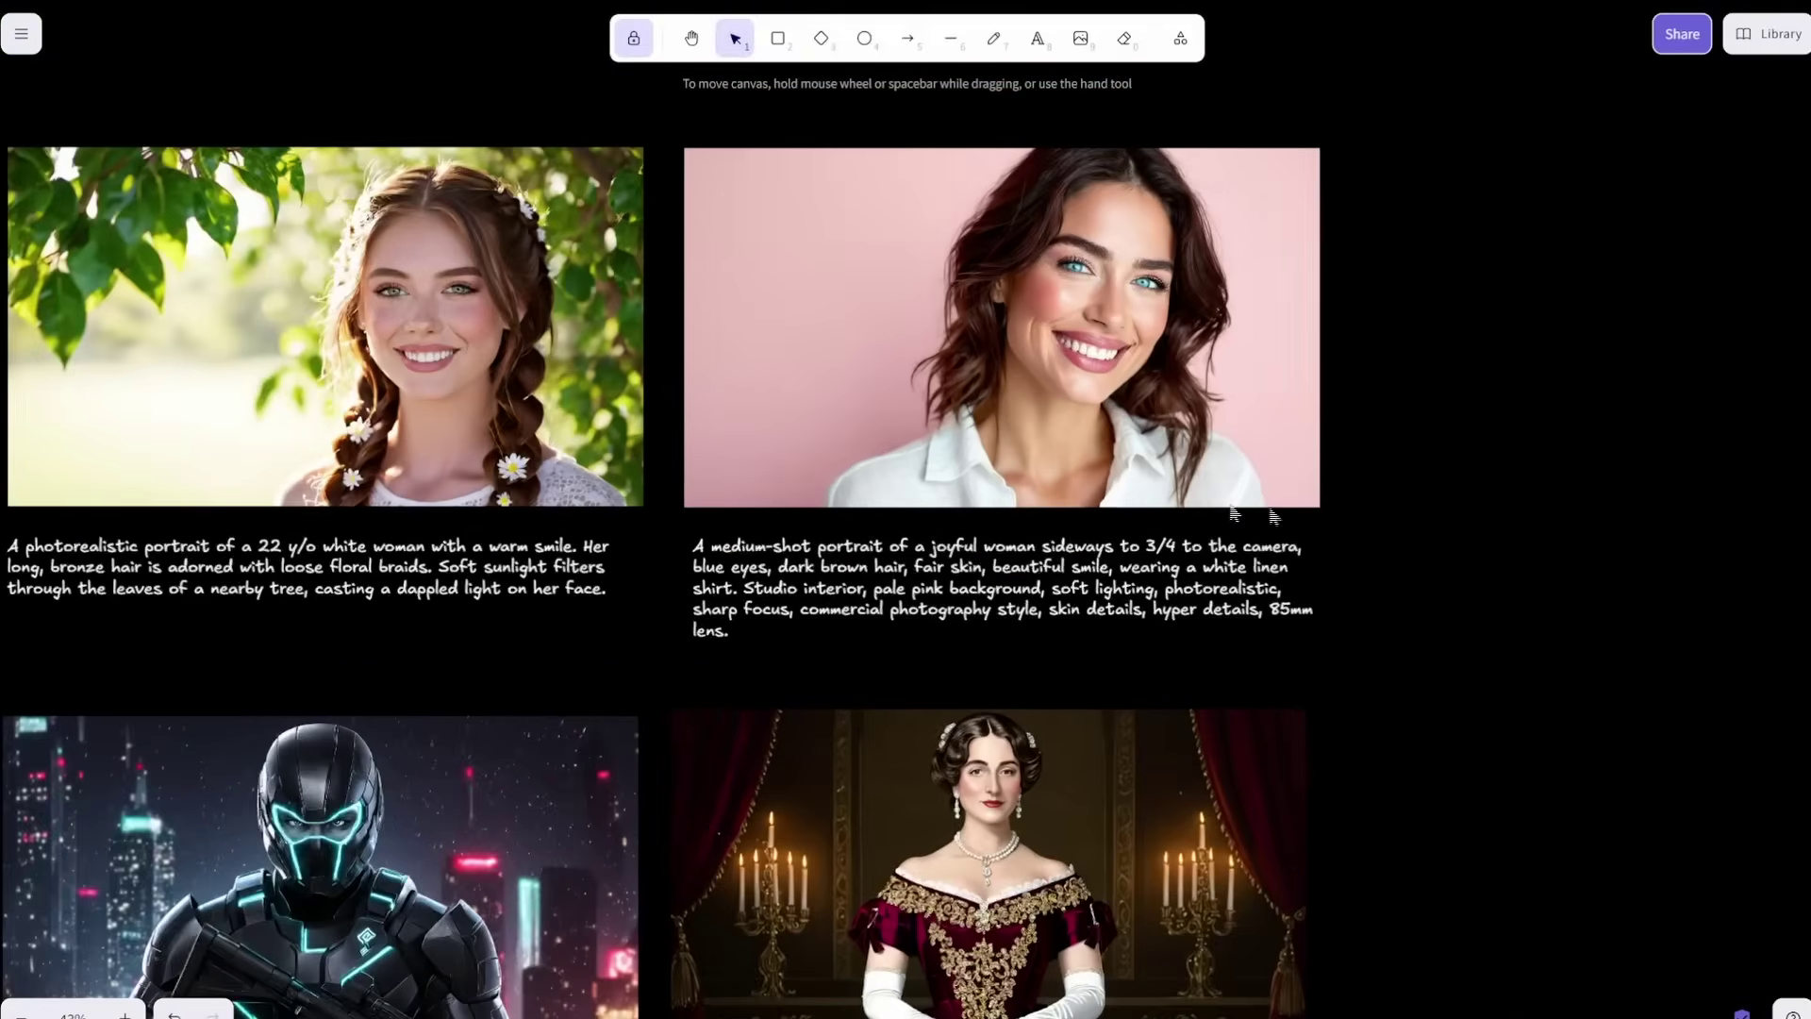
Step: Inspect the hair ends and linen shirt shoulder of the pink-background portrait closely, and return to the overview of four sample images
{"action": "left_click_drag", "start_coordinate": [1457, 508], "coordinate": [1810, 373]}
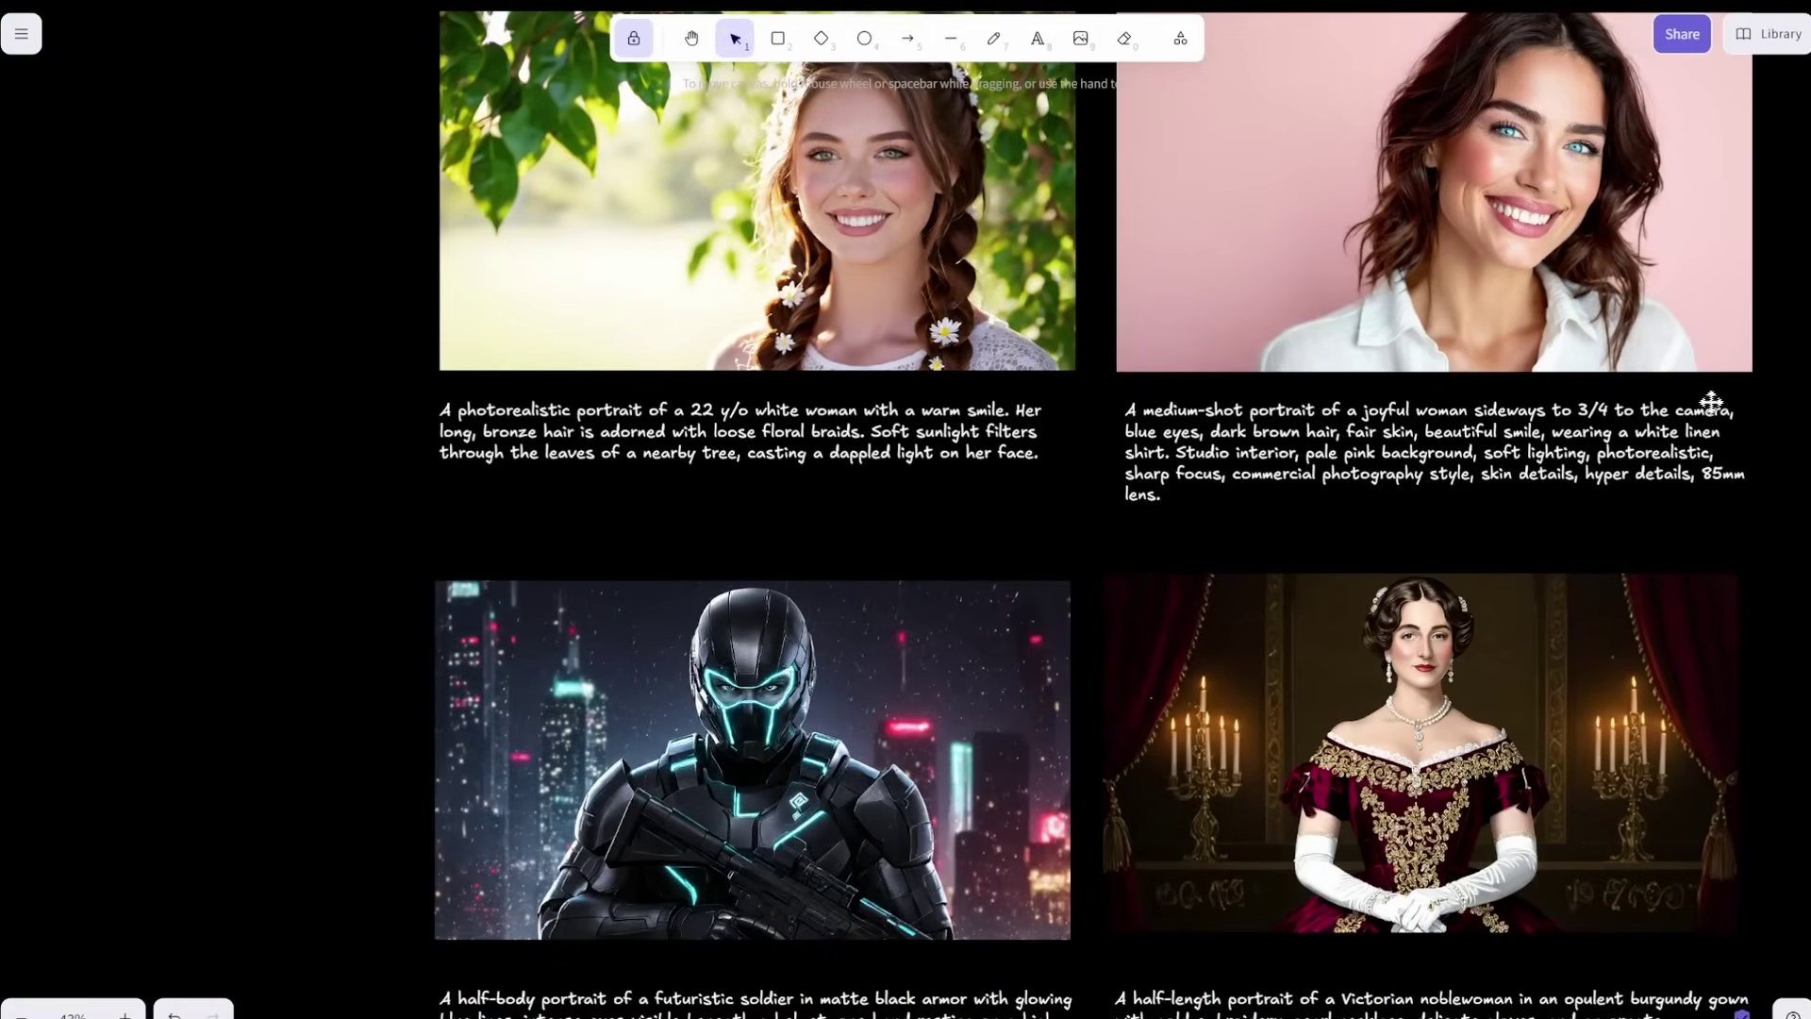
{"action": "left_click_drag", "start_coordinate": [1740, 419], "coordinate": [1185, 404]}
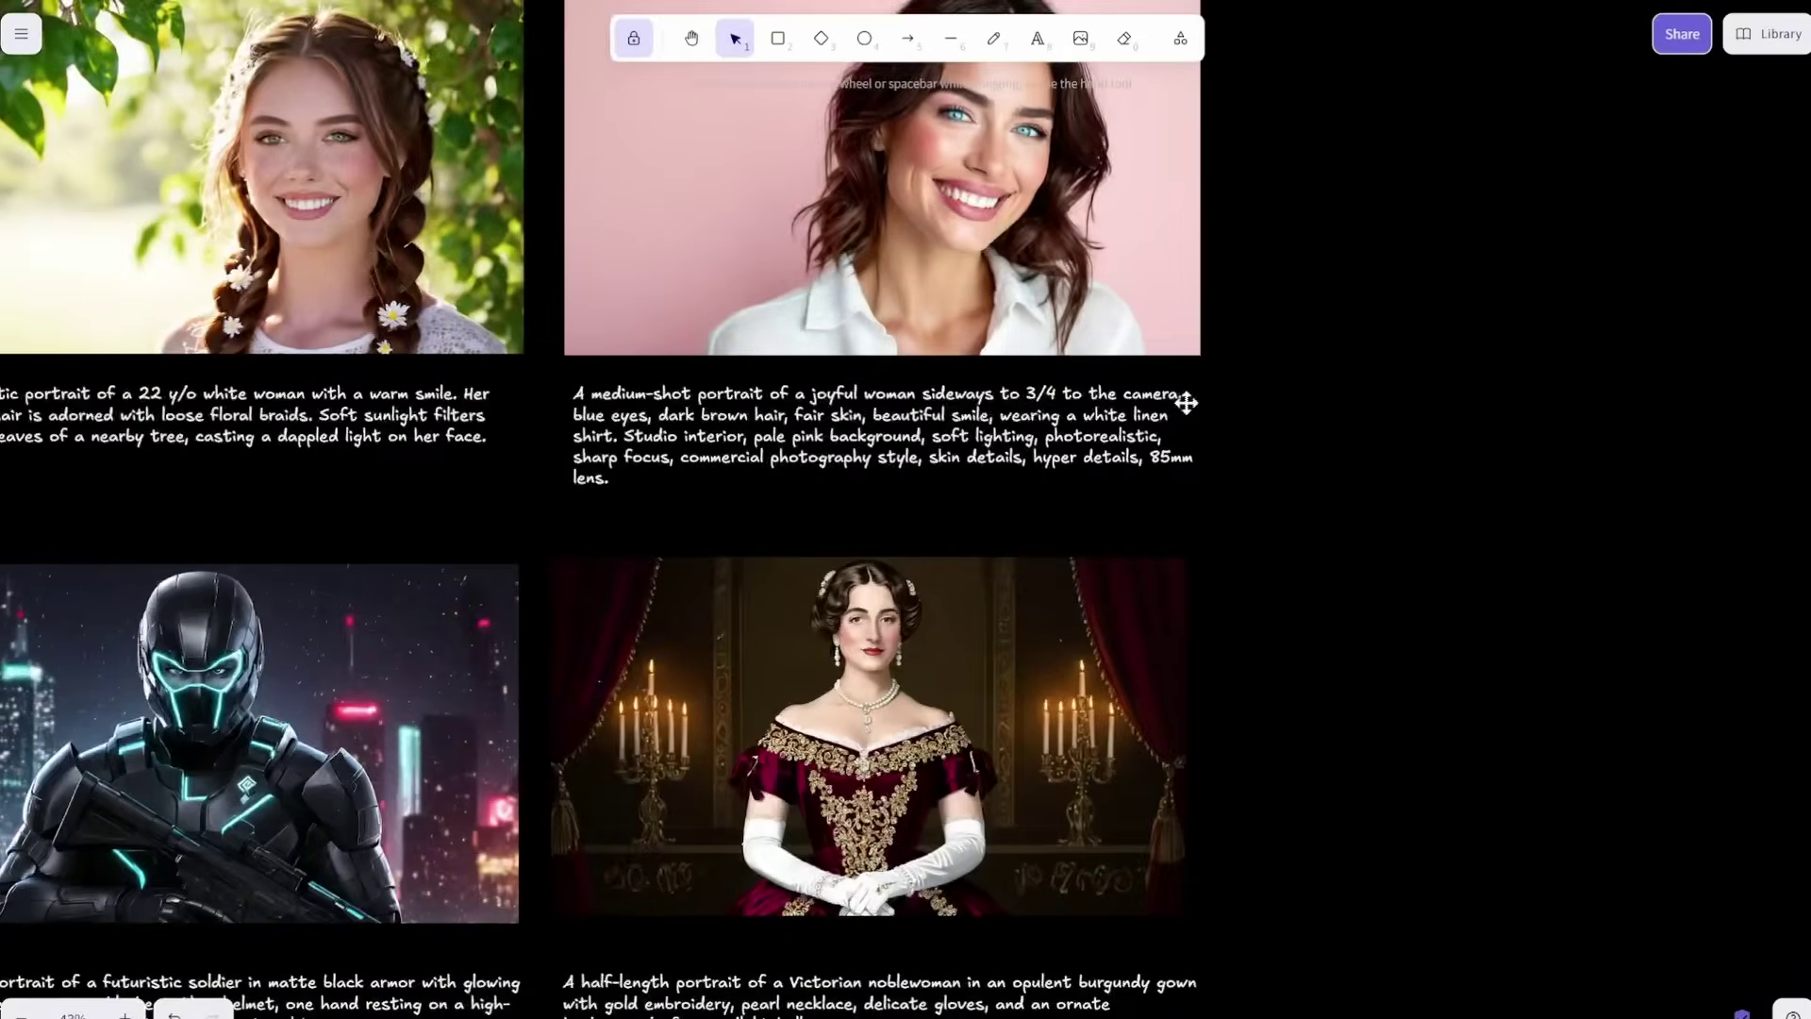
{"action": "scroll", "coordinate": [1152, 325], "scroll_direction": "up", "scroll_amount": 10}
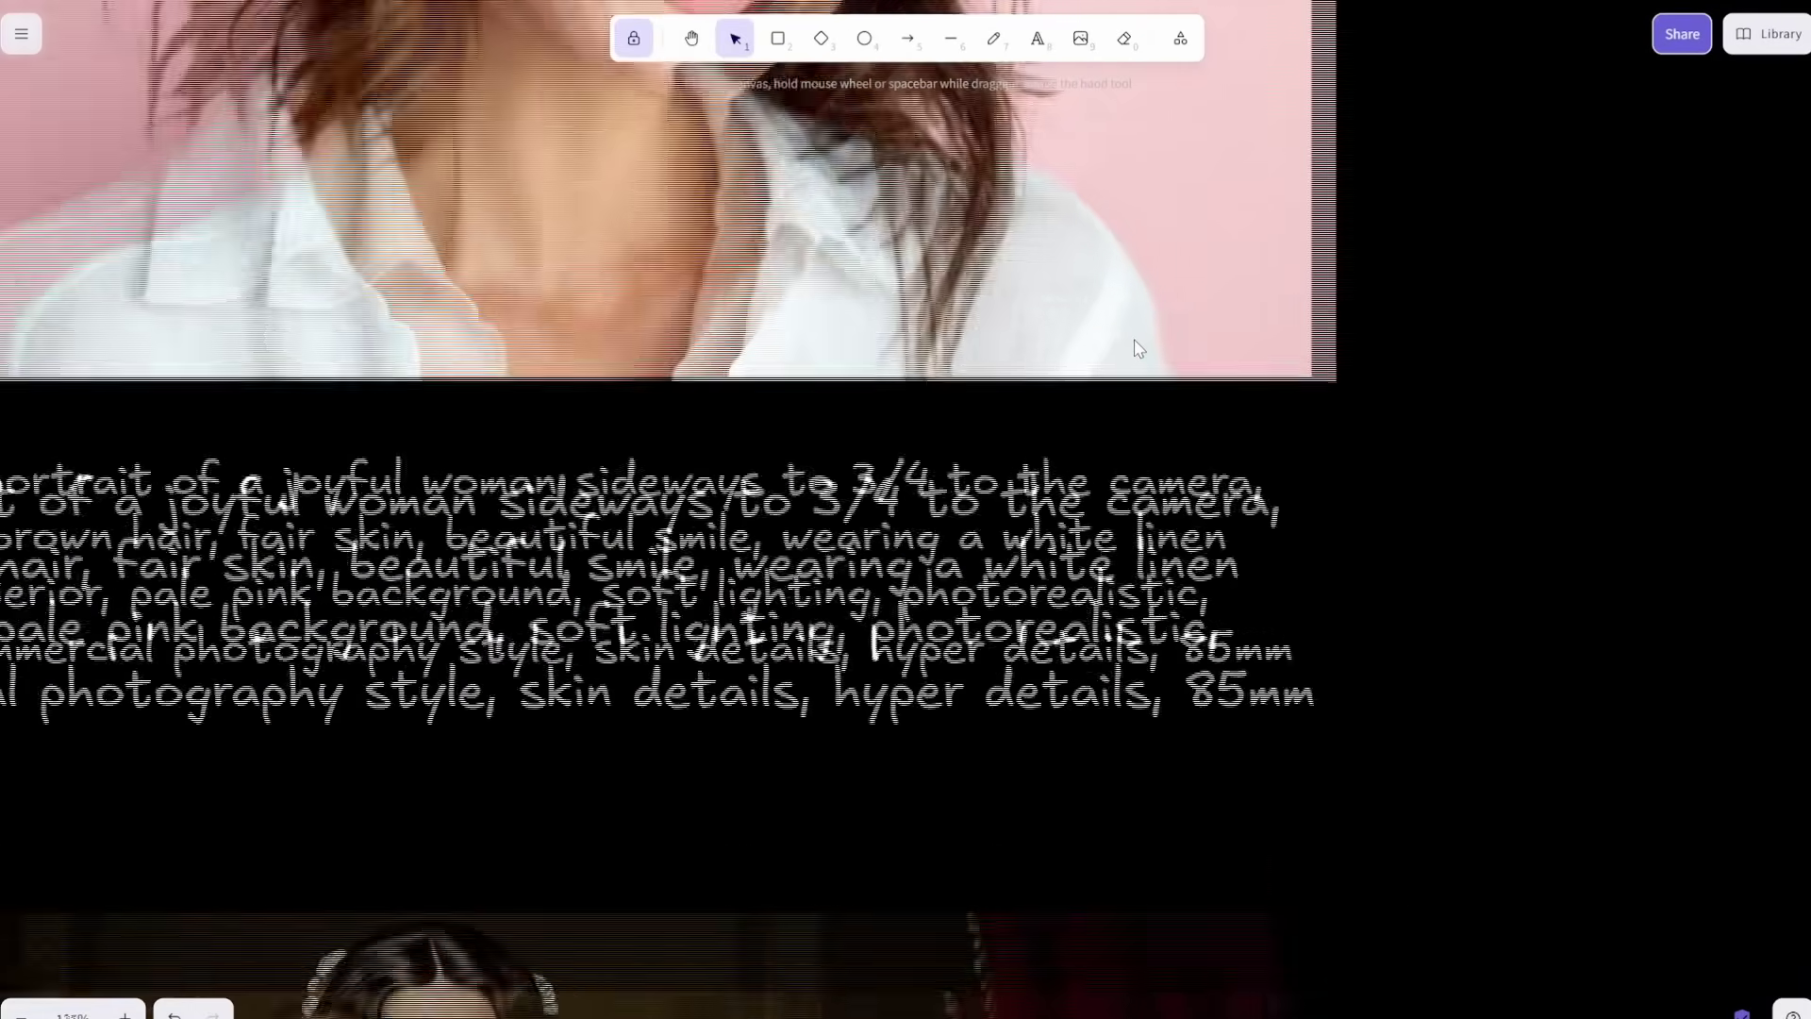
{"action": "scroll", "coordinate": [1030, 343], "scroll_direction": "up", "scroll_amount": 2}
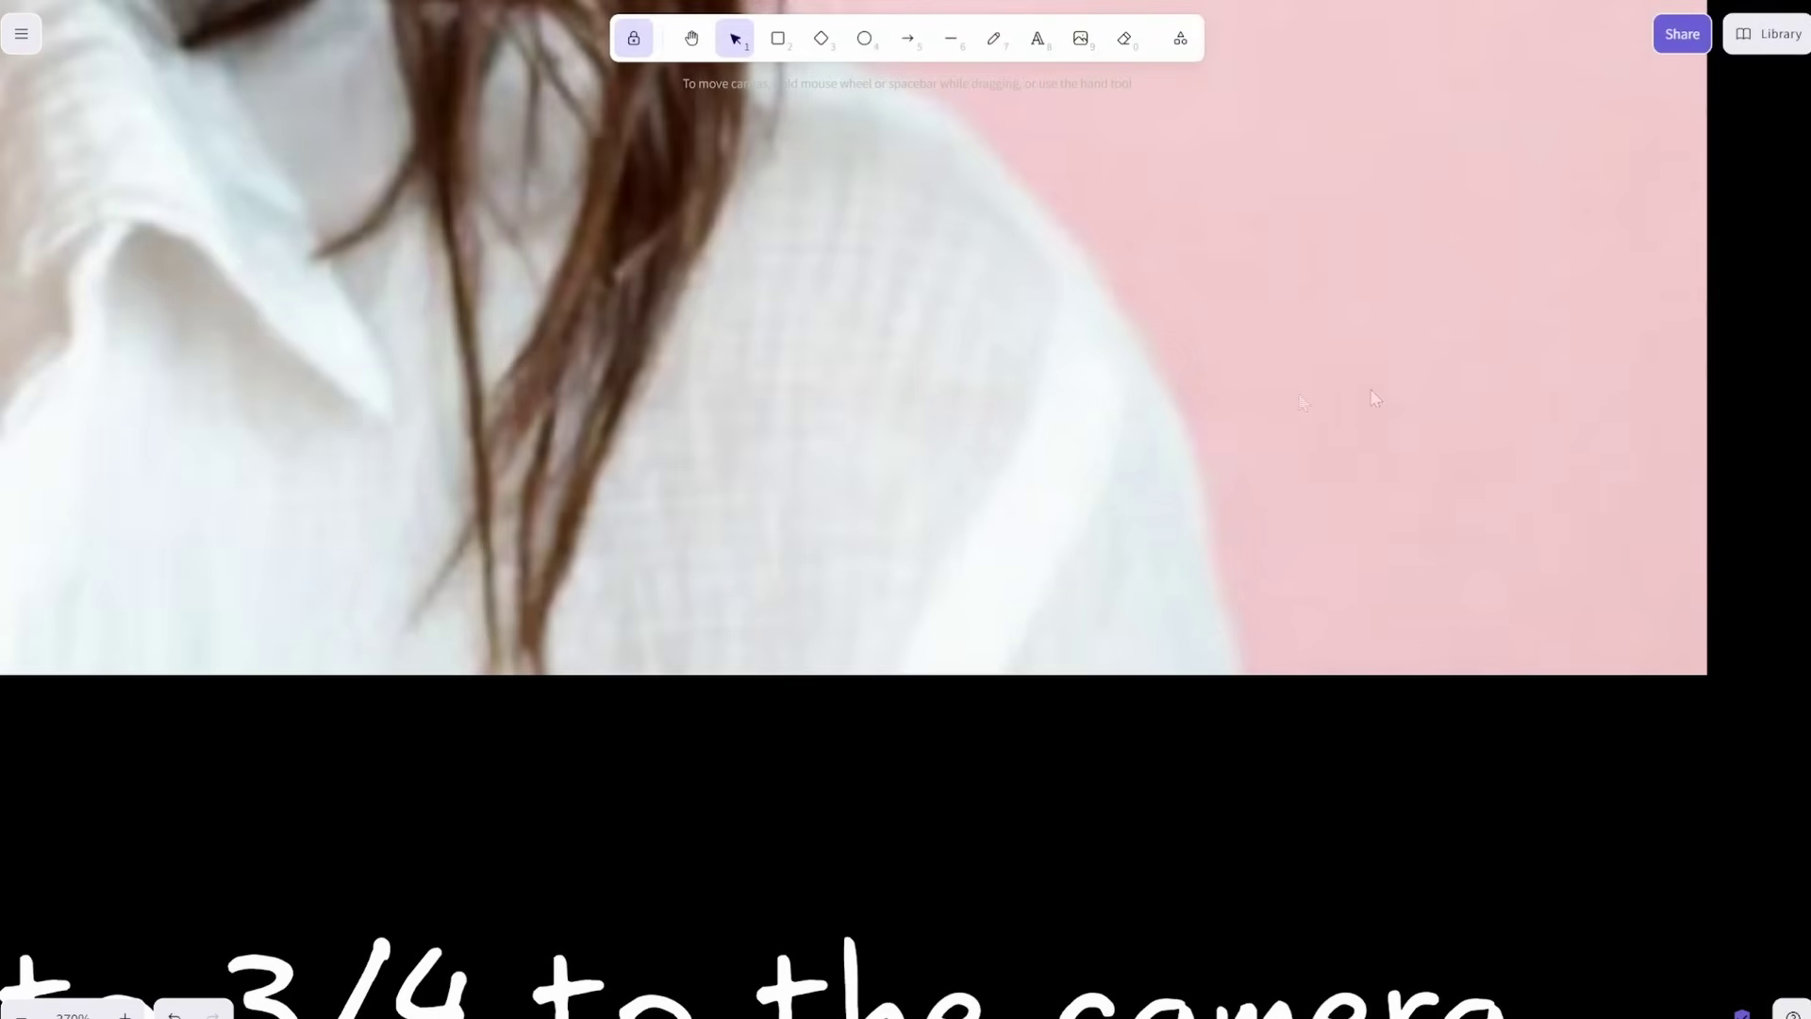
{"action": "scroll", "coordinate": [1407, 388], "scroll_direction": "down", "scroll_amount": 10}
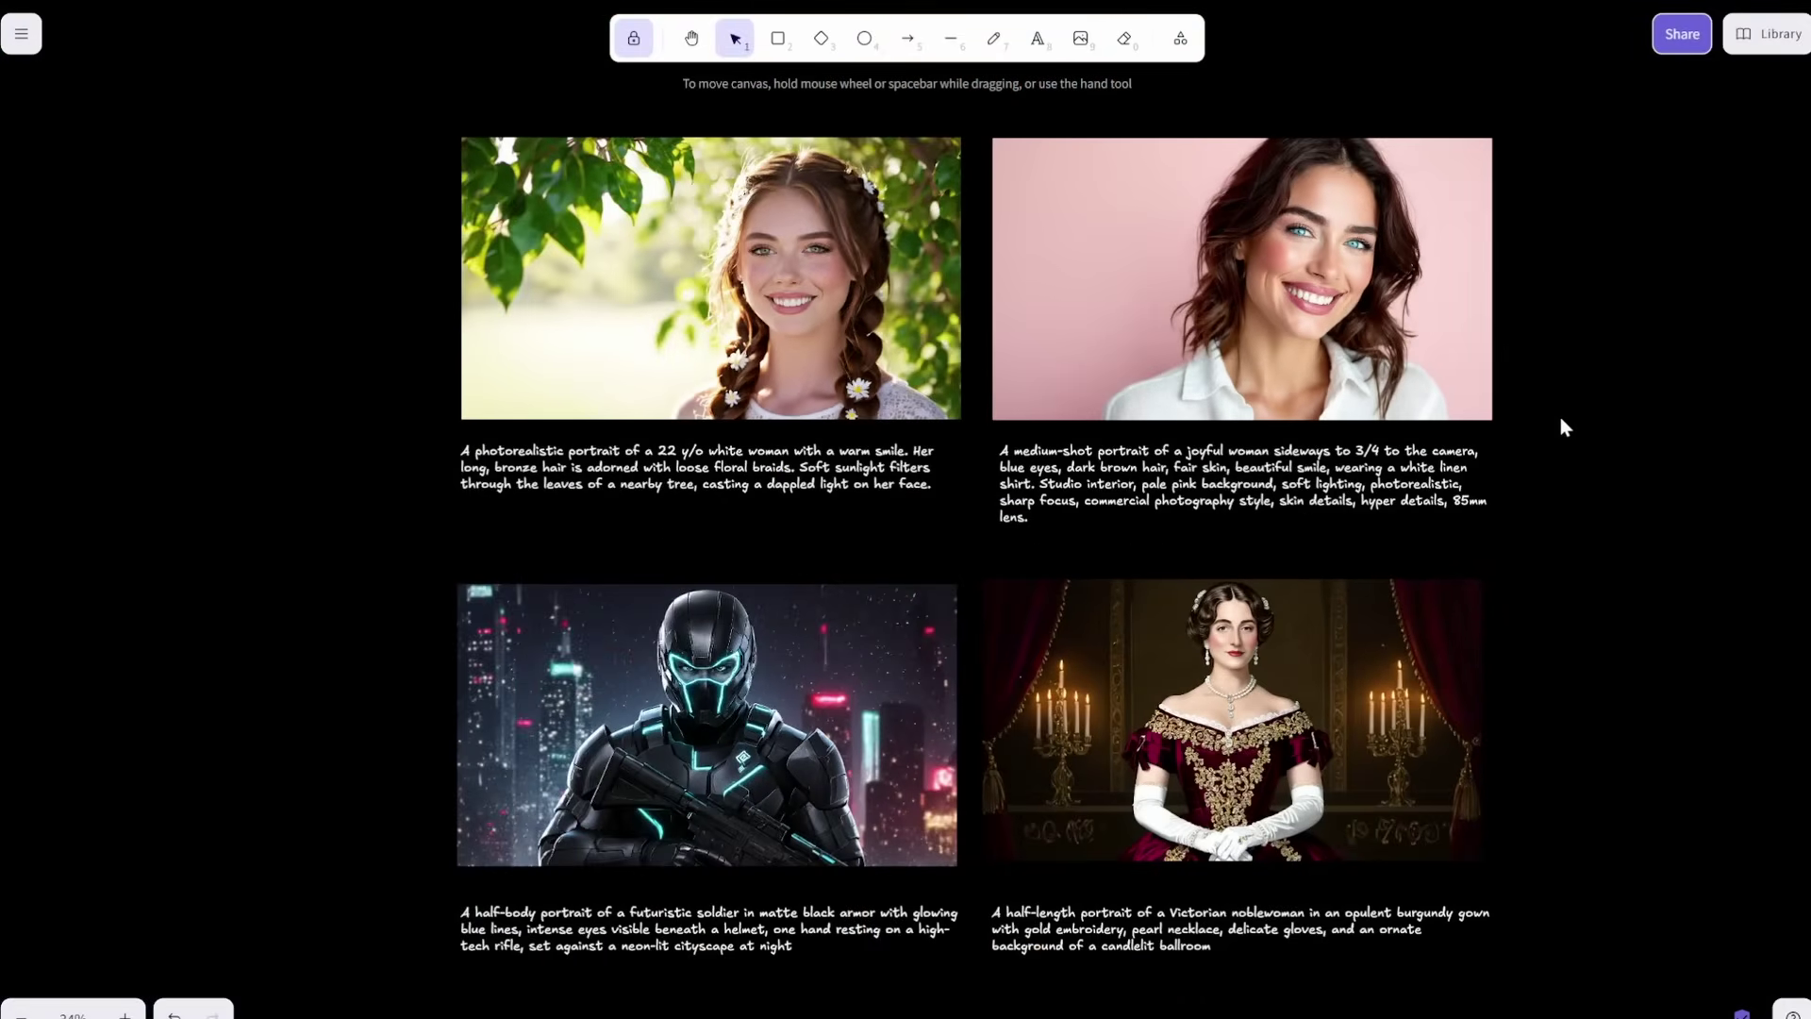
Step: Check the Width and Height nodes in ComfyUI, and switch back to the two women's portraits on the Excalidraw board
{"action": "scroll", "coordinate": [1560, 417], "scroll_direction": "up", "scroll_amount": 3}
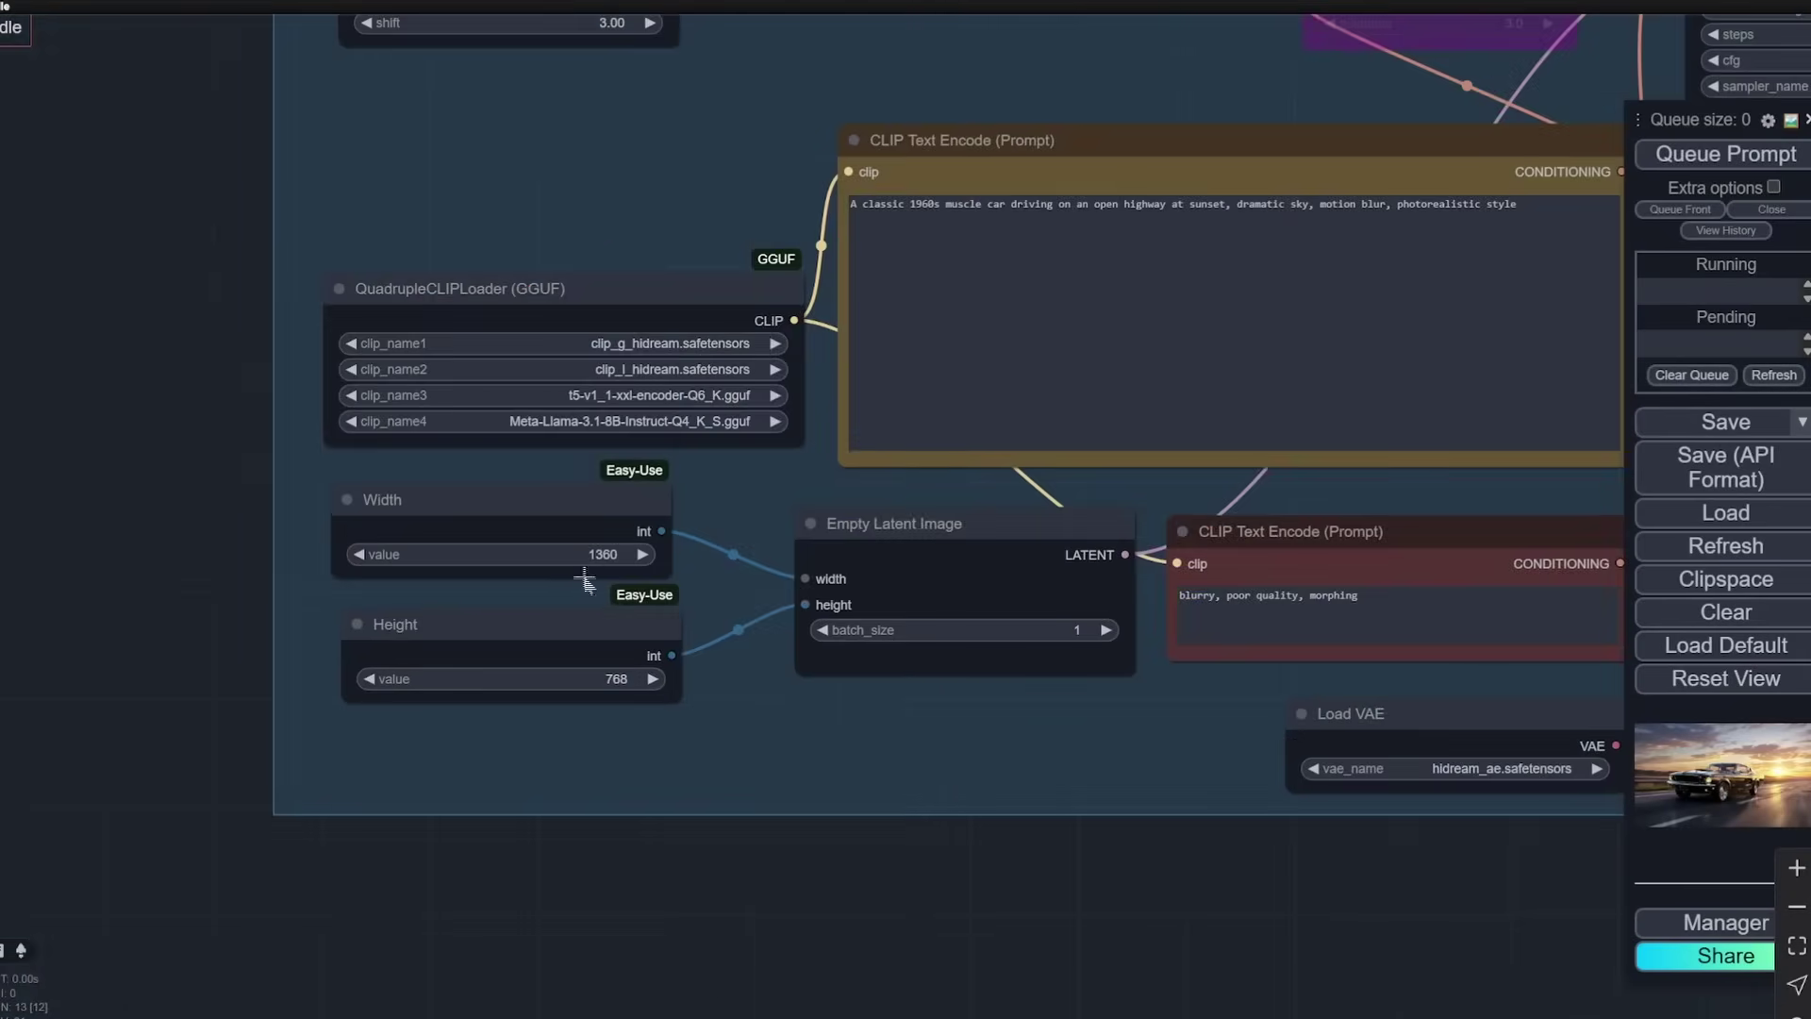
{"action": "scroll", "coordinate": [586, 577], "scroll_direction": "up", "scroll_amount": 10}
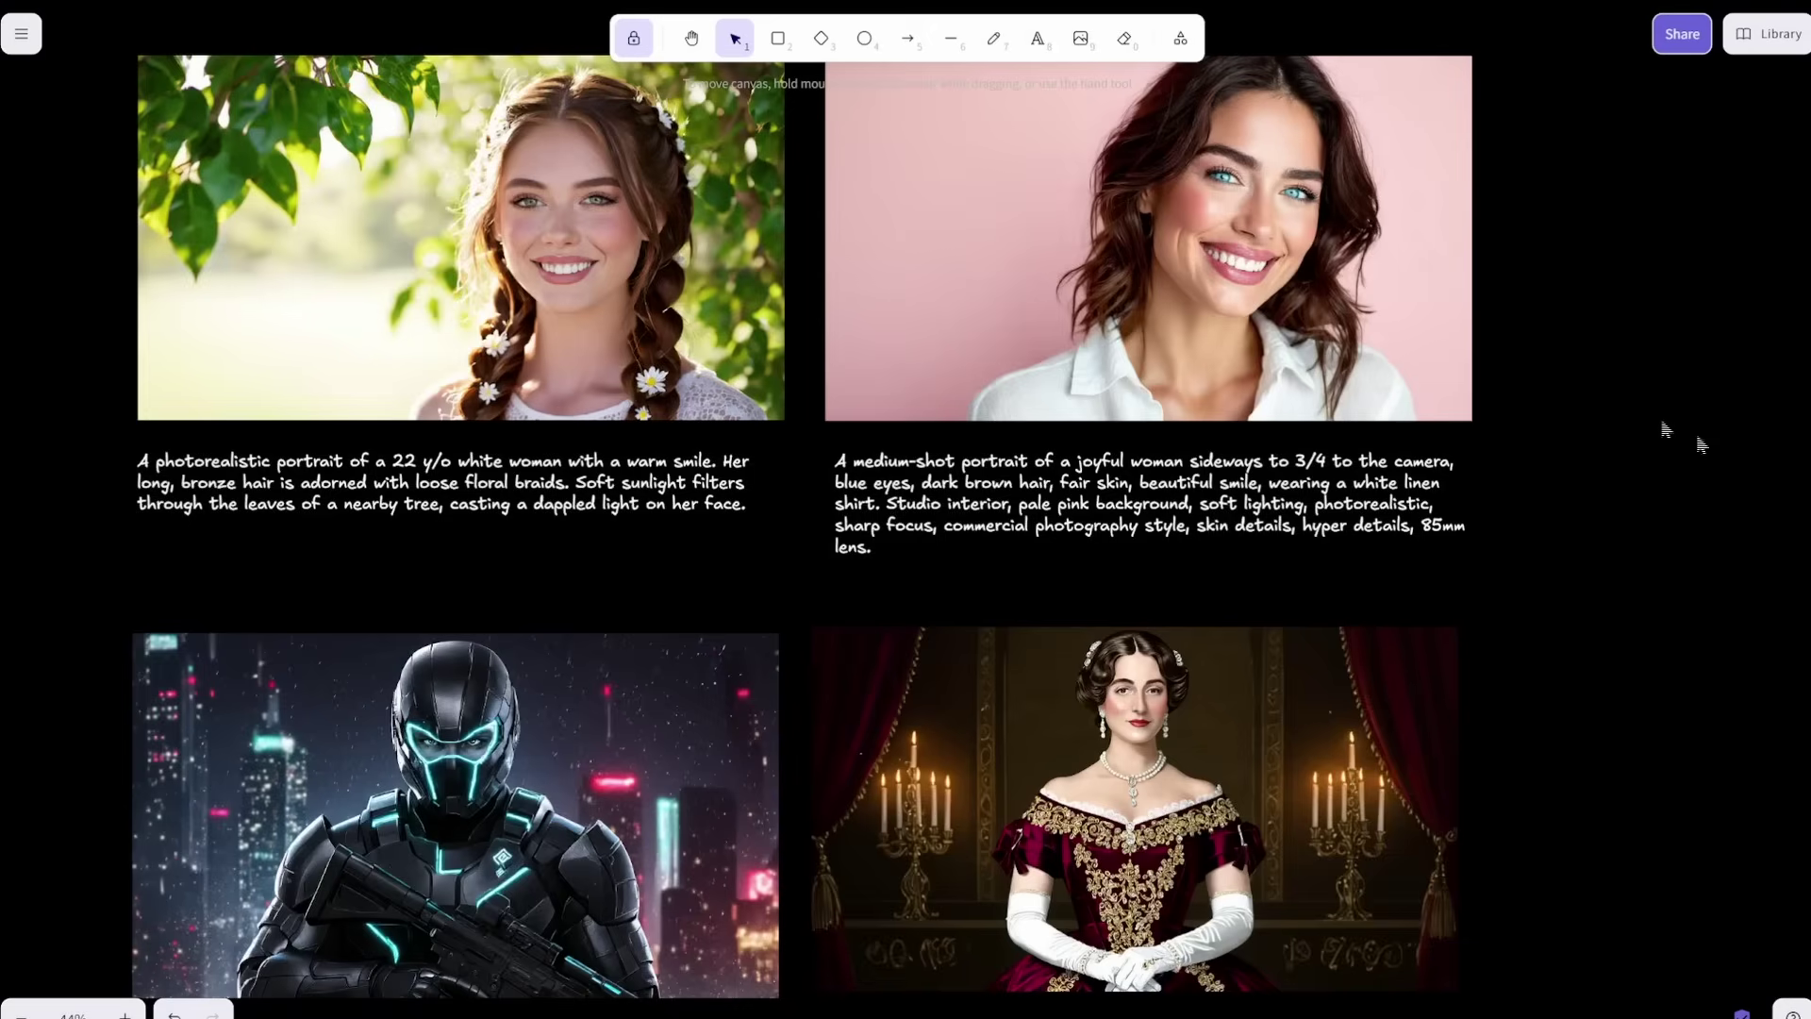
{"action": "scroll", "coordinate": [1188, 311], "scroll_direction": "up", "scroll_amount": 3}
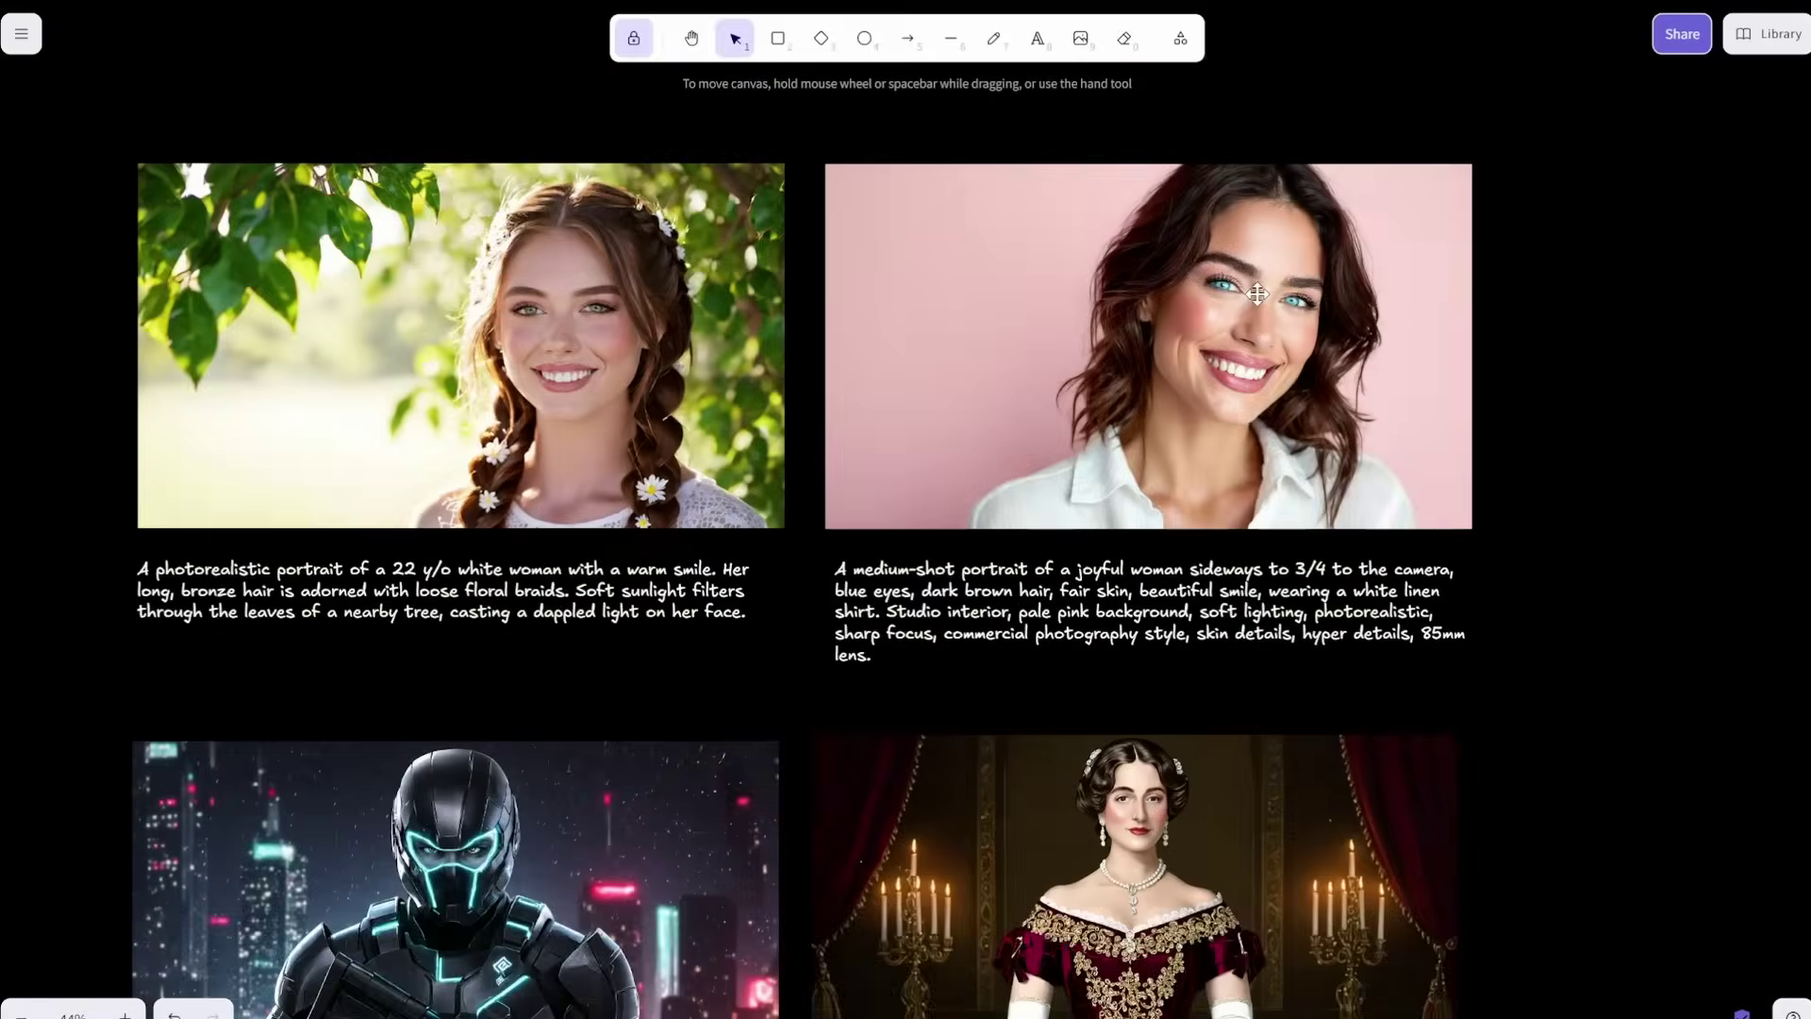
{"action": "scroll", "coordinate": [1264, 530], "scroll_direction": "up", "scroll_amount": 4}
{"action": "scroll", "coordinate": [1670, 434], "scroll_direction": "down", "scroll_amount": 2}
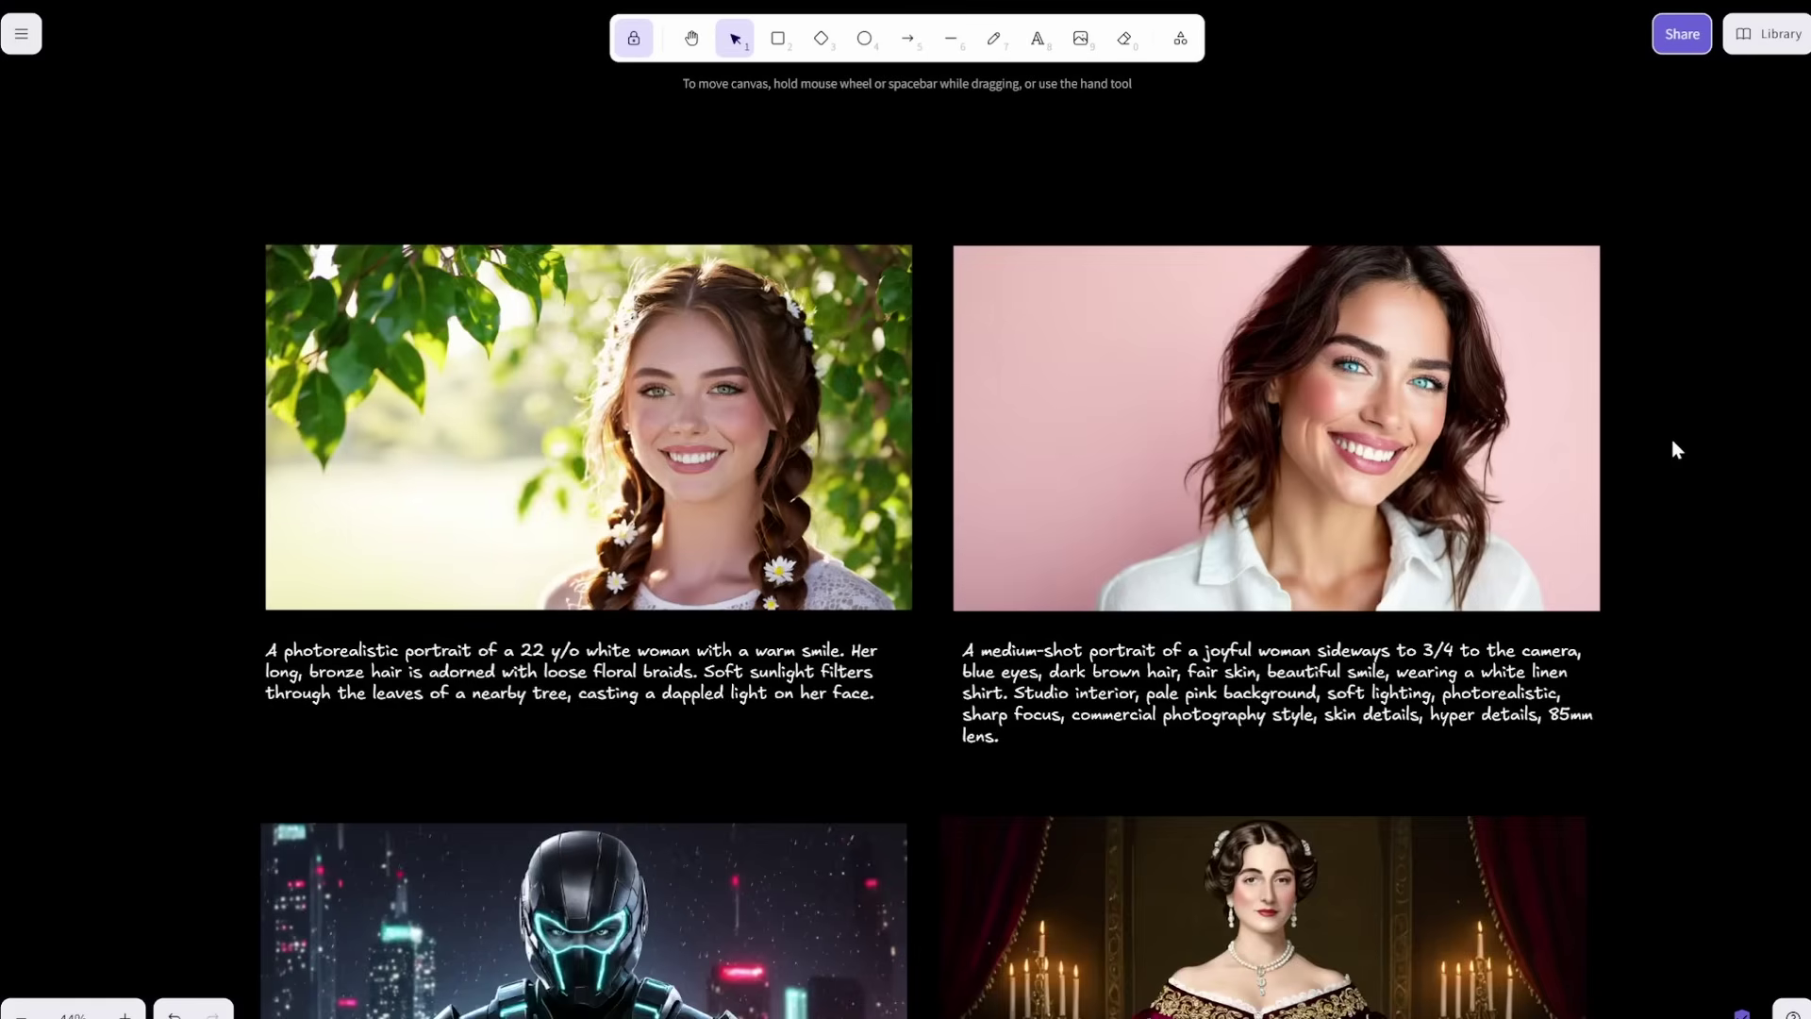
Step: Look over the sample images on the board from the women's portraits down to the muscle car and back
{"action": "scroll", "coordinate": [1689, 472], "scroll_direction": "down", "scroll_amount": 5}
{"action": "scroll", "coordinate": [1689, 472], "scroll_direction": "up", "scroll_amount": 1}
{"action": "scroll", "coordinate": [1689, 471], "scroll_direction": "down", "scroll_amount": 2}
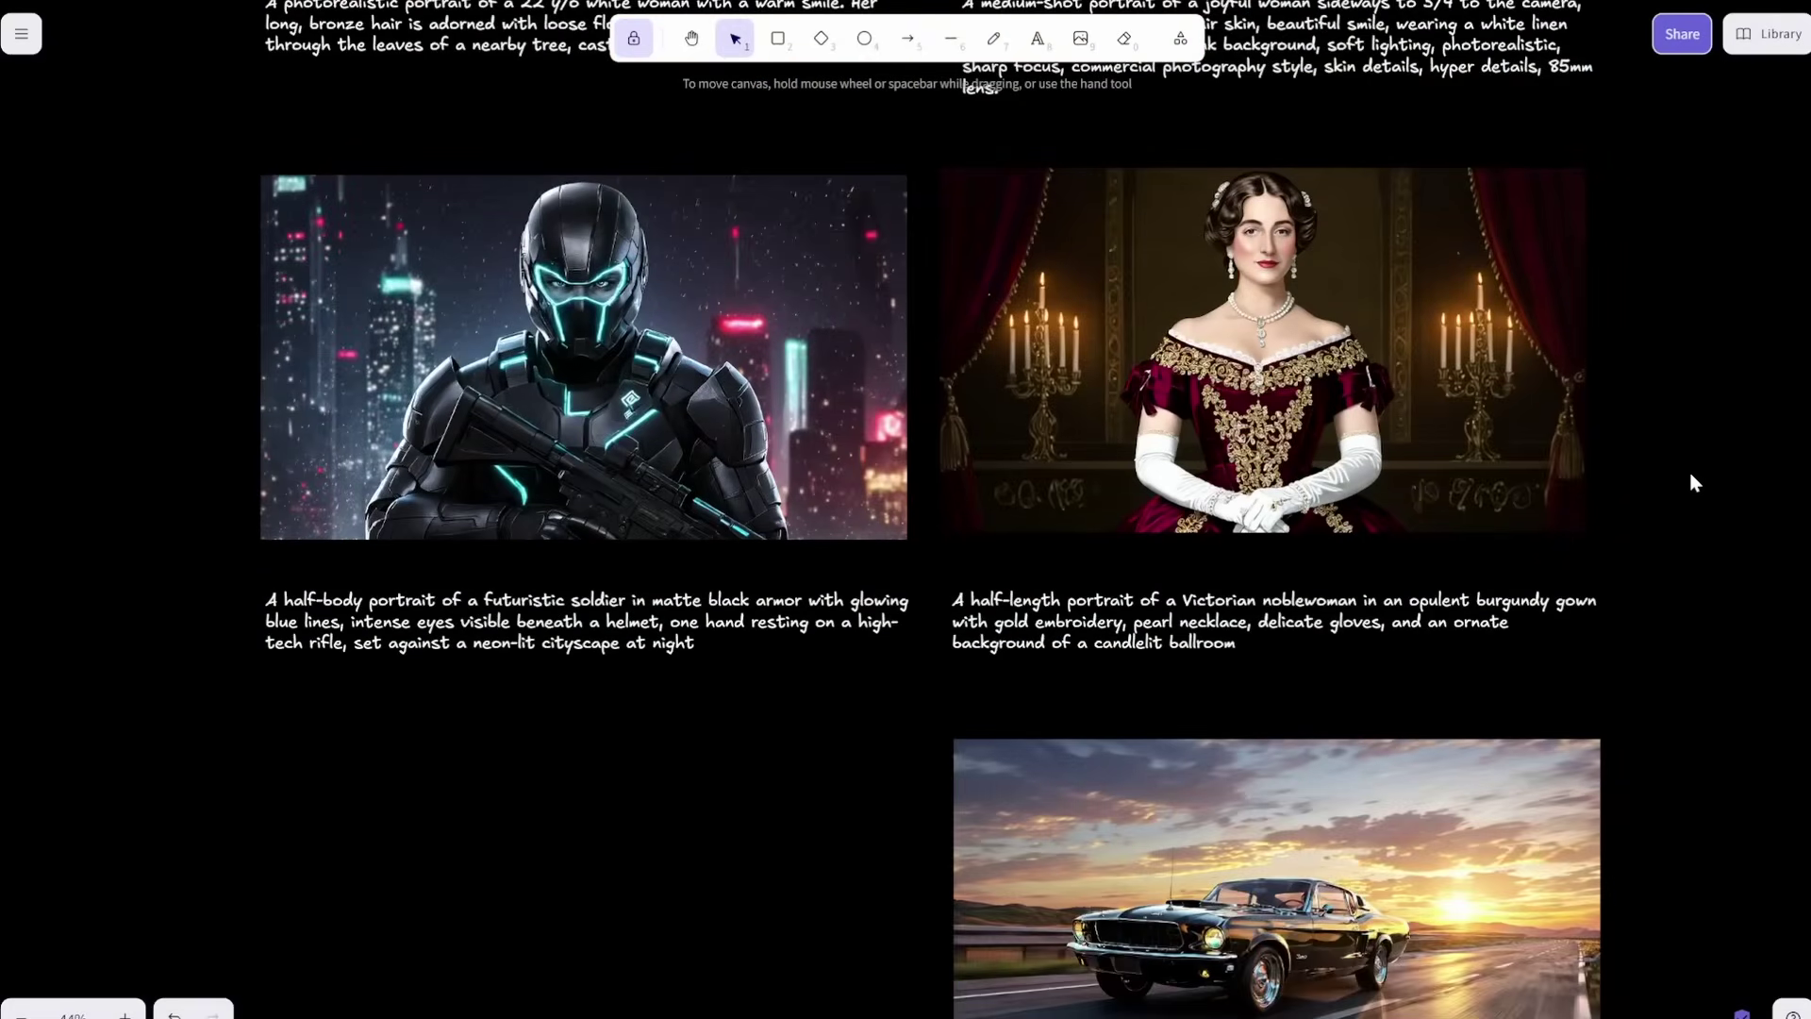
{"action": "scroll", "coordinate": [1691, 475], "scroll_direction": "up", "scroll_amount": 4}
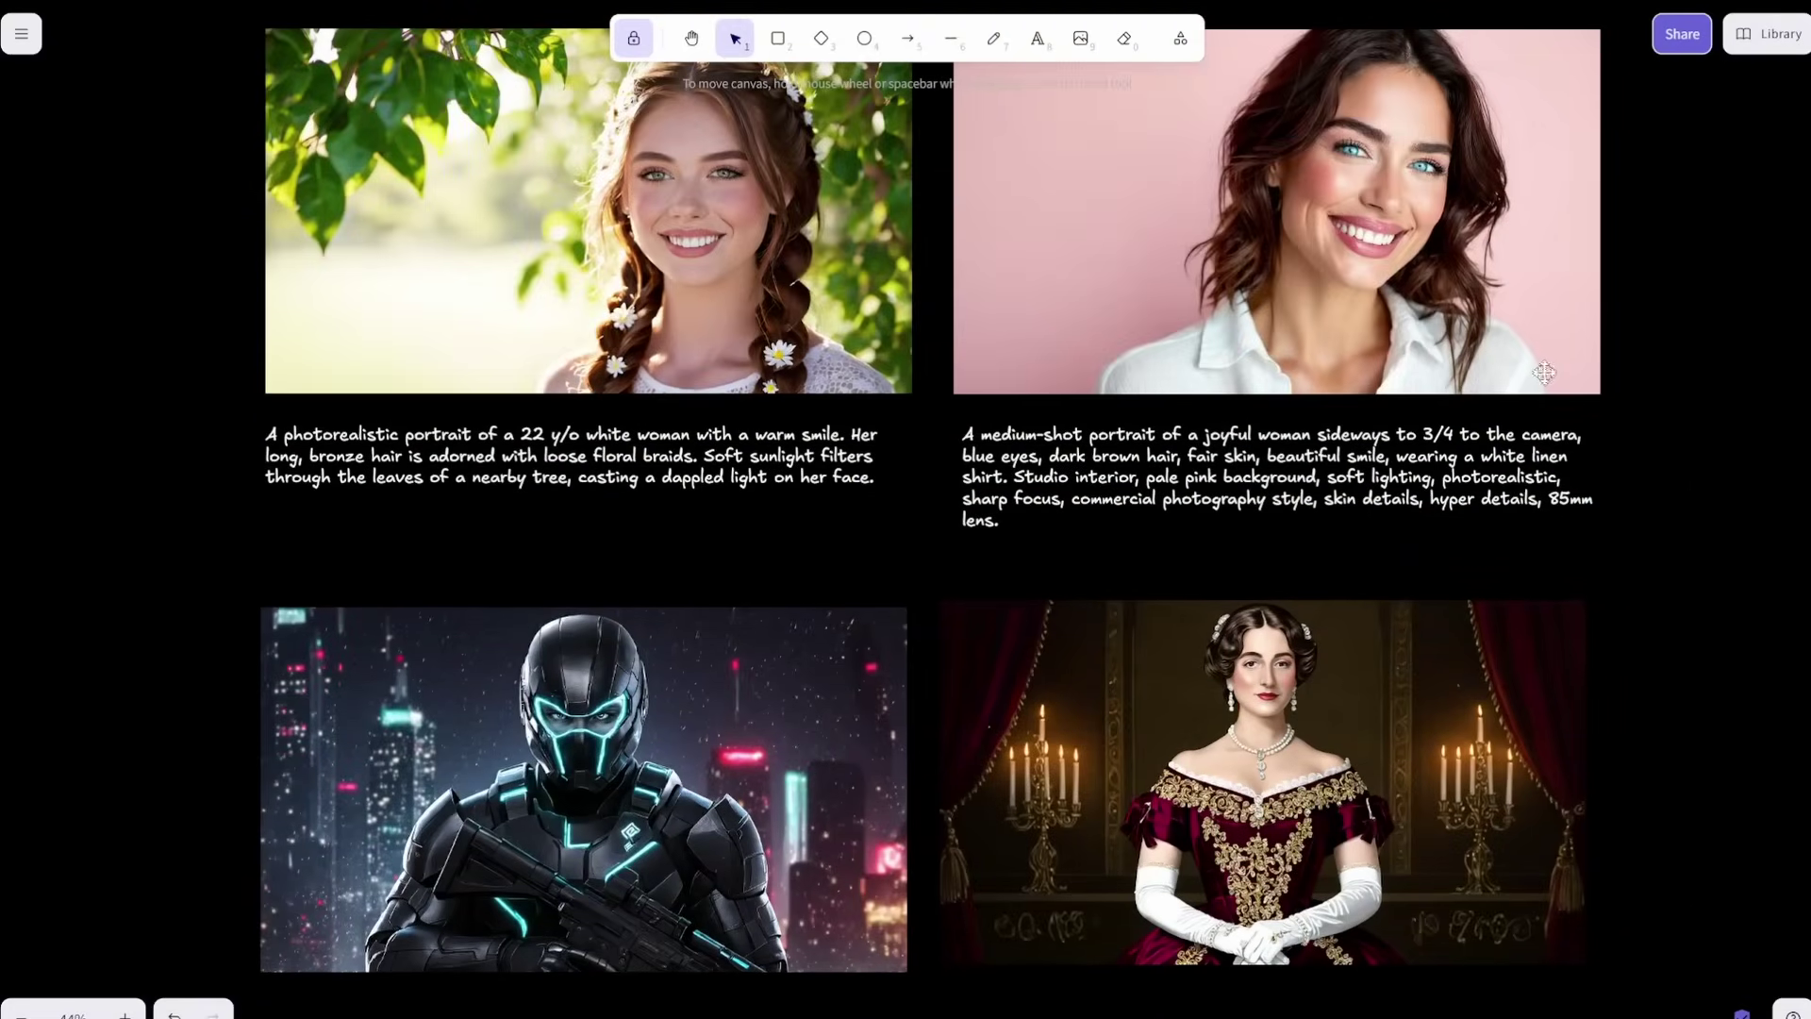
{"action": "scroll", "coordinate": [1543, 370], "scroll_direction": "down", "scroll_amount": 1}
{"action": "scroll", "coordinate": [1532, 377], "scroll_direction": "up", "scroll_amount": 3}
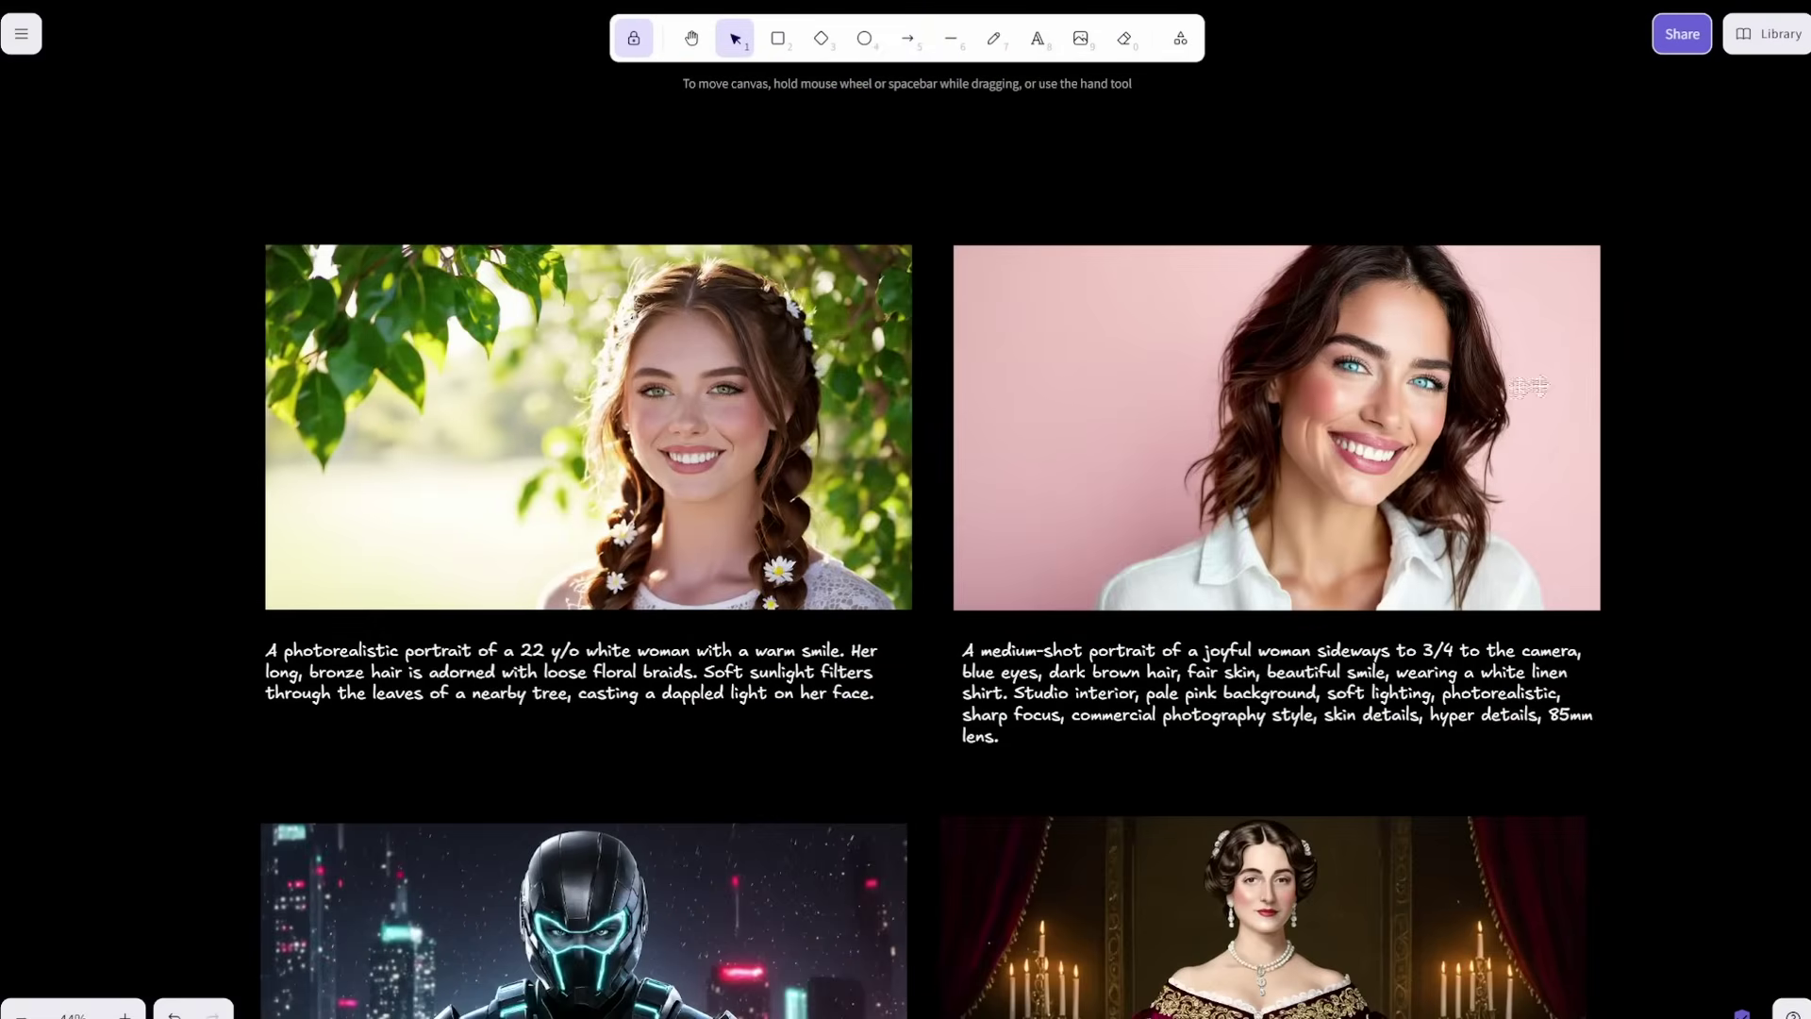
Step: Examine the futuristic soldier image up close and compare its armor, helmet, rifle and neon cityscape with the prompt below it
{"action": "scroll", "coordinate": [1183, 377], "scroll_direction": "down", "scroll_amount": 4}
{"action": "scroll", "coordinate": [526, 699], "scroll_direction": "down", "scroll_amount": 2}
{"action": "scroll", "coordinate": [509, 702], "scroll_direction": "up", "scroll_amount": 5}
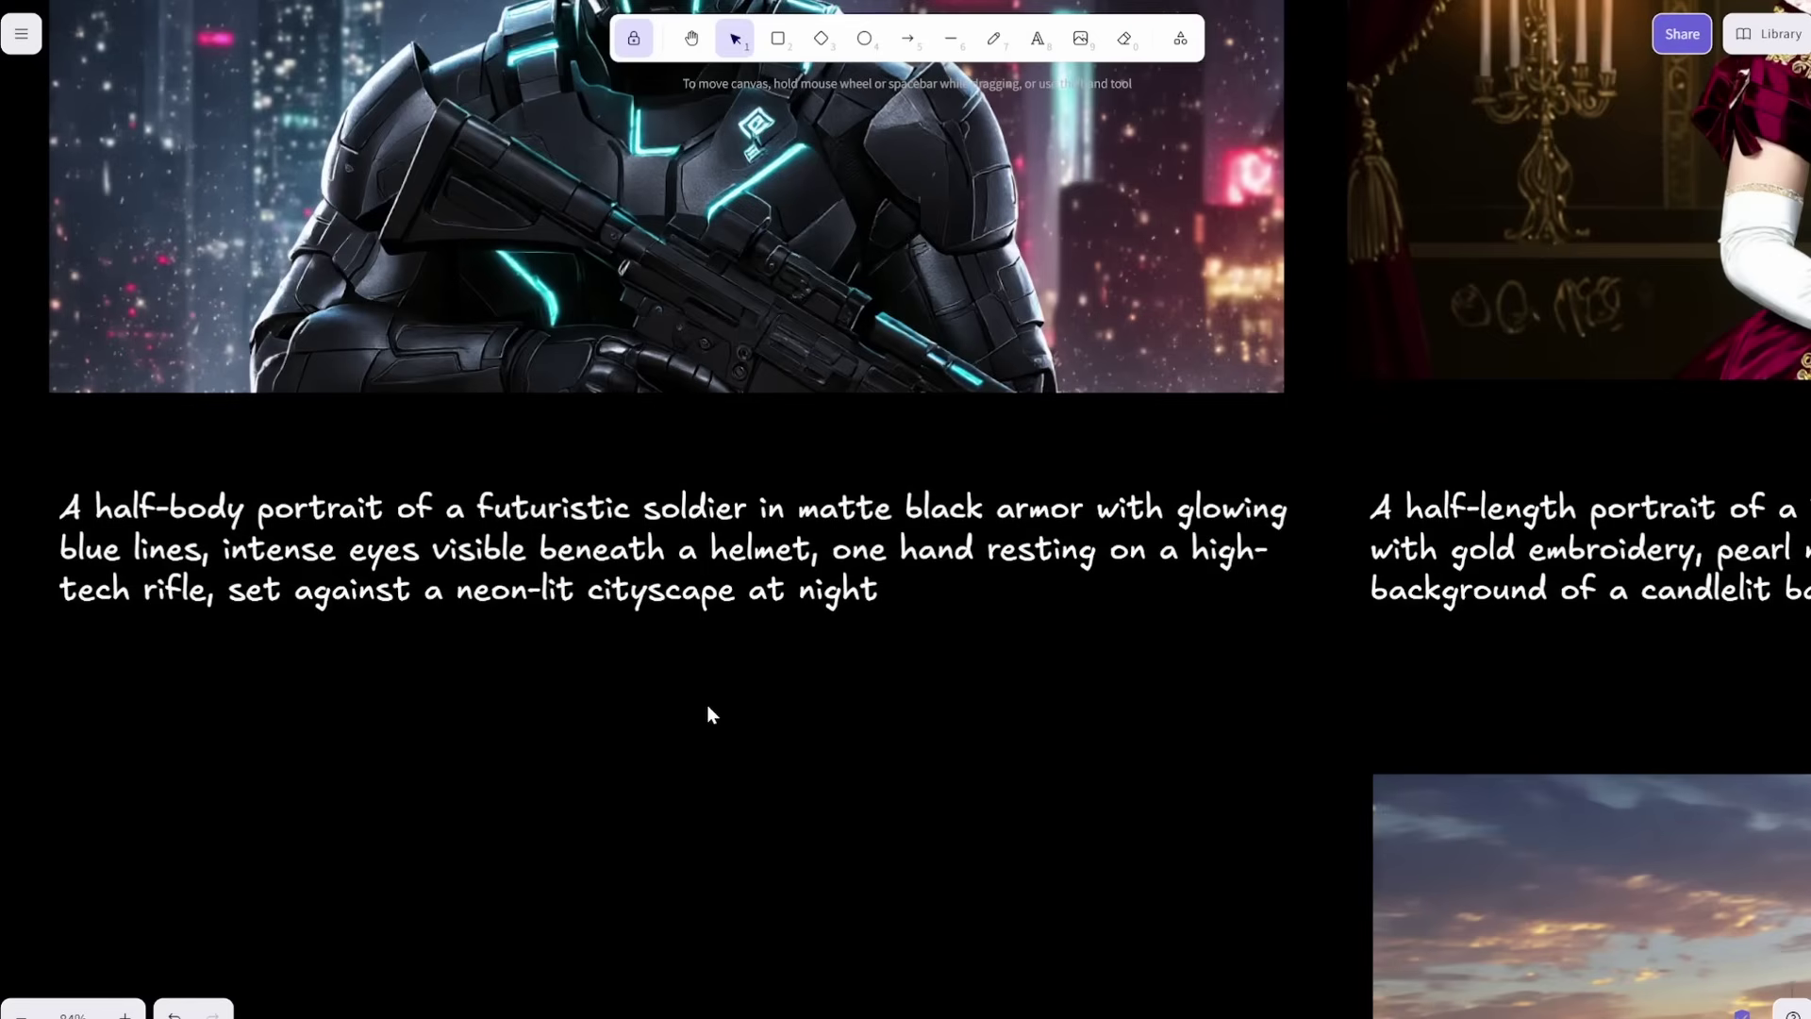
{"action": "scroll", "coordinate": [705, 704], "scroll_direction": "up", "scroll_amount": 3}
{"action": "scroll", "coordinate": [269, 797], "scroll_direction": "up", "scroll_amount": 1}
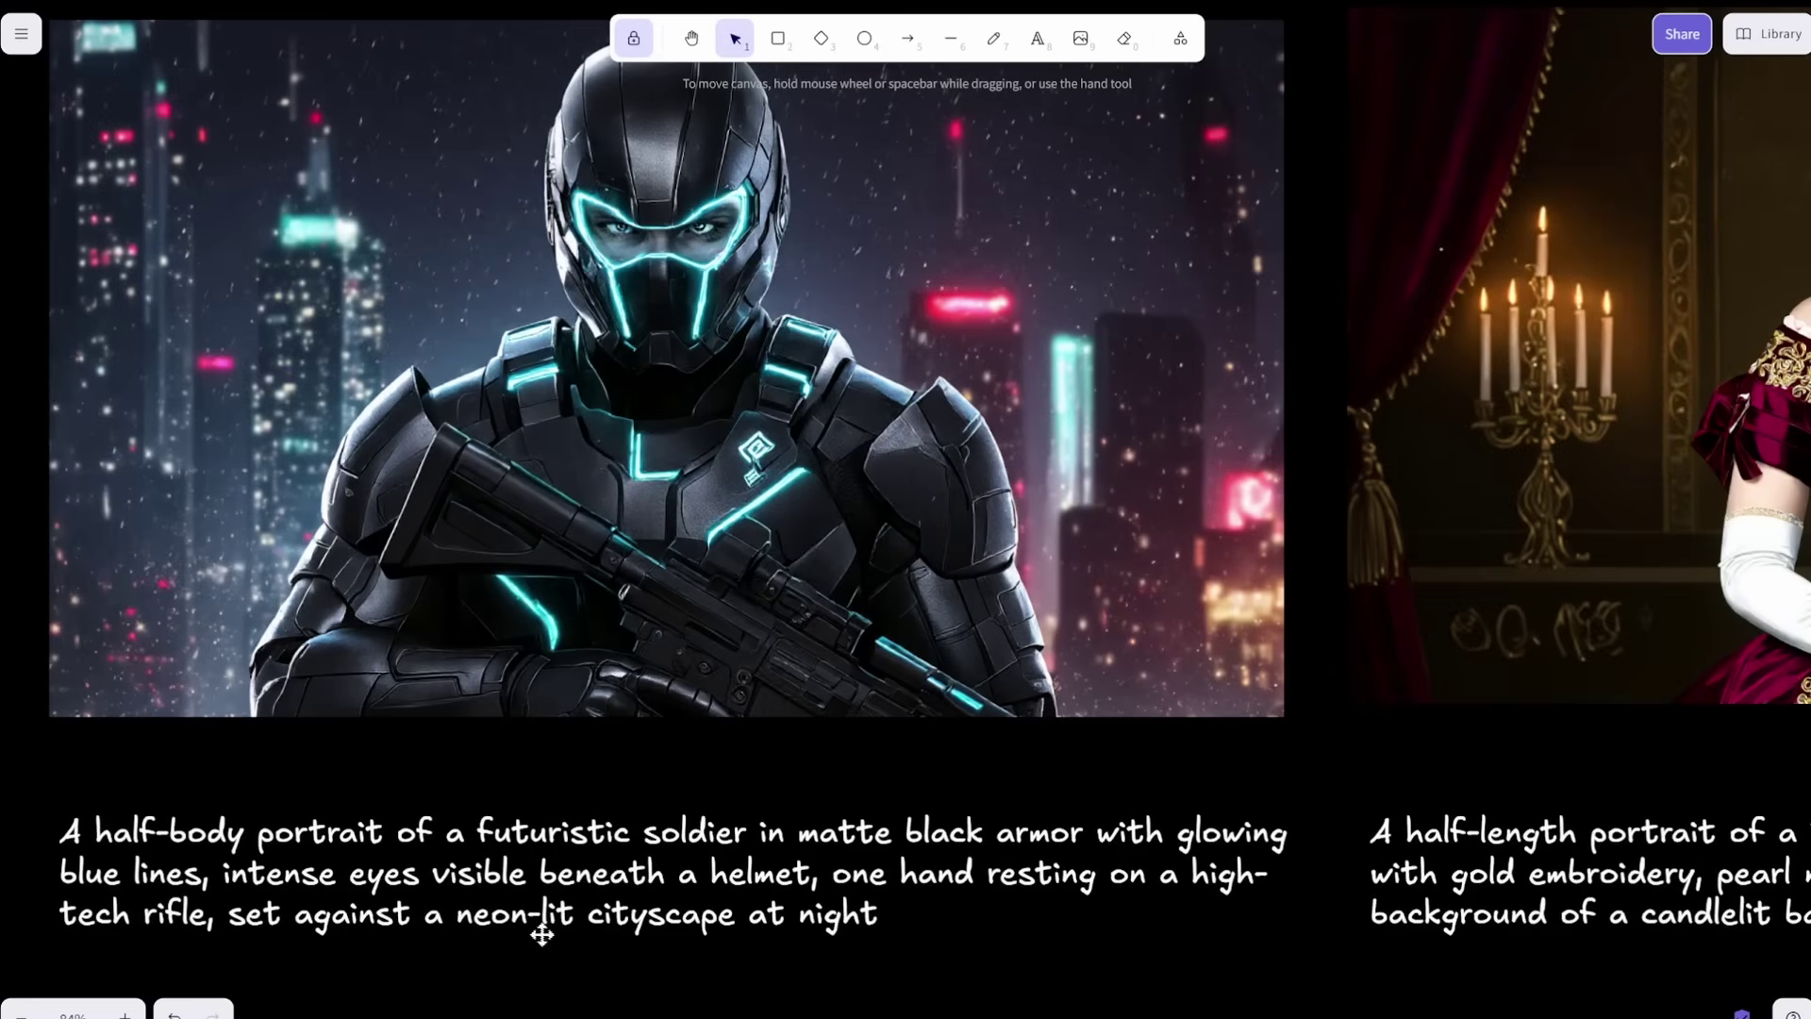
{"action": "scroll", "coordinate": [1010, 892], "scroll_direction": "up", "scroll_amount": 1}
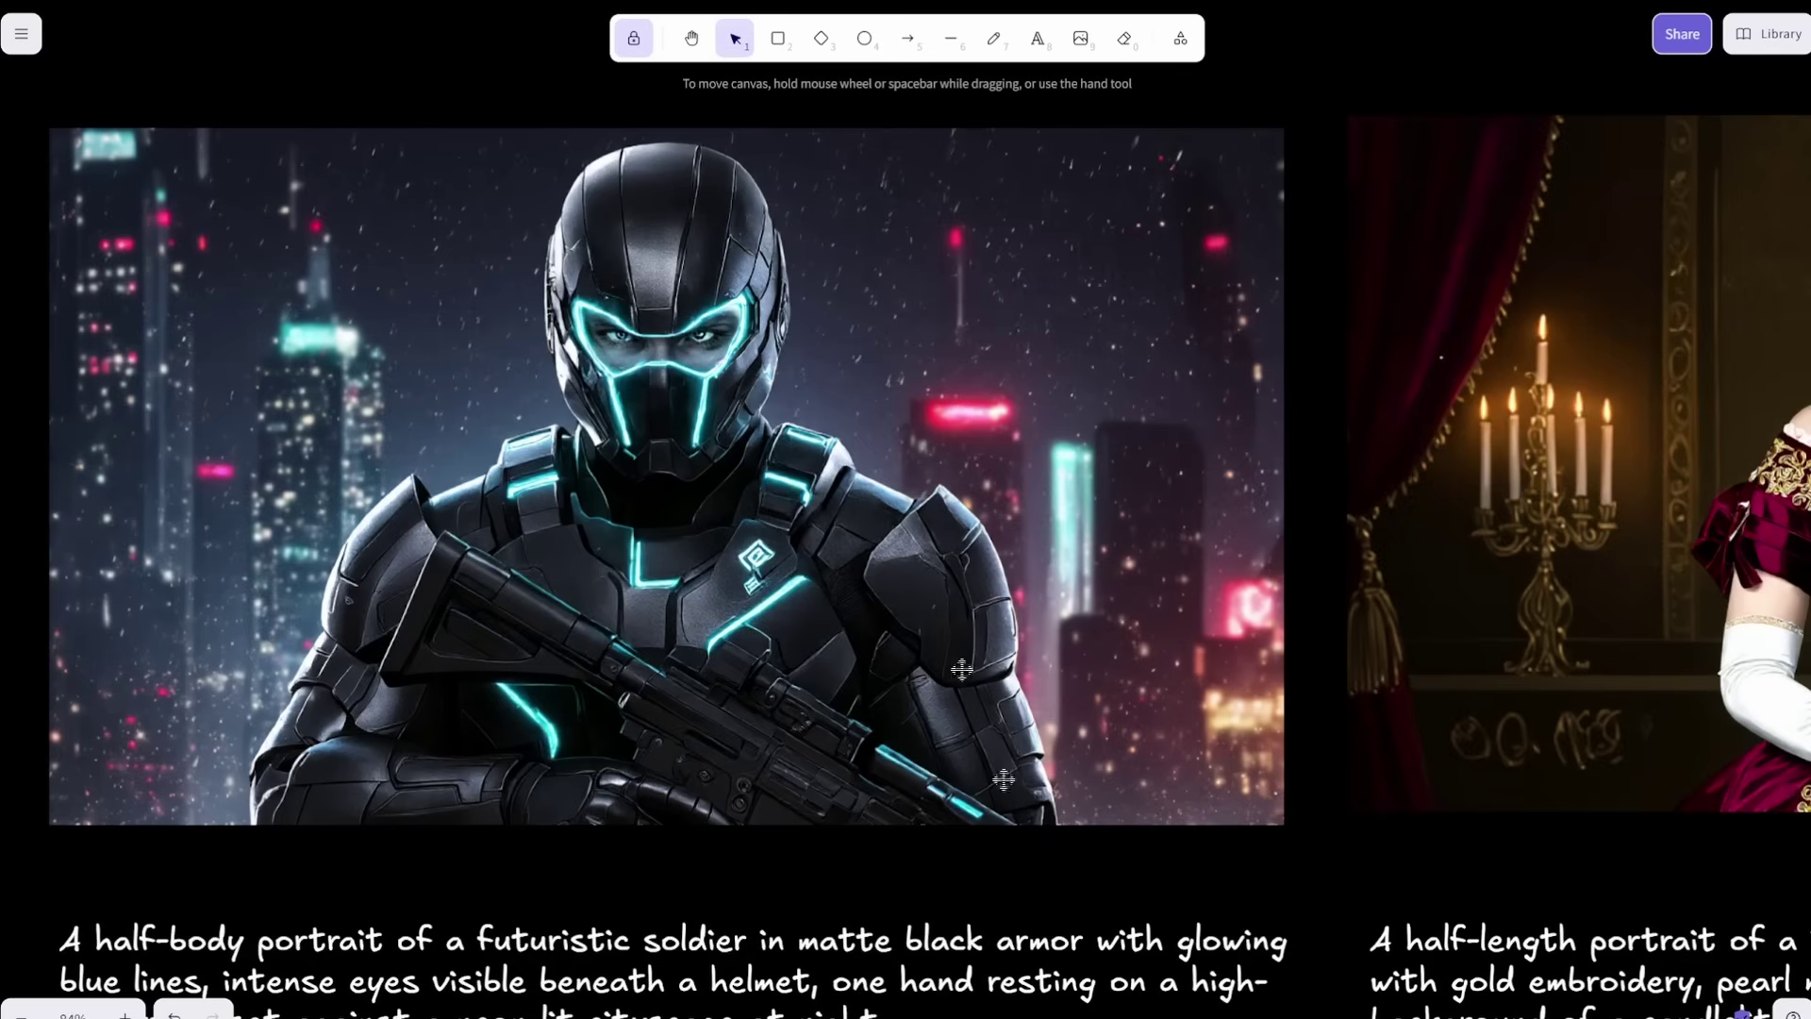
{"action": "scroll", "coordinate": [1122, 933], "scroll_direction": "down", "scroll_amount": 2}
{"action": "scroll", "coordinate": [1094, 905], "scroll_direction": "up", "scroll_amount": 1}
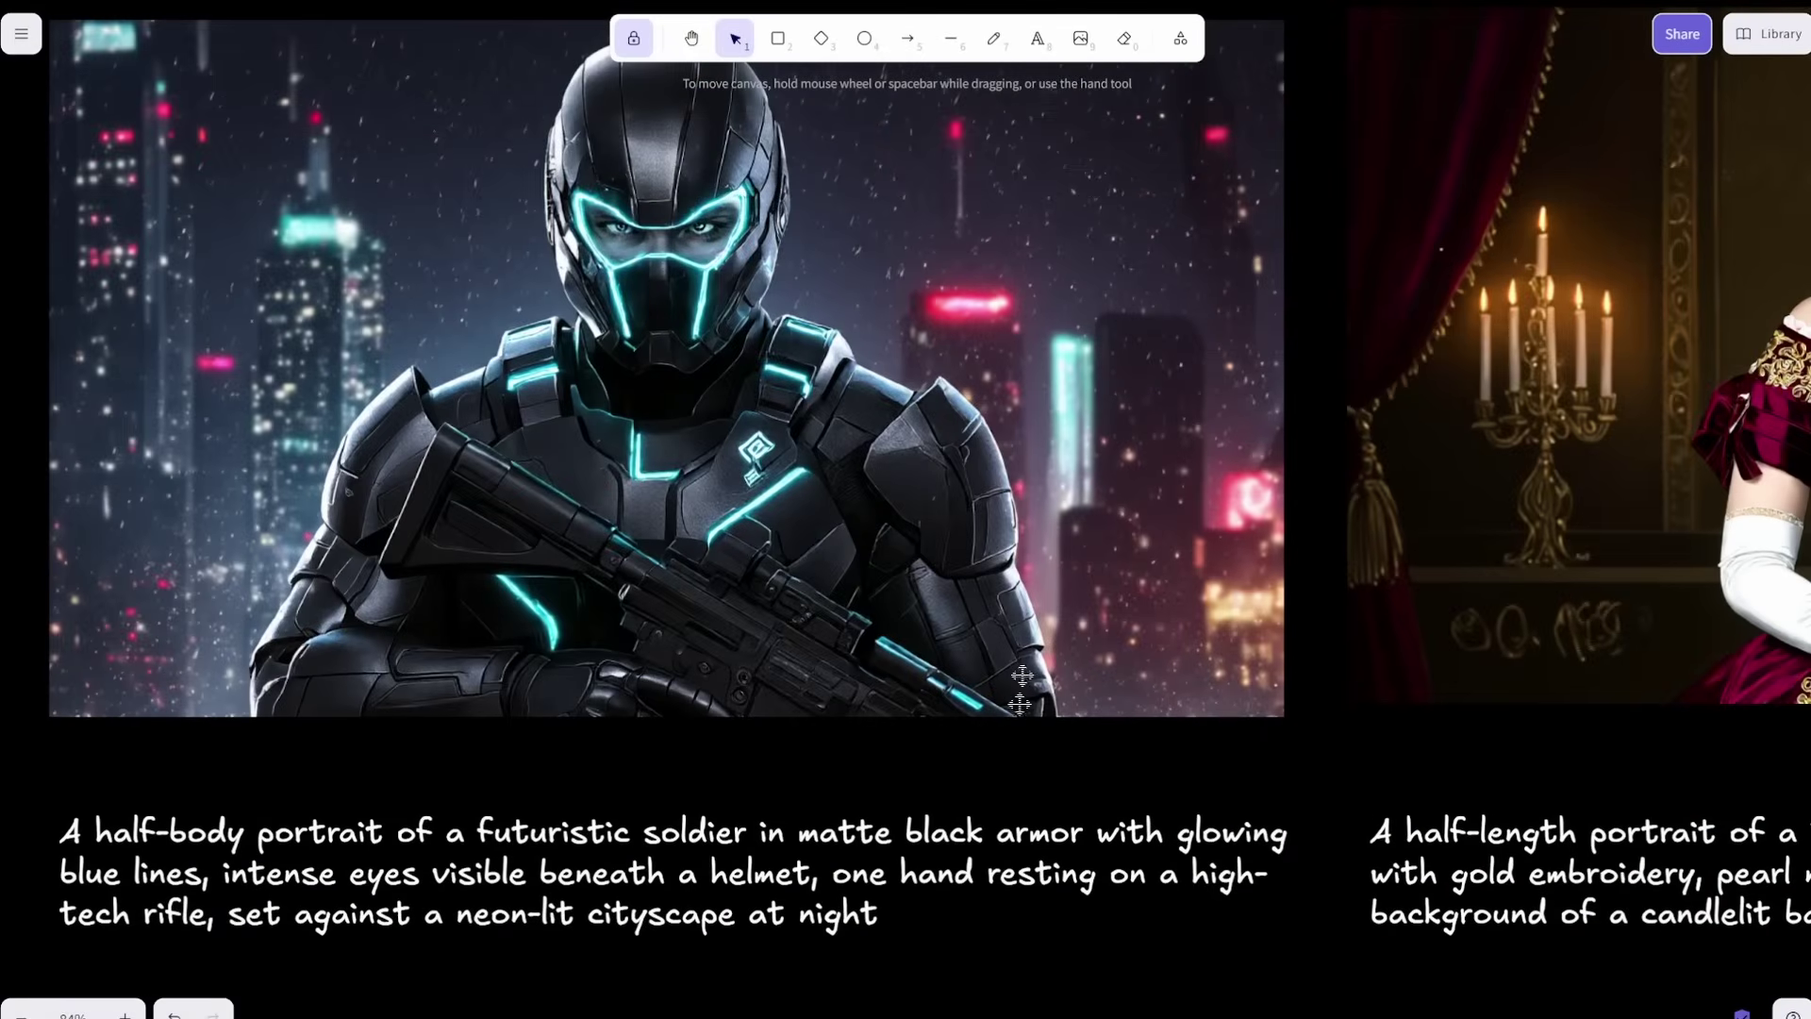
{"action": "scroll", "coordinate": [526, 552], "scroll_direction": "down", "scroll_amount": 2}
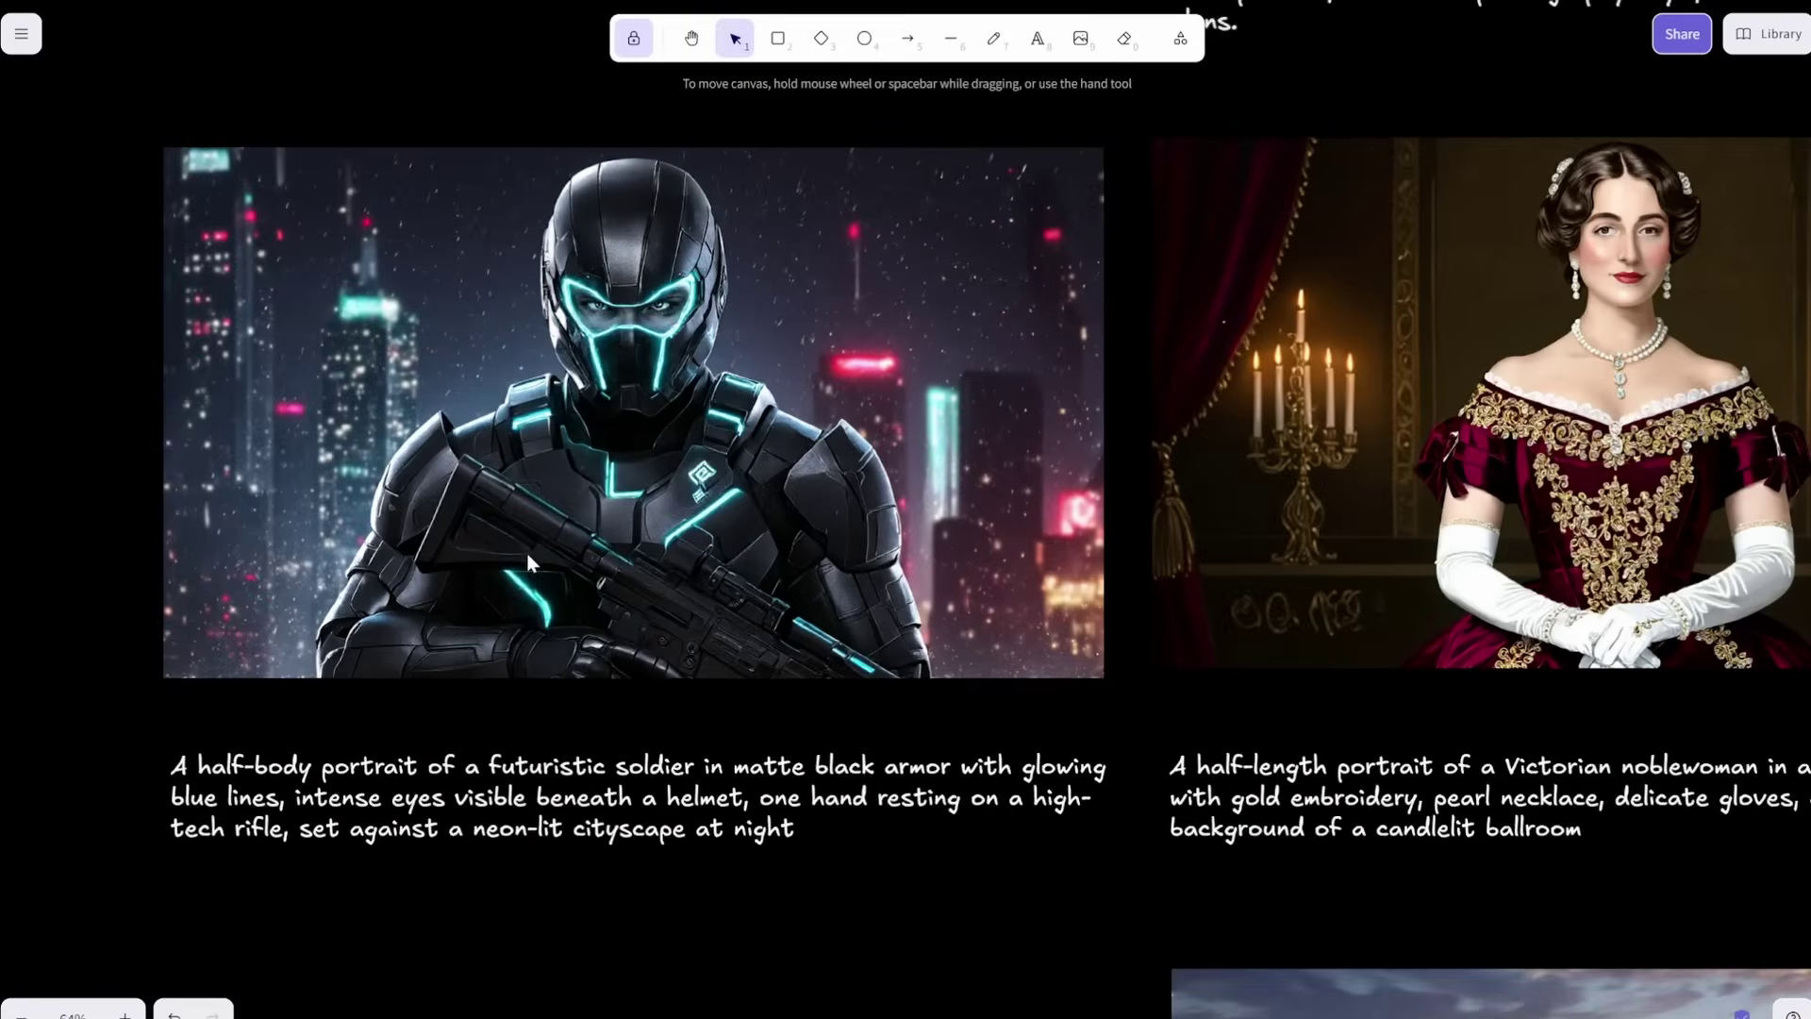
{"action": "scroll", "coordinate": [727, 830], "scroll_direction": "up", "scroll_amount": 1}
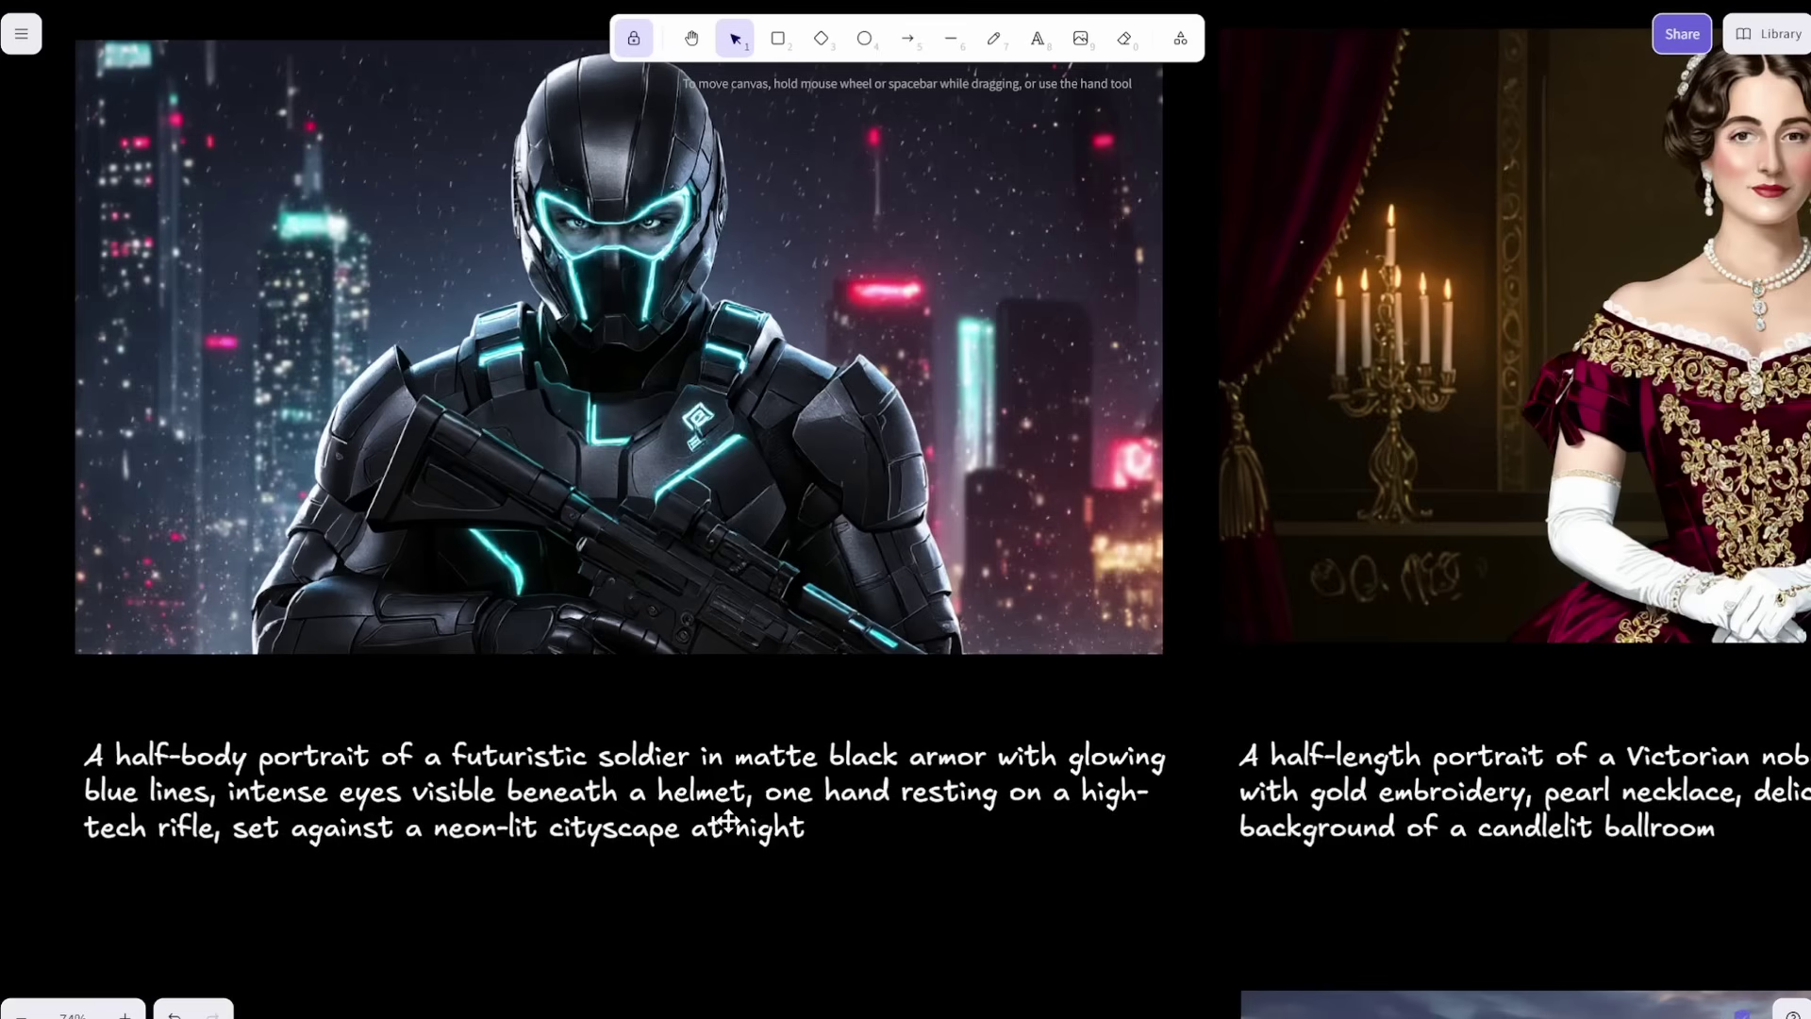
{"action": "scroll", "coordinate": [316, 739], "scroll_direction": "down", "scroll_amount": 4}
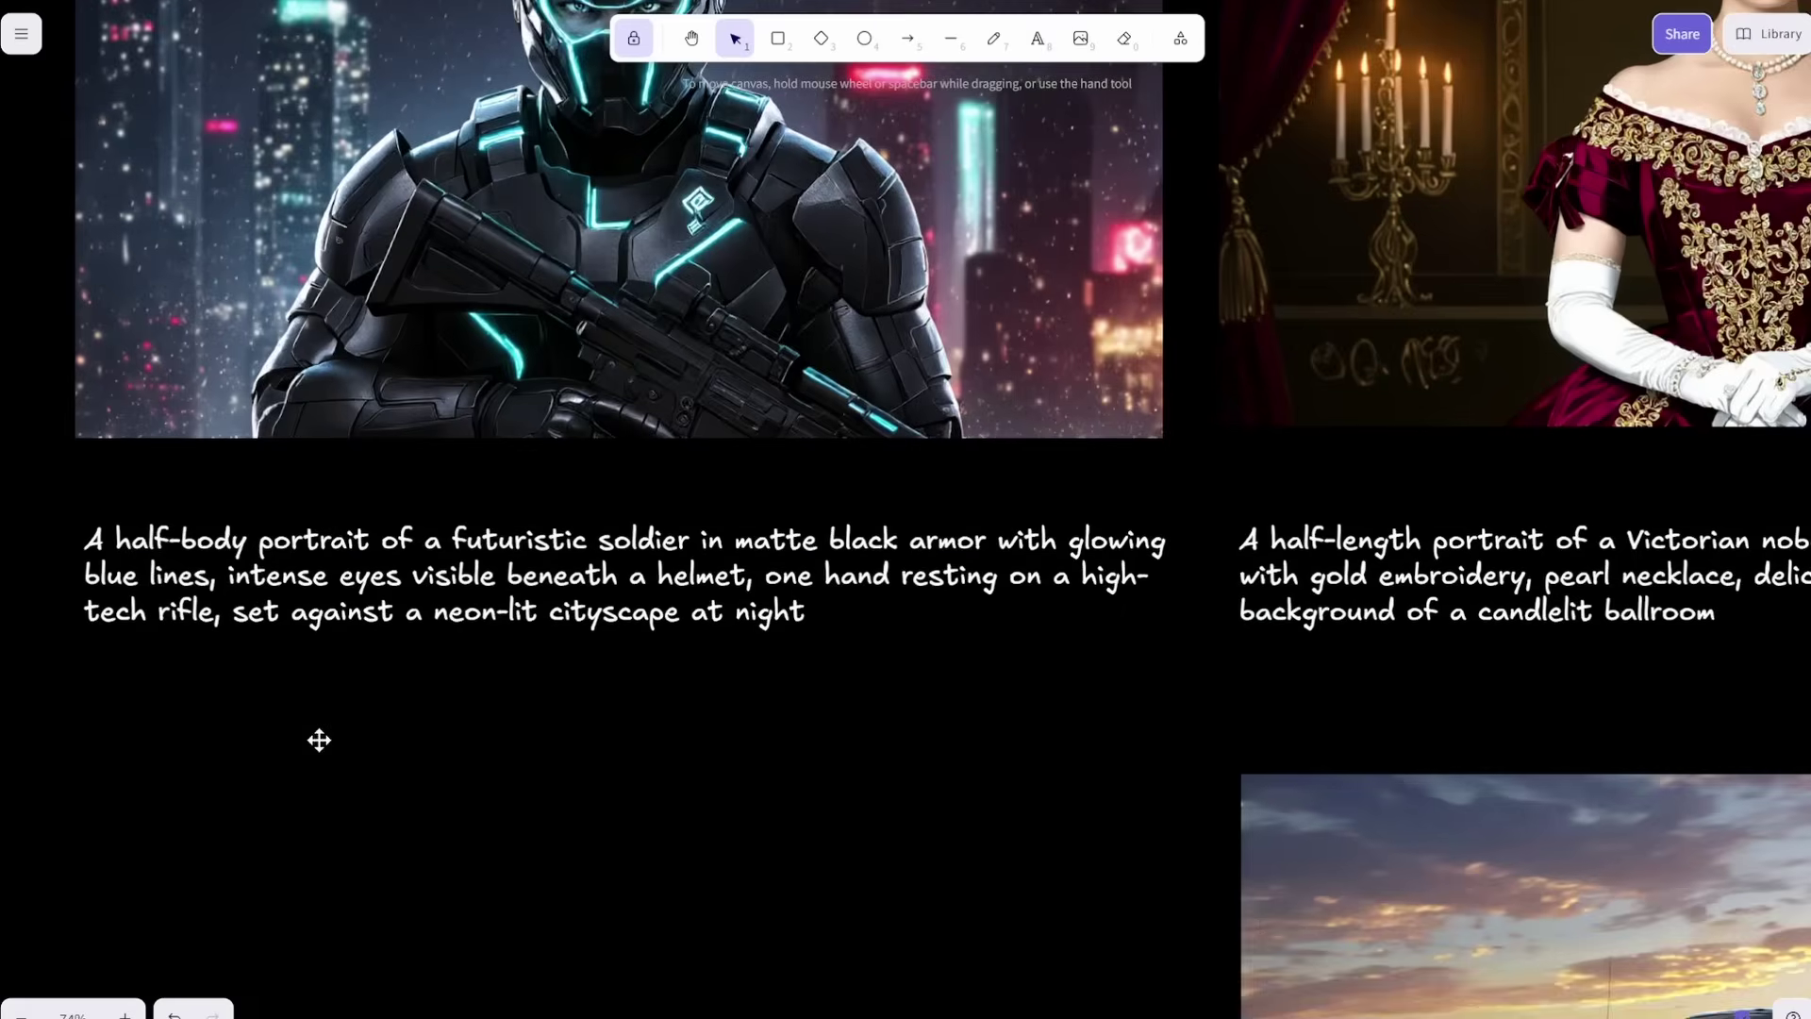
Step: Examine the Victorian noblewoman image and compare its gown, jewelry, gloves and candlelit background with its prompt
{"action": "scroll", "coordinate": [1052, 658], "scroll_direction": "right", "scroll_amount": 10}
{"action": "scroll", "coordinate": [1322, 688], "scroll_direction": "up", "scroll_amount": 6}
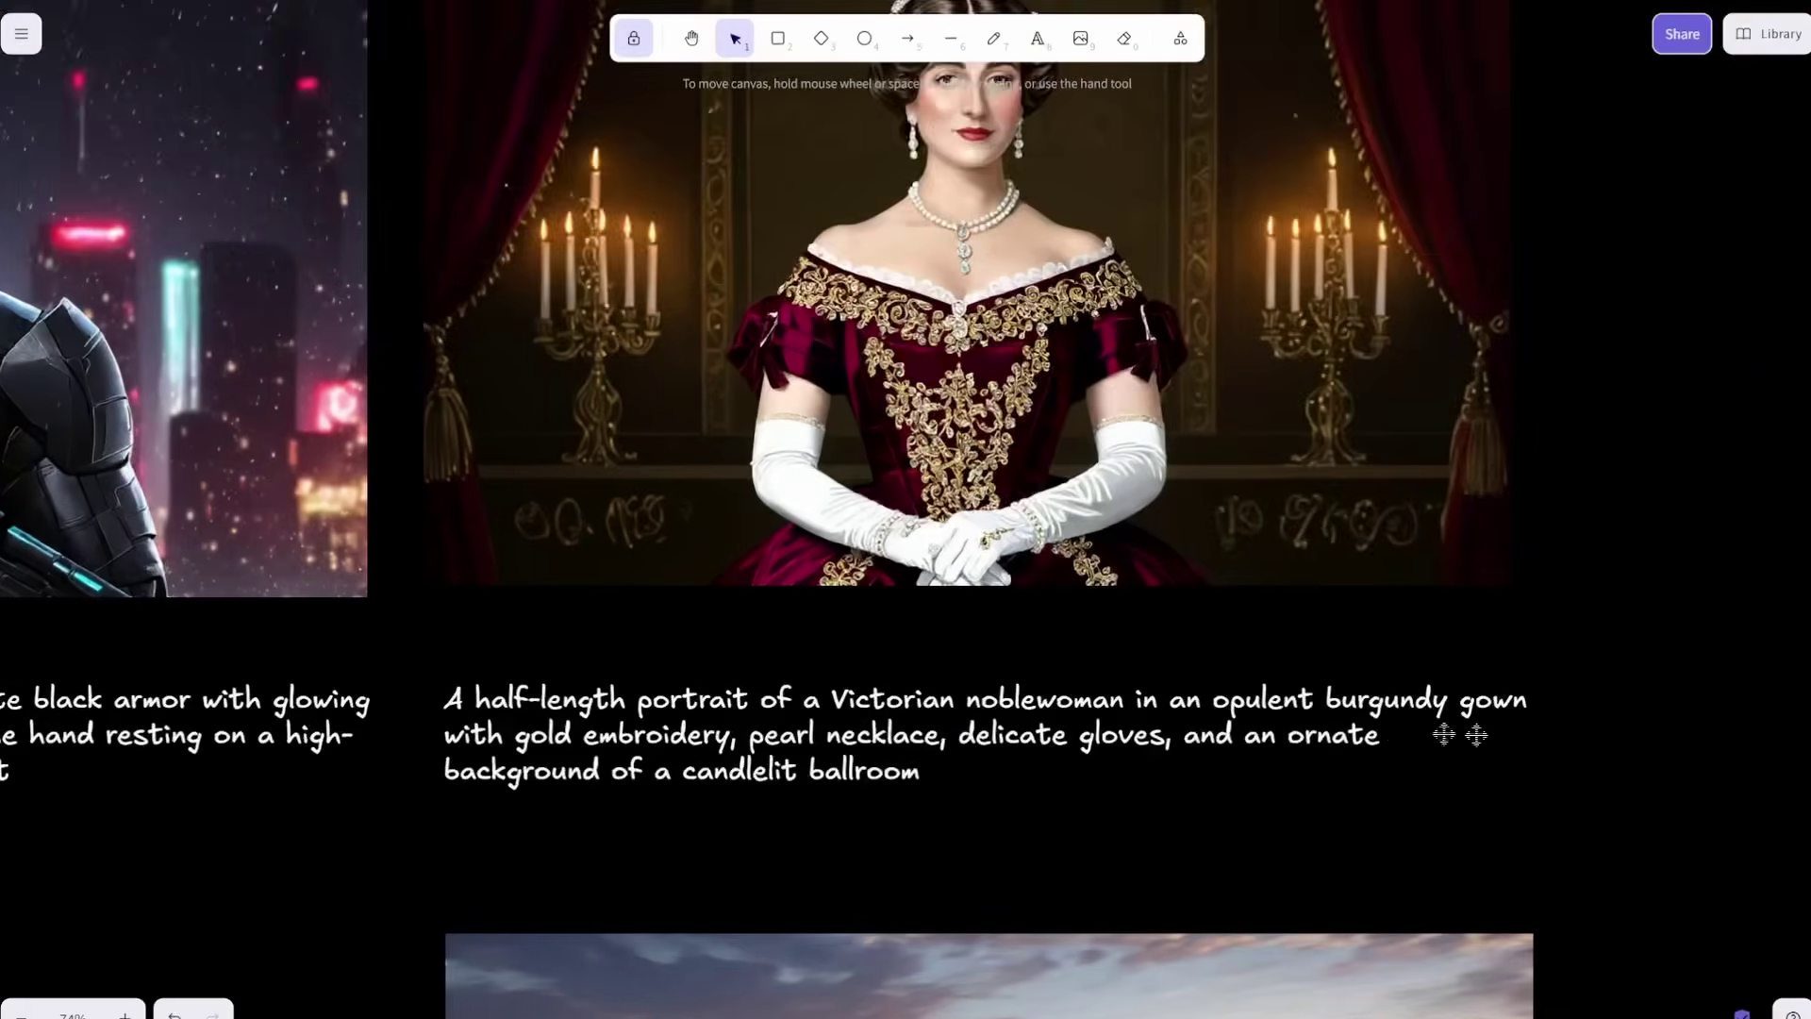
{"action": "scroll", "coordinate": [1406, 727], "scroll_direction": "down", "scroll_amount": 4}
{"action": "scroll", "coordinate": [1317, 703], "scroll_direction": "up", "scroll_amount": 3}
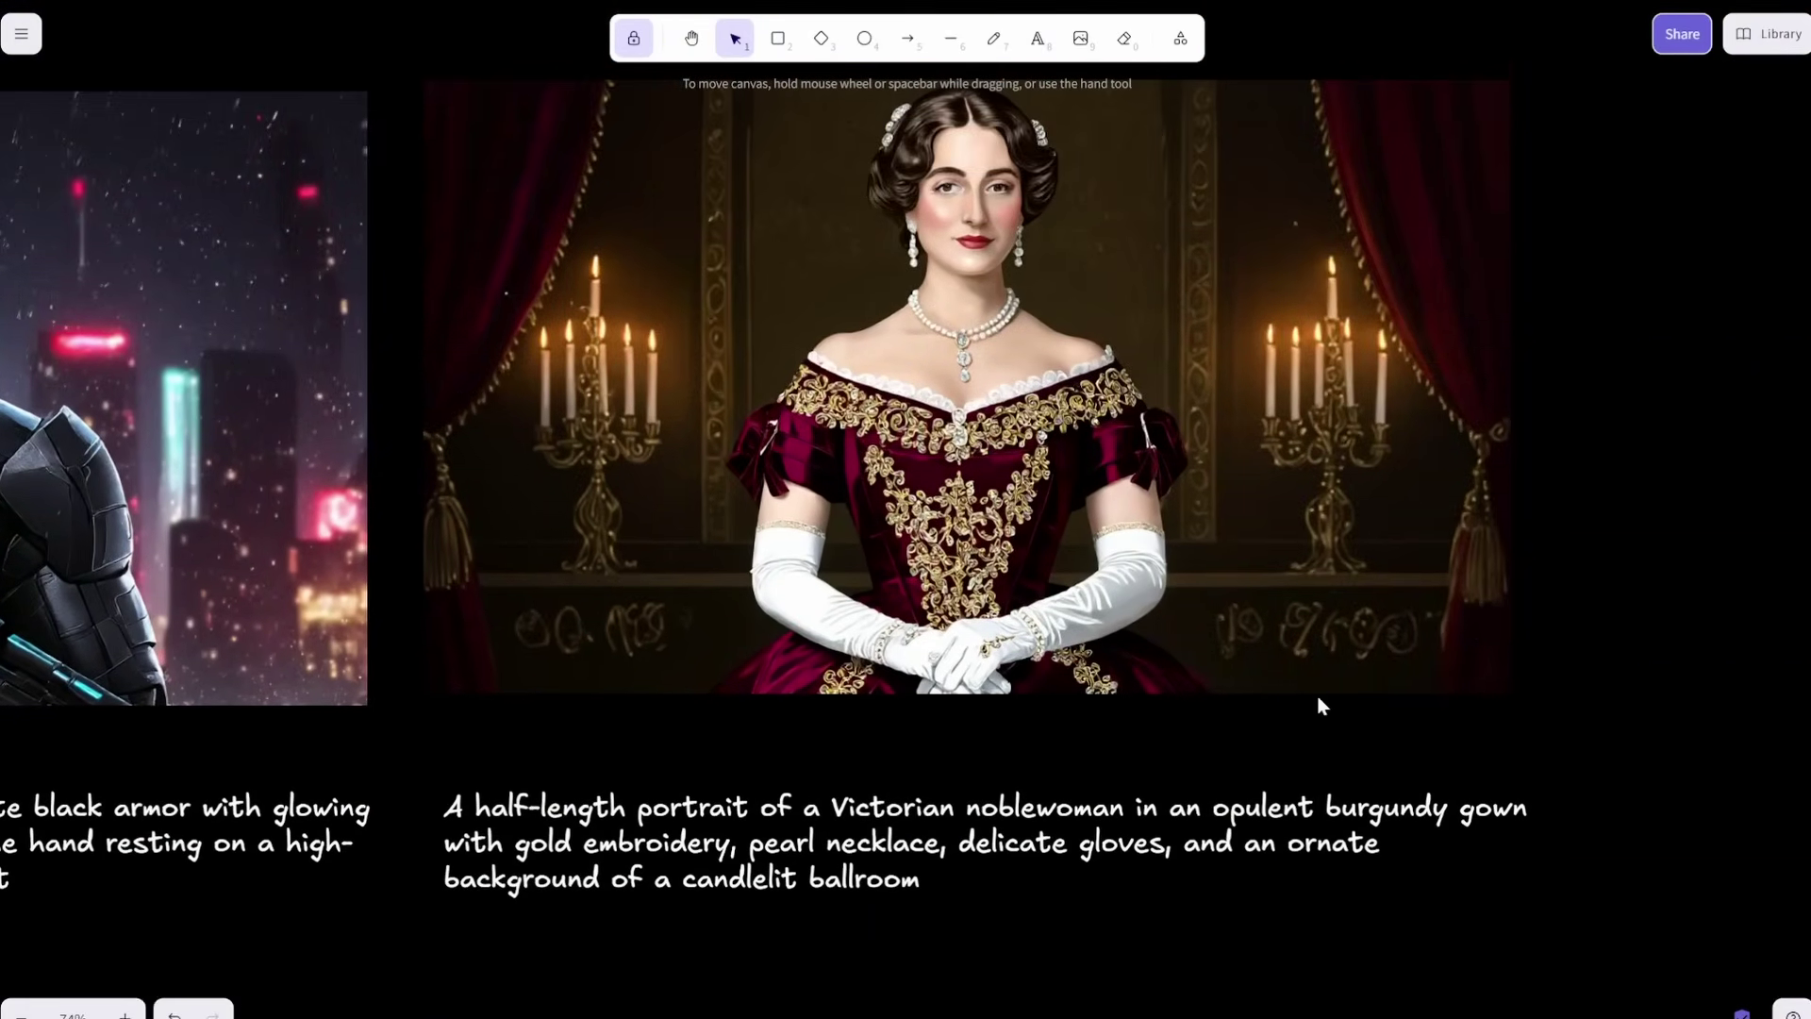
{"action": "scroll", "coordinate": [726, 182], "scroll_direction": "up", "scroll_amount": 1}
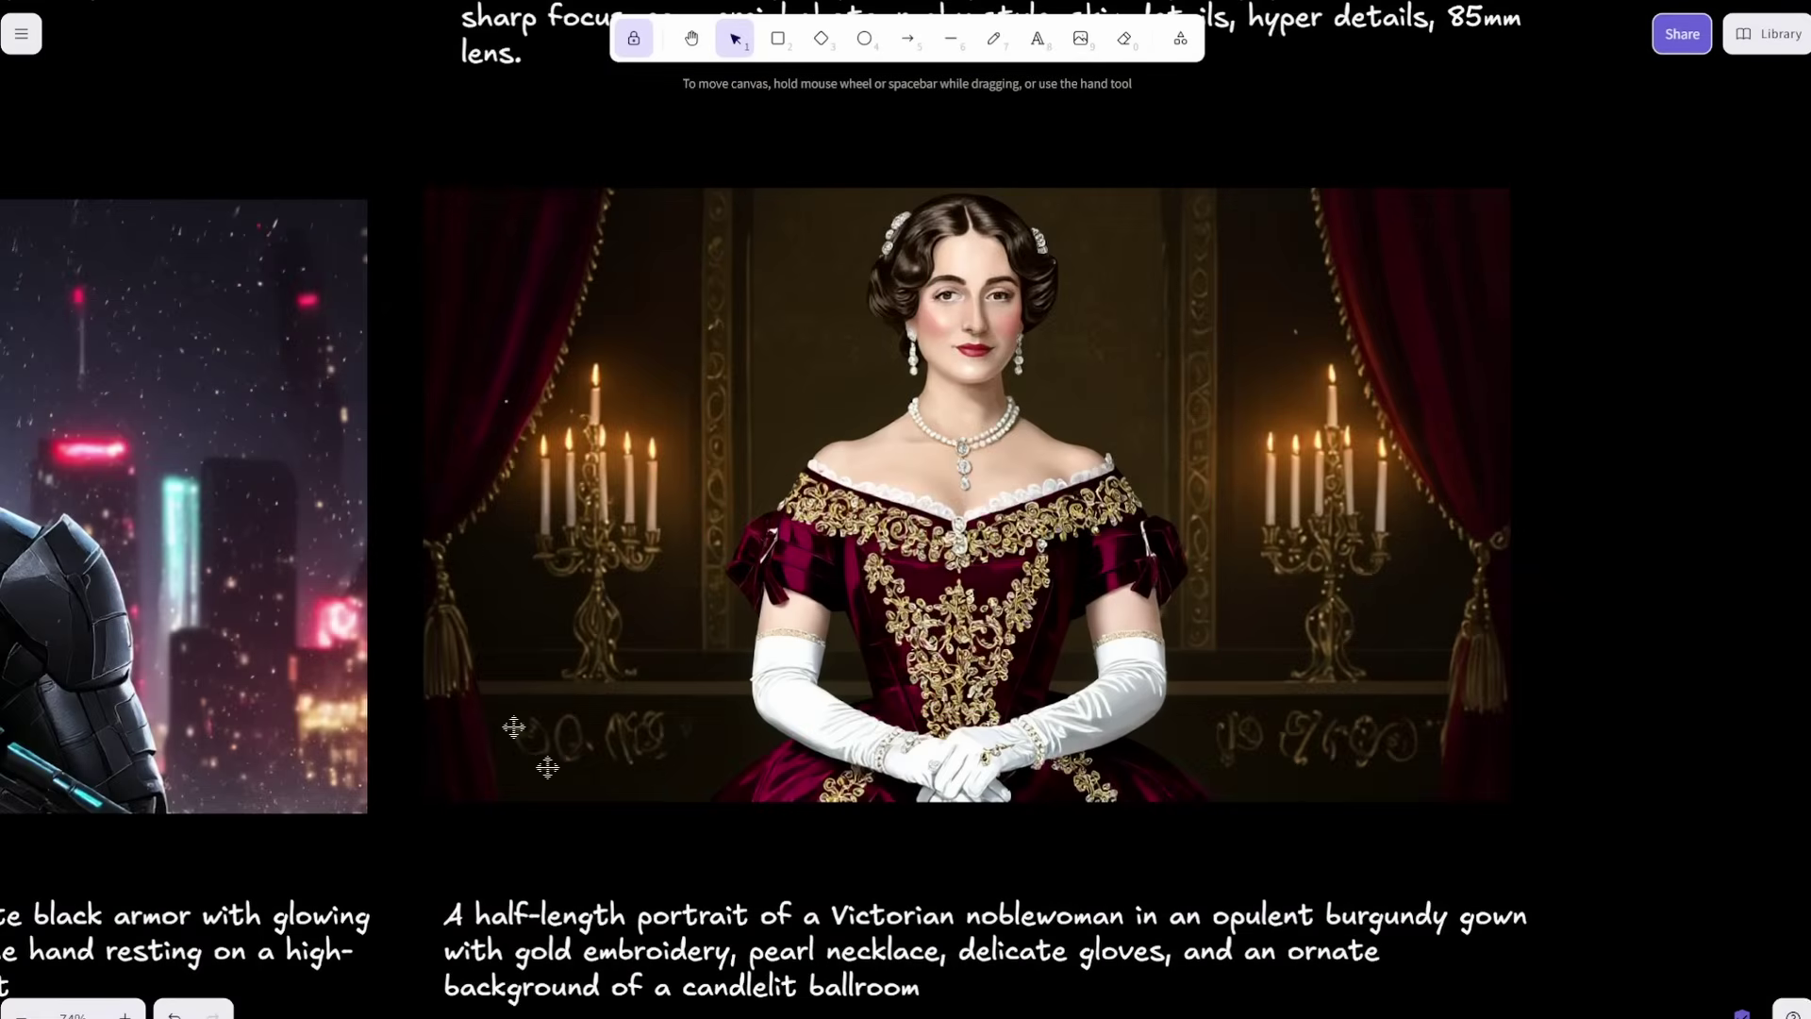
{"action": "scroll", "coordinate": [744, 720], "scroll_direction": "down", "scroll_amount": 1}
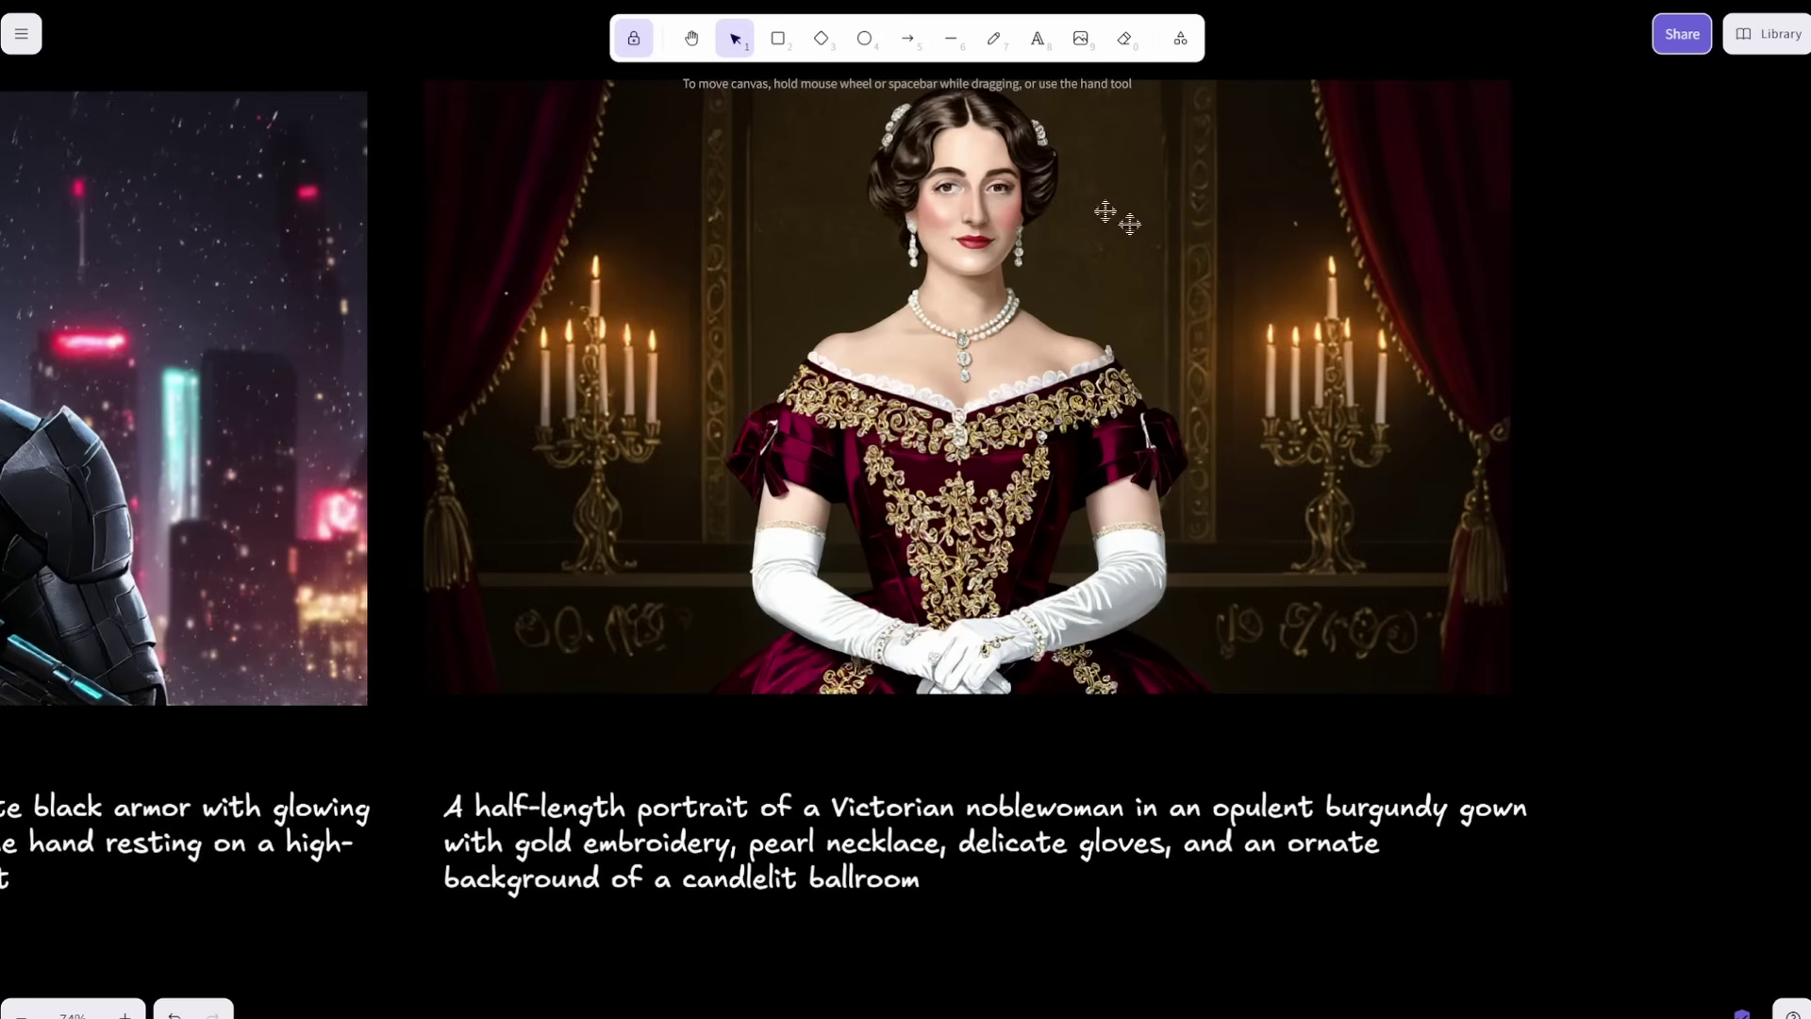
{"action": "scroll", "coordinate": [1083, 200], "scroll_direction": "up", "scroll_amount": 2}
{"action": "scroll", "coordinate": [1095, 197], "scroll_direction": "up", "scroll_amount": 2}
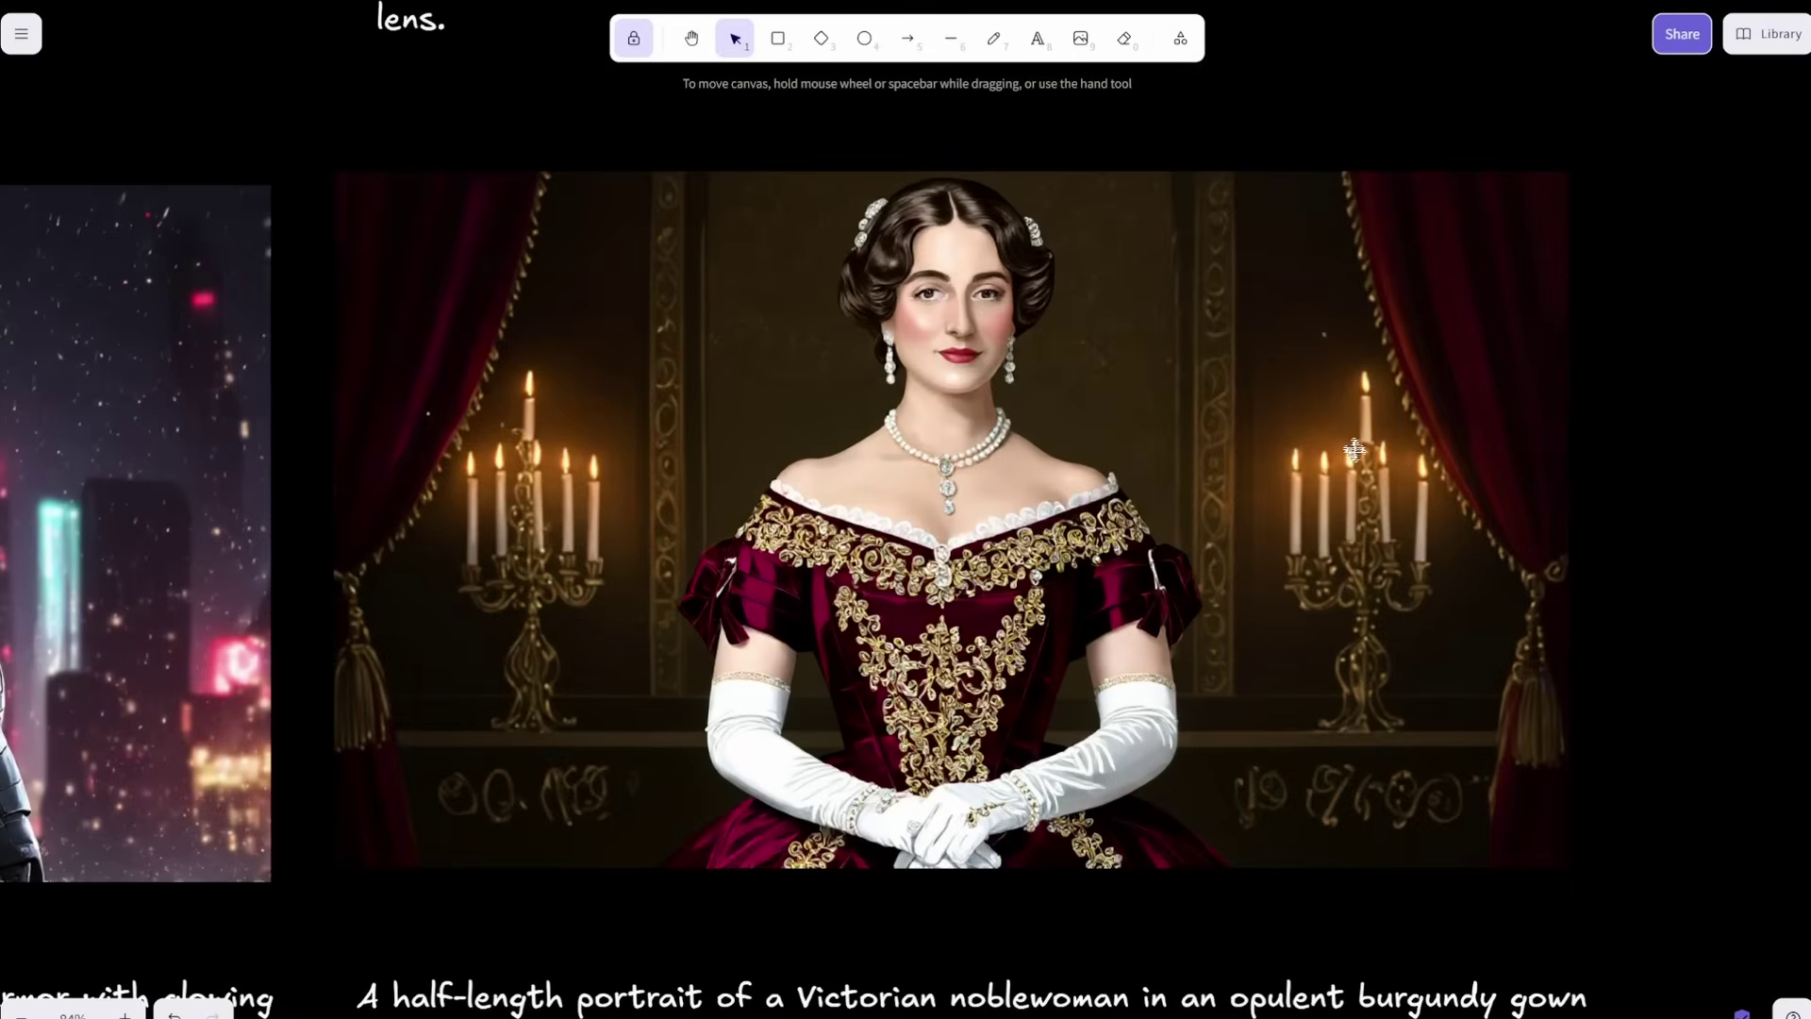
Step: Compare the Victorian noblewoman's photorealism with the two women's portraits above it
{"action": "scroll", "coordinate": [1027, 175], "scroll_direction": "up", "scroll_amount": 10}
{"action": "scroll", "coordinate": [1310, 473], "scroll_direction": "down", "scroll_amount": 2}
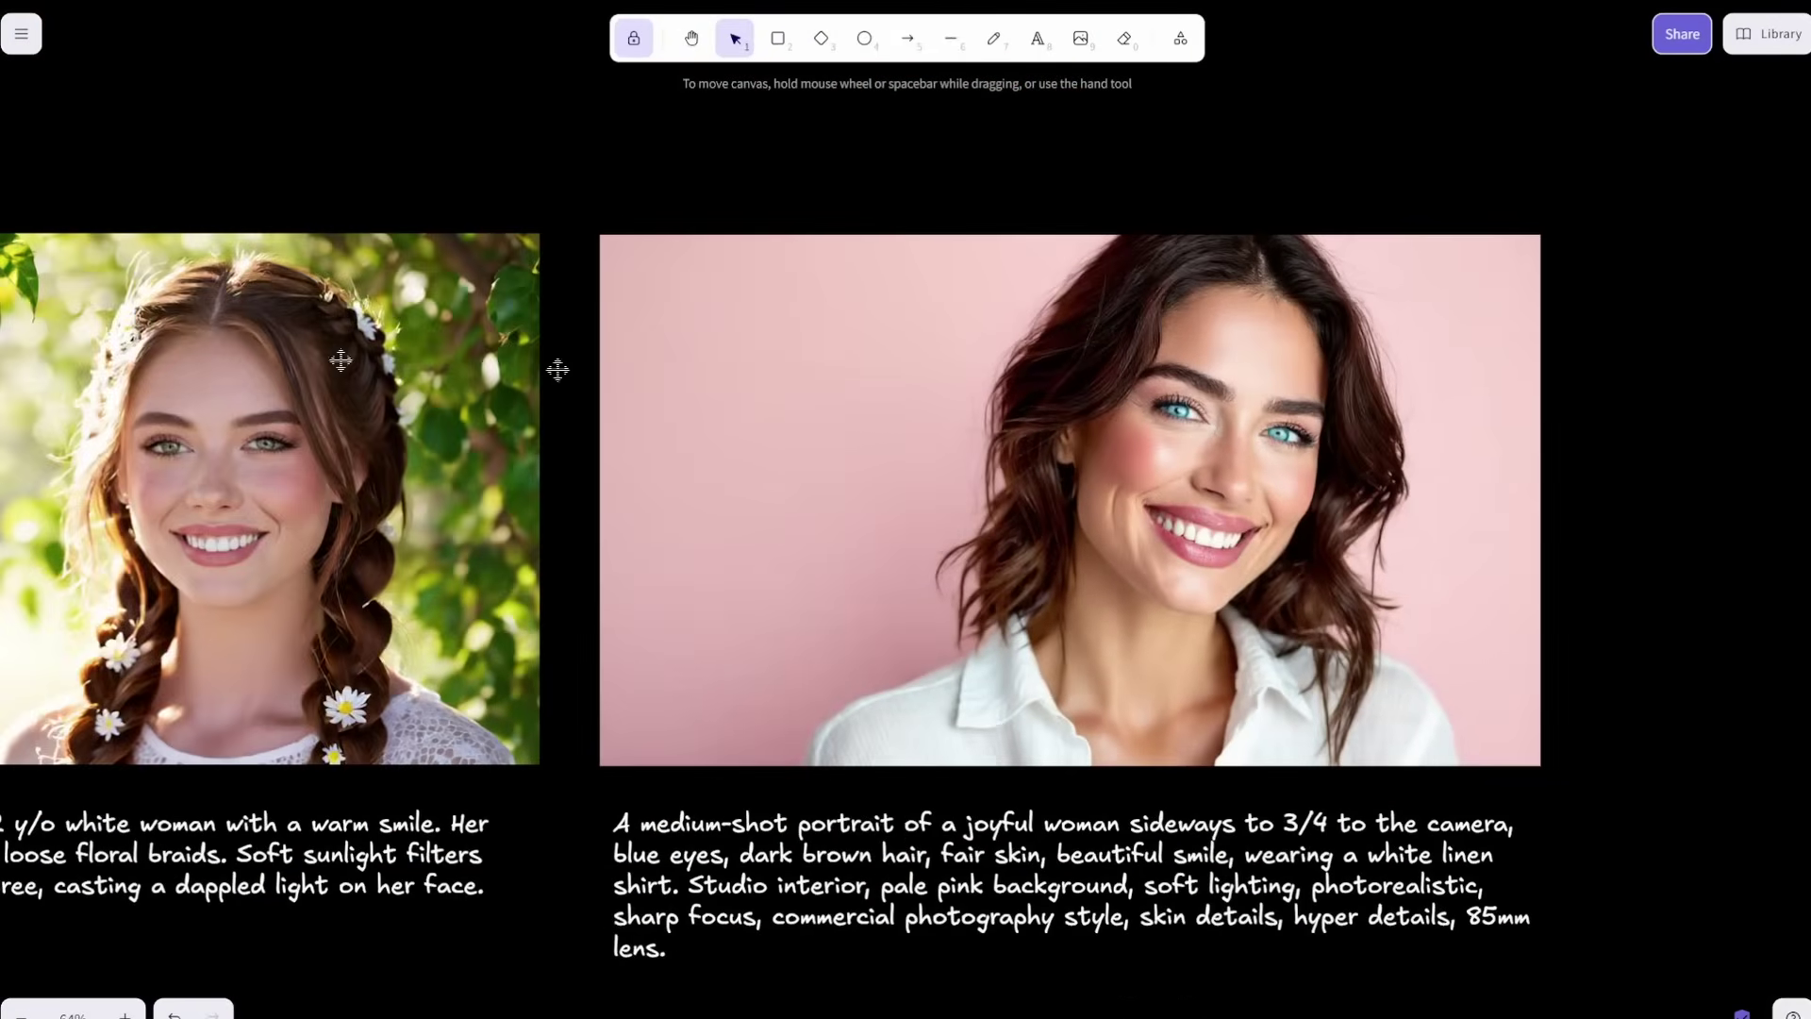
{"action": "scroll", "coordinate": [1254, 329], "scroll_direction": "down", "scroll_amount": 10}
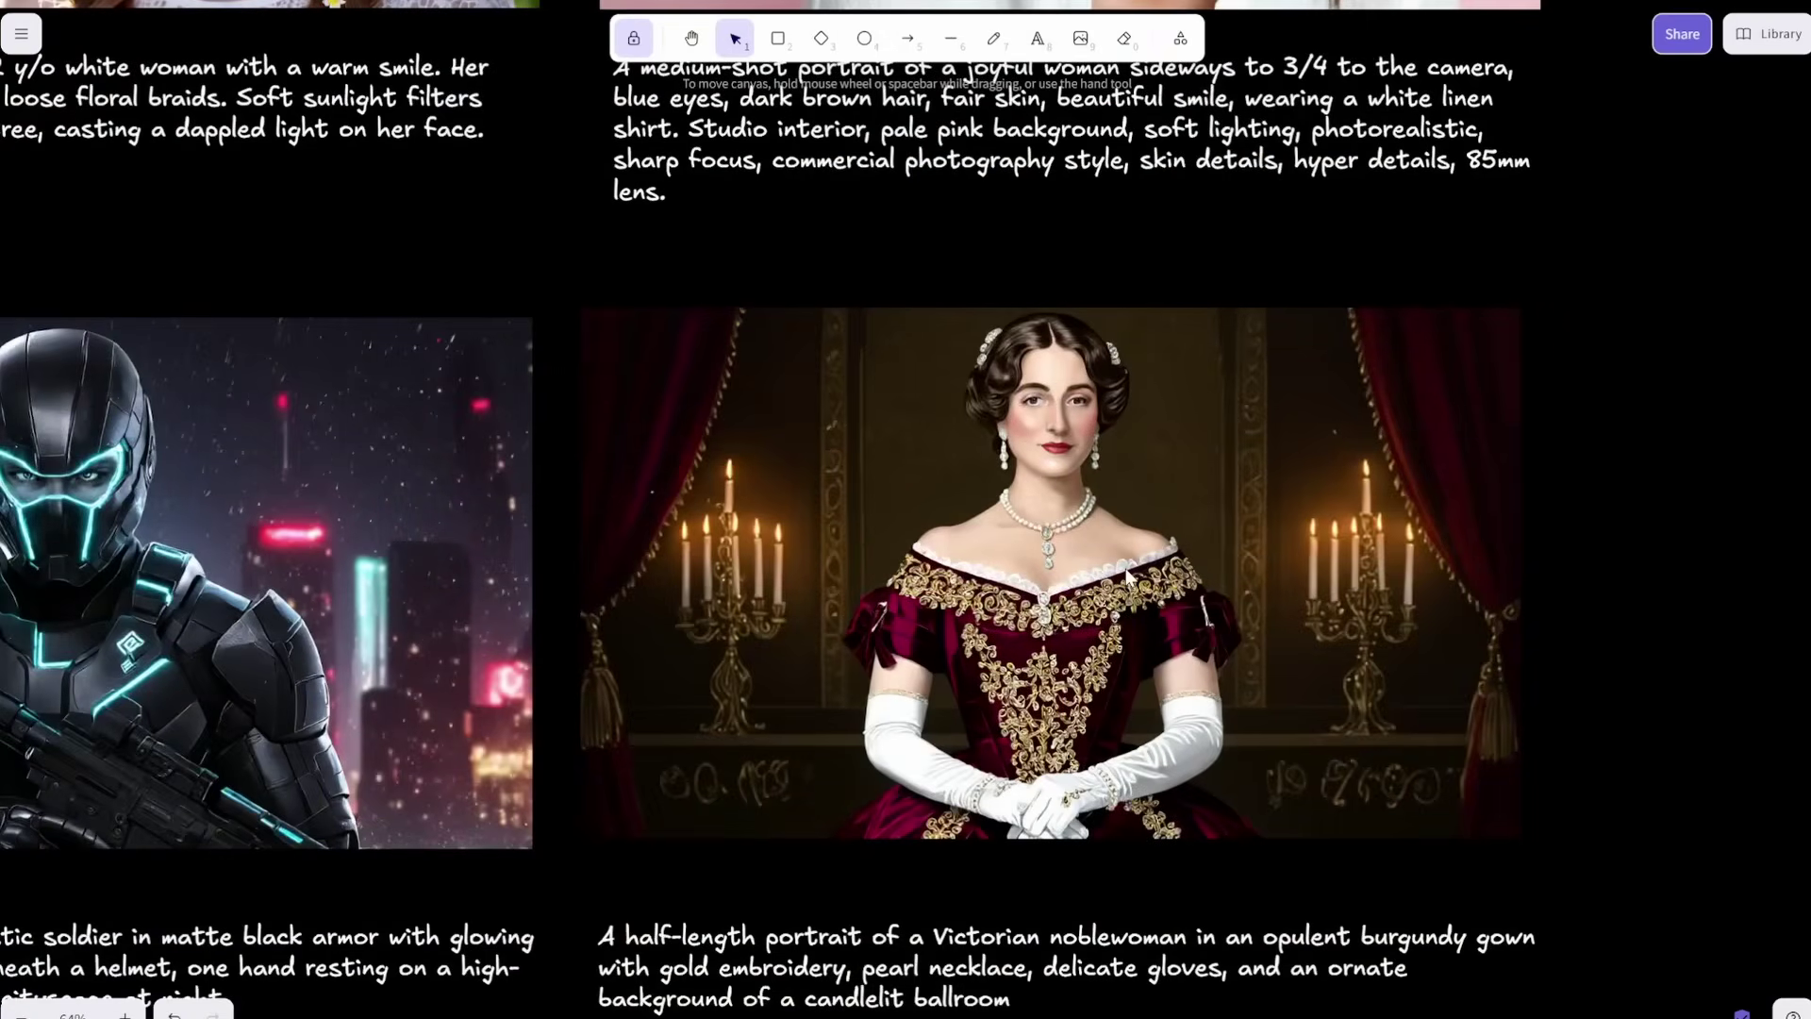
{"action": "scroll", "coordinate": [1124, 569], "scroll_direction": "down", "scroll_amount": 1}
{"action": "scroll", "coordinate": [1113, 887], "scroll_direction": "up", "scroll_amount": 1}
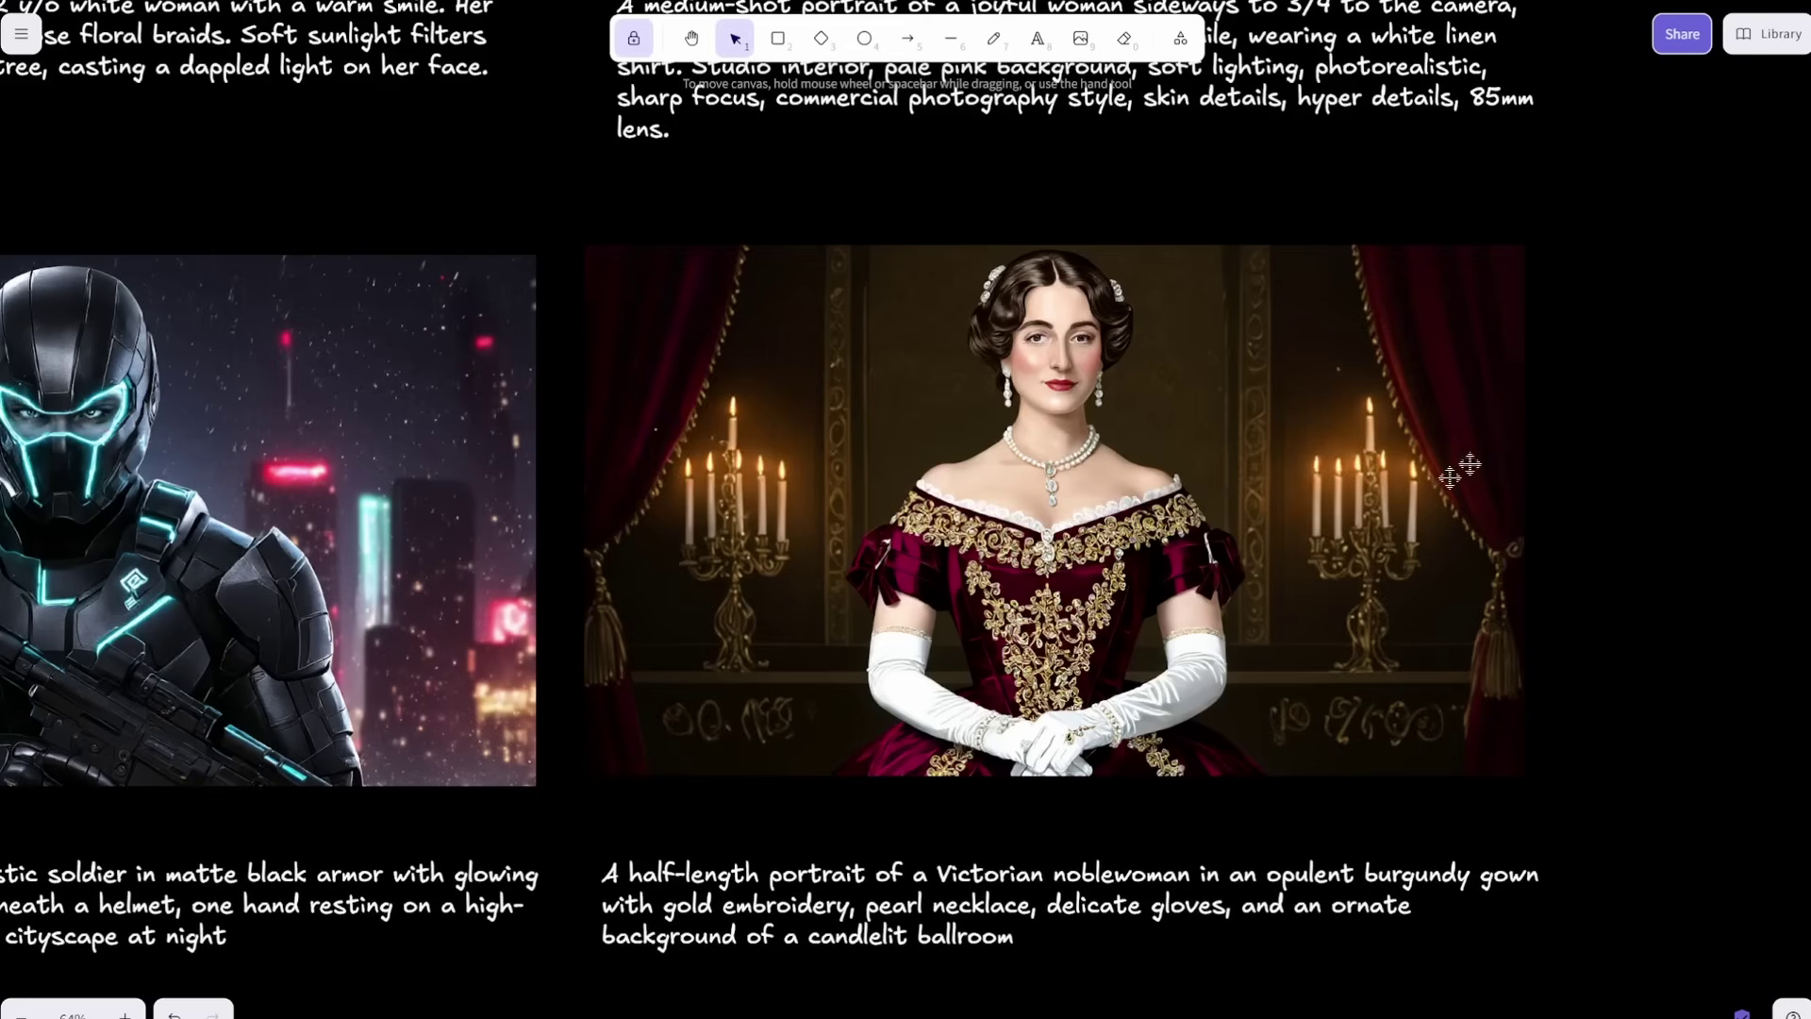
Step: Examine the 1960s muscle car image and prompt on the board, and check the size nodes and saved car image in ComfyUI
{"action": "scroll", "coordinate": [1592, 330], "scroll_direction": "down", "scroll_amount": 9}
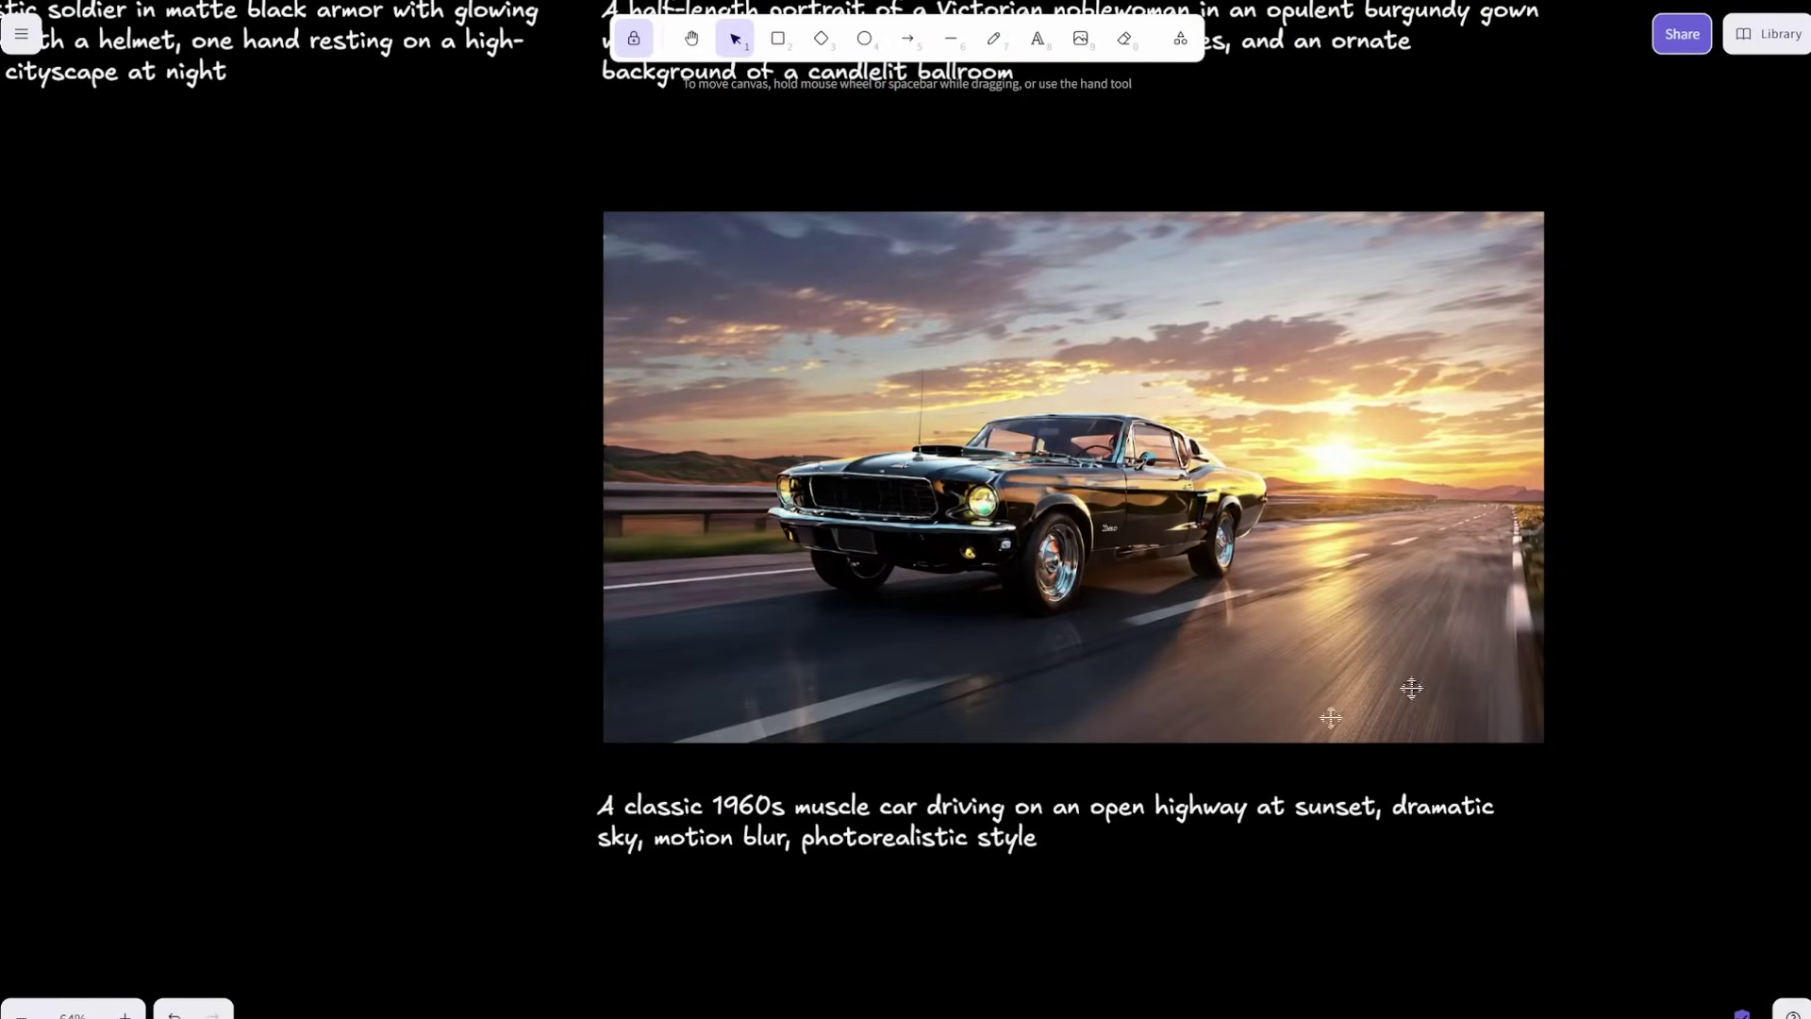
{"action": "scroll", "coordinate": [1367, 659], "scroll_direction": "up", "scroll_amount": 1}
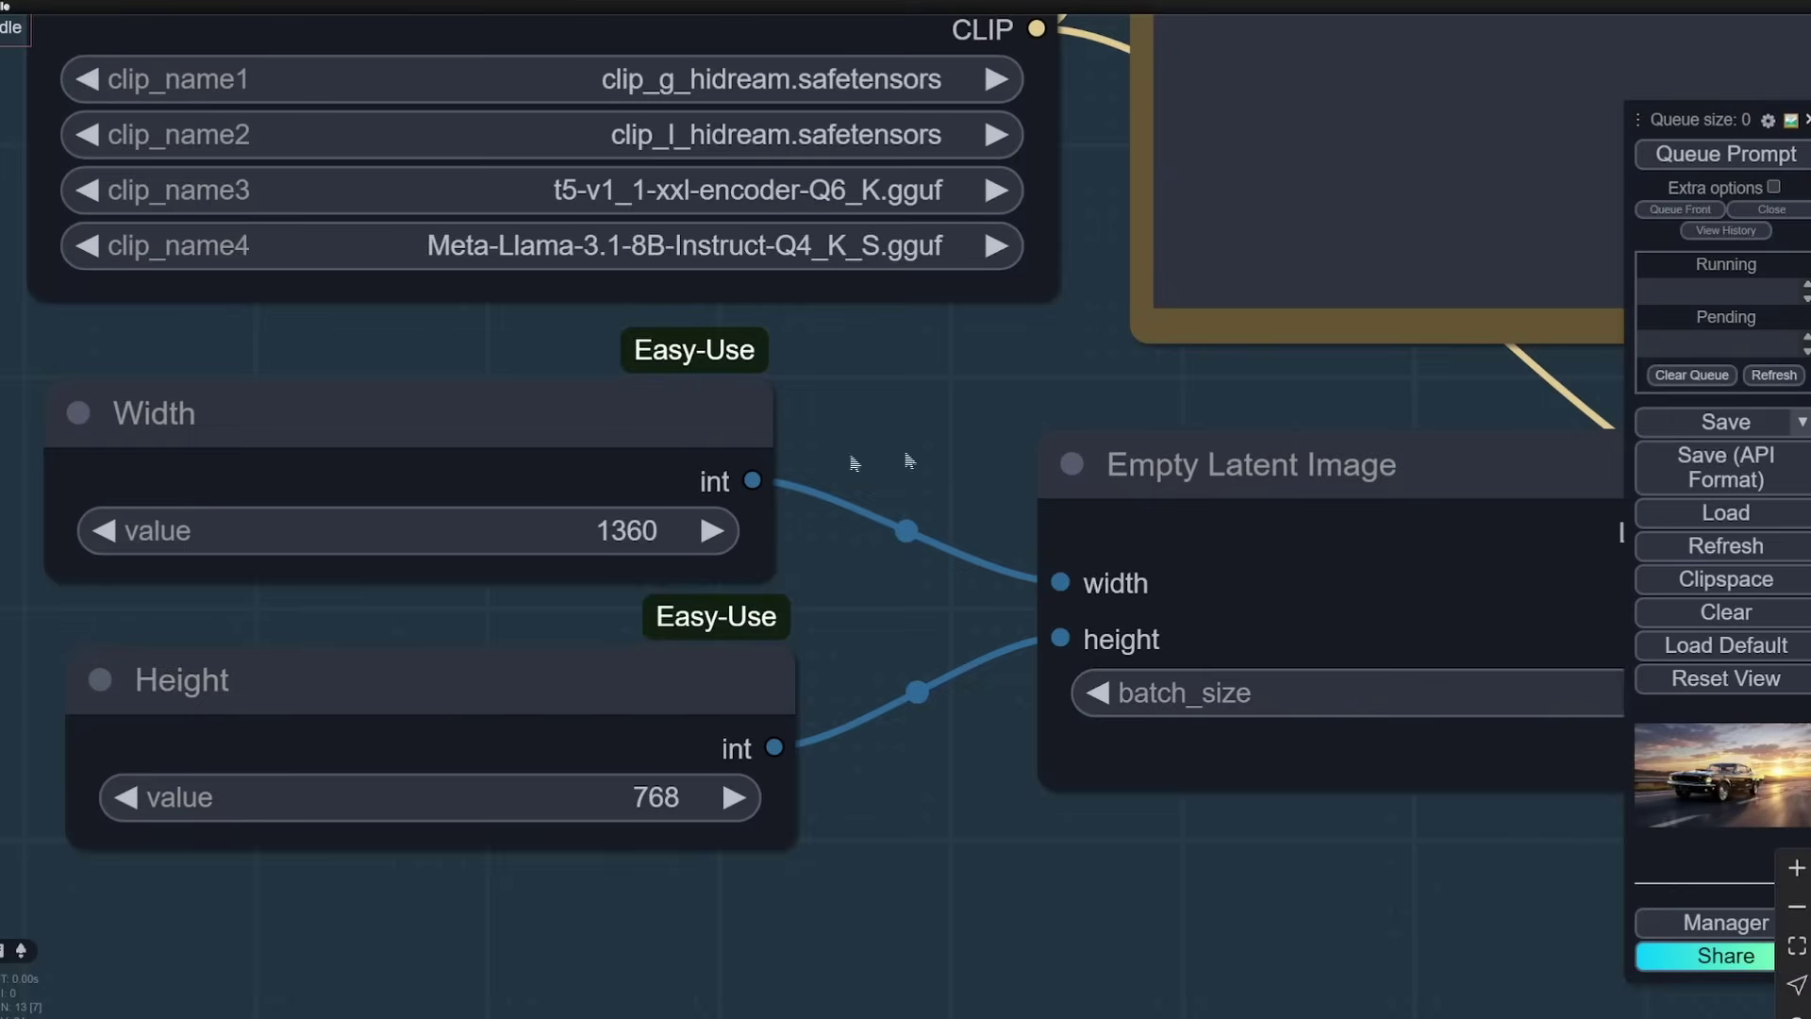
{"action": "scroll", "coordinate": [728, 556], "scroll_direction": "down", "scroll_amount": 5}
{"action": "scroll", "coordinate": [1174, 439], "scroll_direction": "up", "scroll_amount": 5}
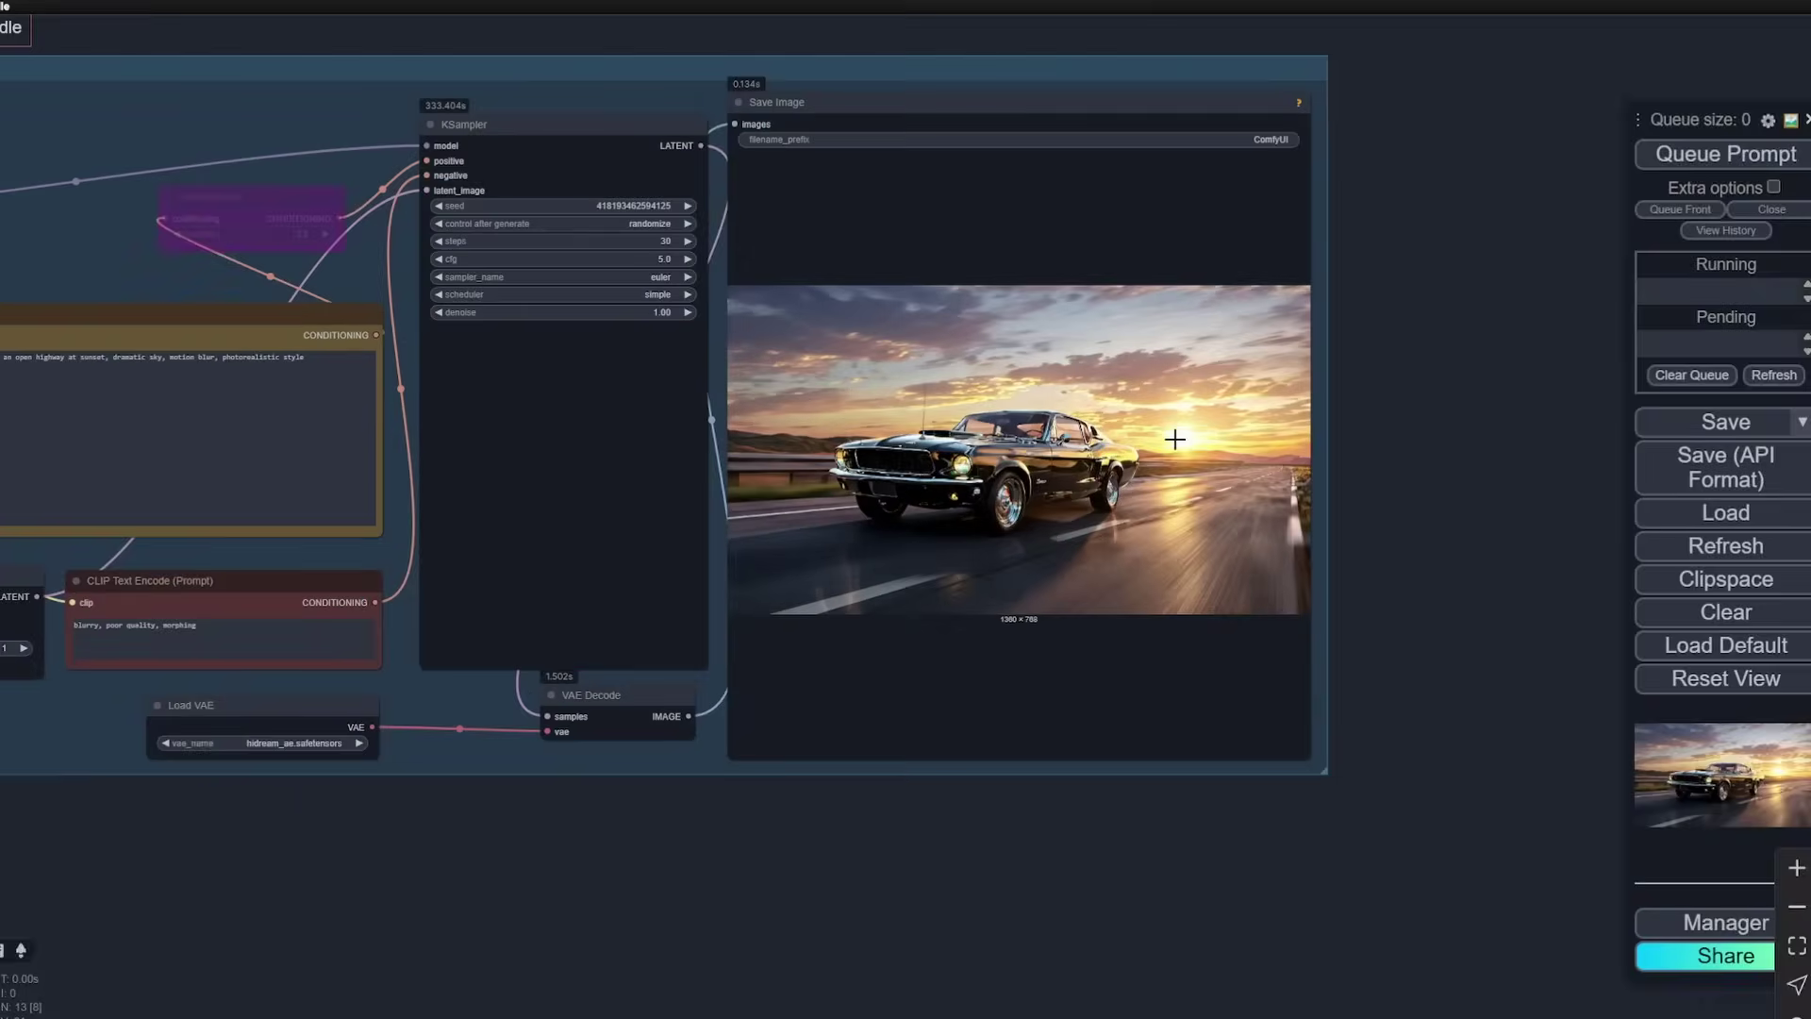
{"action": "scroll", "coordinate": [1208, 400], "scroll_direction": "up", "scroll_amount": 3}
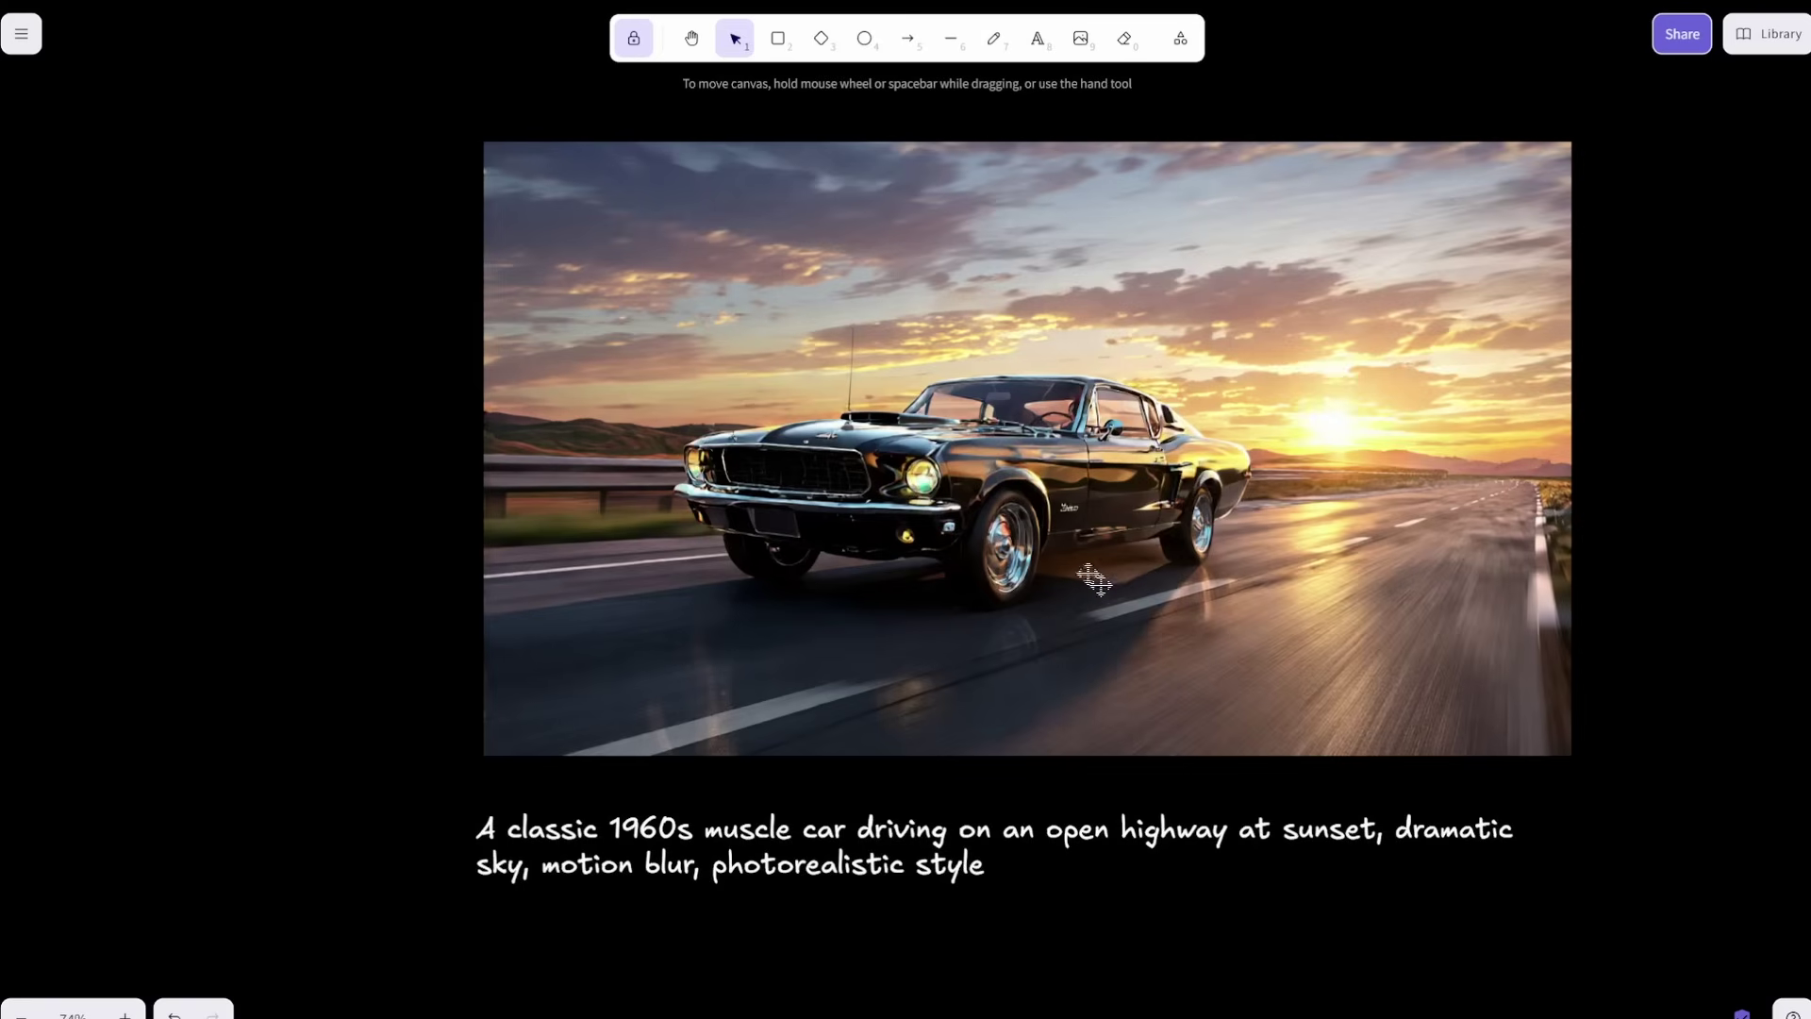
Step: Inspect the board's muscle car, and switch to the HiDream-I1-Dev Hugging Face Space to view its muscle car image in full screen
{"action": "scroll", "coordinate": [1056, 494], "scroll_direction": "up", "scroll_amount": 5}
{"action": "scroll", "coordinate": [1056, 495], "scroll_direction": "up", "scroll_amount": 3}
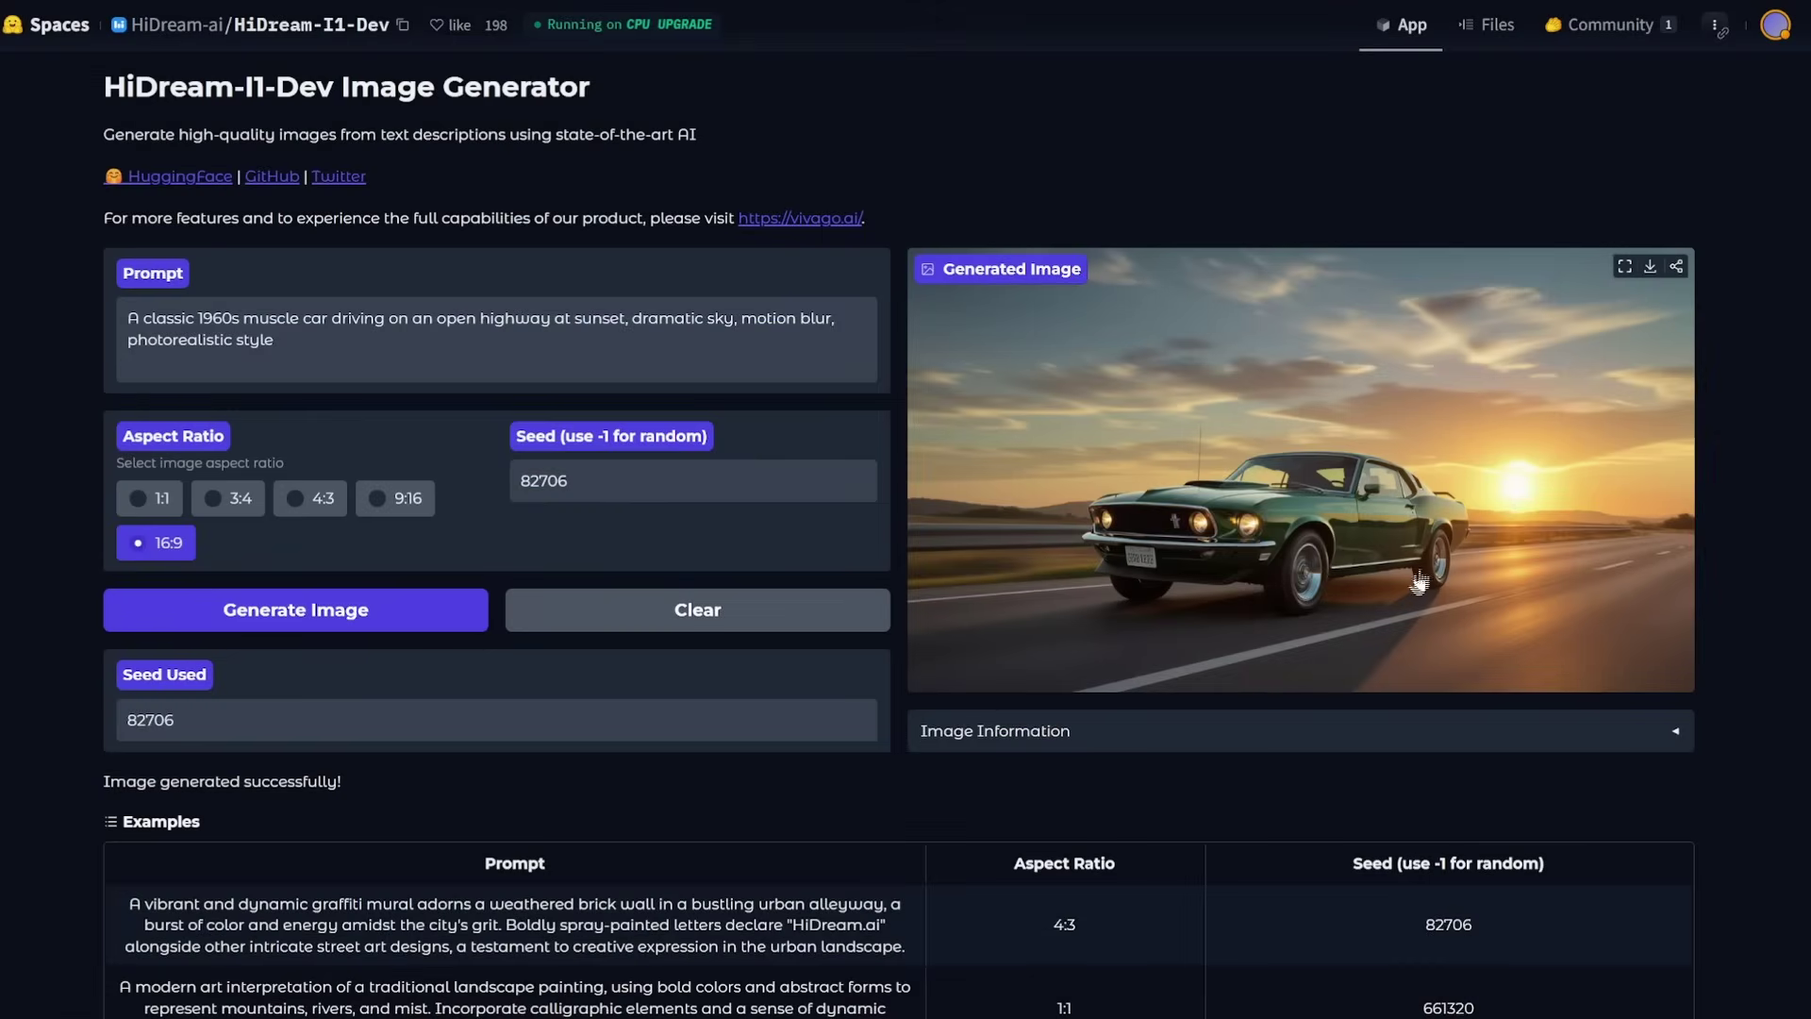
{"action": "left_click", "coordinate": [1626, 269]}
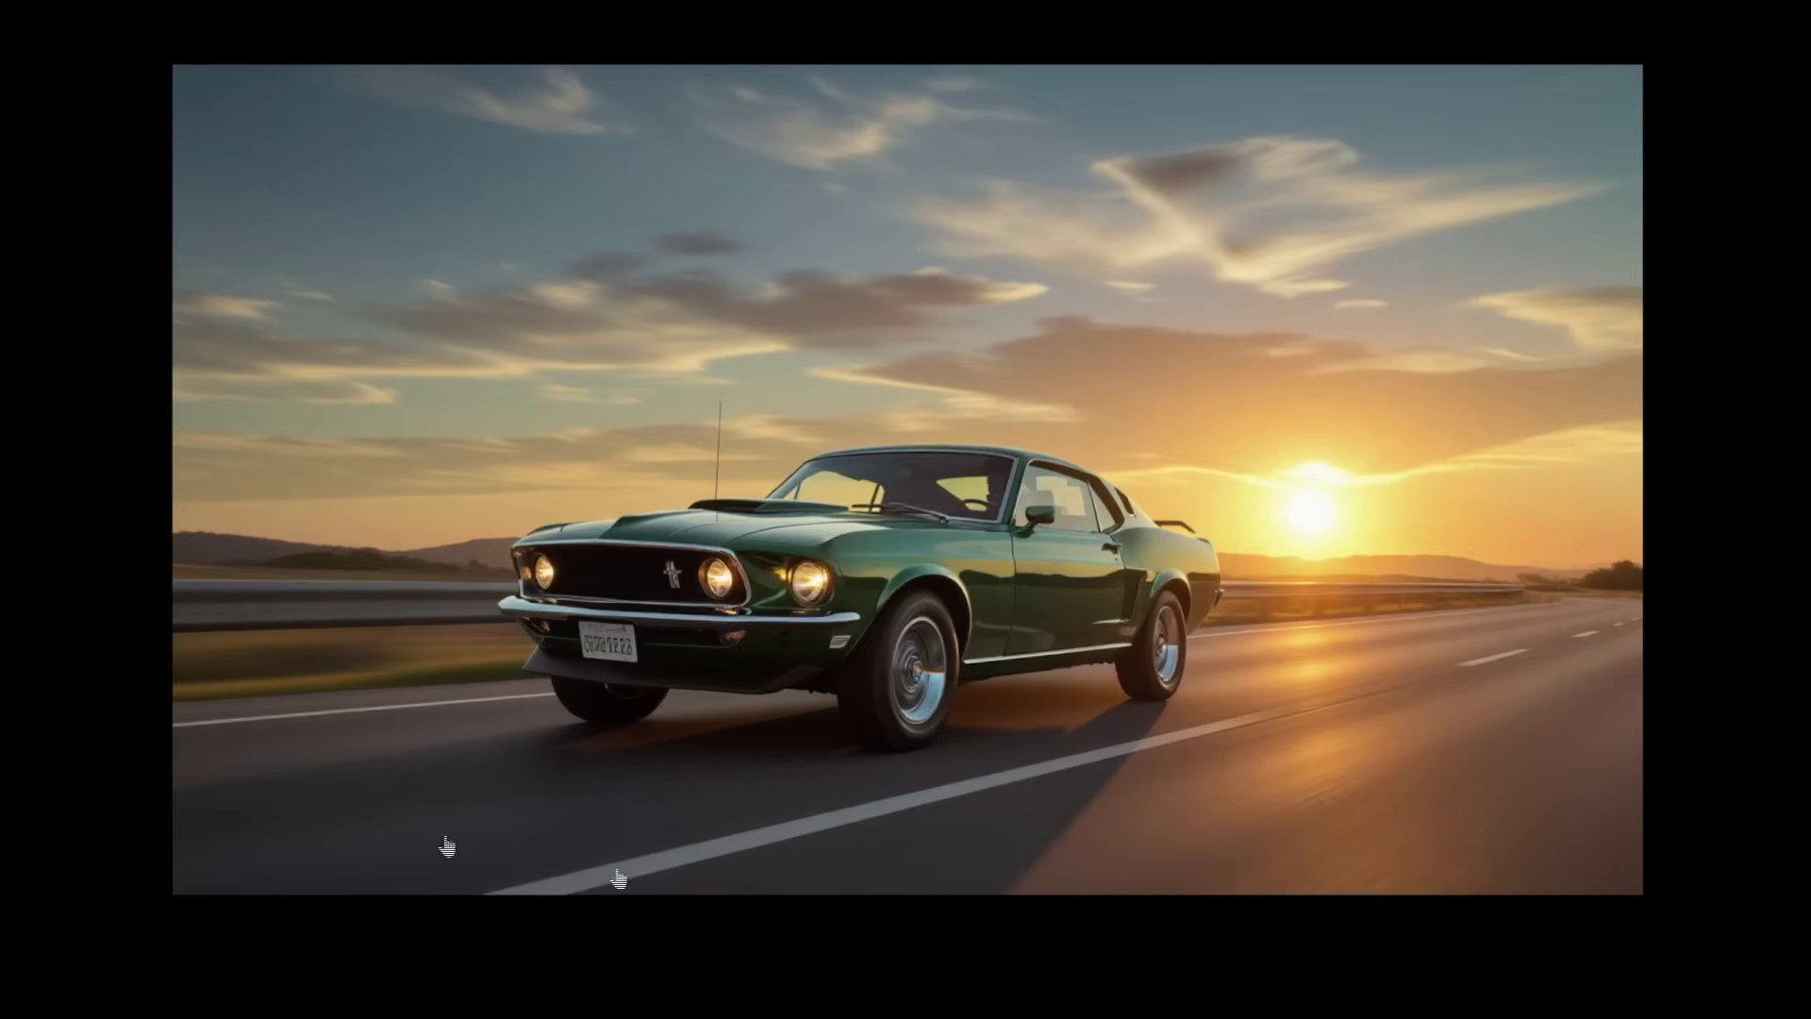